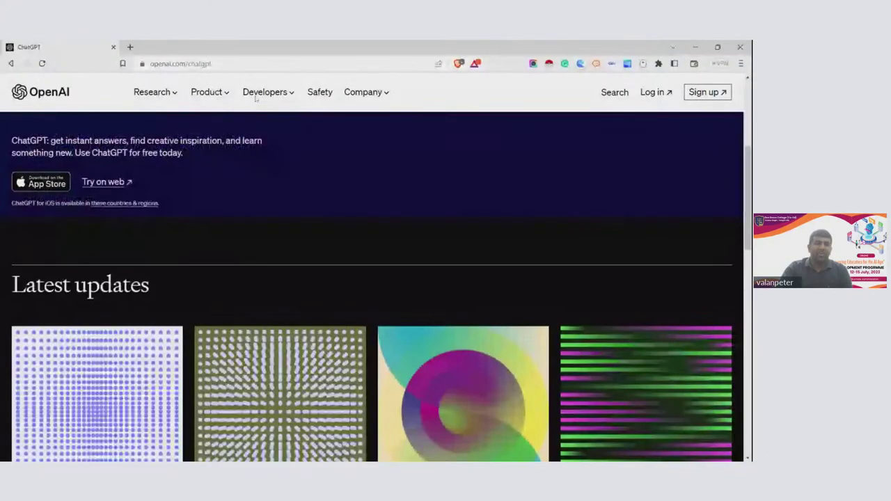
Open OpenAI's GPT-4 product page and launch ChatGPT Plus from it
scroll(254, 156, "up", 3)
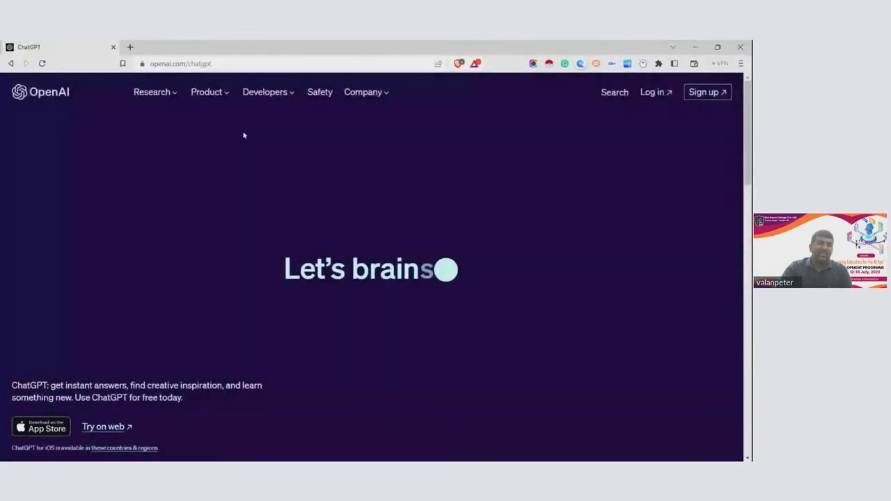
mouse_move(224, 95)
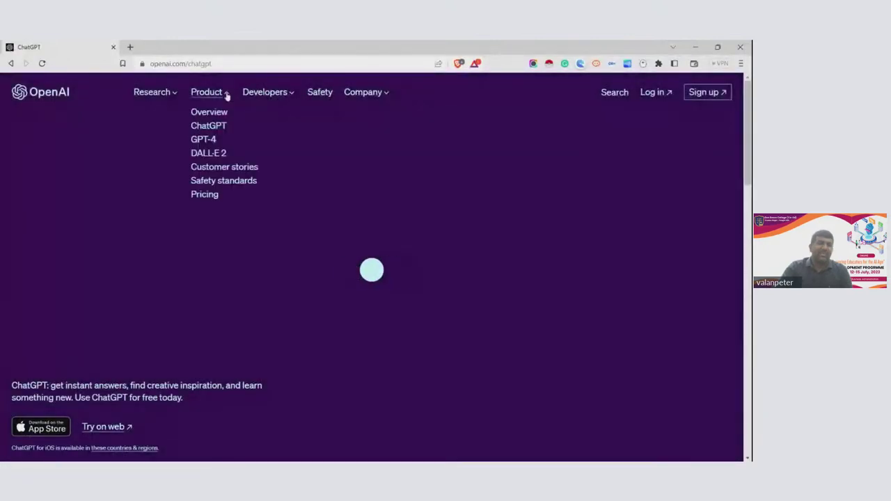
left_click(208, 139)
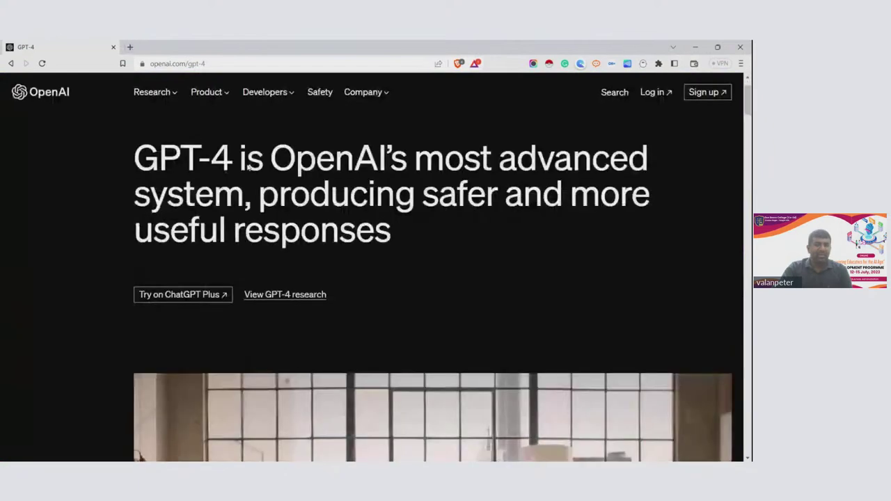
scroll(181, 143, "down", 3)
scroll(181, 137, "up", 2)
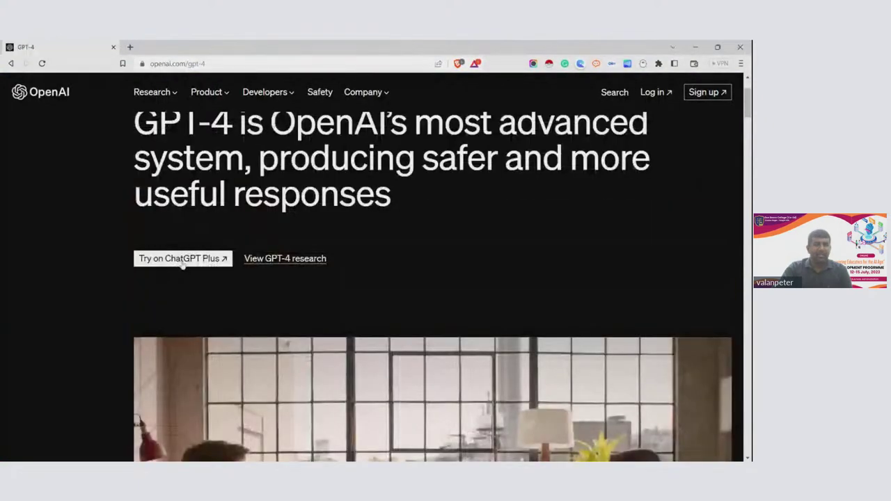
left_click(185, 259)
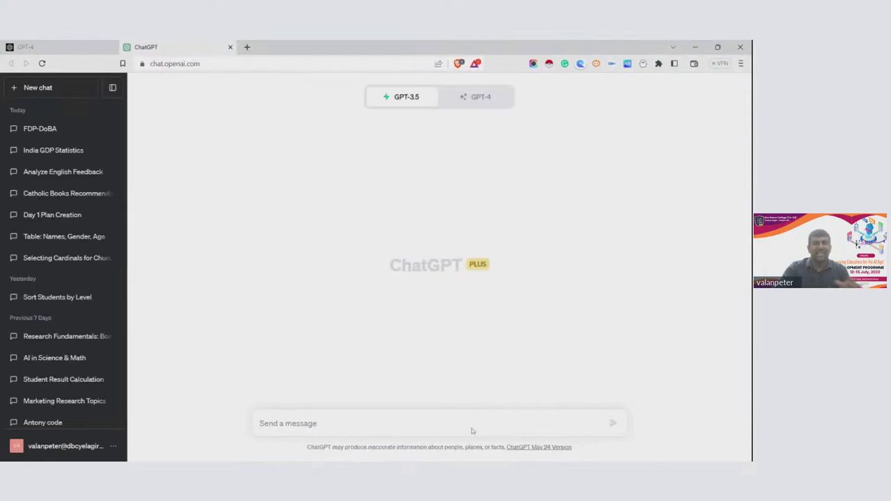
Open the account options and compare the descriptions of the GPT-3.5 and GPT-4 models
left_click(120, 452)
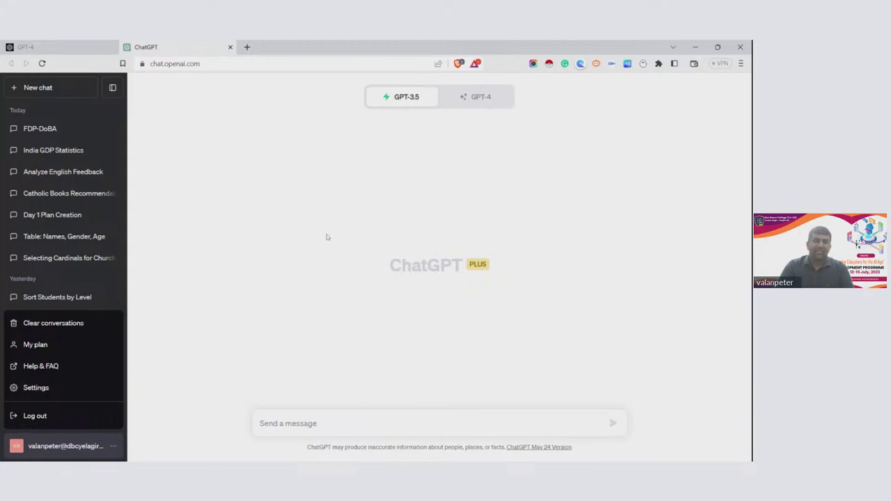
mouse_move(474, 100)
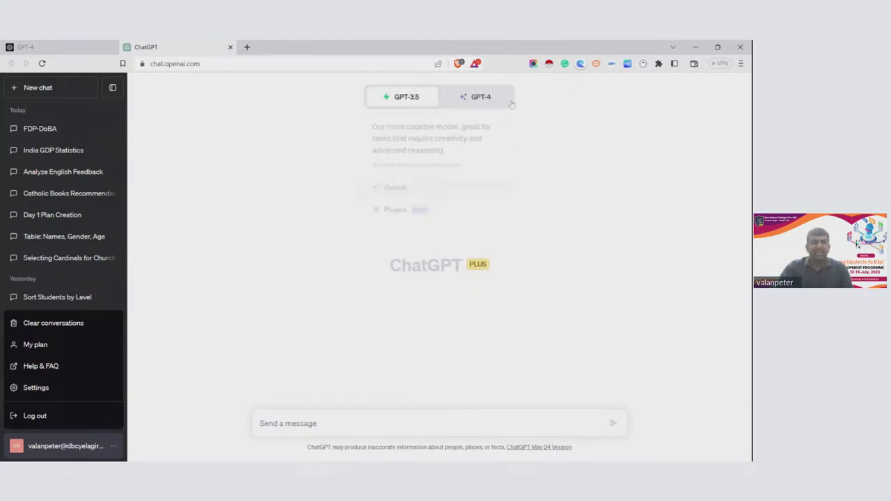
mouse_move(423, 100)
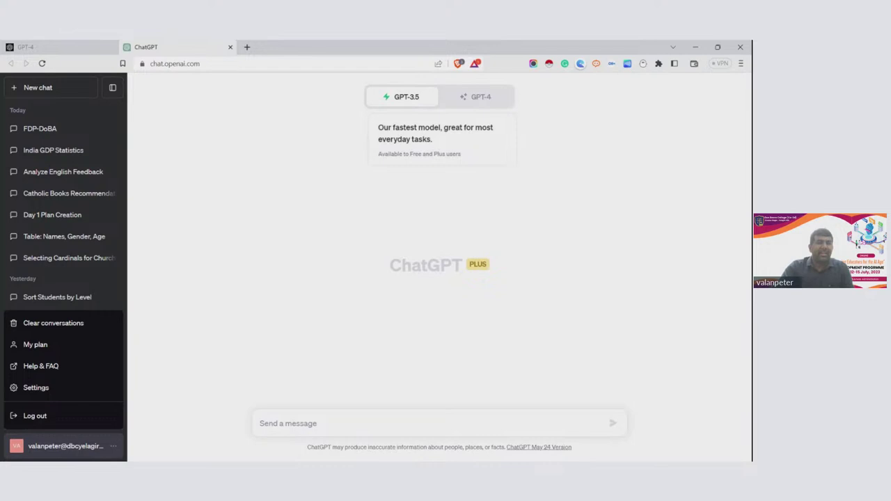
left_click(470, 99)
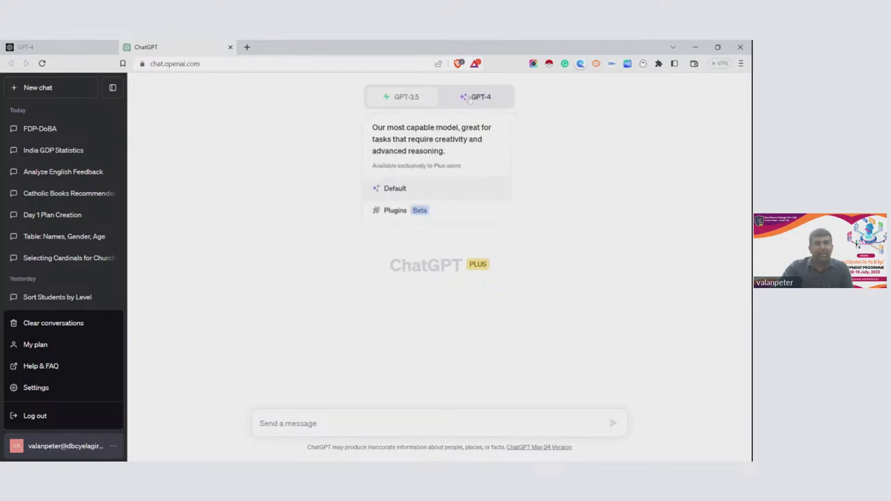
left_click(400, 97)
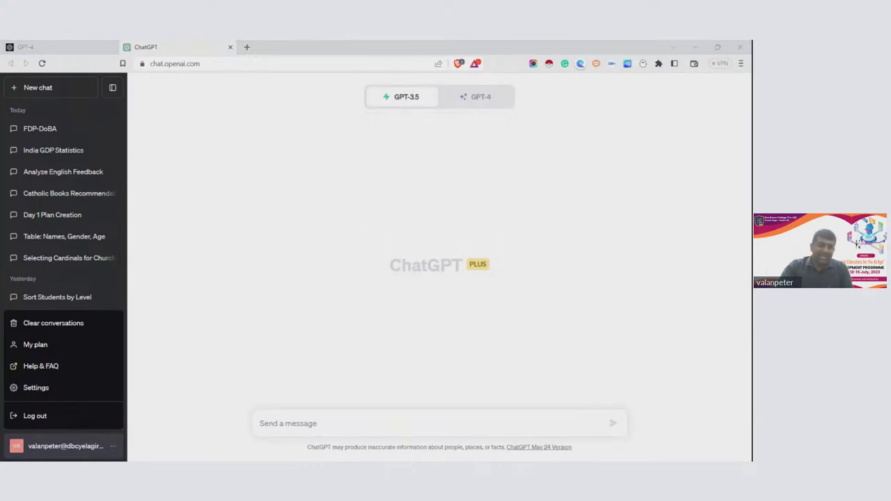
Switch the chat to GPT-4 with Plugins and open the list of available plugins
left_click(476, 97)
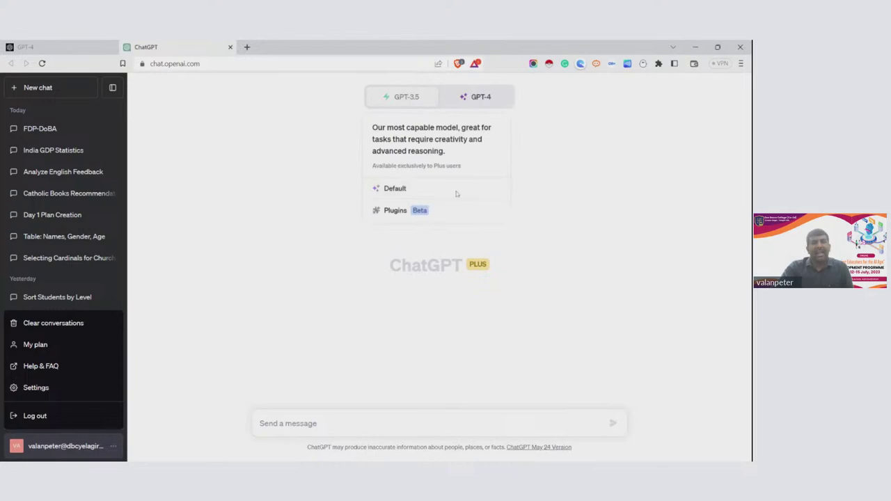
left_click(479, 98)
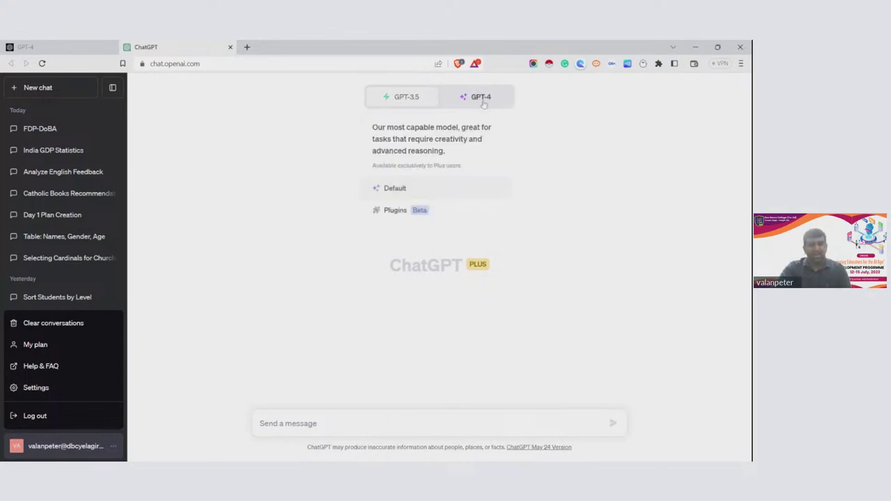
left_click(465, 210)
left_click(439, 123)
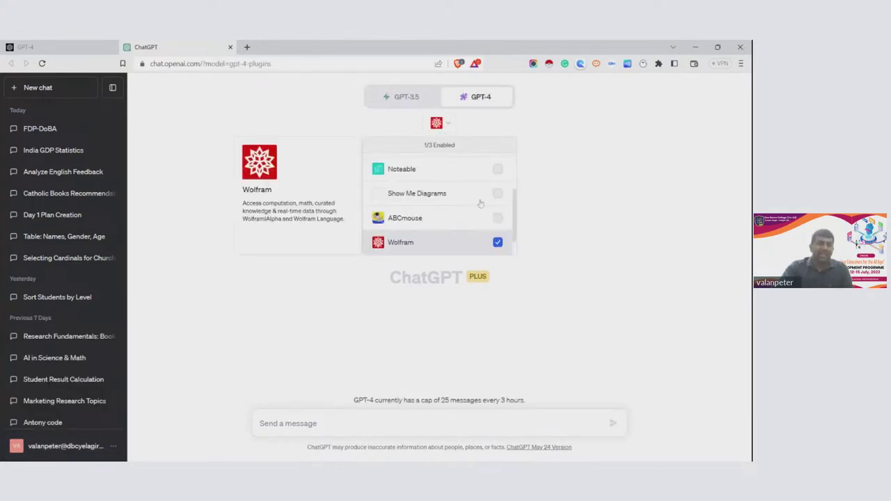
Look into the Plugin store and close it again
scroll(479, 209, "down", 2)
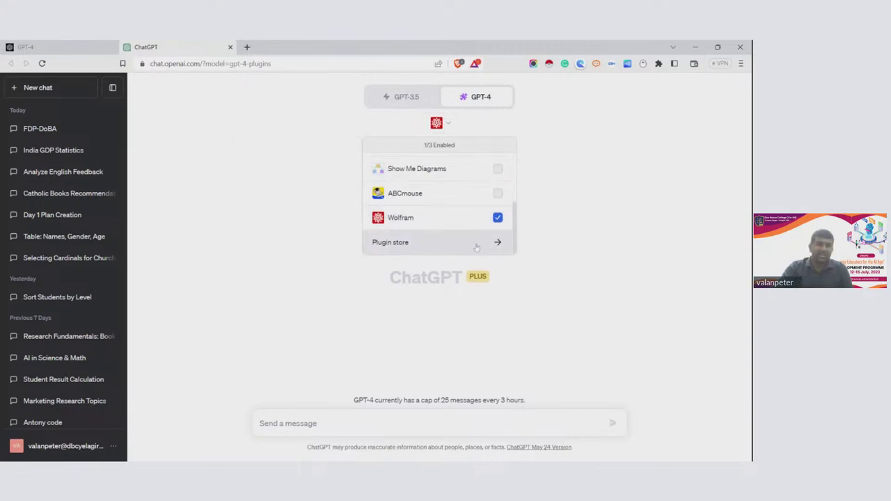
left_click(476, 247)
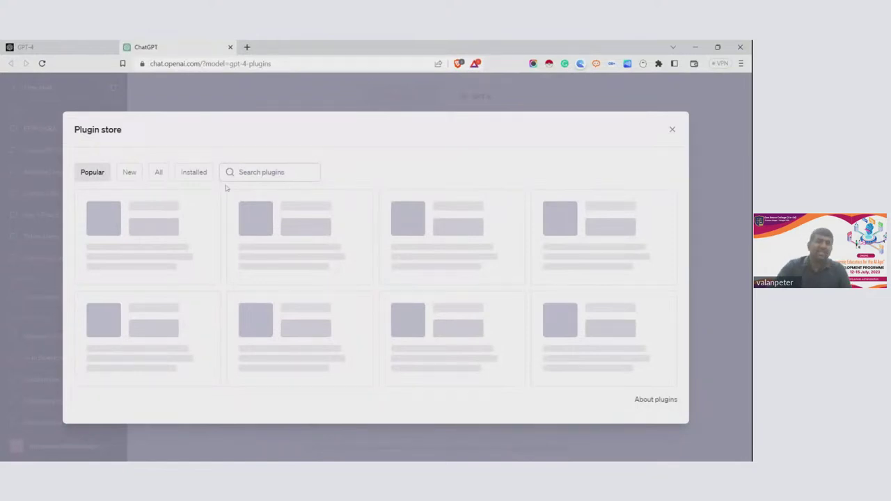
left_click(672, 130)
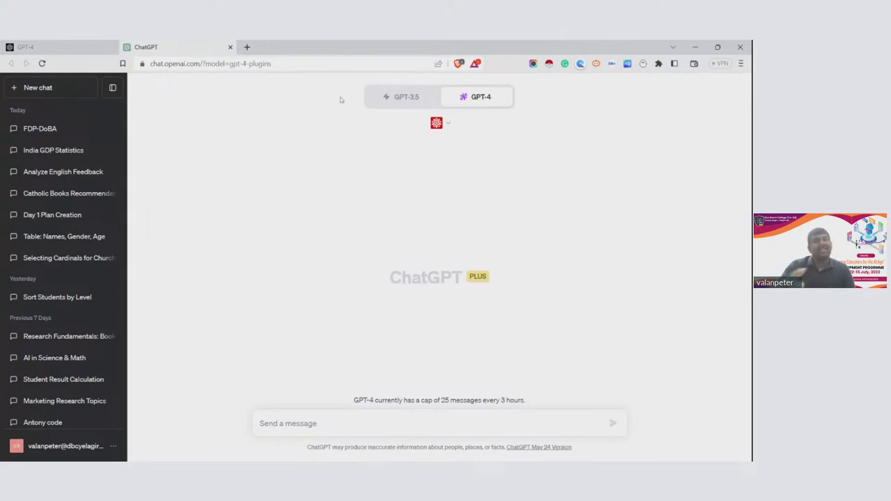
left_click(406, 96)
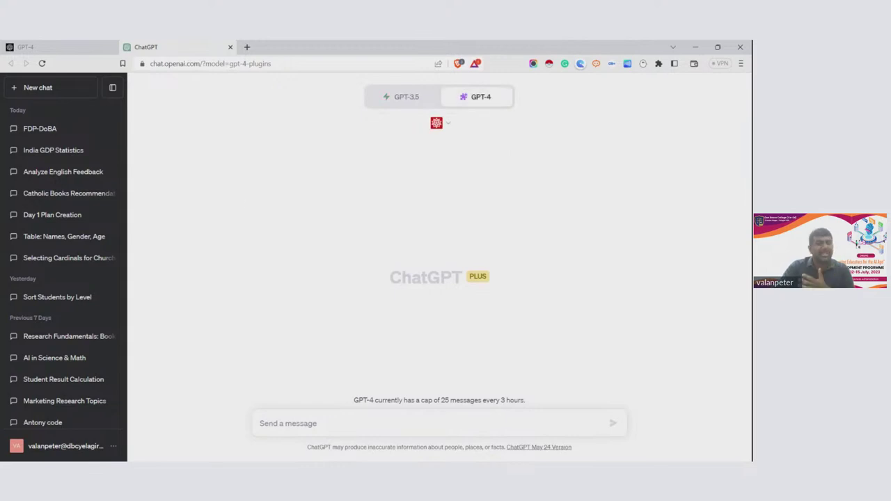
mouse_move(400, 98)
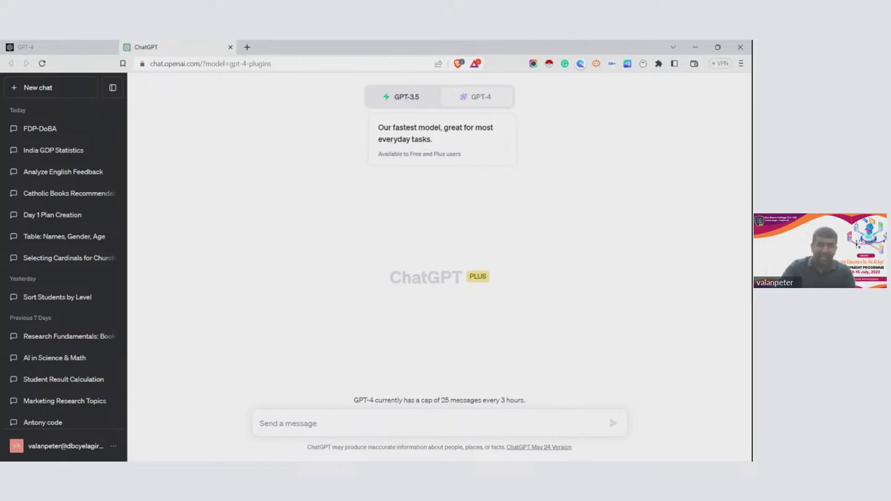
left_click(477, 97)
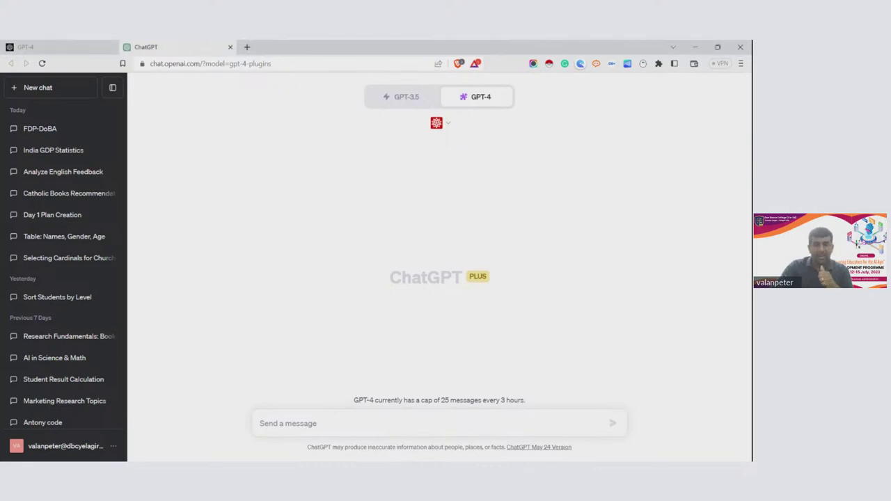
Return to the OpenAI GPT-4 page and select its web address
left_click(97, 44)
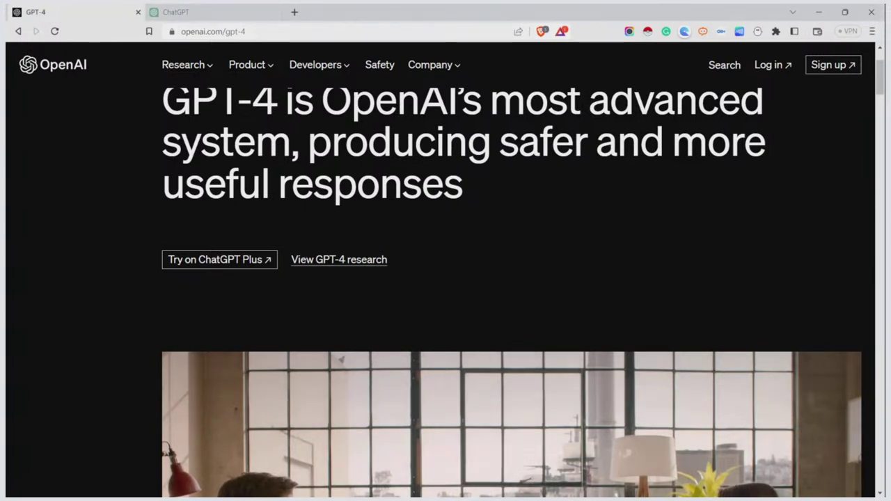
key("ctrl+l")
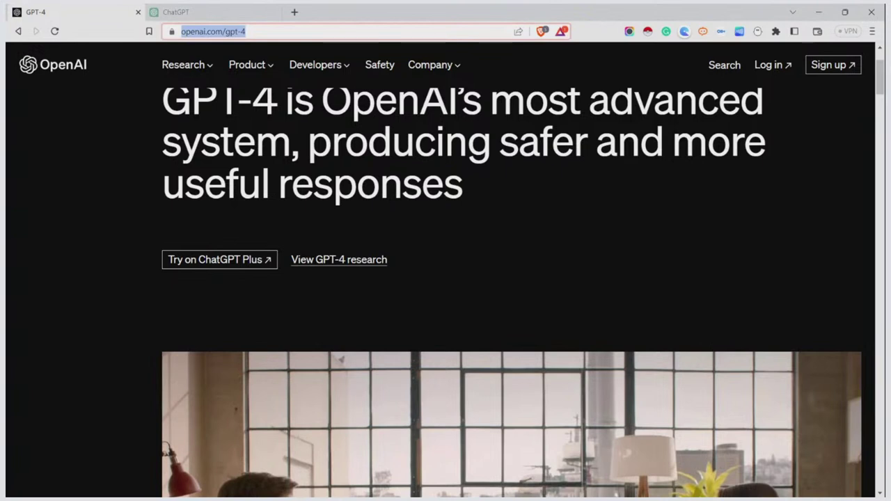
key("alt+Tab")
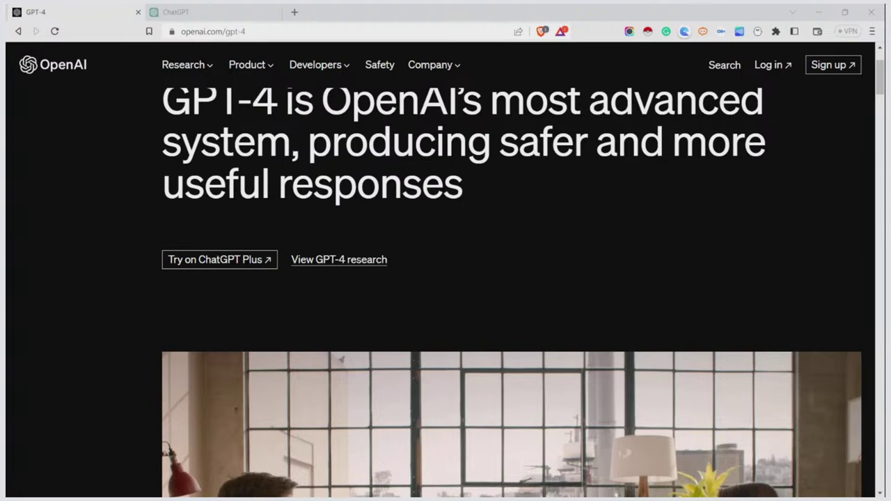
left_click(209, 32)
Close the OpenAI GPT-4 page and keep only ChatGPT open in the browser
left_click(176, 12)
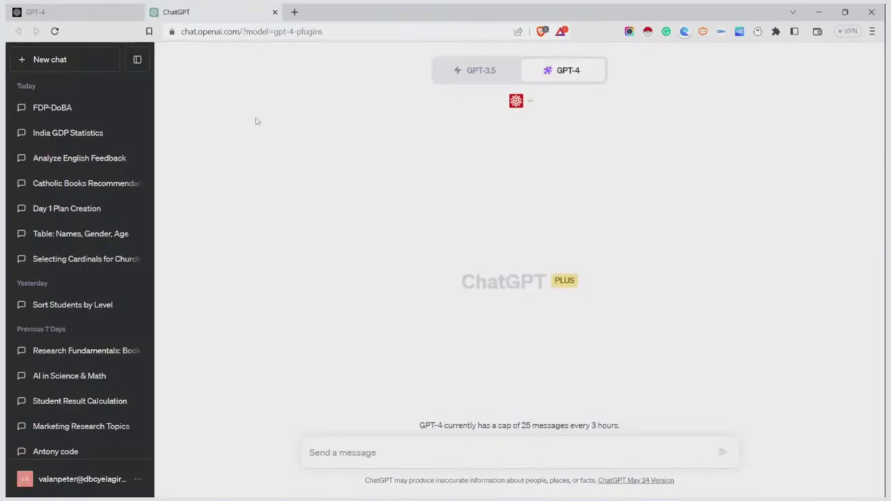
left_click(42, 12)
left_click(225, 8)
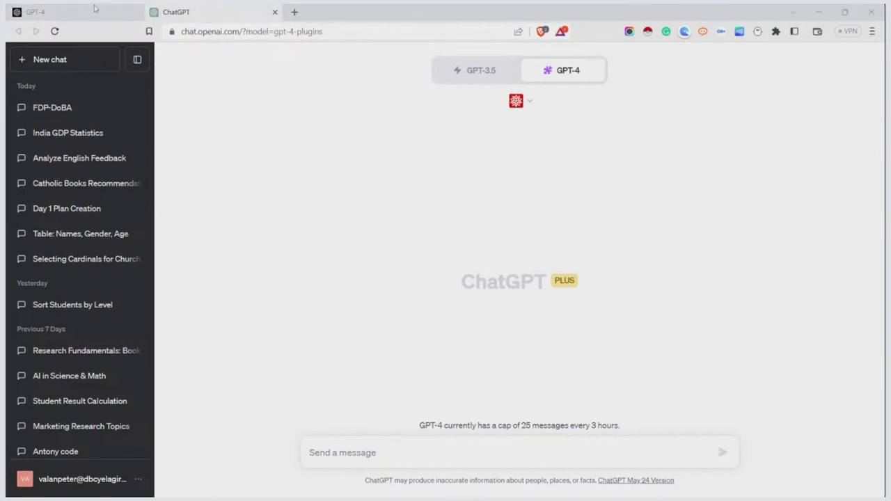
left_click(241, 248)
left_click(137, 13)
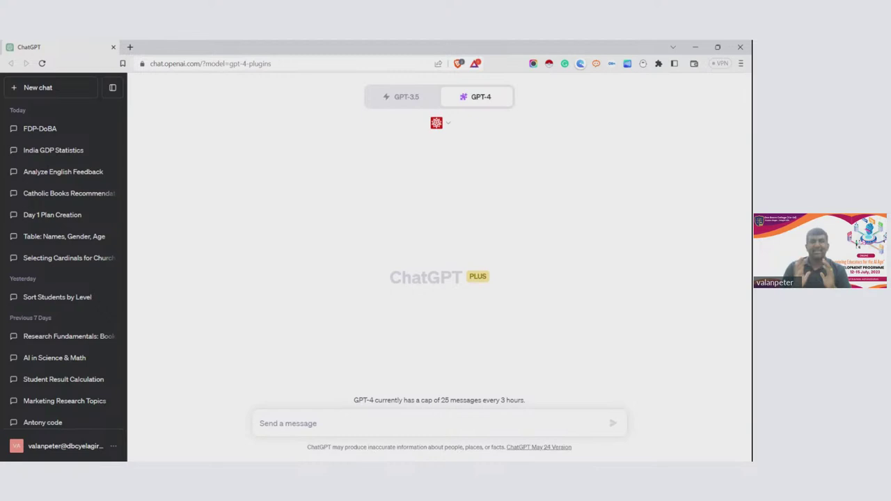
Set the chat model to GPT-4 Default instead of Plugins
mouse_move(491, 94)
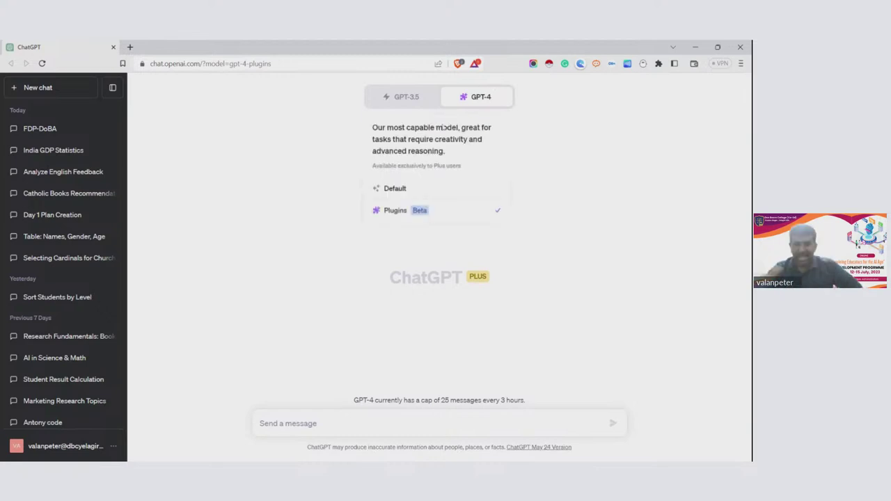
left_click(425, 193)
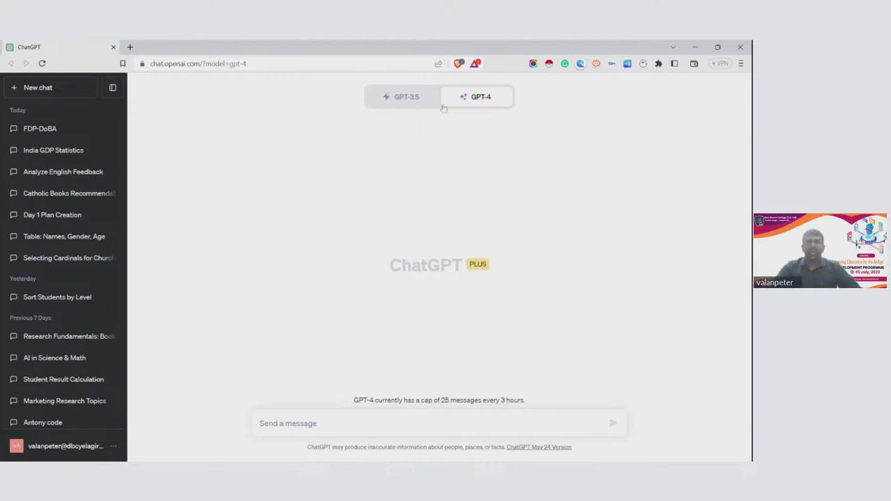
mouse_move(509, 92)
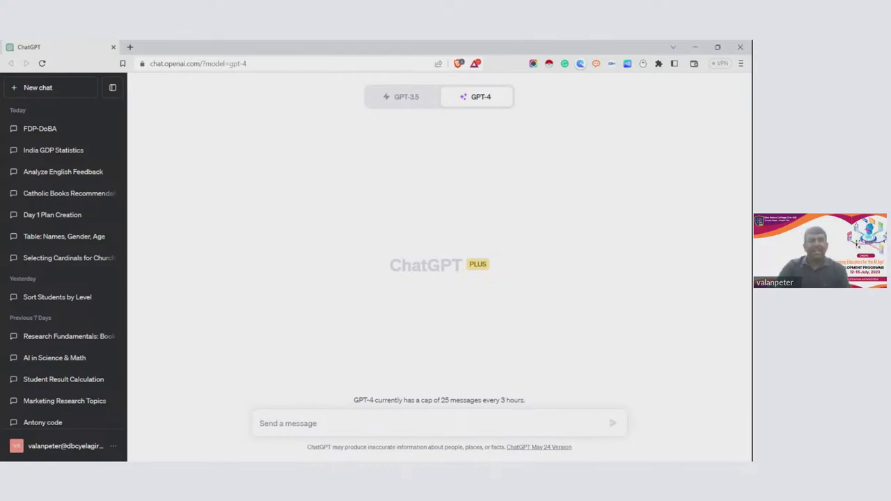
type("summary")
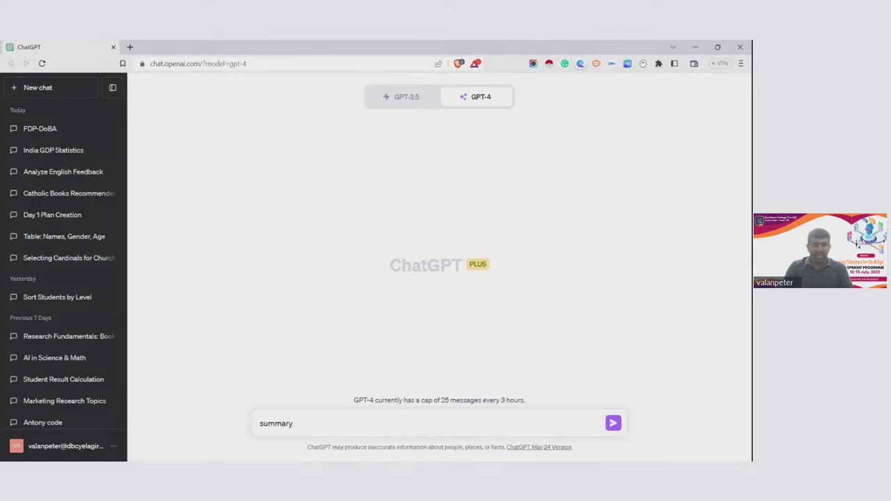
key("BackSpace")
key("BackSpace")
key("BackSpace")
key("BackSpace")
key("BackSpace")
key("BackSpace")
key("BackSpace")
Send the prompt "list of books for my marketing class" and review the response
type("l")
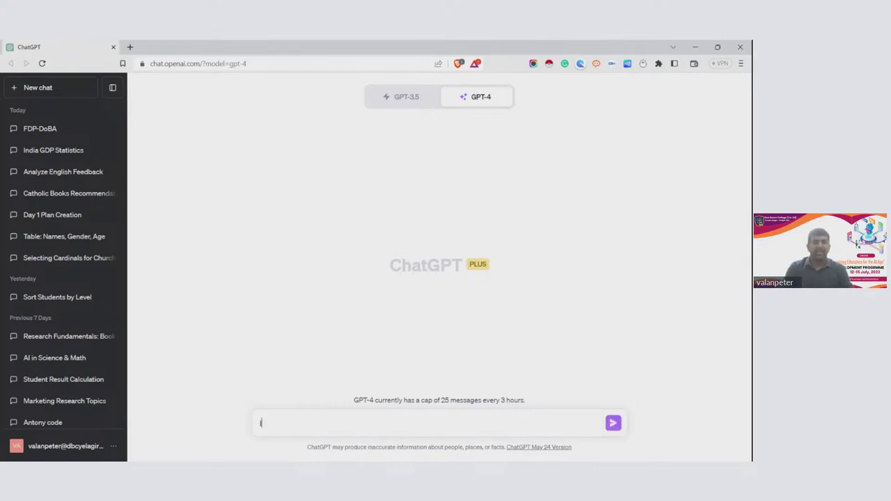
type("ist of books")
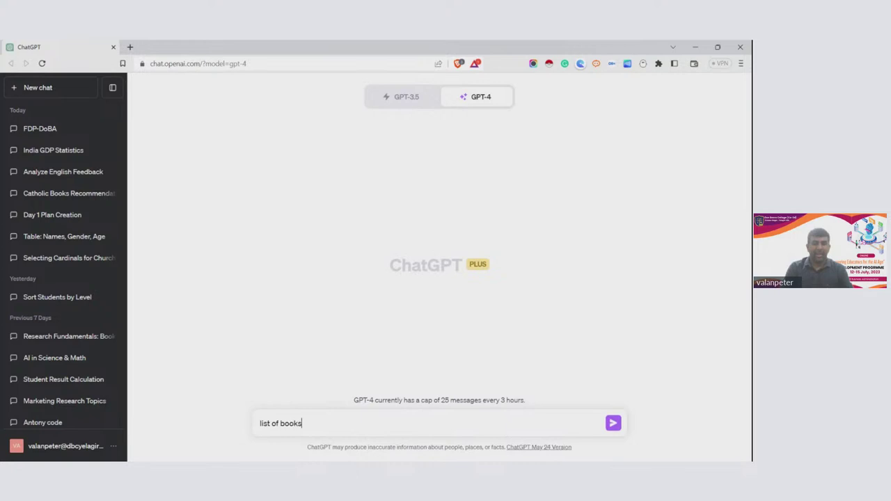
type(" for my makeing")
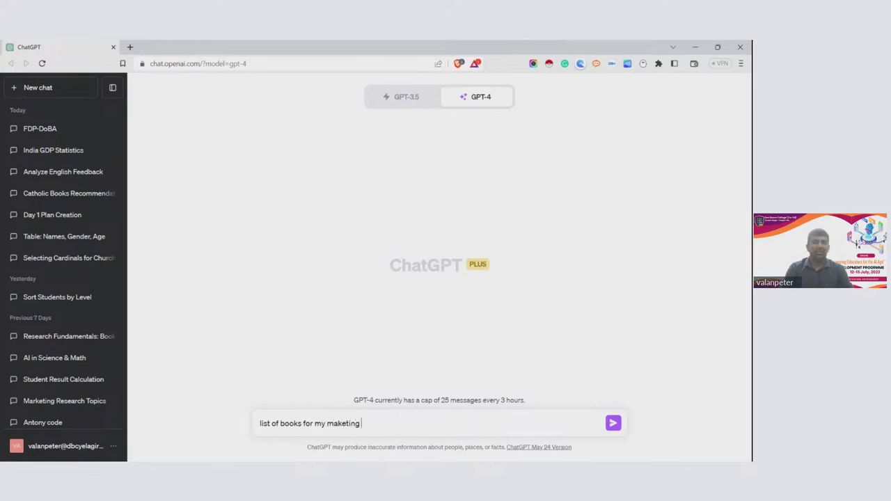
key("BackSpace")
key("BackSpace")
key("BackSpace")
key("BackSpace")
key("BackSpace")
type("rketing class")
key("ctrl+a")
key("BackSpace")
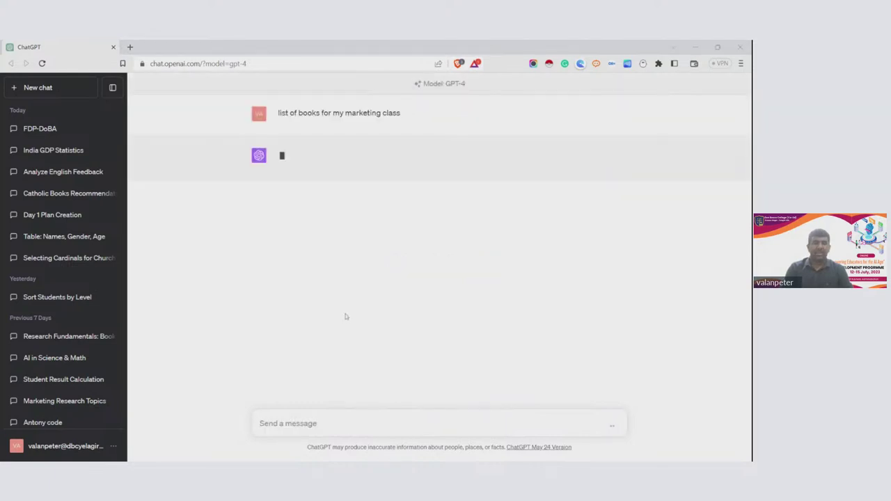
left_click_drag(281, 123, 403, 124)
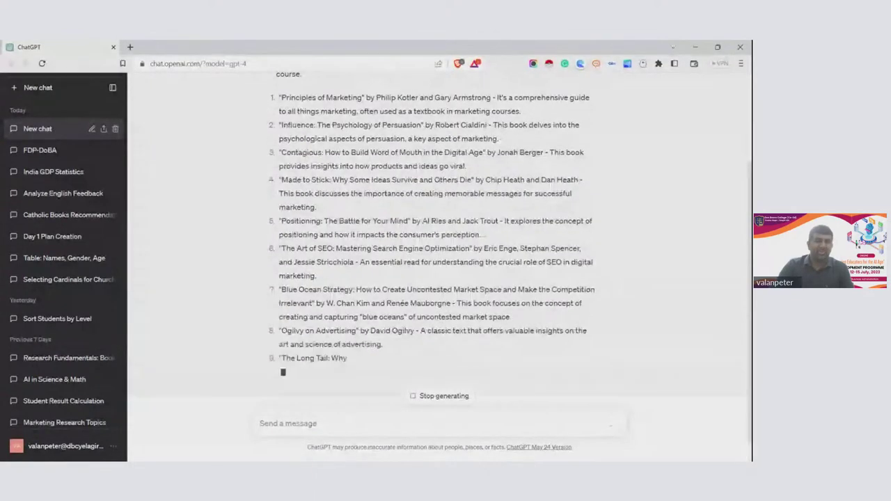
scroll(390, 178, "up", 1)
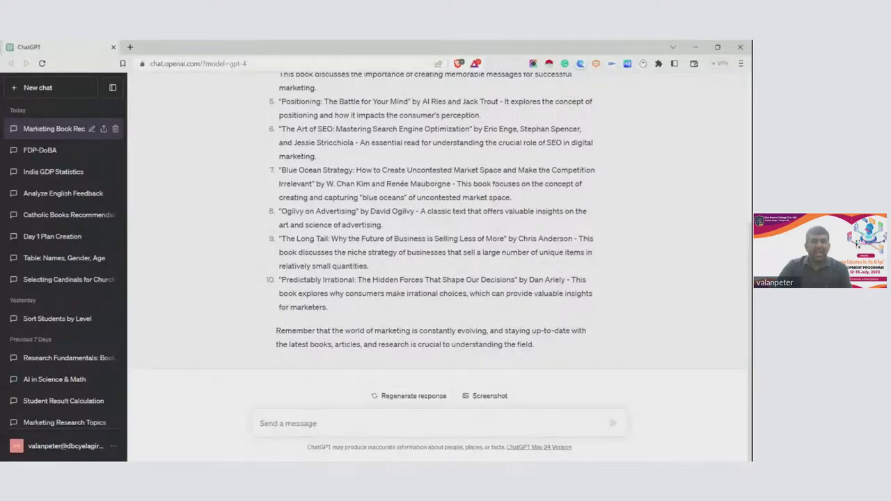
Review the full list of marketing books in the ChatGPT response, from the original prompt to the closing note
scroll(401, 194, "up", 3)
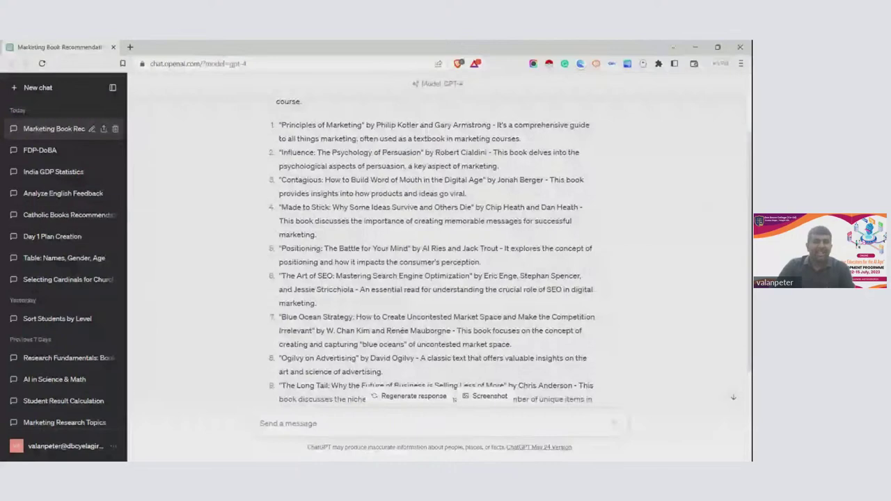
key("alt+Tab")
scroll(312, 149, "down", 1)
scroll(311, 149, "up", 3)
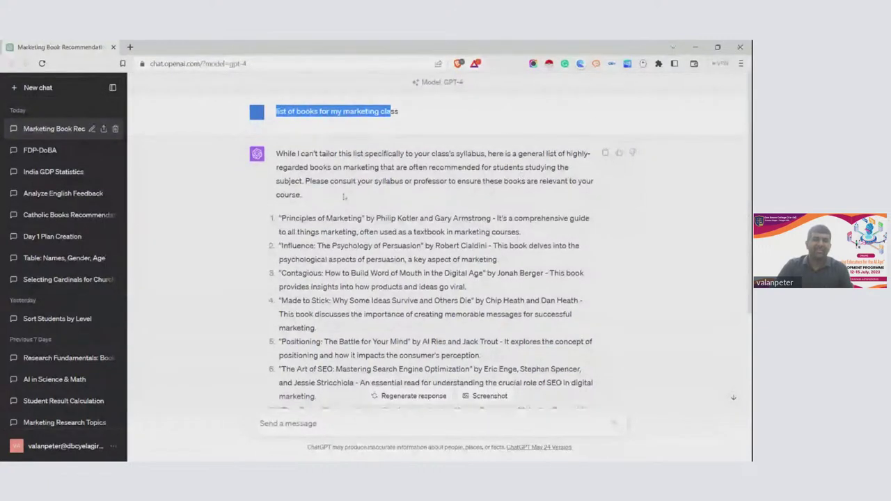
scroll(343, 197, "down", 1)
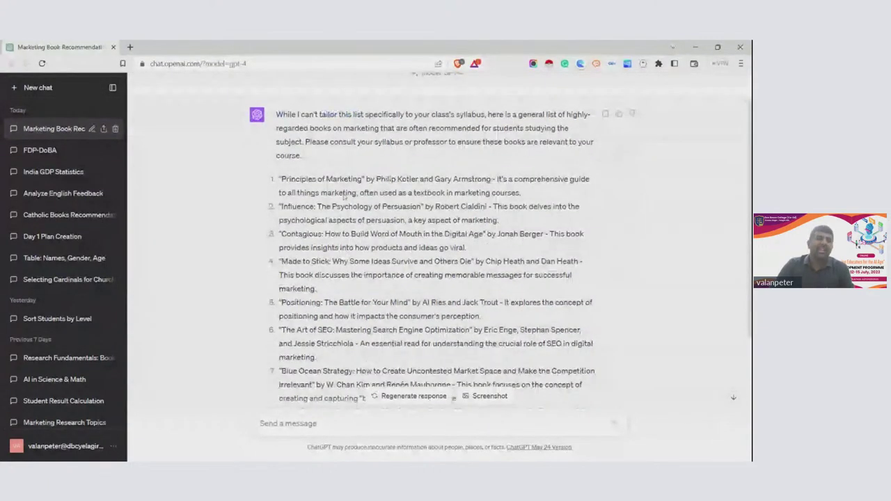
scroll(344, 197, "down", 5)
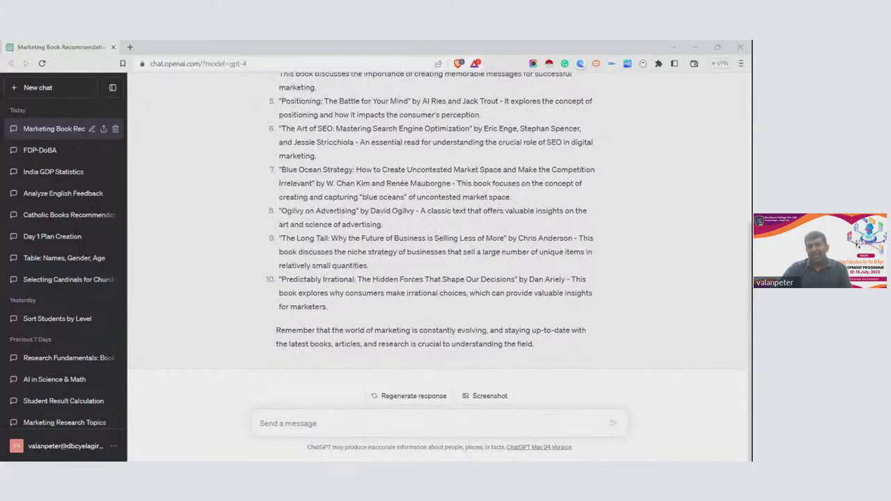
scroll(437, 236, "up", 1)
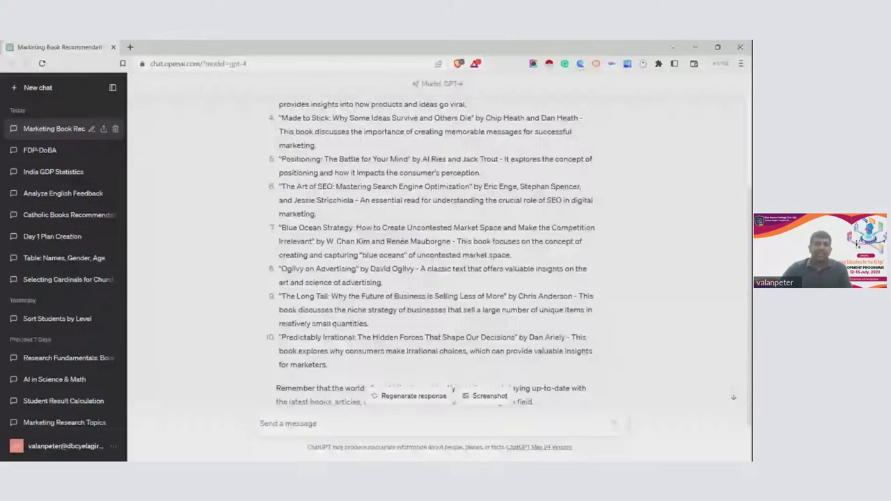
scroll(438, 237, "up", 1)
Send the follow-up prompt "provide the summary of book no 4" in the marketing books chat
type("Su")
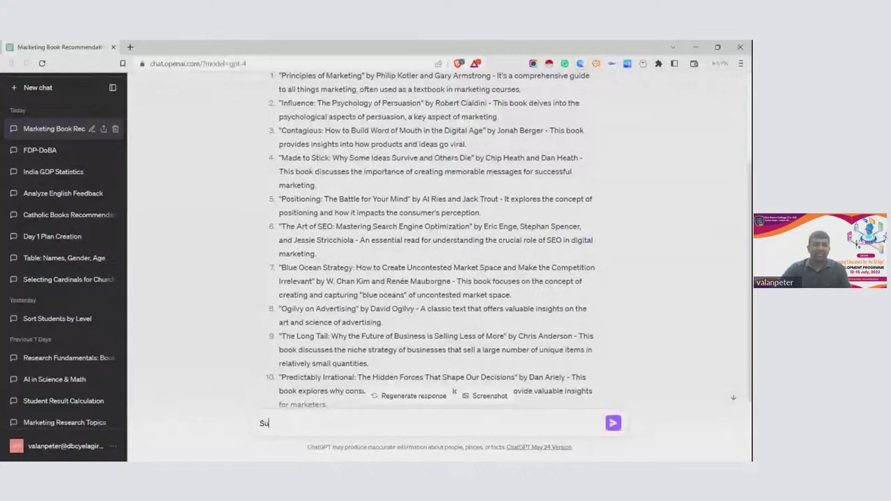
key("BackSpace")
type("provid")
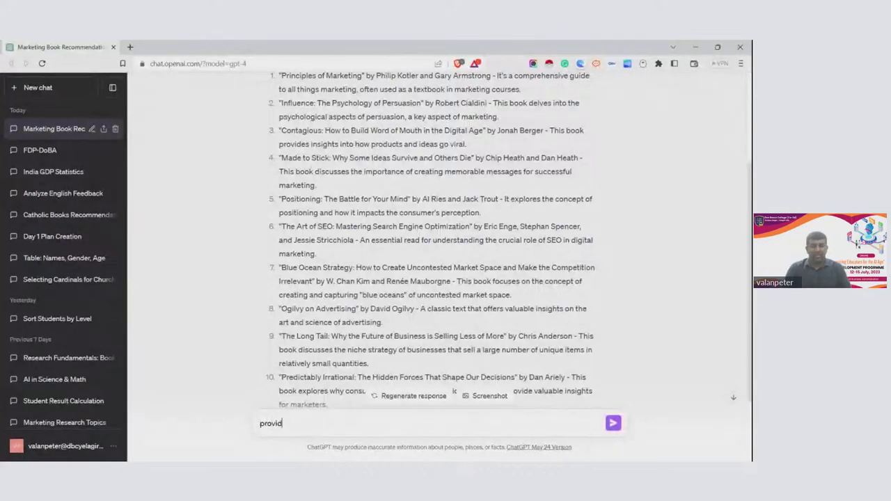
type("e the summar")
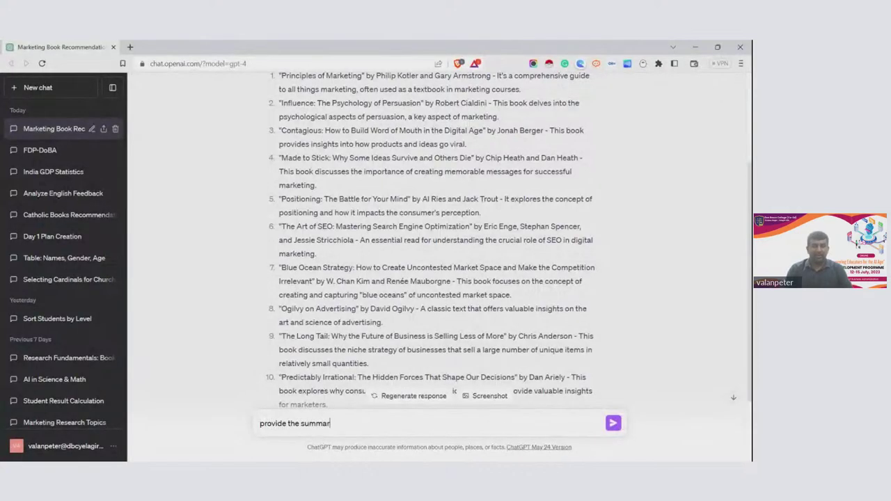
type("y")
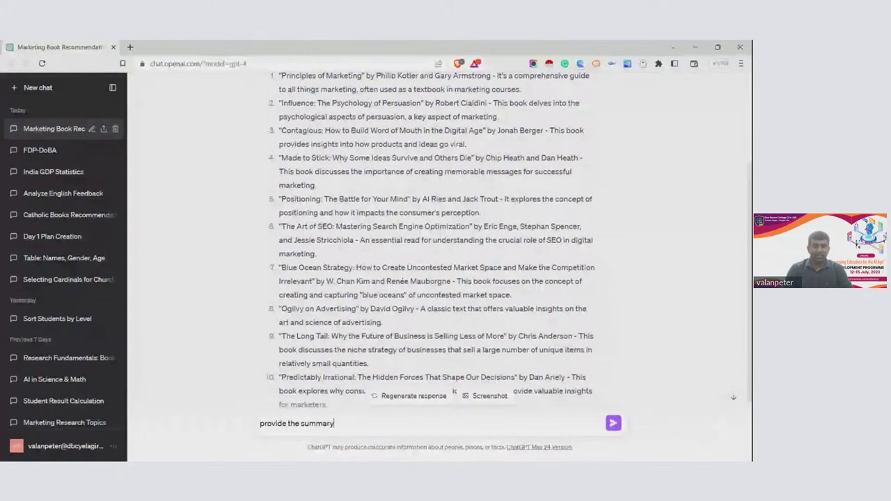
key("Return")
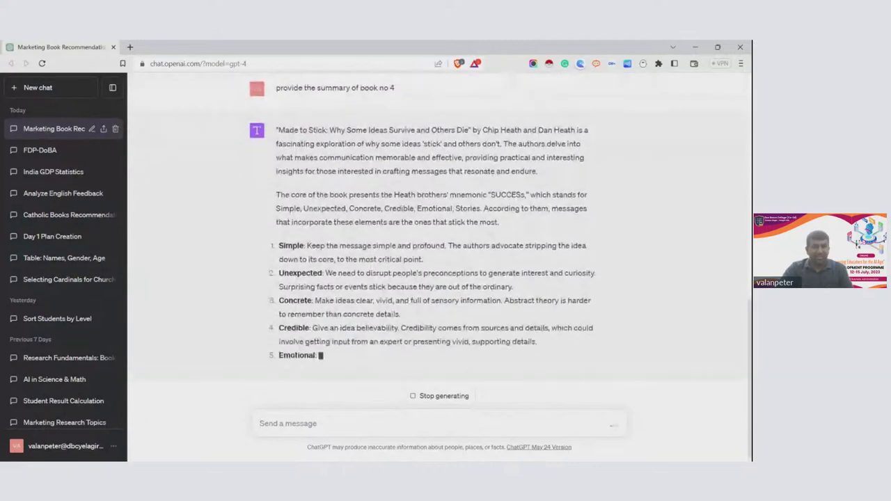
Open a new browser tab and search for "google", keeping the ChatGPT conversation open
left_click(130, 46)
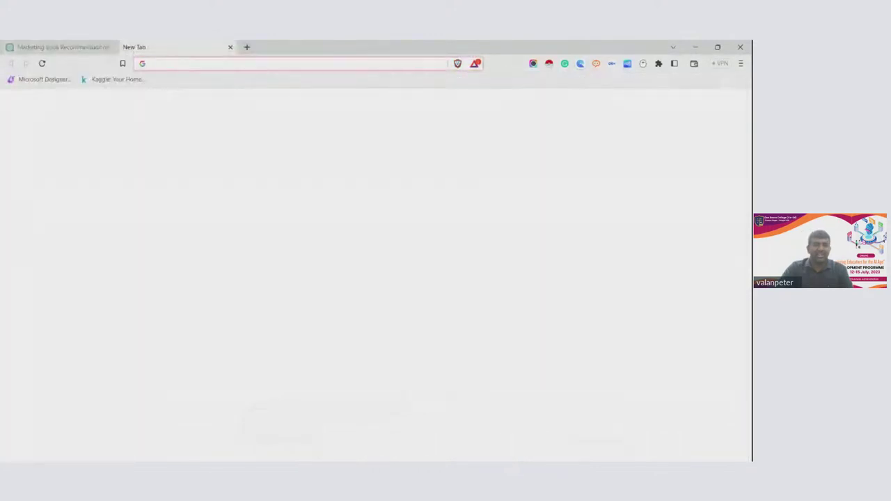
type("google")
key("Return")
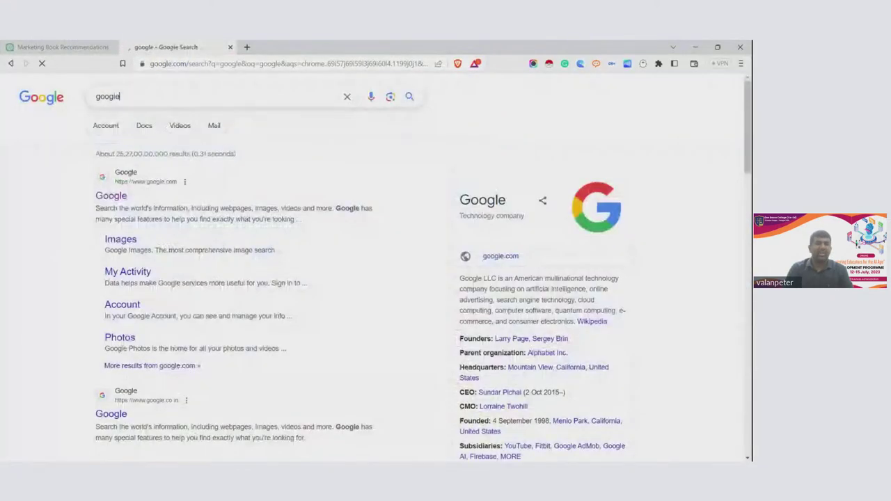
Replace the Google query with "books for marketing management" and run the search
triple_click(179, 100)
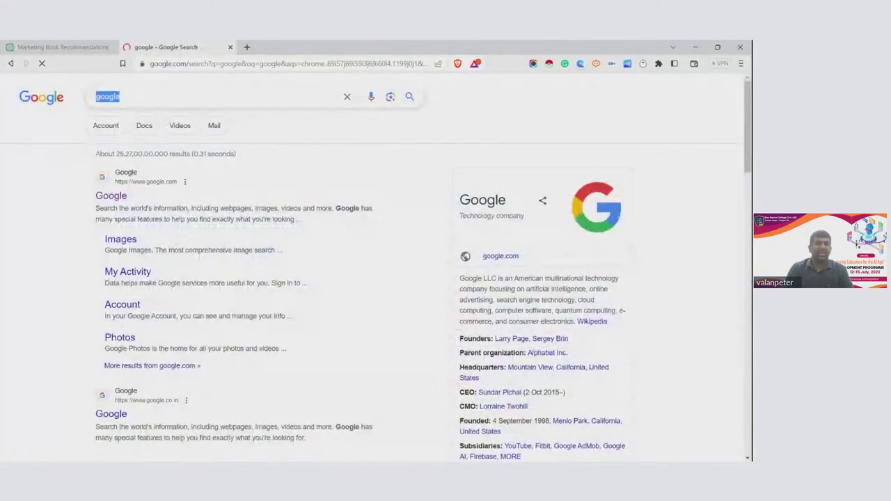
key("BackSpace")
type("bo")
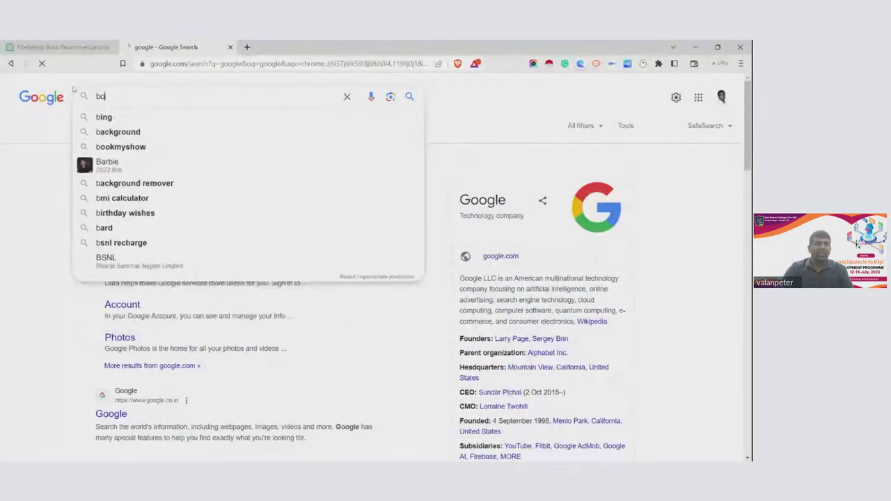
type("oks for marke")
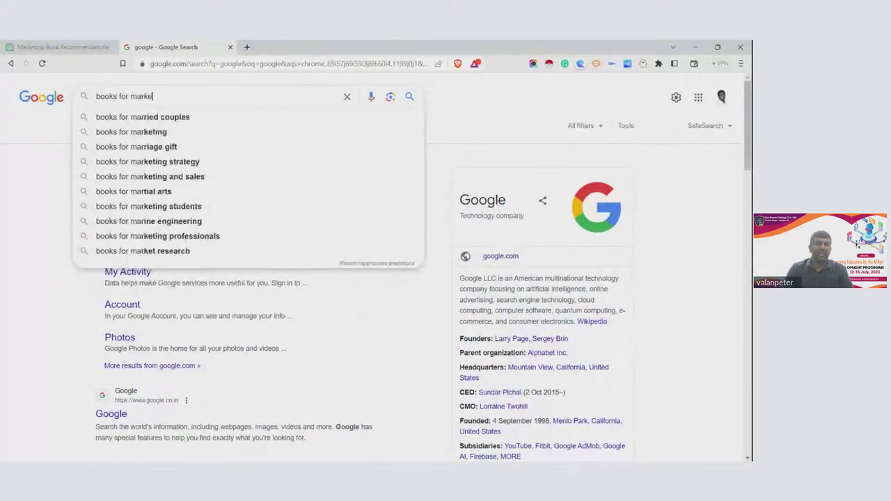
type("ting management")
key("Return")
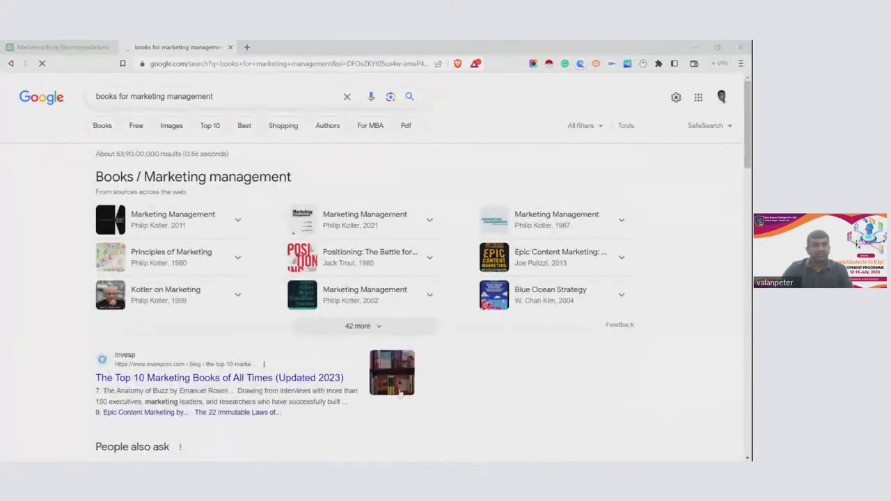
Look through the expanded list of marketing management books in the Google results
left_click(35, 44)
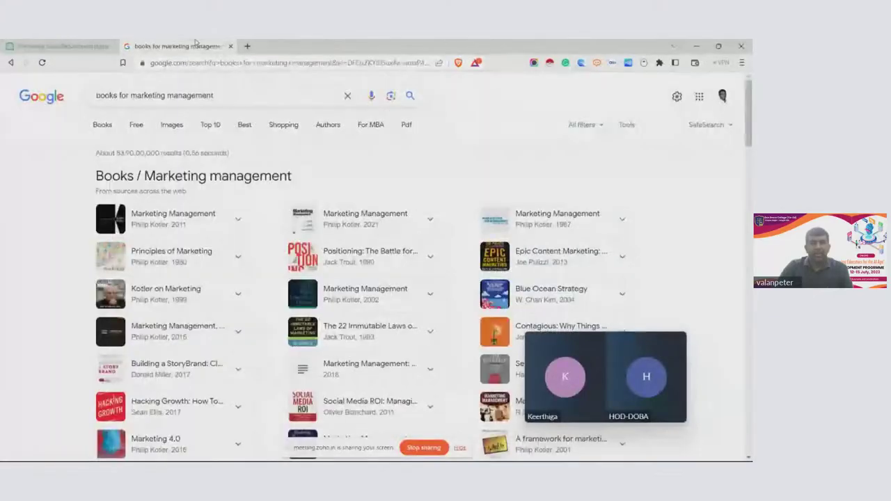
mouse_move(625, 377)
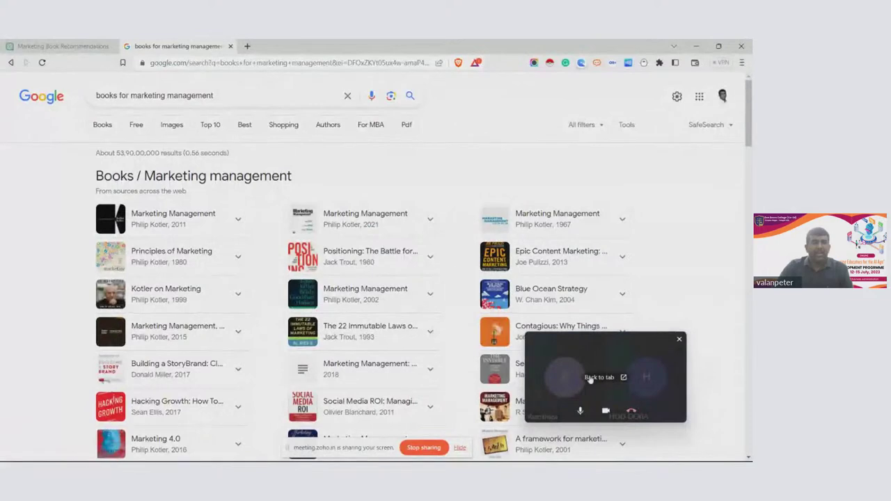
scroll(516, 190, "down", 5)
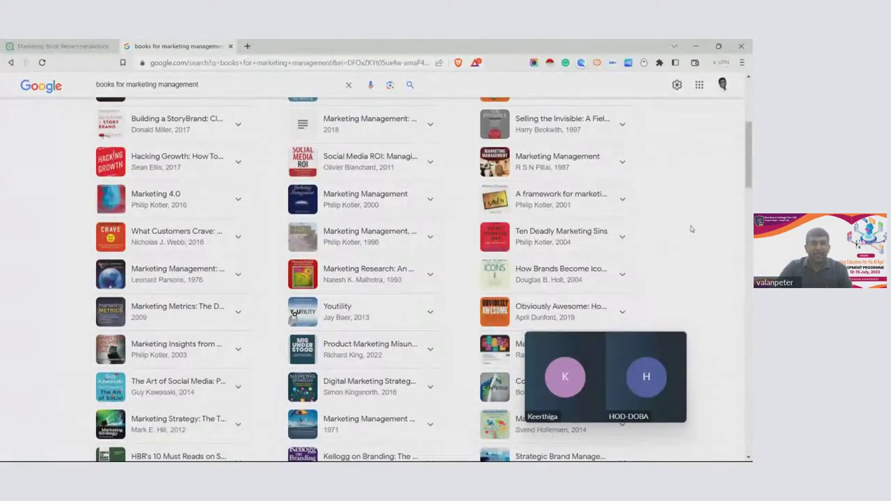
scroll(691, 226, "down", 2)
scroll(691, 227, "up", 6)
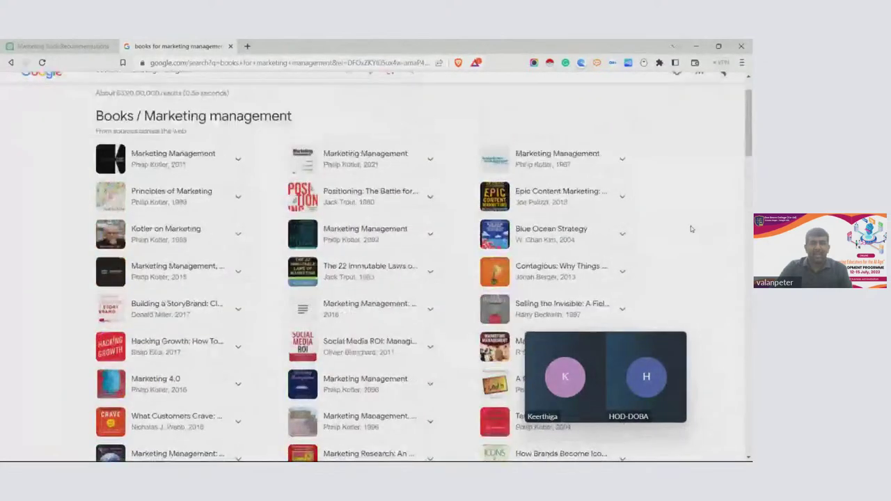
scroll(690, 227, "down", 4)
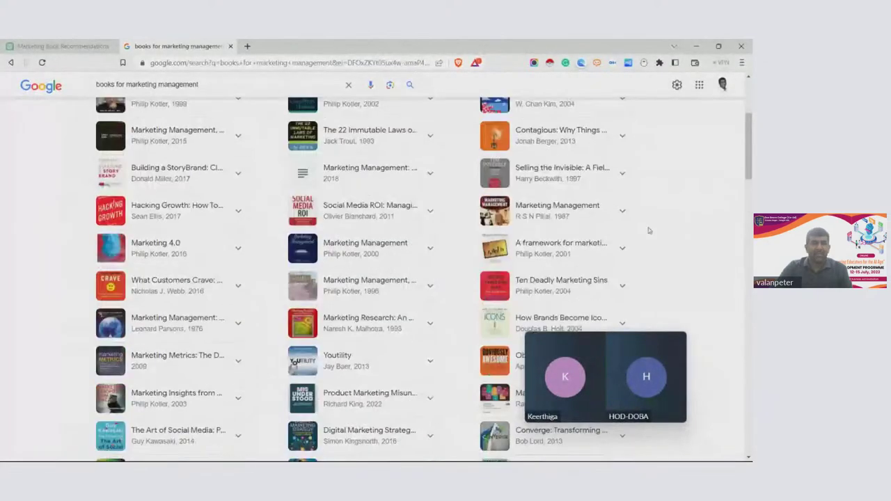
Switch to the Zoho webinar to check the attendees' Q&A messages, and return to the Google book results
key("alt+Tab")
key("alt+Tab")
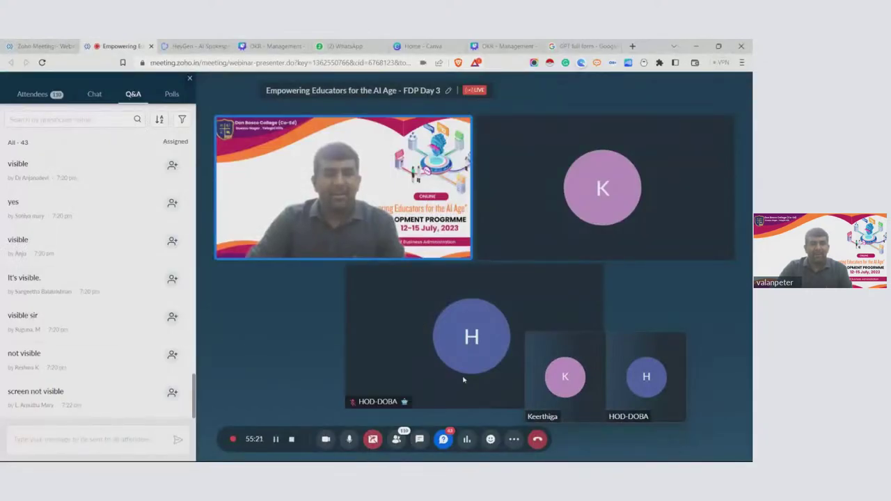
left_click(443, 439)
left_click(443, 439)
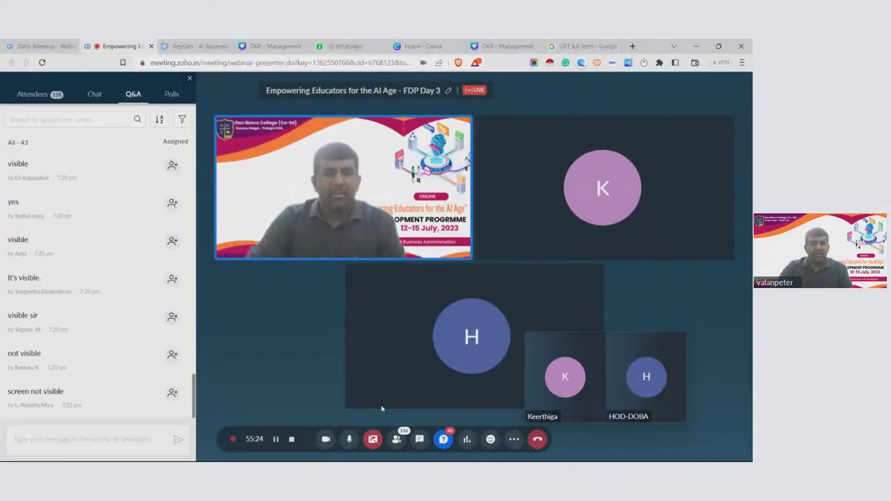
mouse_move(115, 290)
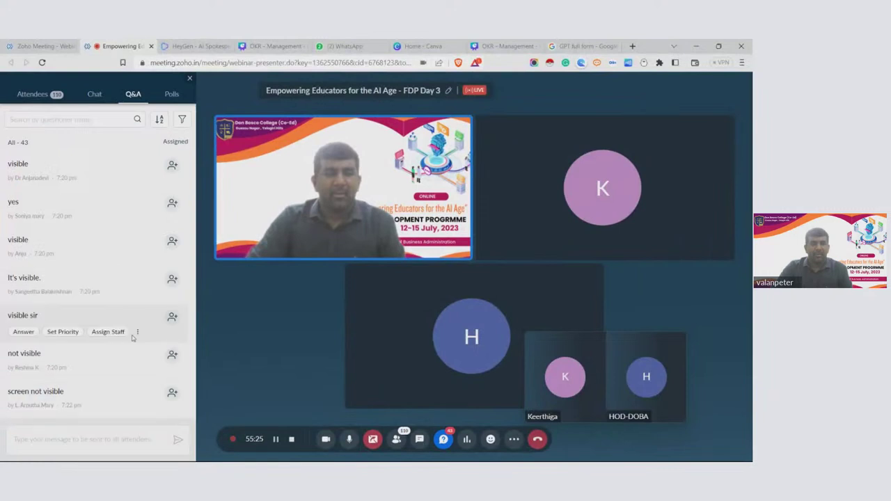
mouse_move(89, 320)
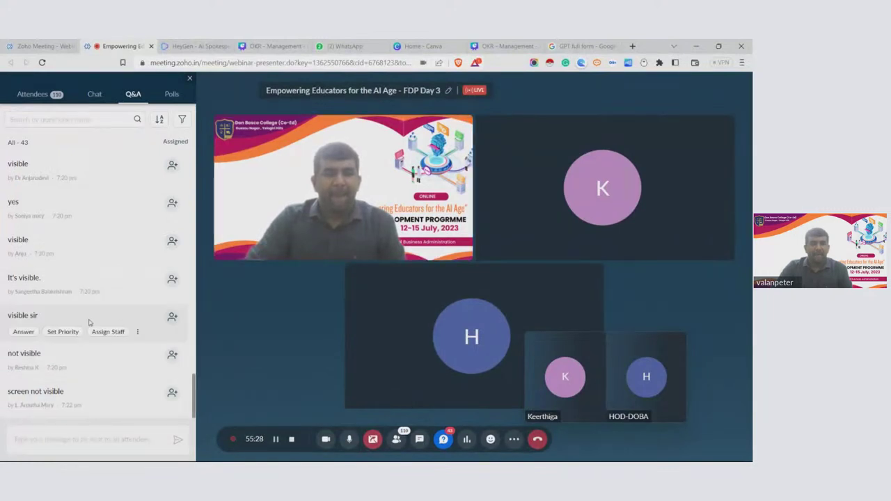
mouse_move(68, 224)
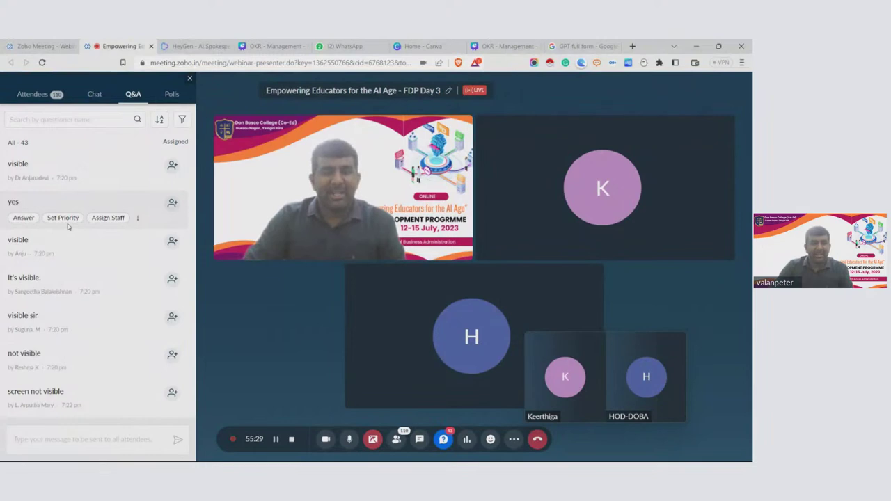
key("alt+Tab")
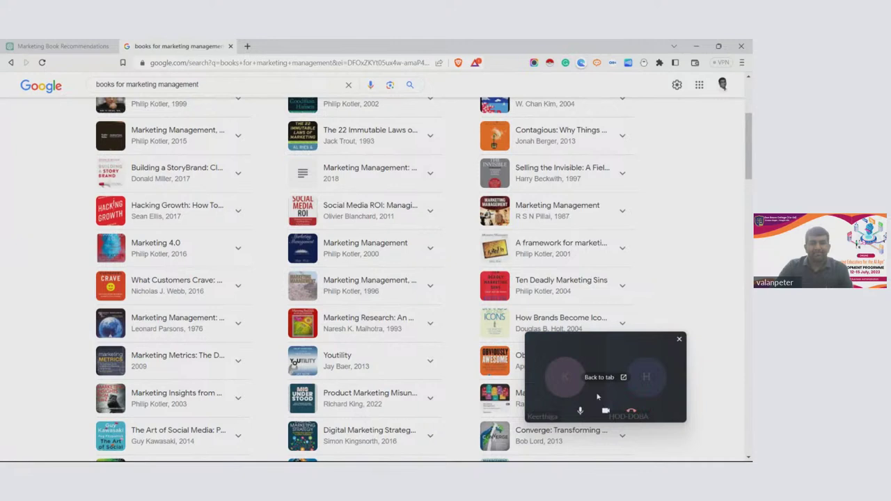
left_click(615, 376)
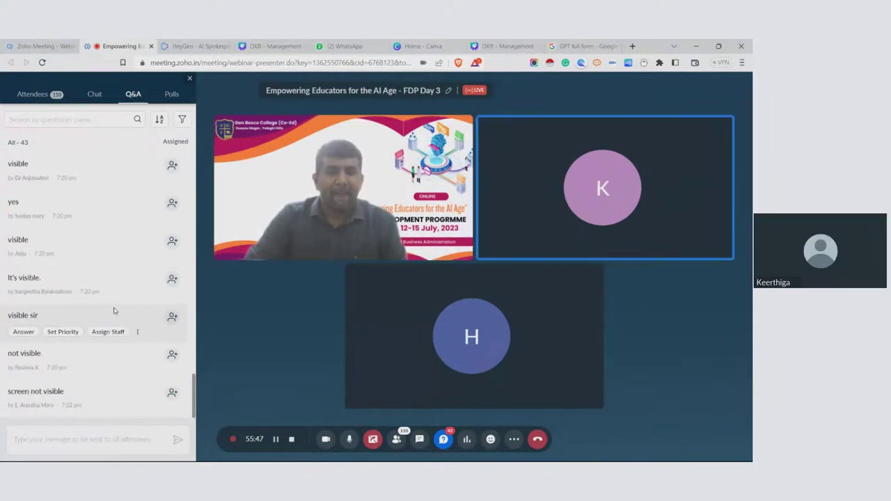
key("alt+Tab")
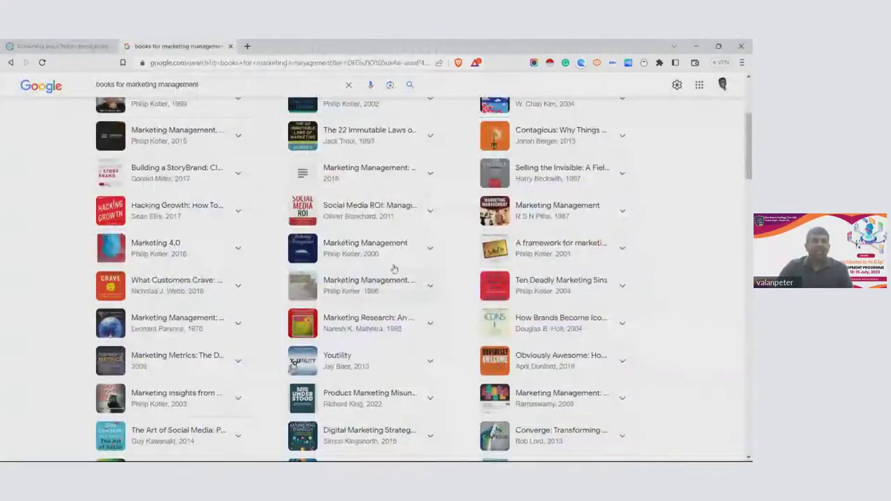
Compare the Google list of marketing management books with the book summary in the ChatGPT conversation
scroll(195, 150, "up", 3)
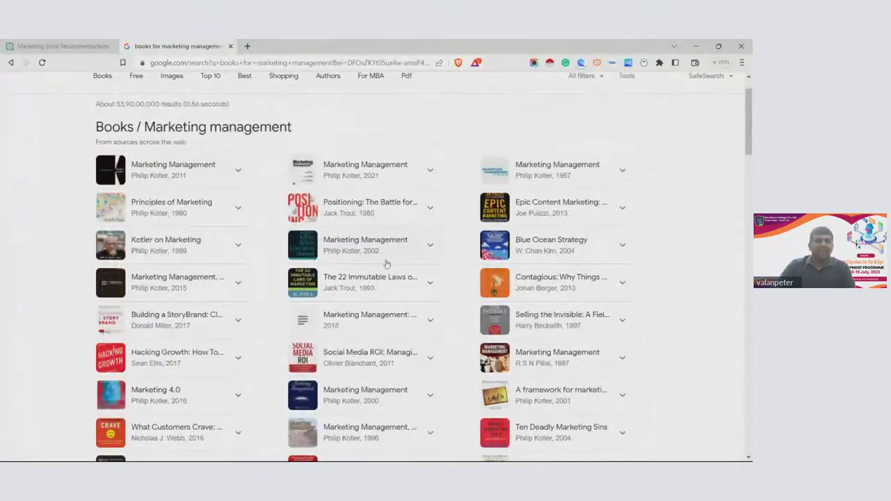
scroll(387, 263, "down", 2)
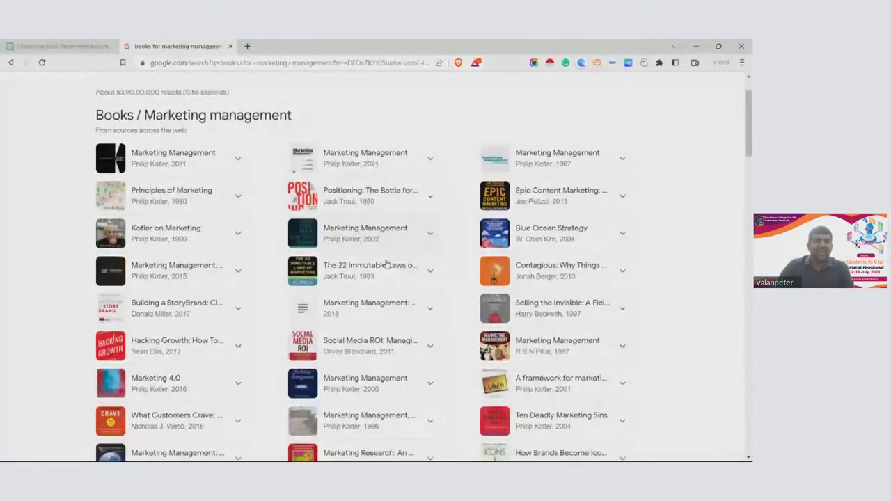
left_click(30, 43)
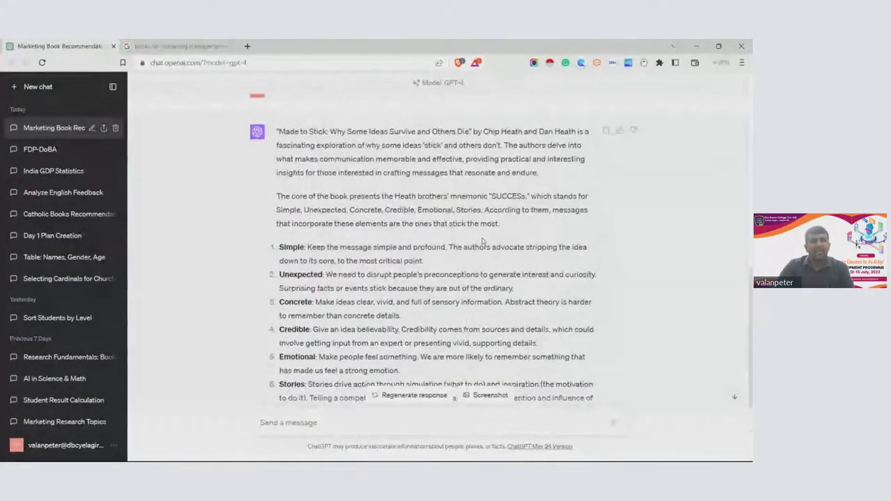
left_click(170, 43)
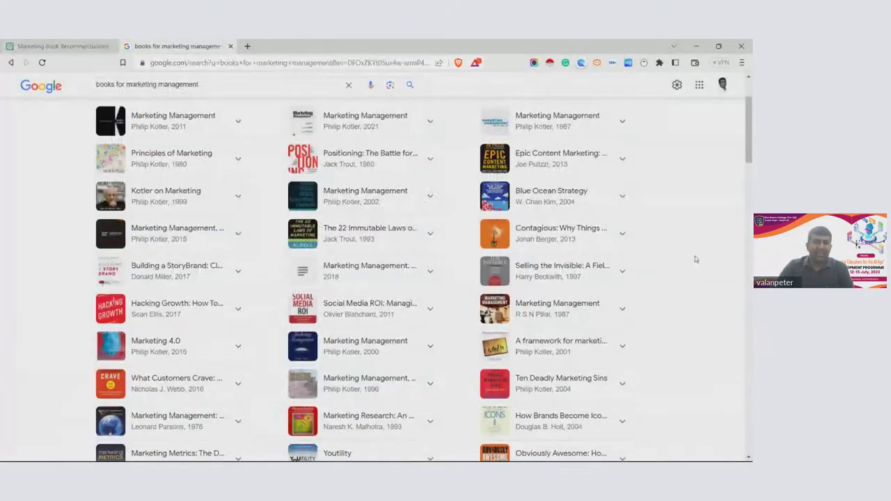
scroll(695, 259, "down", 1)
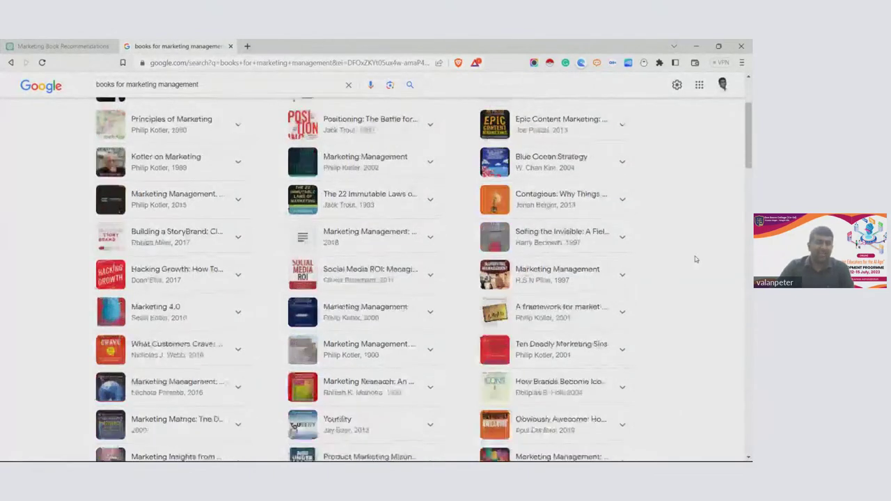
scroll(695, 259, "up", 3)
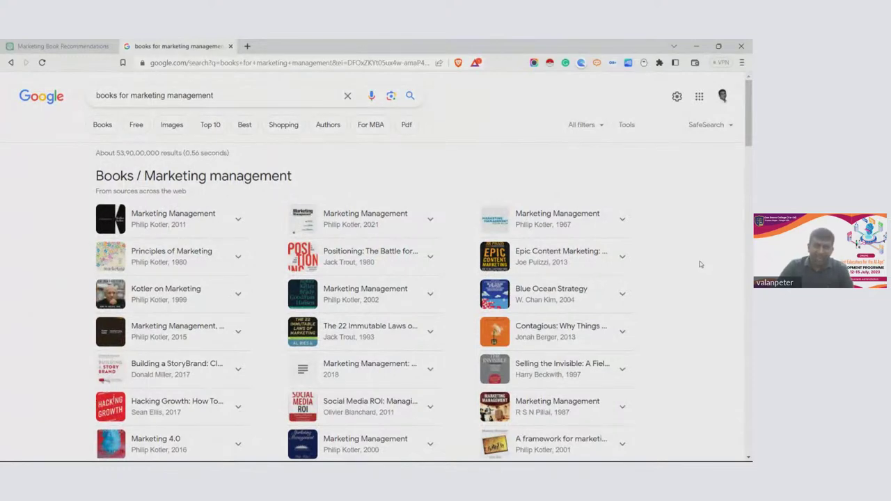
Return to the Google results for marketing management books, and expand and collapse the details of "Ten Deadly Marketing Sins"
left_click(62, 46)
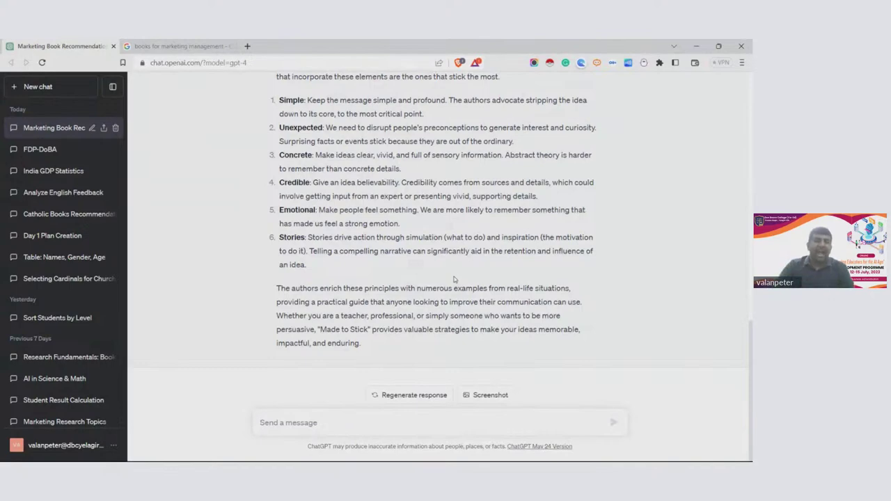
left_click(162, 43)
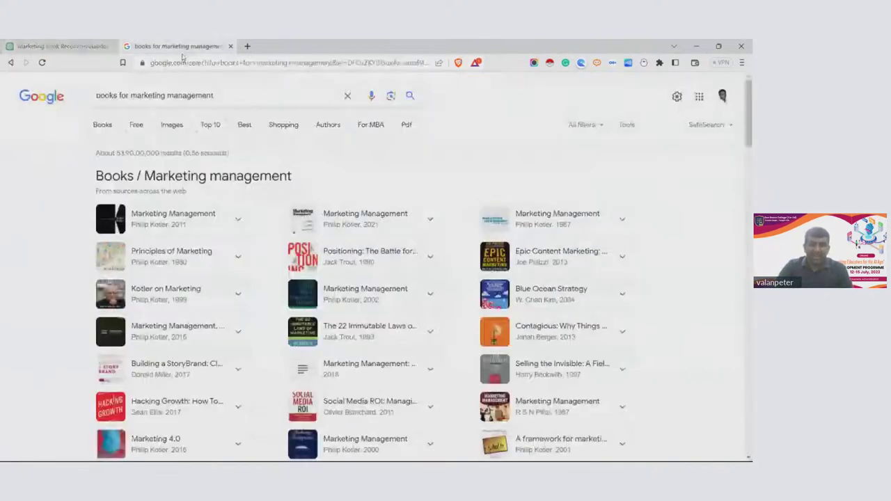
scroll(427, 229, "down", 4)
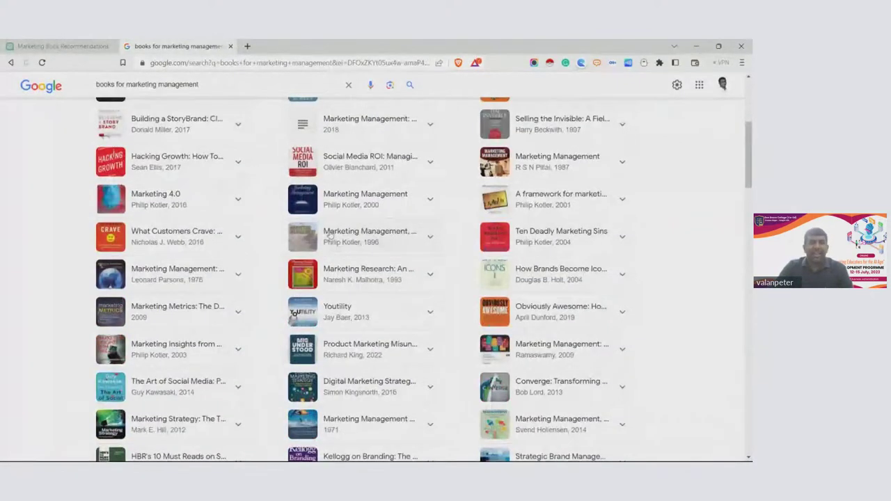
left_click(428, 202)
left_click(428, 202)
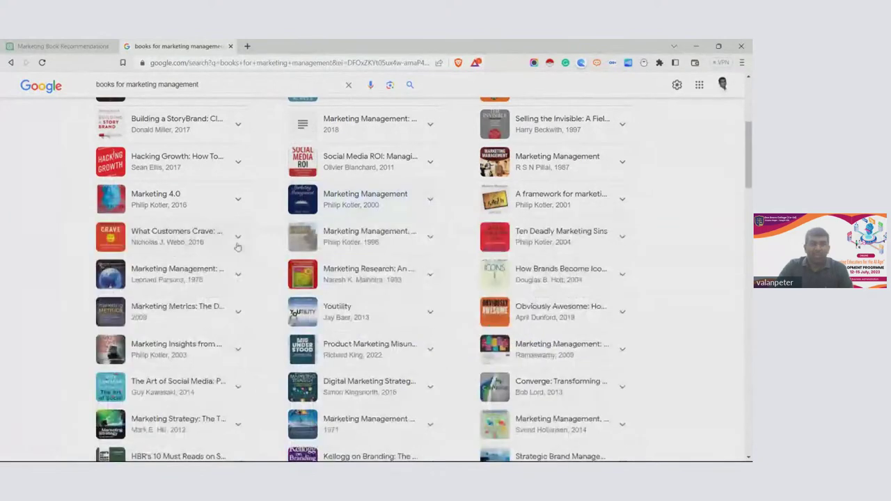
left_click(624, 240)
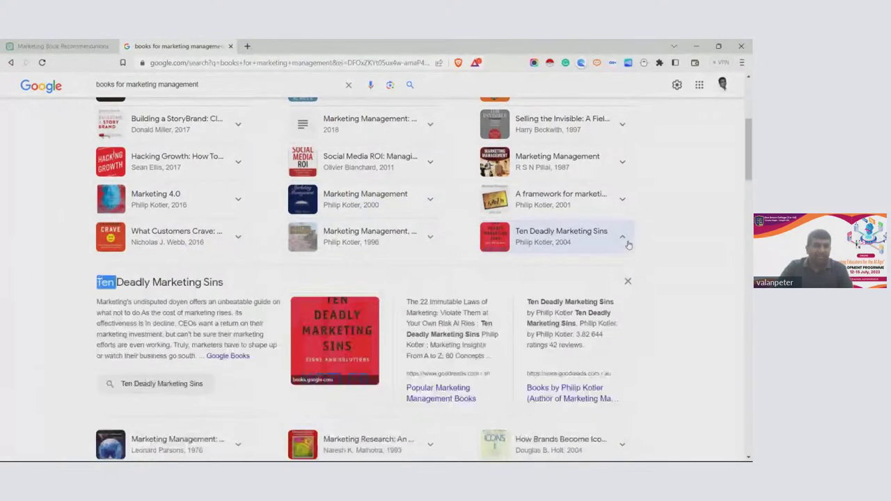
left_click(625, 241)
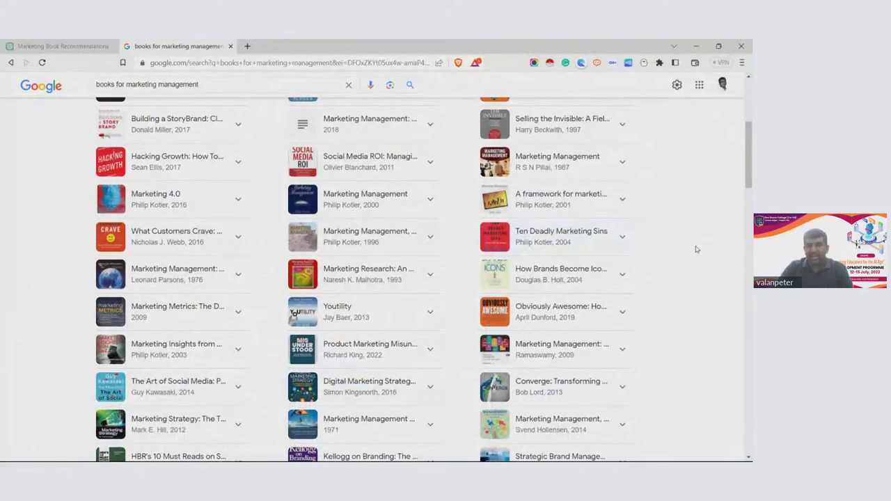
Go back to the ChatGPT conversation on marketing books and send the prompt "summarise the books for my presentation"
left_click(61, 46)
scroll(449, 247, "up", 5)
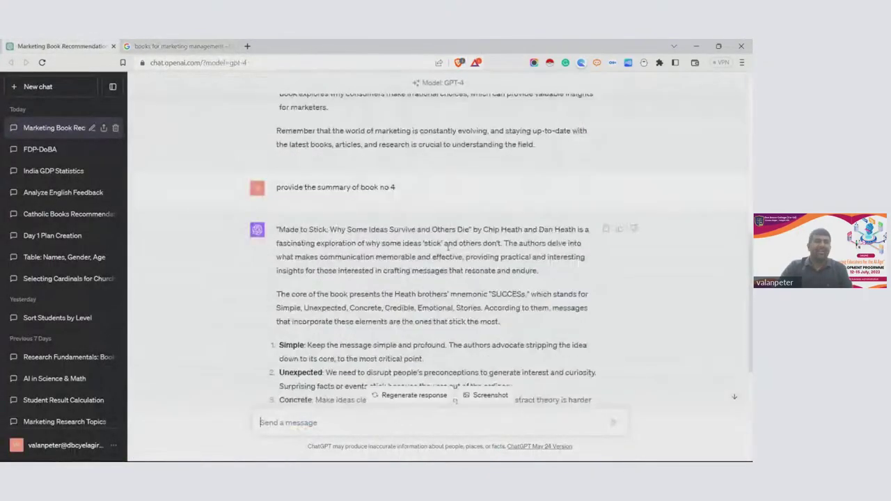
scroll(448, 247, "down", 3)
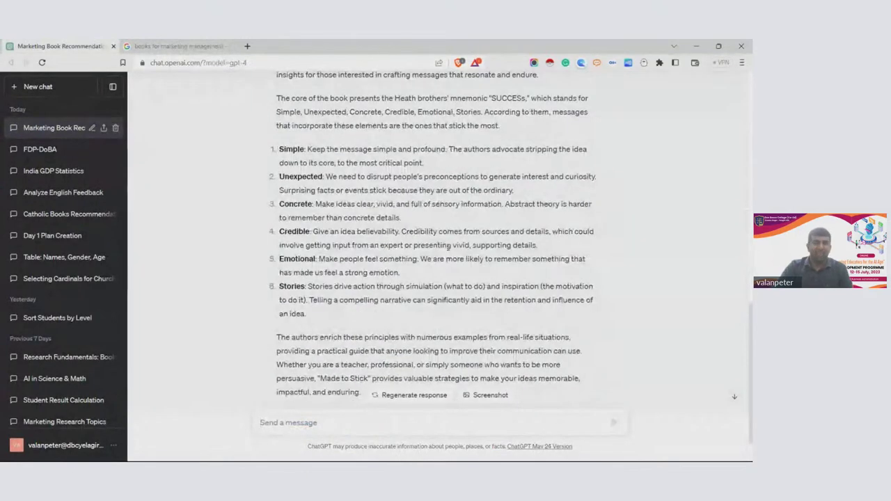
scroll(447, 247, "up", 5)
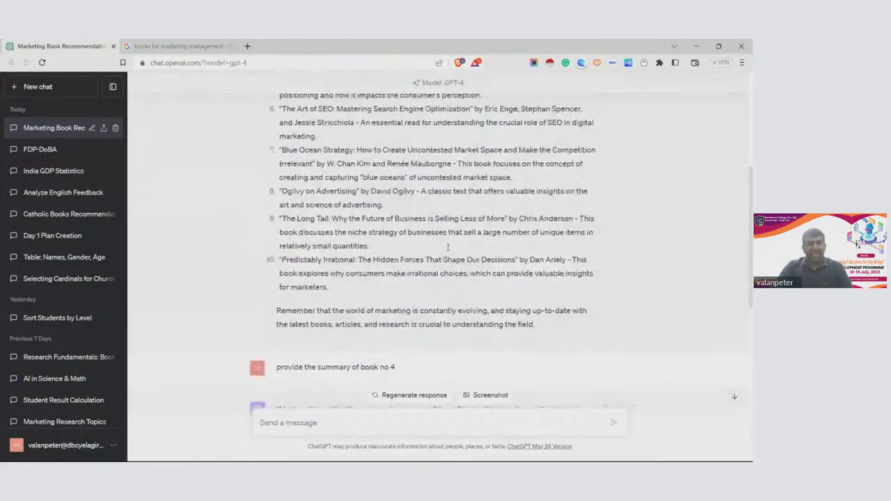
scroll(447, 247, "down", 3)
scroll(448, 247, "down", 4)
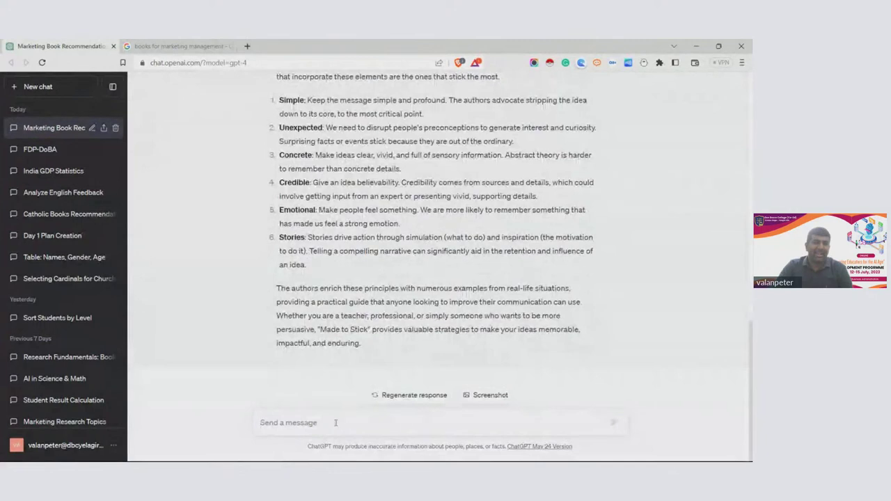
type("s")
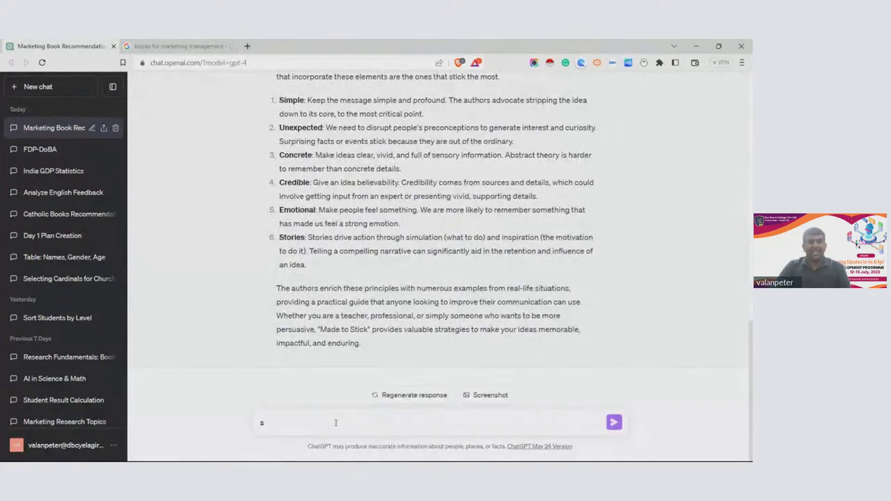
type("duummarise")
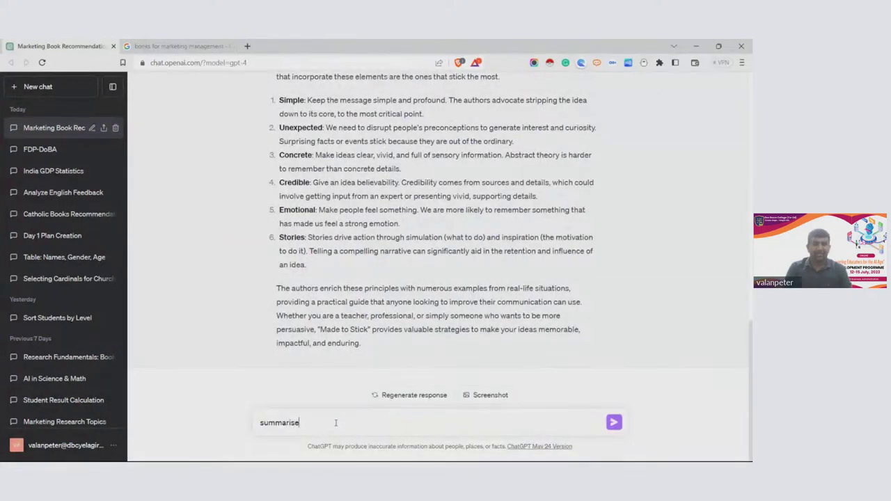
type(" the books")
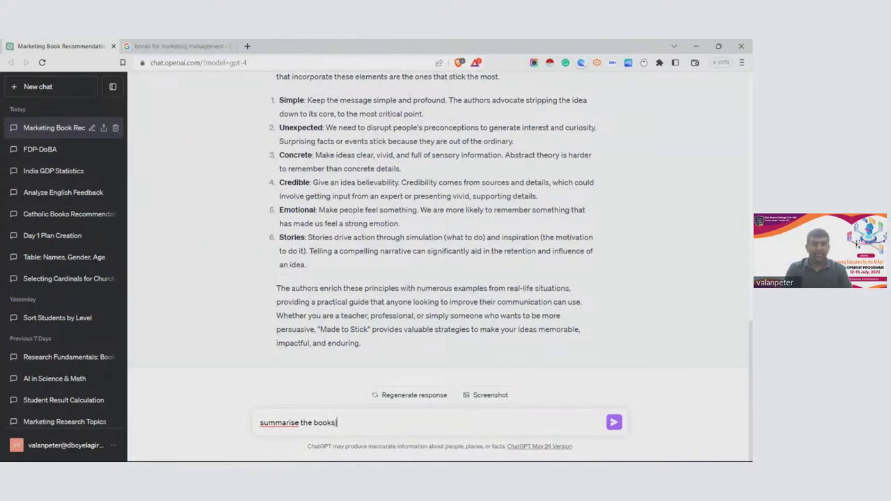
type(" for my presentation")
key("Return")
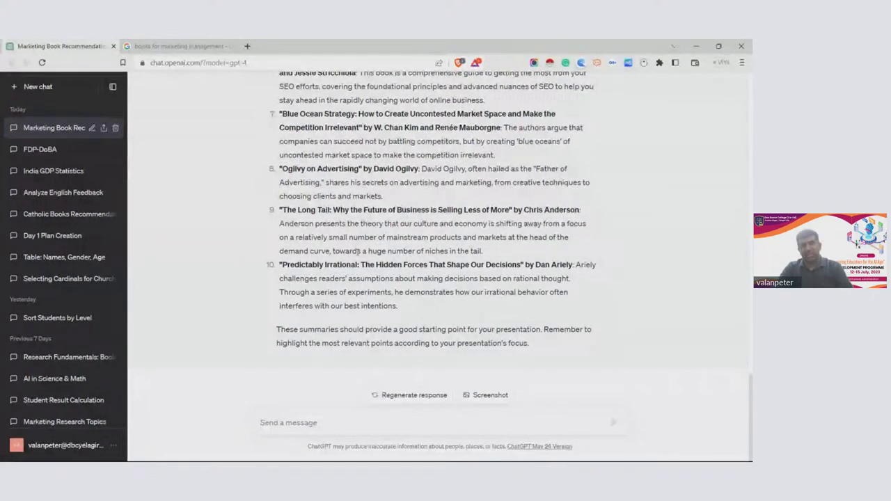
Read through ChatGPT's presentation summaries of the ten marketing books down to the end of the answer
scroll(359, 252, "up", 7)
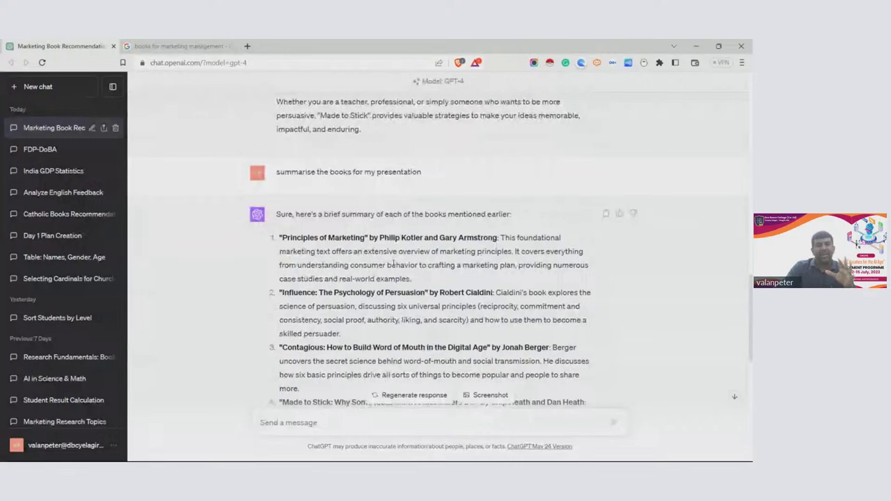
scroll(394, 264, "down", 4)
key("alt+Tab")
key("alt+Tab")
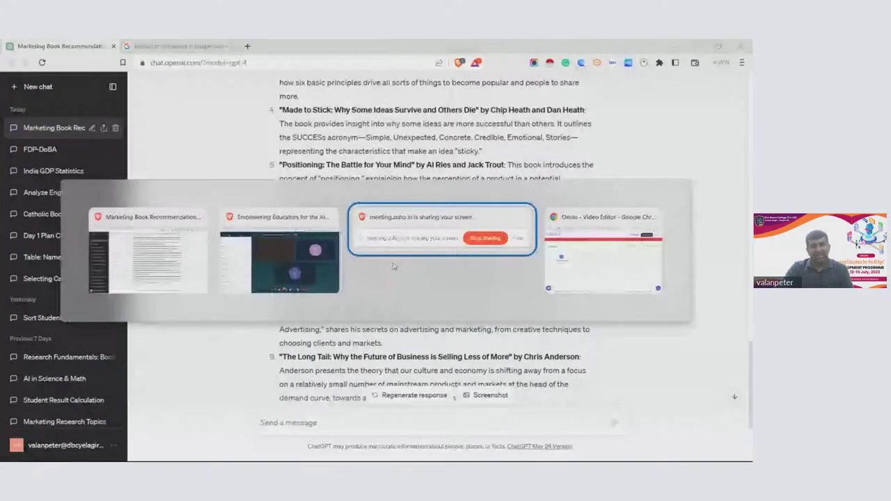
key("alt+Tab")
key("alt+Tab")
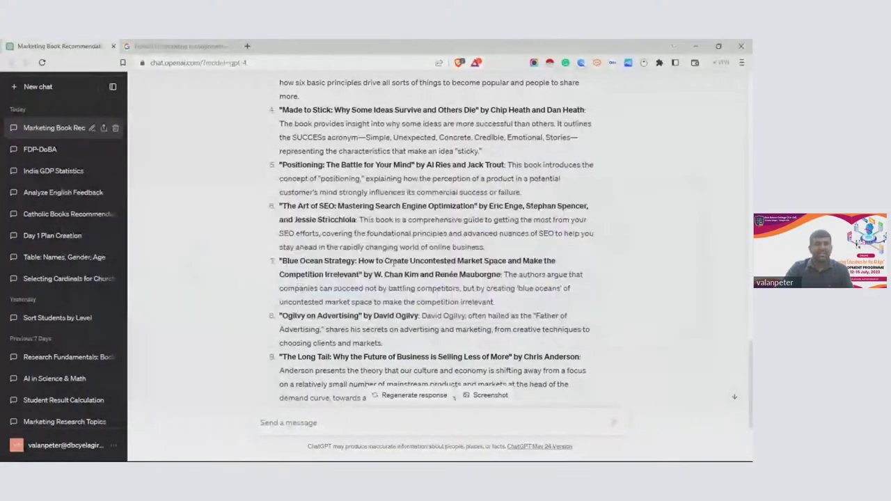
scroll(393, 265, "down", 2)
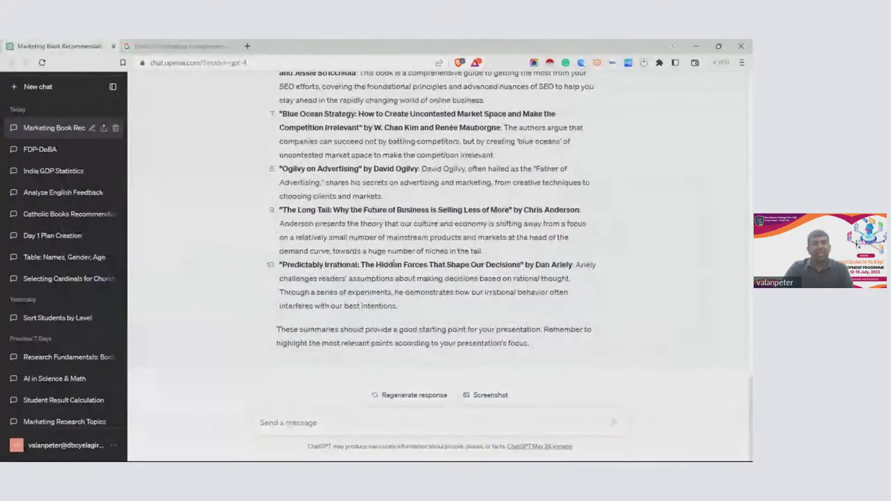
Ask ChatGPT to "create a table with Book name, author and summary"
left_click(310, 424)
type("create a ")
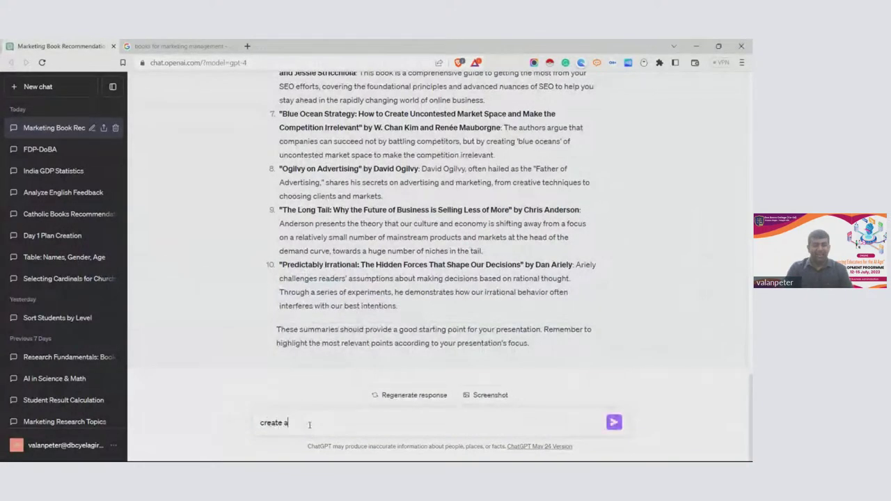
type("table ")
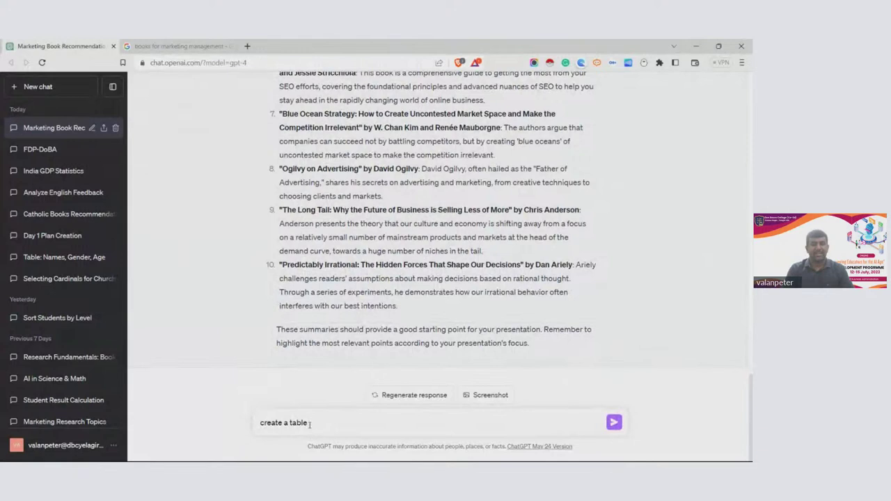
type("for")
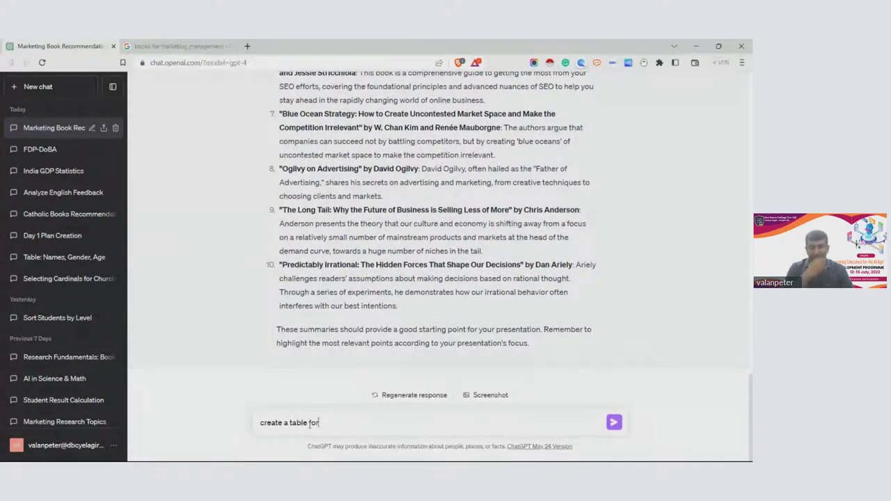
key("BackSpace")
key("BackSpace")
key("BackSpace")
type("with ")
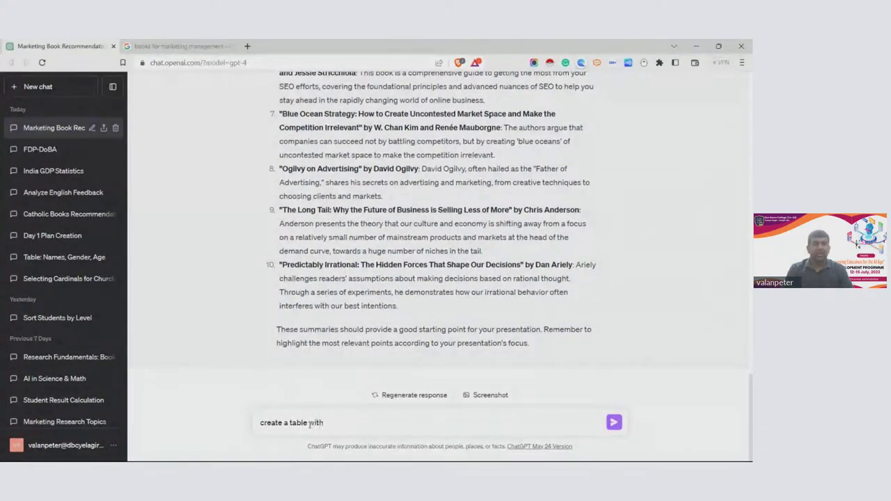
type("Bok")
type("ok name")
type(", author")
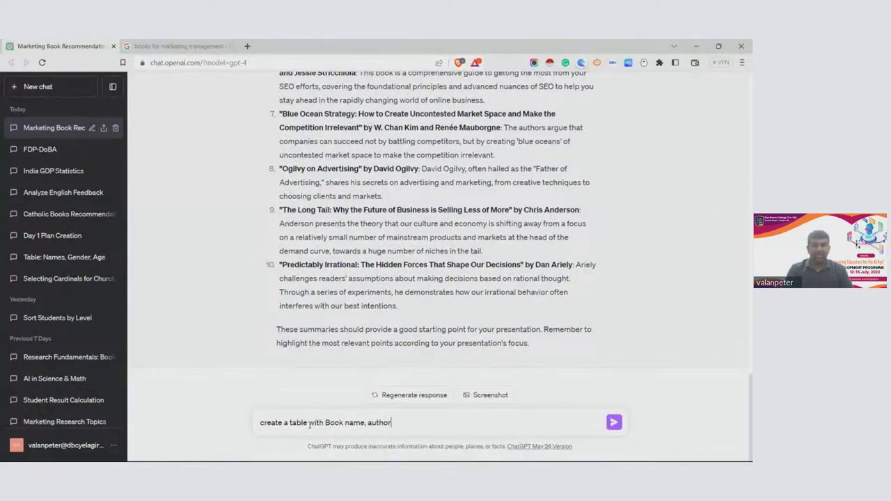
type(" and summary")
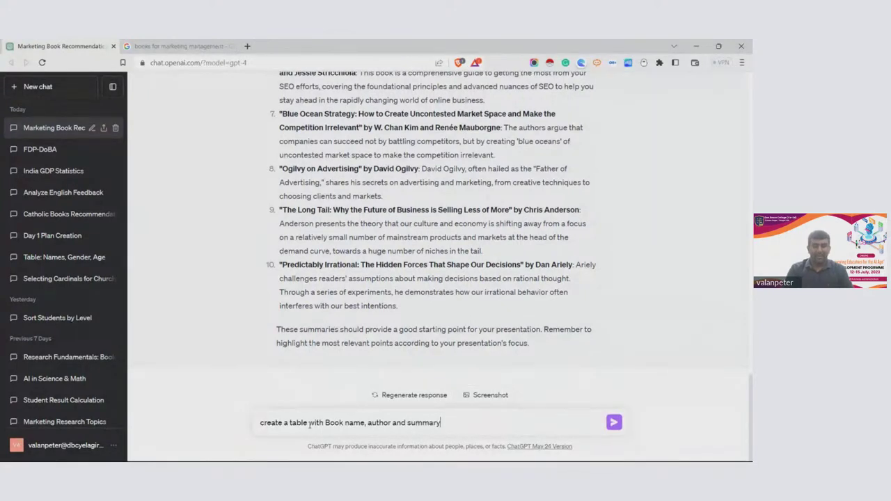
key("Return")
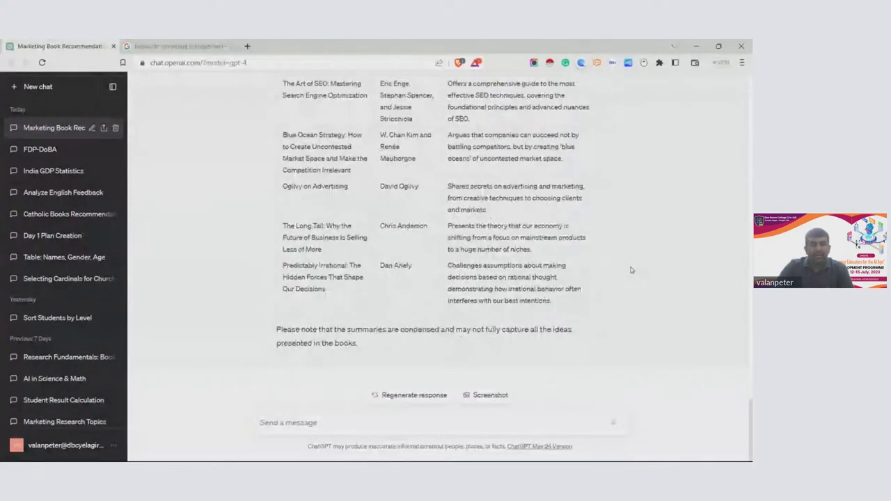
Examine the generated table of marketing books, checking its book name, author and summary columns
scroll(631, 270, "up", 8)
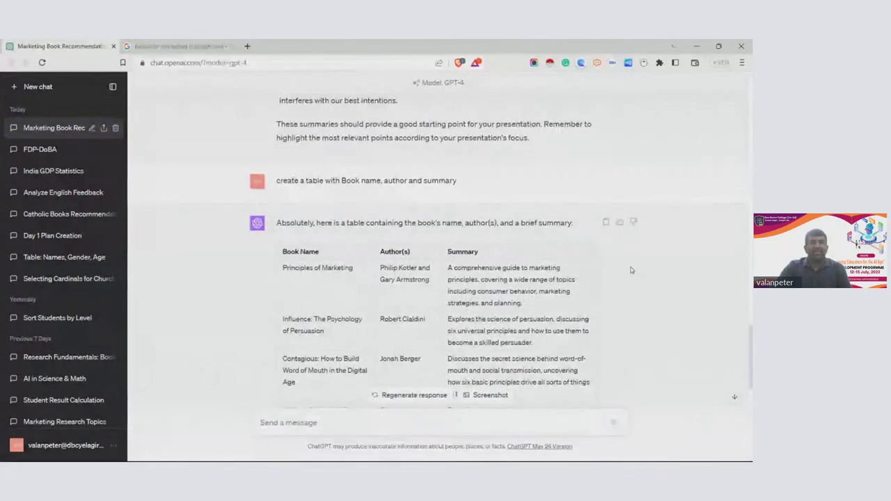
scroll(631, 270, "down", 2)
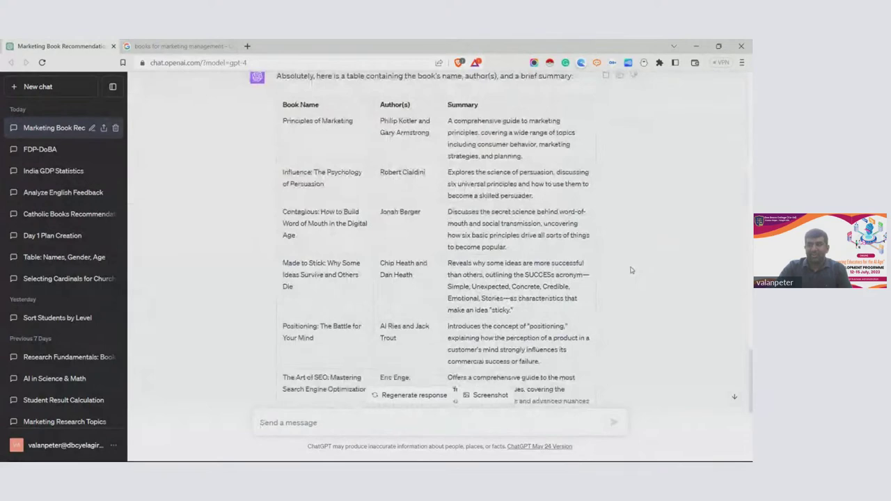
scroll(631, 271, "down", 3)
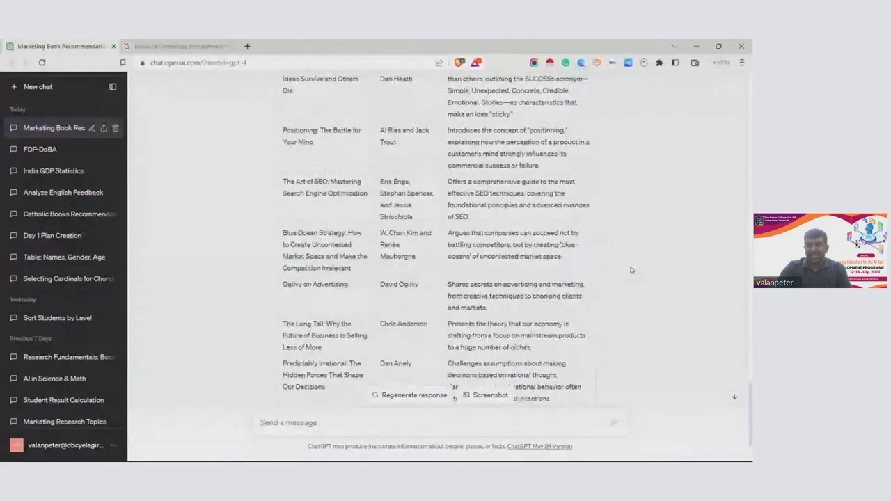
scroll(631, 270, "down", 2)
scroll(631, 270, "up", 6)
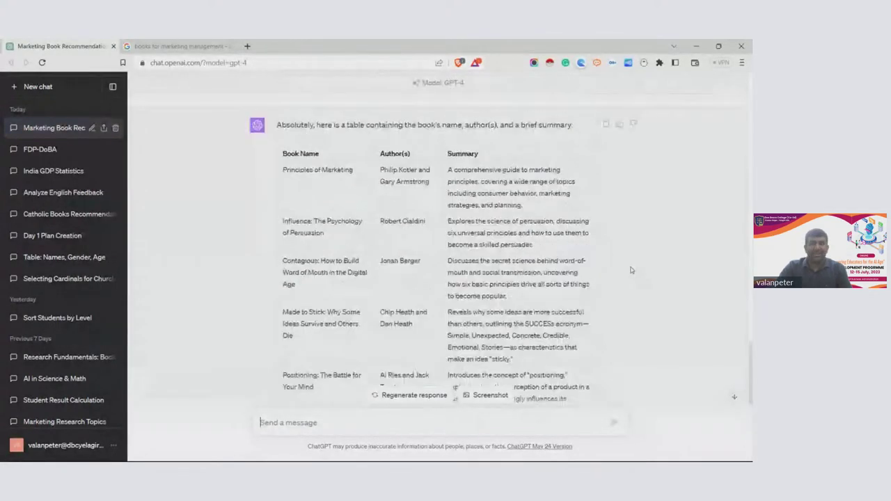
scroll(630, 270, "up", 1)
scroll(631, 270, "down", 2)
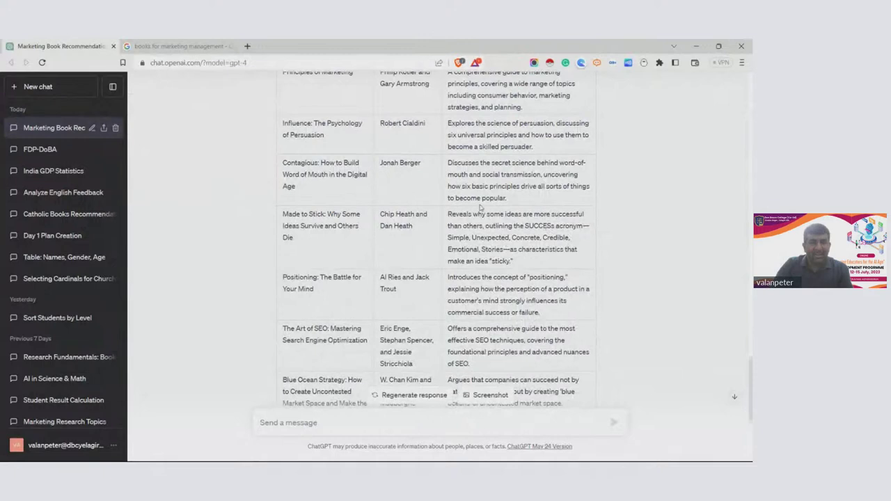
scroll(522, 221, "up", 2)
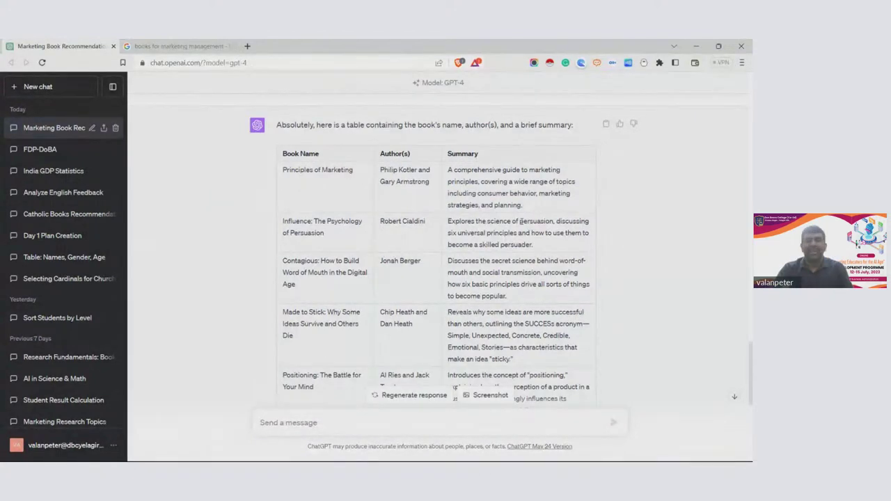
scroll(520, 221, "down", 1)
scroll(440, 137, "down", 1)
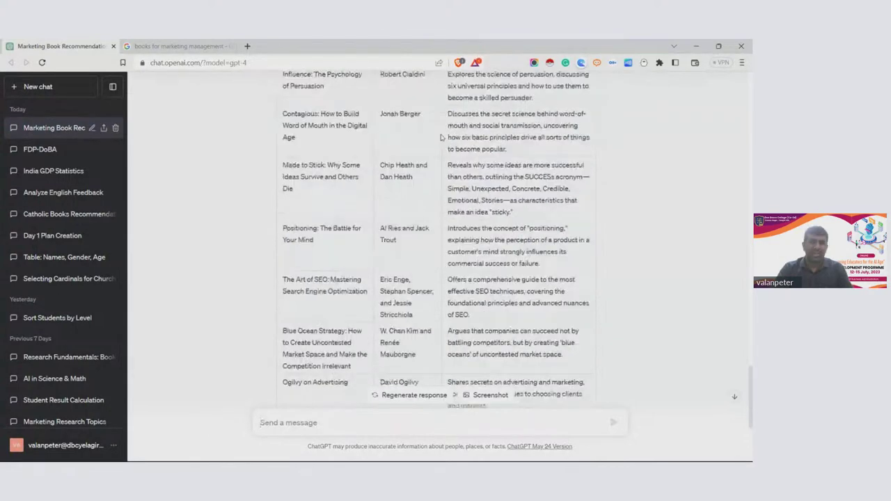
scroll(441, 137, "down", 2)
scroll(441, 137, "up", 5)
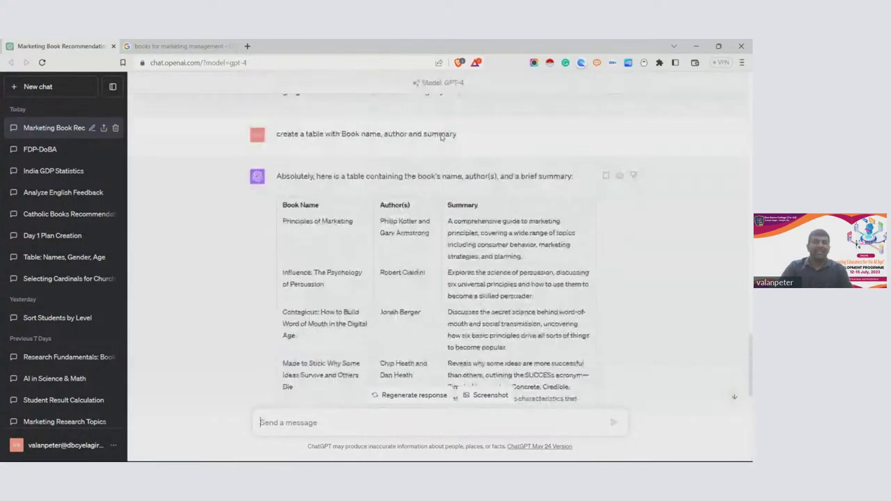
scroll(441, 137, "up", 1)
Draft the prompt "i need to publish this in web provide html code for this table" below the generated table without sending it
scroll(440, 137, "down", 6)
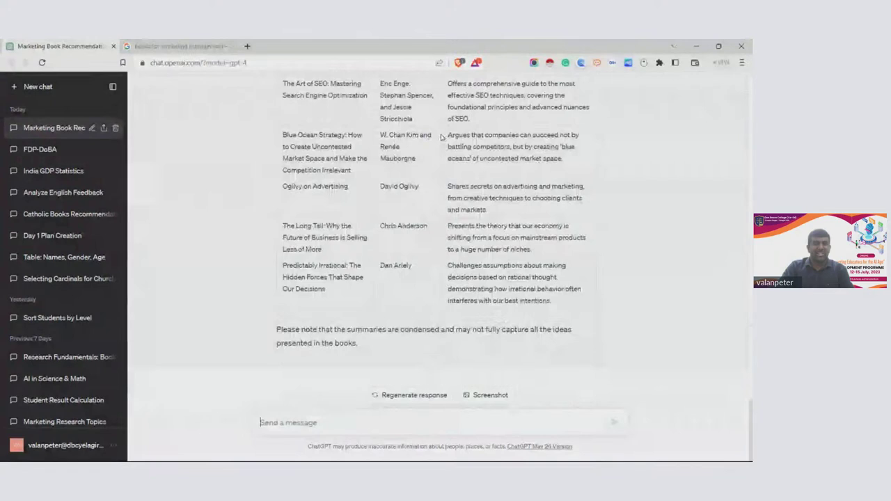
type("i need to")
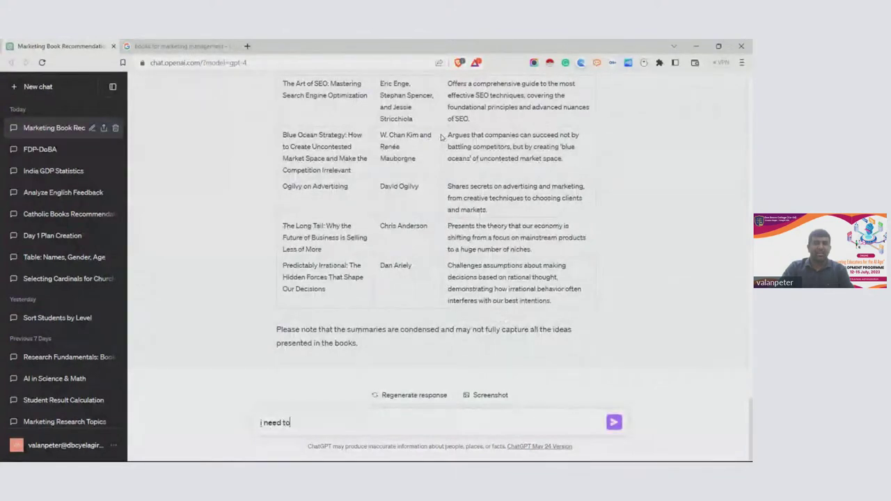
type(" publish")
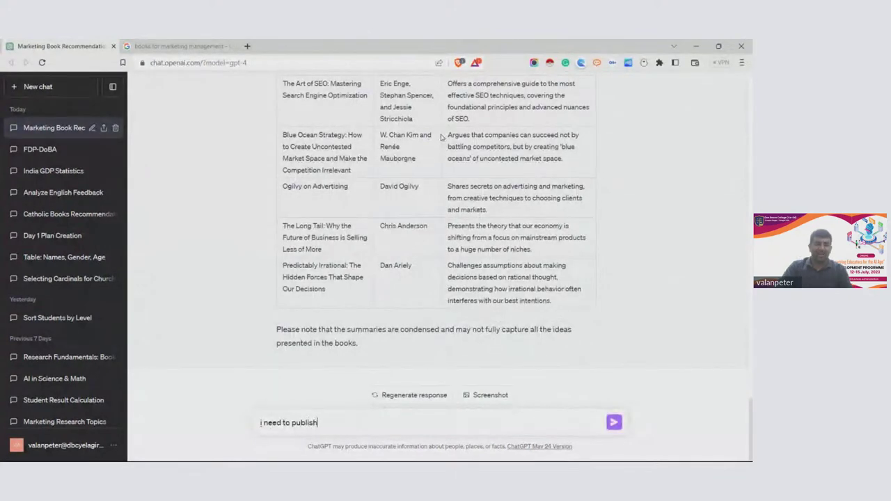
type(" this in we")
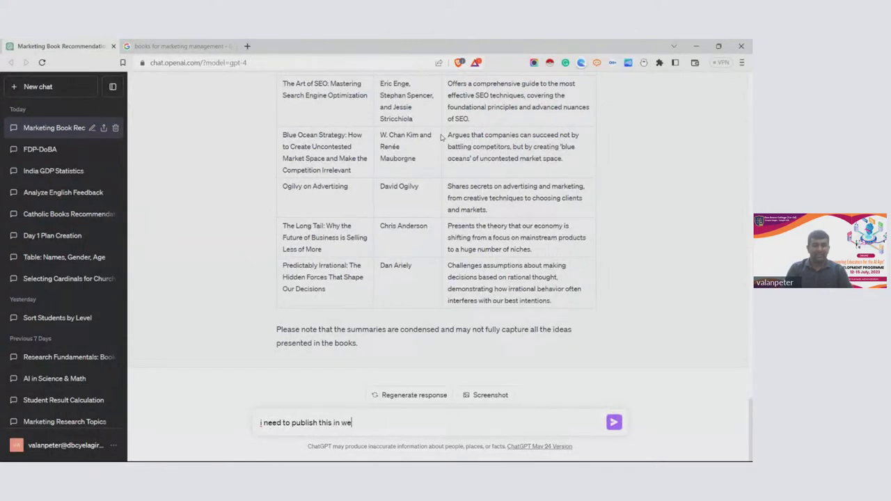
type("b provide ch")
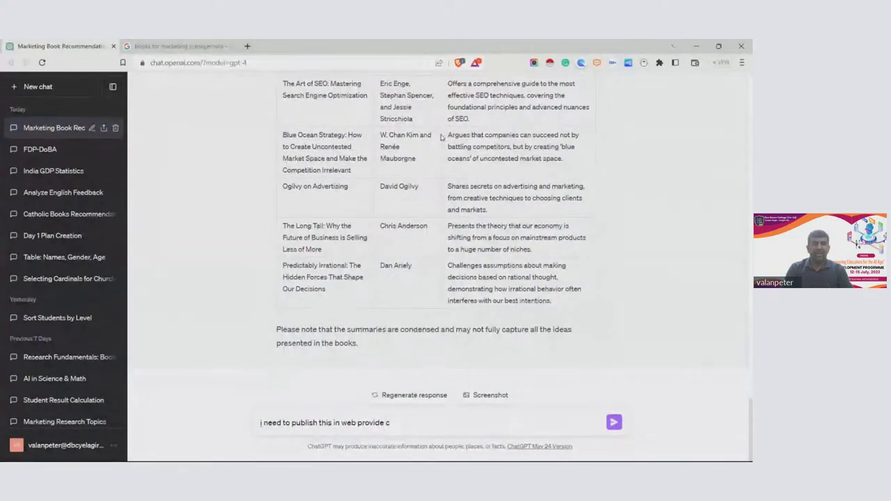
key("BackSpace")
type("html code for this table")
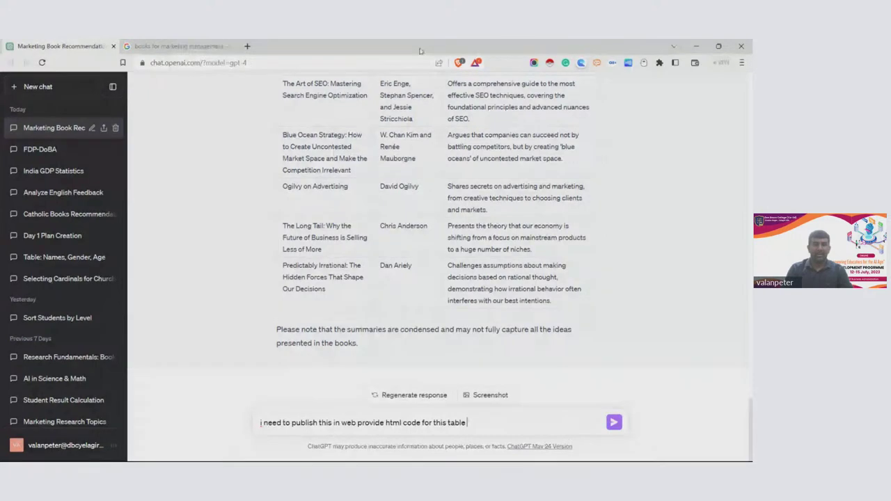
Copy the table's first book title, "Principles of Marketing", and search Google for it in a new tab
scroll(301, 270, "up", 10)
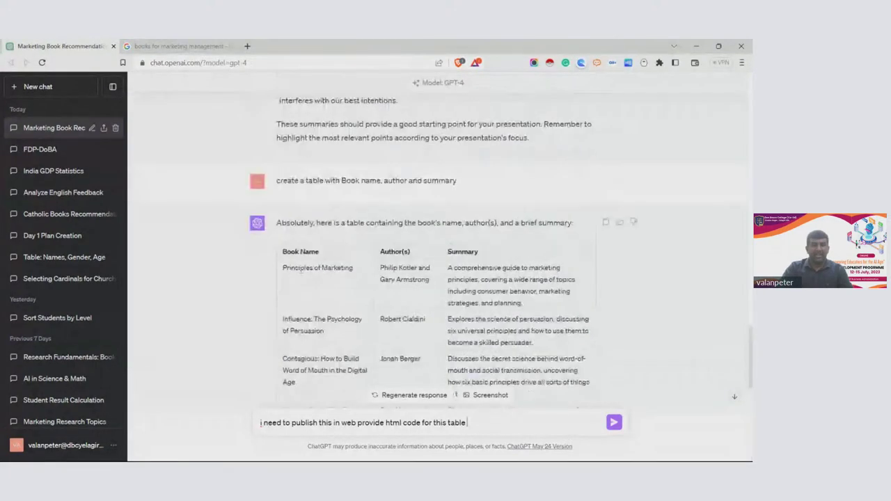
left_click_drag(281, 269, 360, 270)
key("ctrl+c")
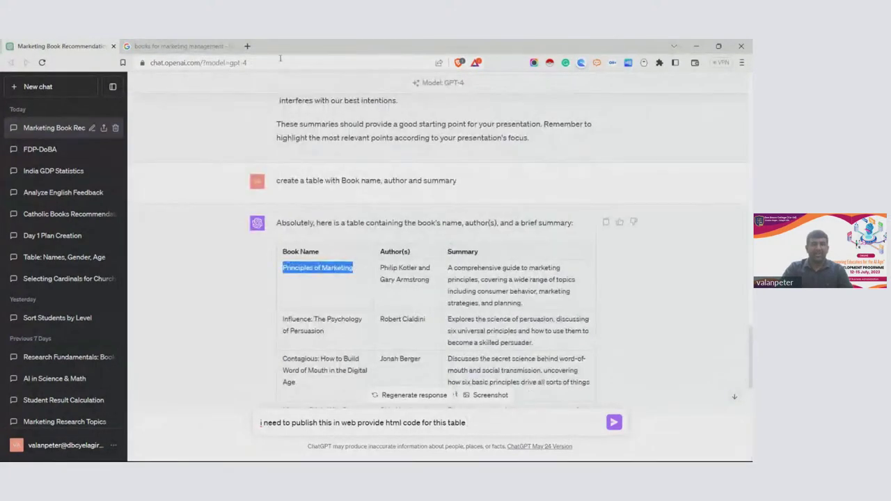
left_click(247, 46)
key("ctrl+v")
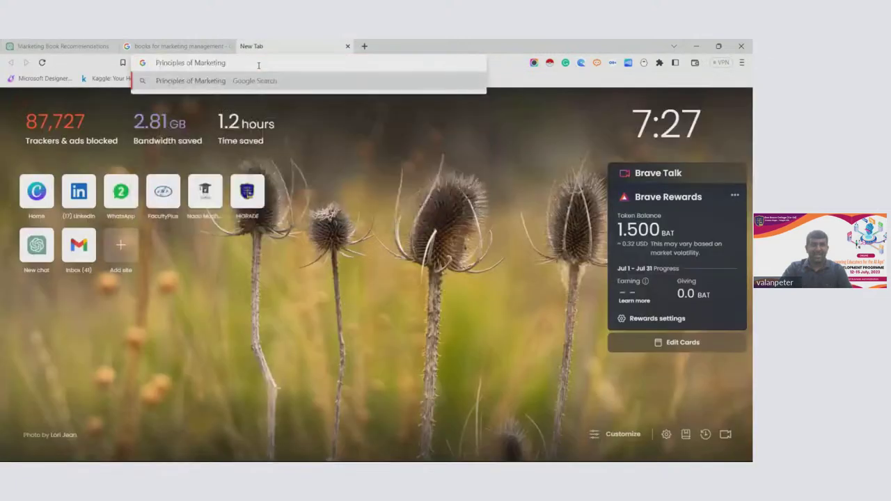
key("Return")
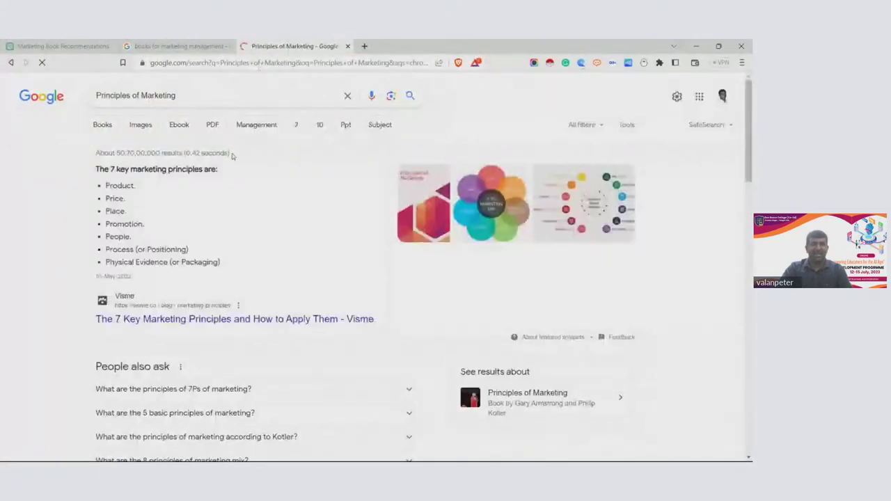
Add "amazon" to the search to find the Amazon.in listing of Principles of Marketing, 17e, and copy that page's web address
scroll(229, 156, "down", 1)
scroll(199, 93, "up", 1)
left_click(200, 94)
type("amazon")
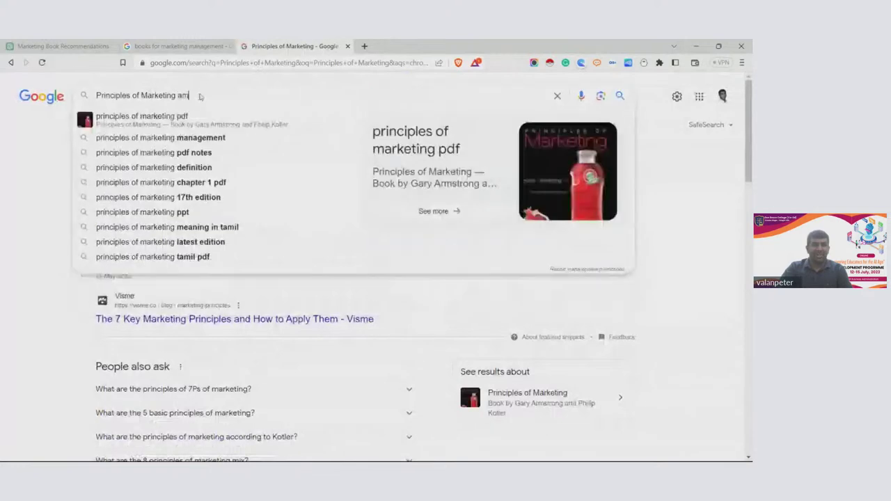
key("Return")
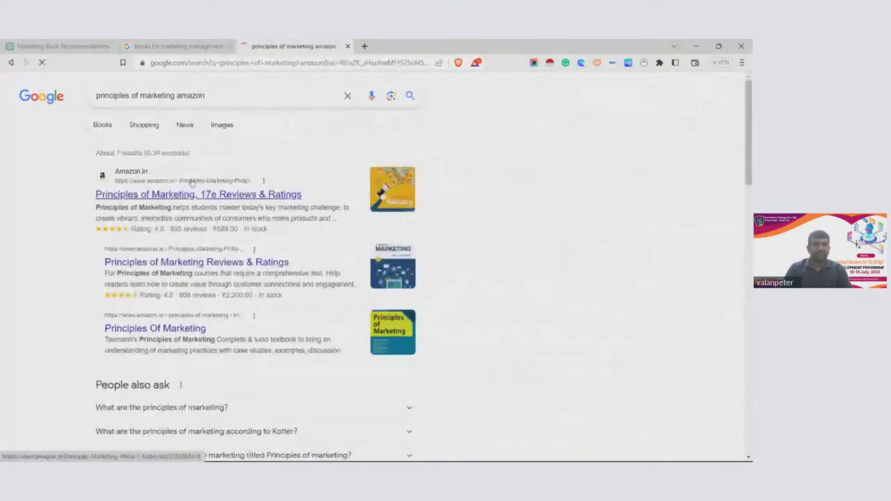
left_click(179, 198)
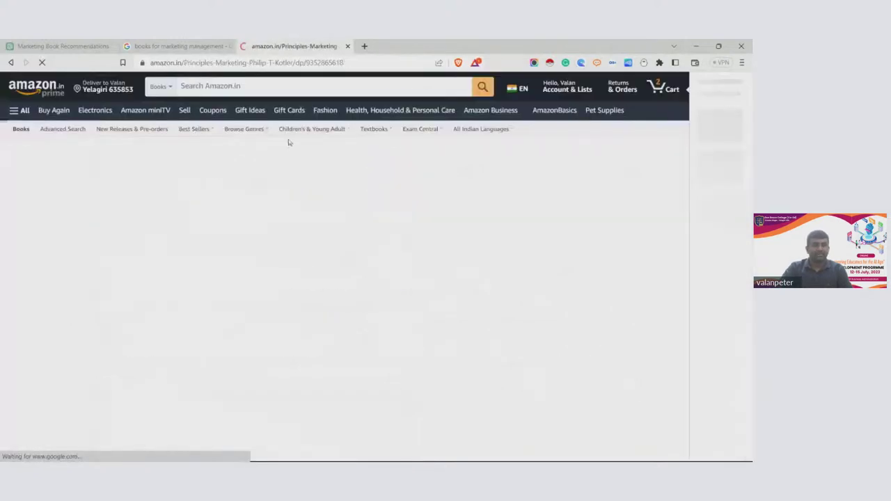
left_click(347, 62)
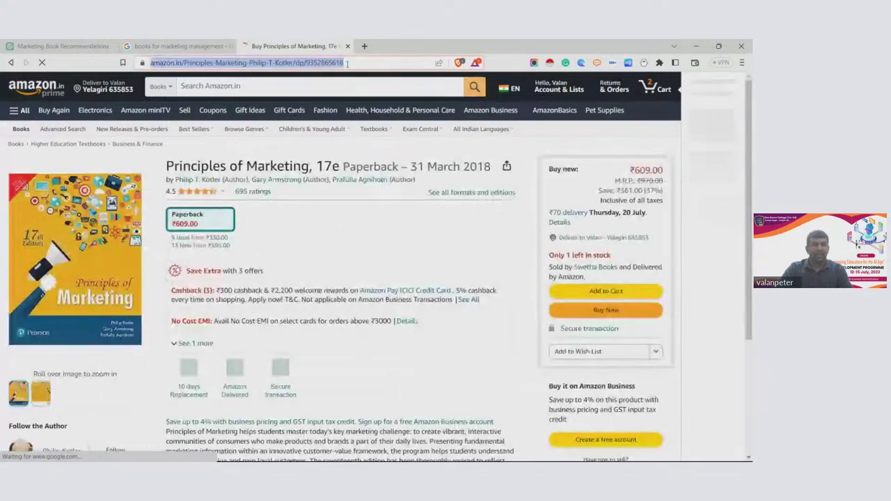
Complete the drafted ChatGPT prompt with "For the principles of marketing add this url" and the copied Amazon address, and send it
left_click(98, 44)
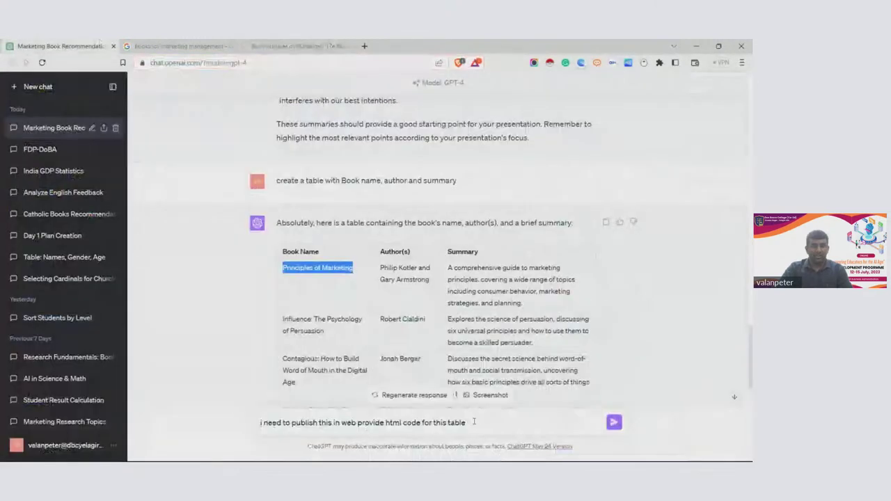
left_click(474, 421)
type(". F")
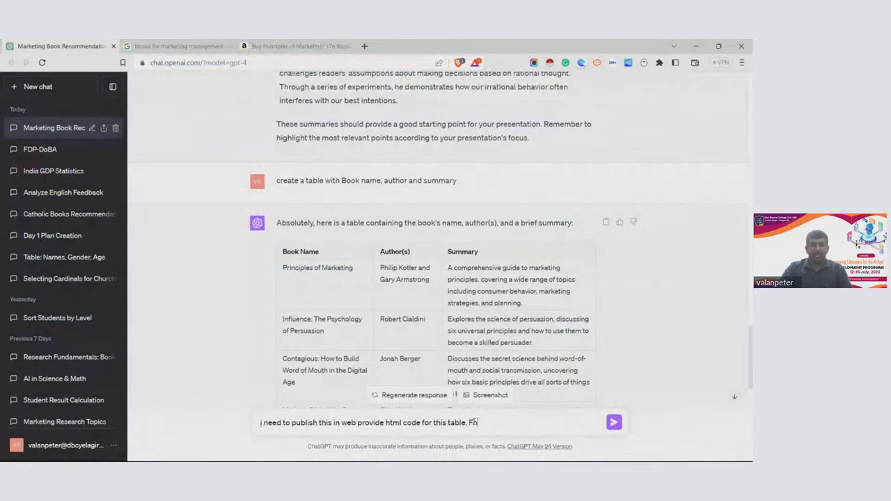
type("or the ")
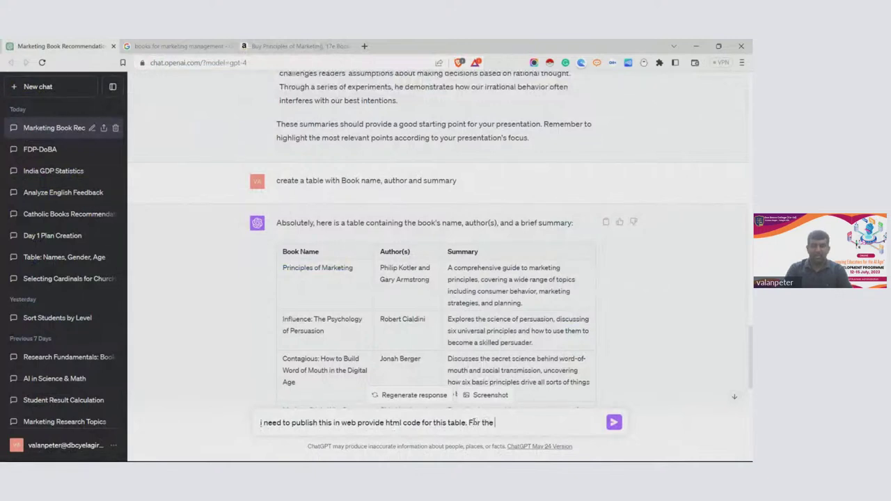
type("principles of ma")
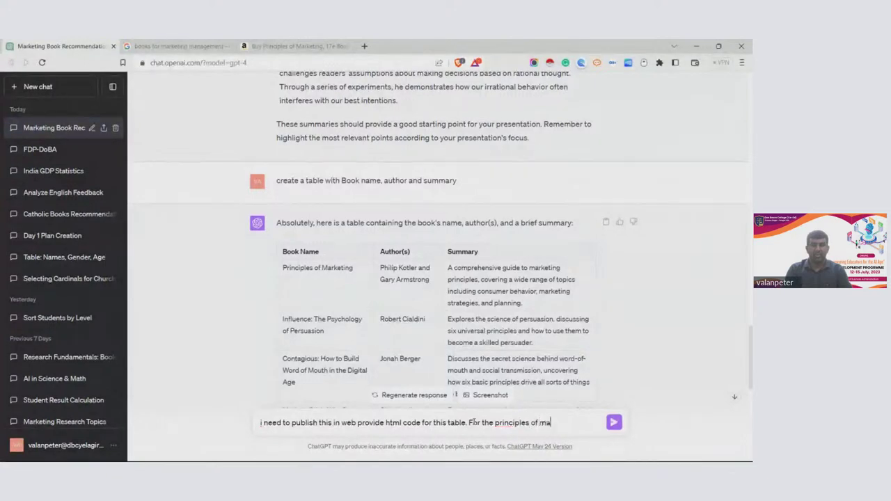
type("rkeint")
type("ting add")
type(" thi")
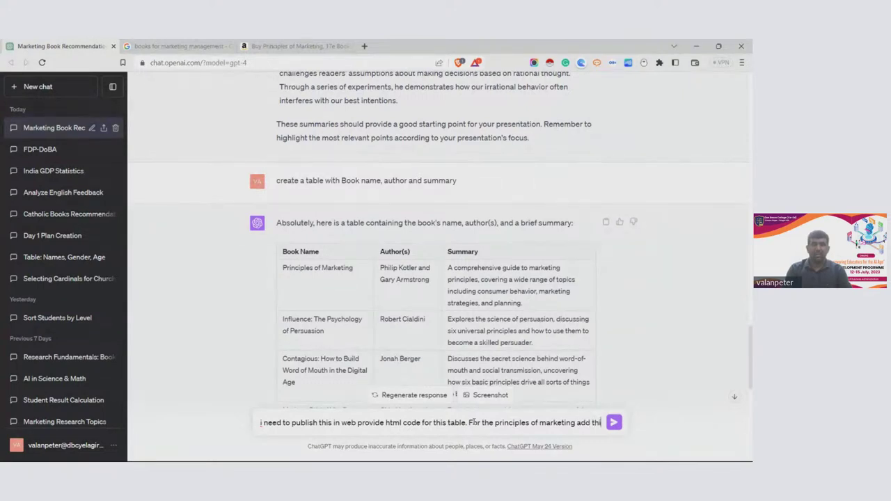
type("s url")
key("ctrl+v")
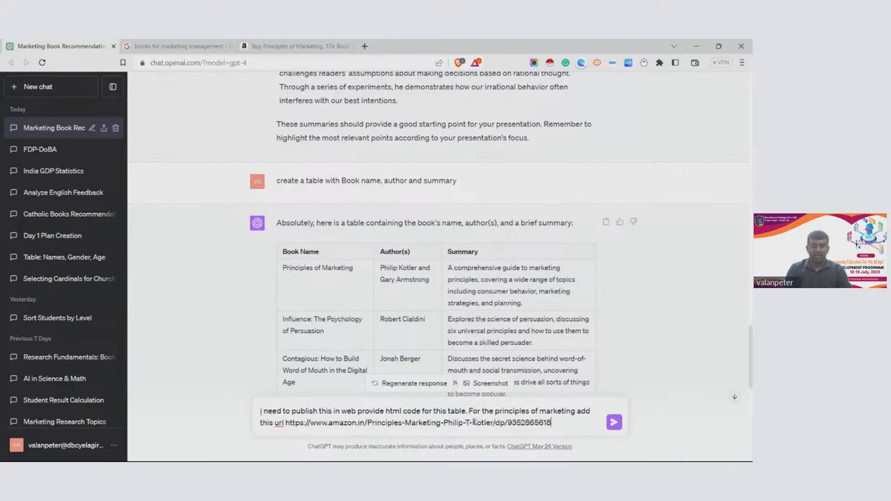
key("Return")
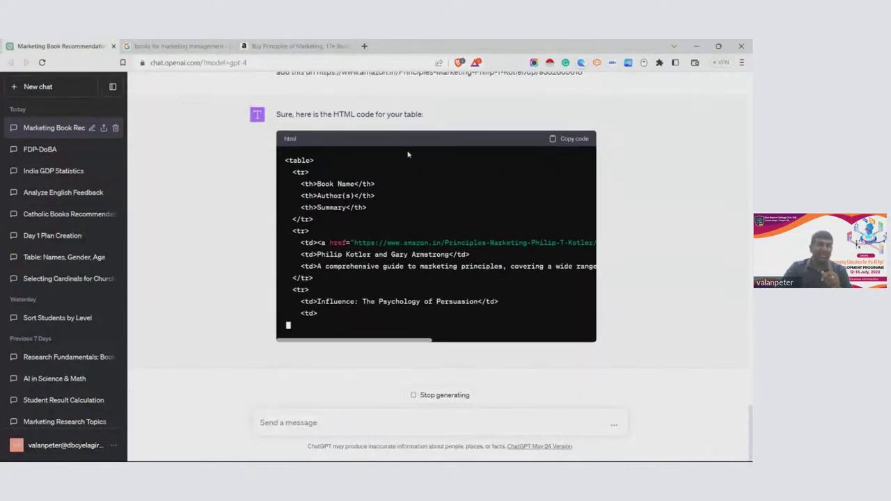
Close the Amazon listing and copy the HTML table code that ChatGPT generated
left_click(299, 46)
left_click(352, 46)
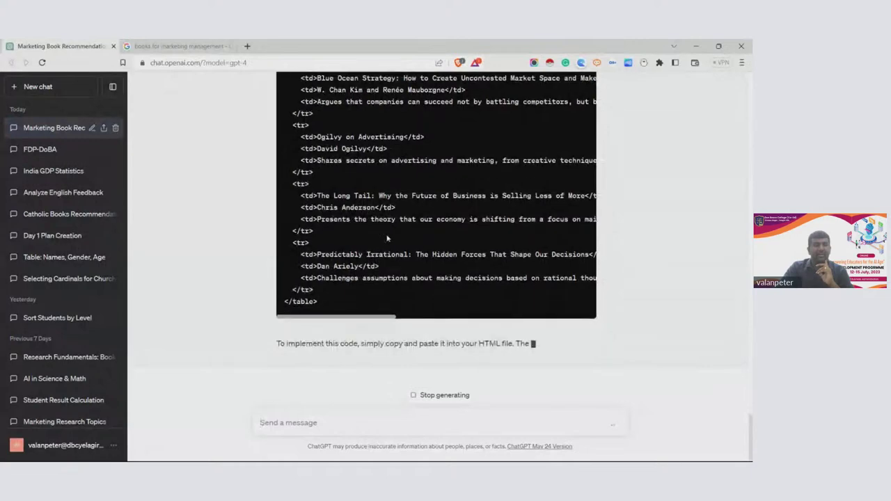
scroll(511, 217, "up", 3)
scroll(511, 217, "up", 10)
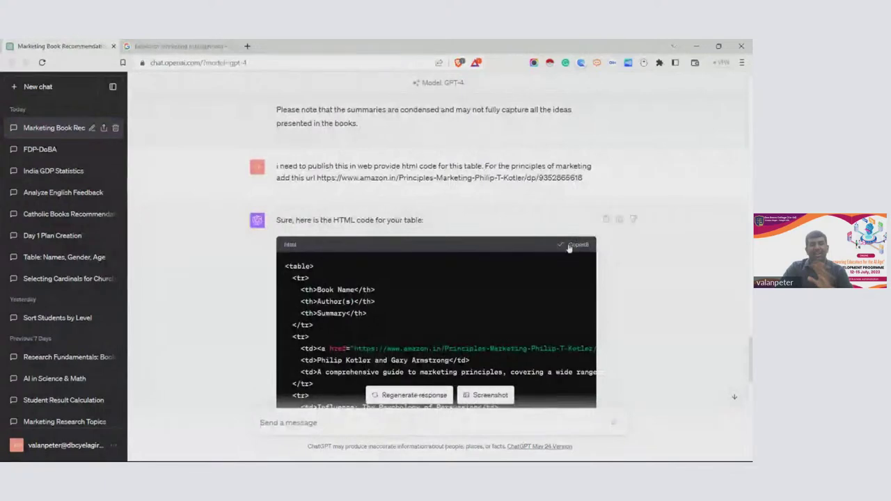
Minimise the webinar and ChatGPT browser windows to get to the desktop
key("alt+Tab")
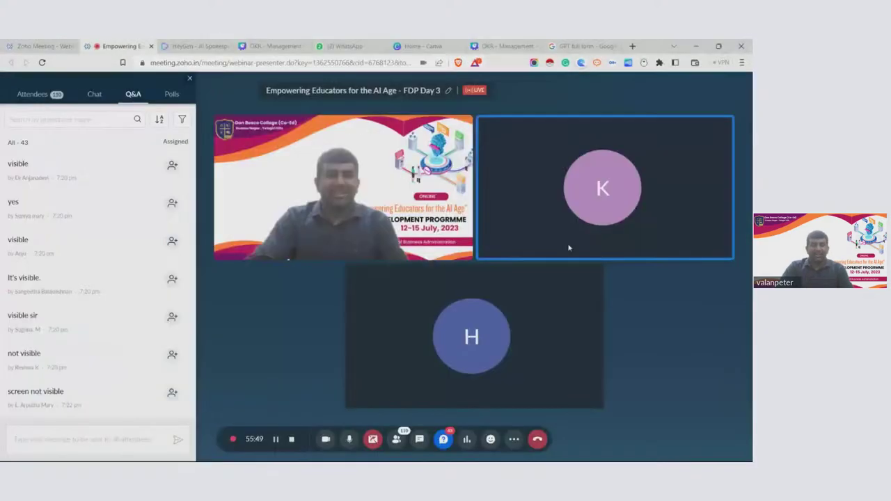
left_click(697, 45)
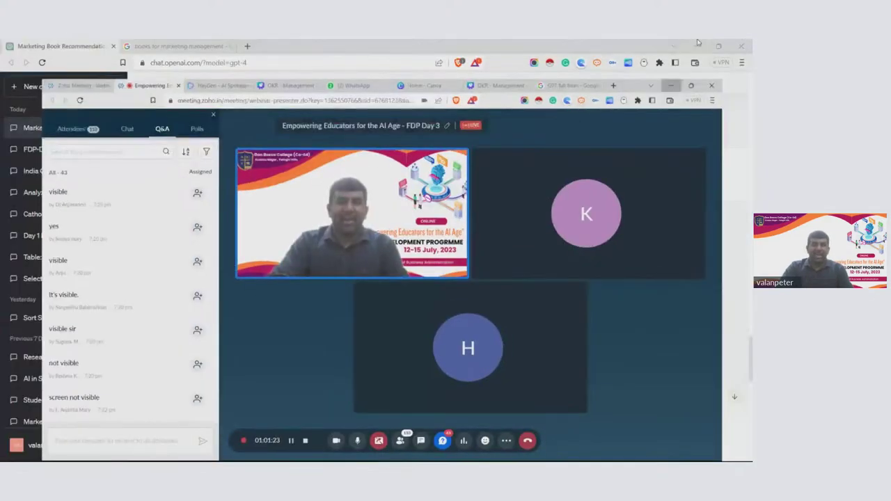
left_click(697, 45)
left_click(697, 46)
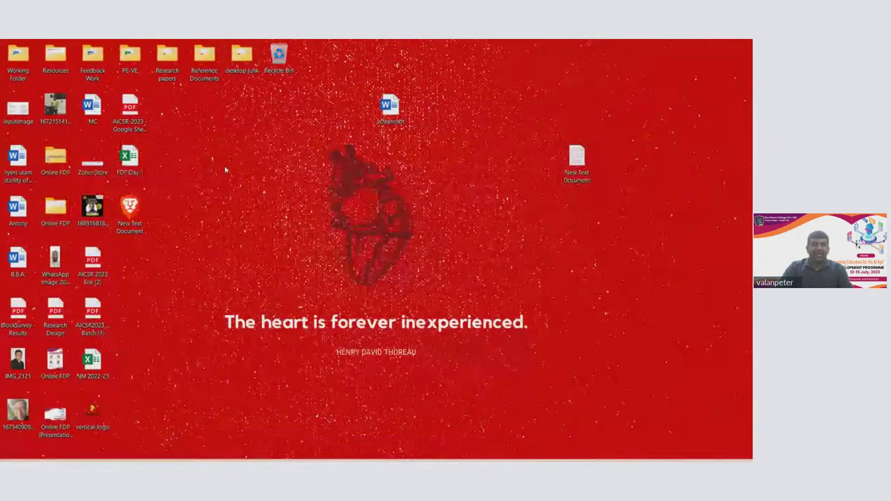
Create a text document named mmbooks on the desktop and paste the copied HTML table code into it
right_click(224, 165)
mouse_move(258, 229)
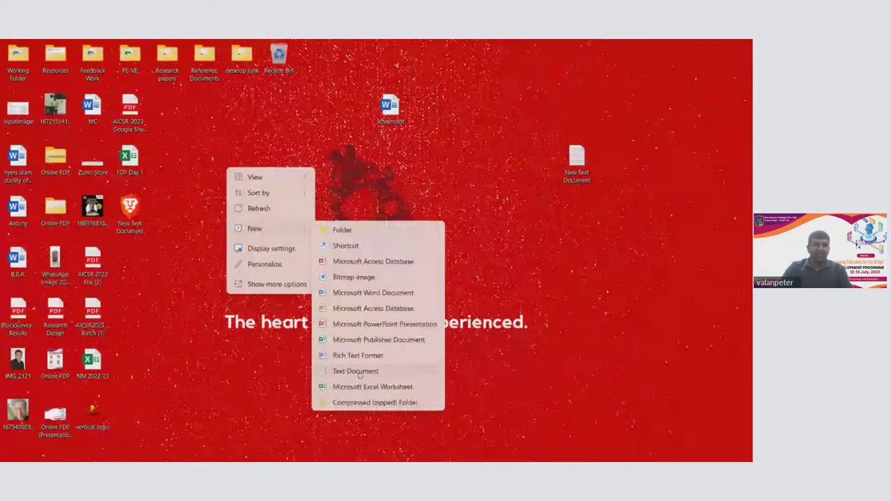
left_click(359, 372)
type("h")
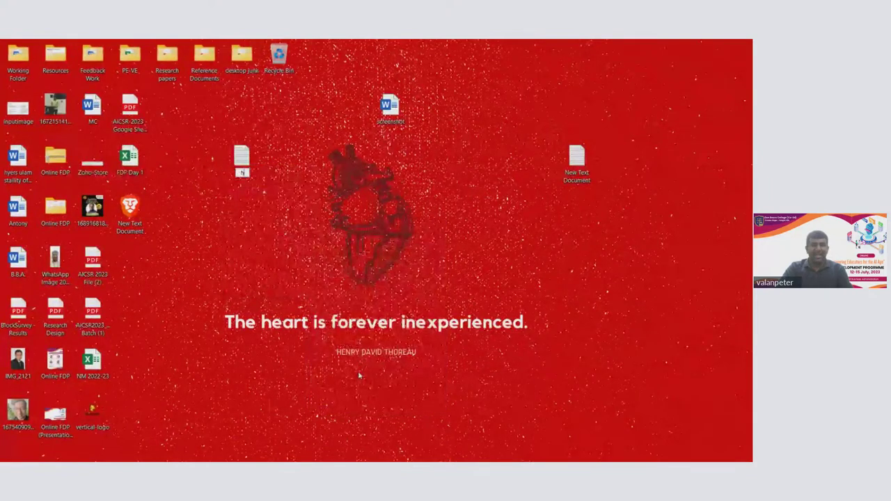
type("tml")
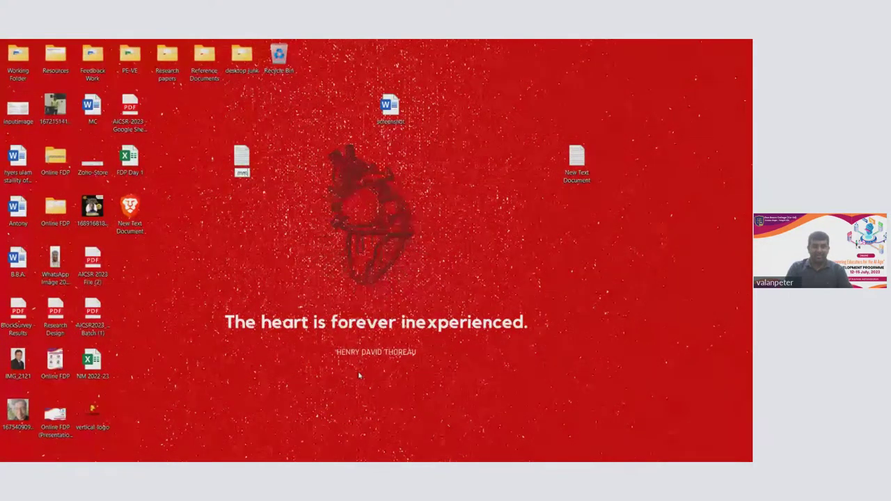
type("books")
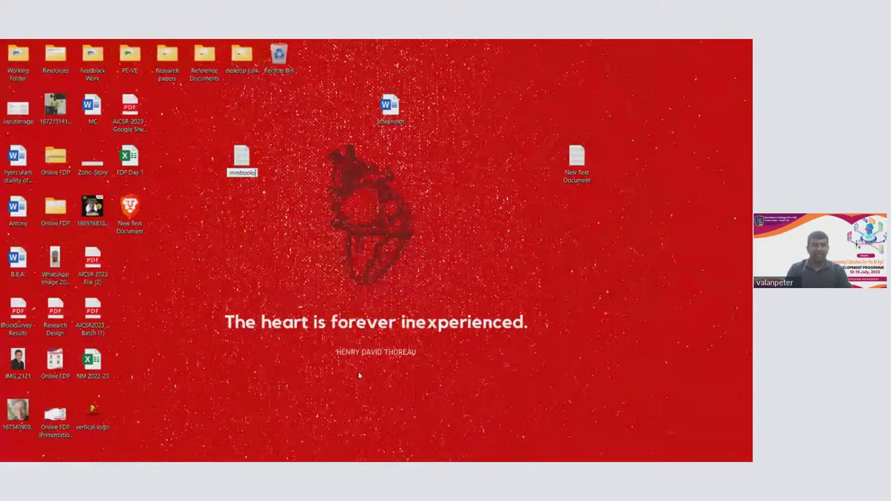
key("Return")
key("Return")
key("ctrl+v")
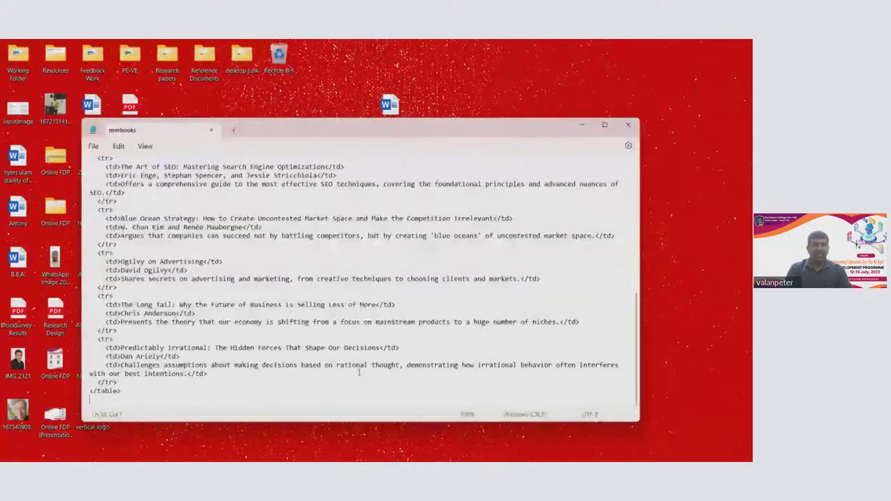
Save the text document as mmbooks.html on the desktop with the file type set to All files
left_click(93, 147)
left_click(116, 238)
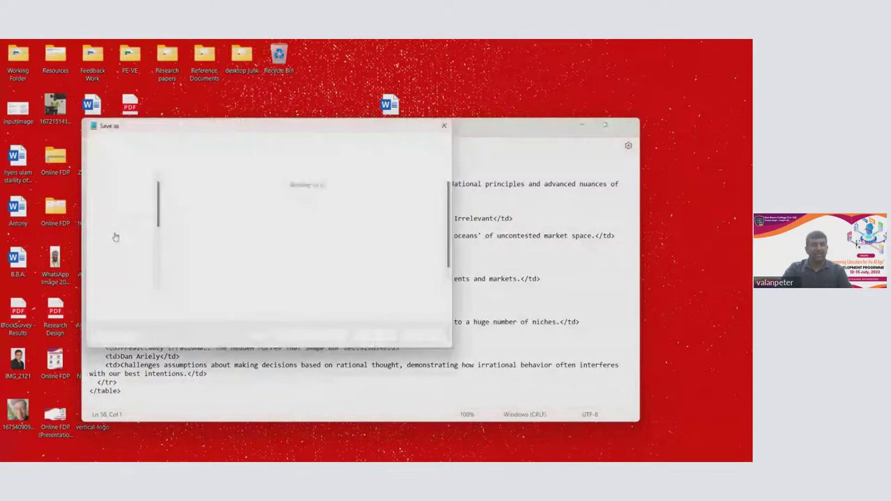
left_click(187, 312)
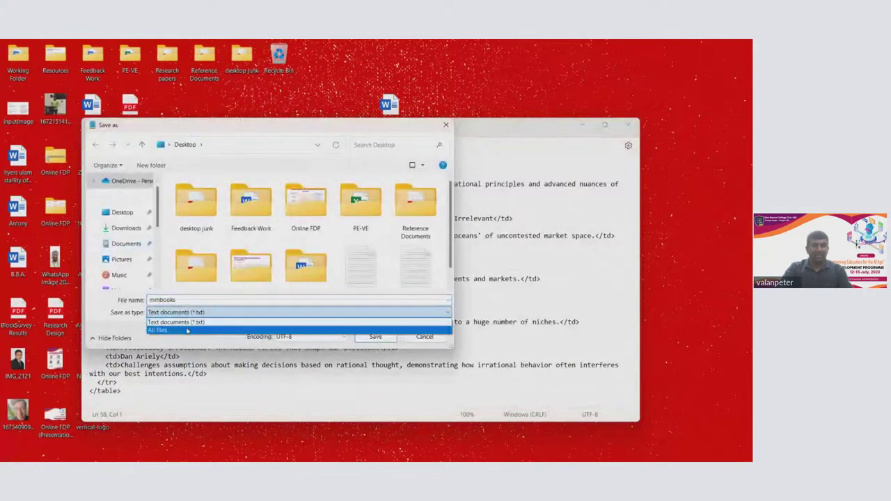
left_click(187, 330)
left_click(188, 299)
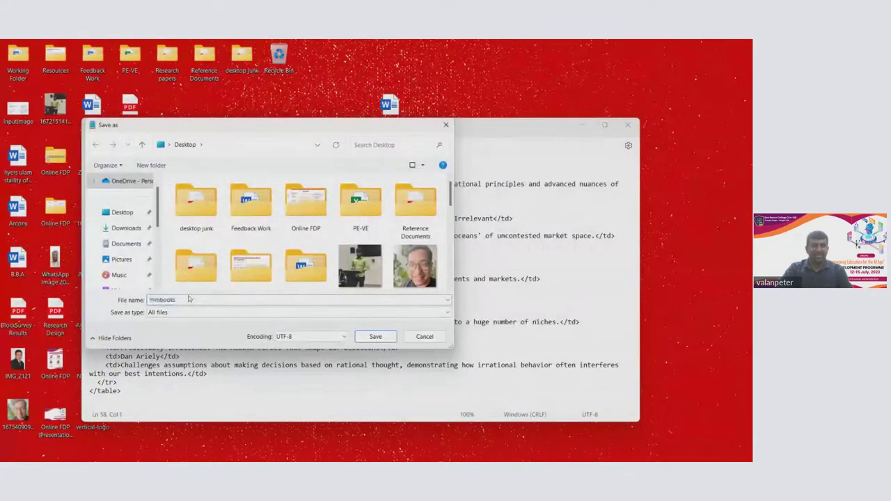
type(".html")
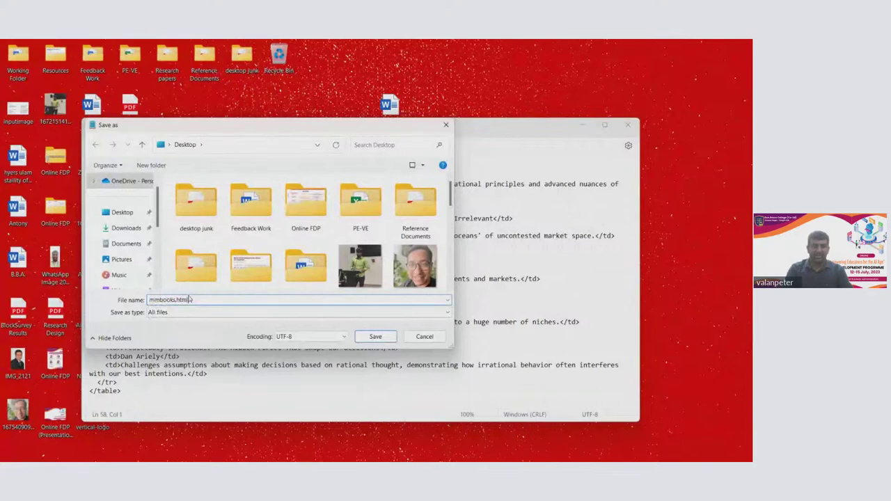
key("Return")
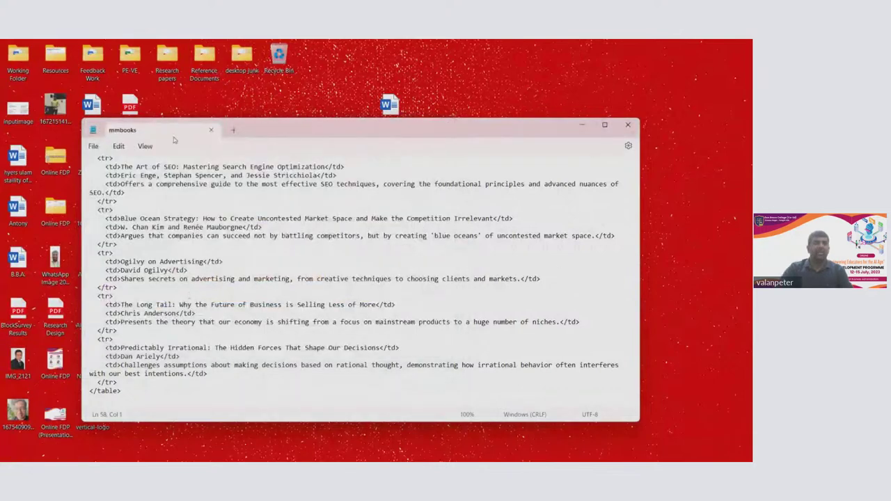
left_click(93, 146)
left_click(94, 146)
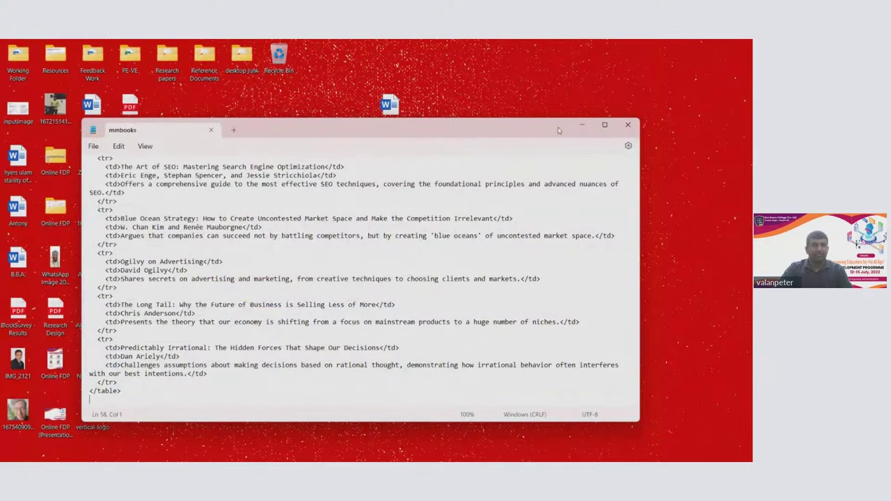
Minimise the text editor and open mmbooks.html from the desktop in the browser, with the code window out of the way
left_click(581, 125)
double_click(132, 257)
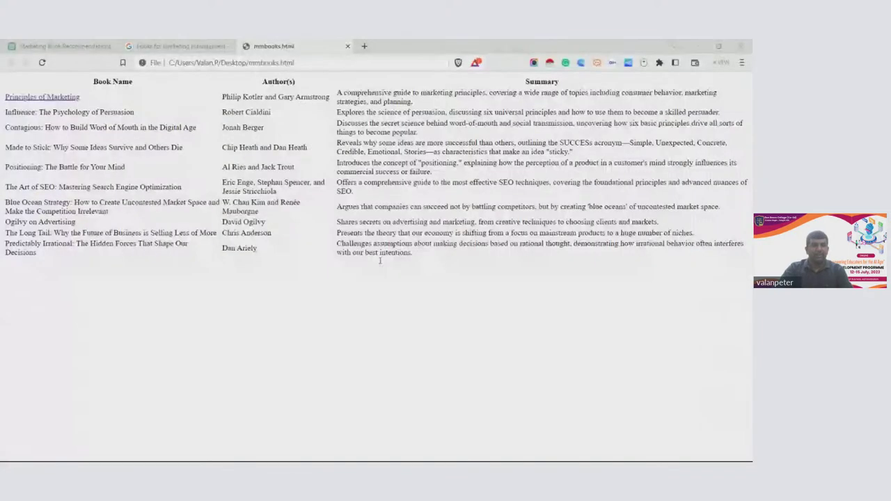
key("alt+Tab")
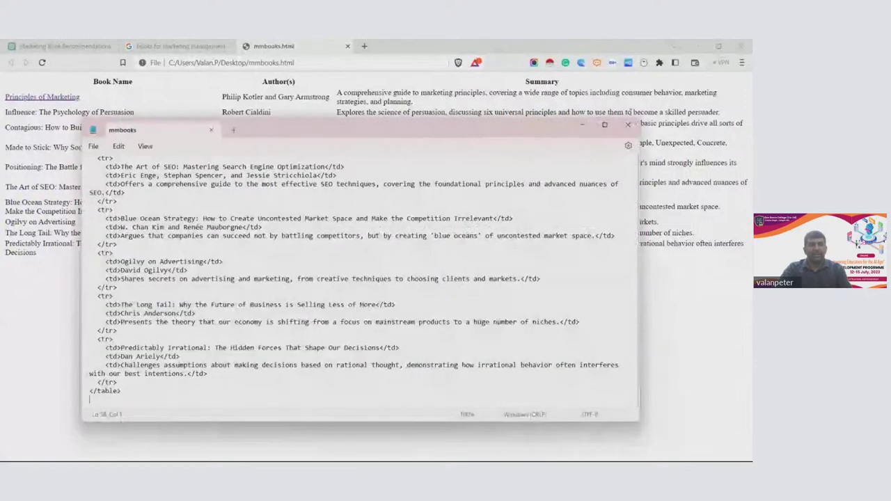
key("super+Down")
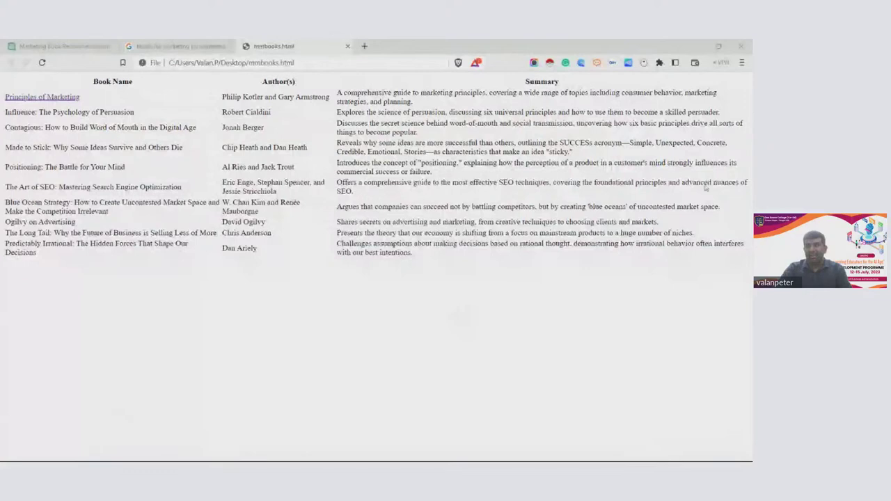
Follow the Principles of Marketing link in the table to its Amazon page, and close that page
left_click(49, 99)
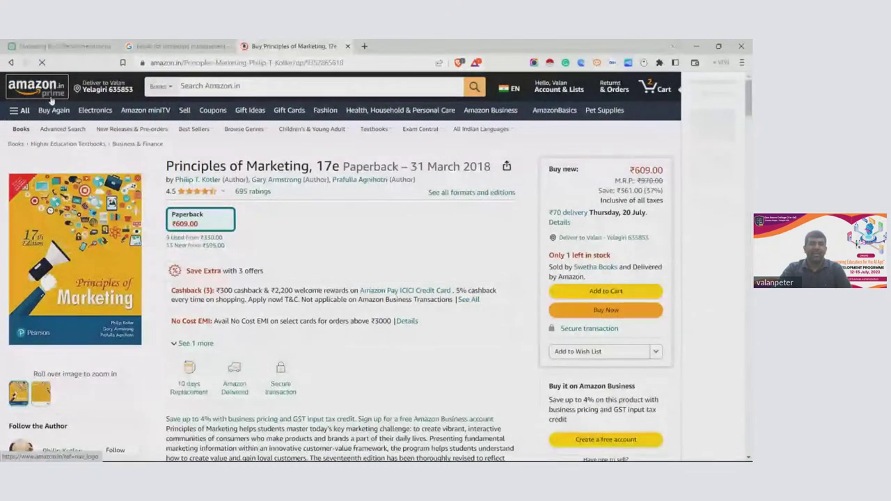
mouse_move(126, 209)
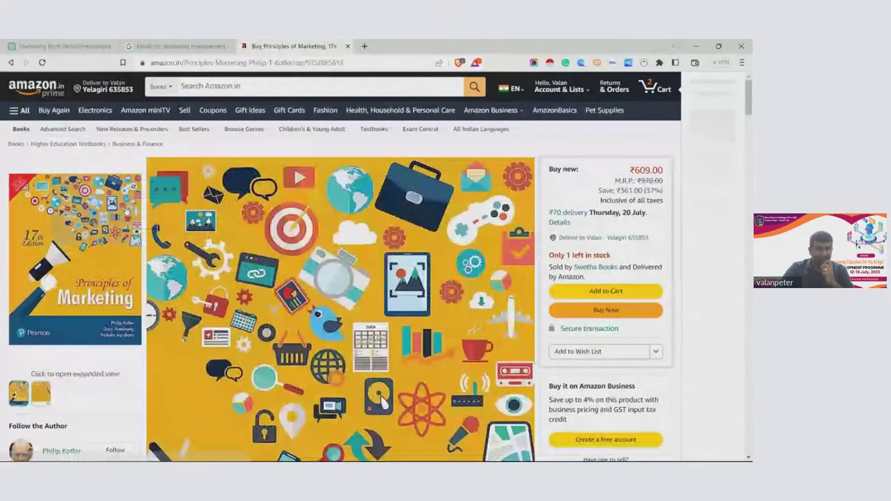
left_click(348, 46)
Review the generated HTML table code and the implementation note below it in the ChatGPT conversation
scroll(415, 257, "down", 5)
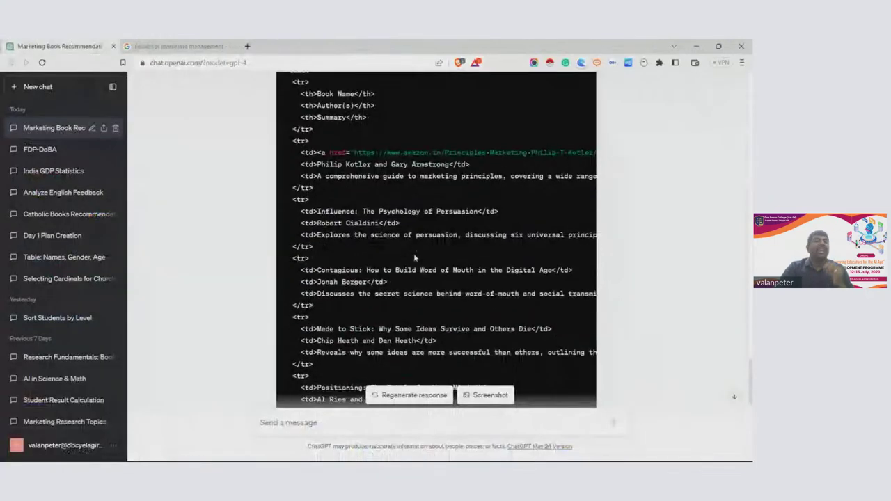
scroll(414, 258, "down", 1)
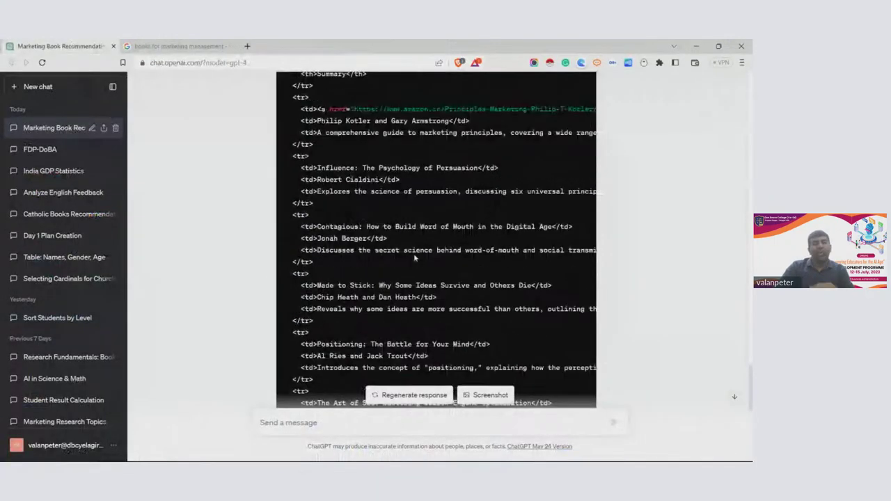
scroll(415, 257, "down", 1)
scroll(414, 258, "down", 5)
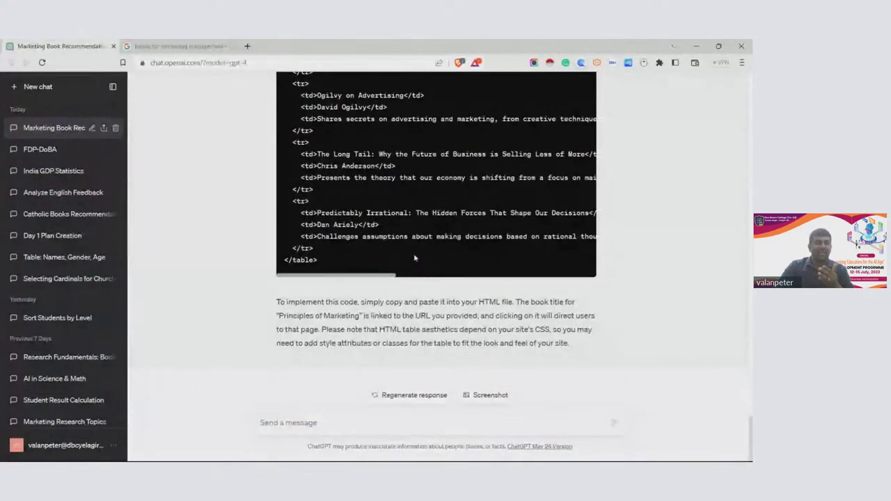
scroll(414, 257, "up", 5)
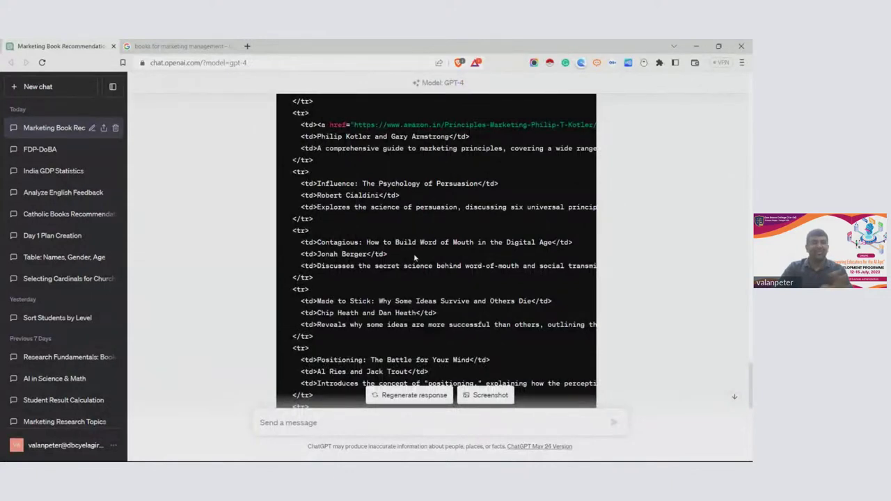
key("alt+Tab")
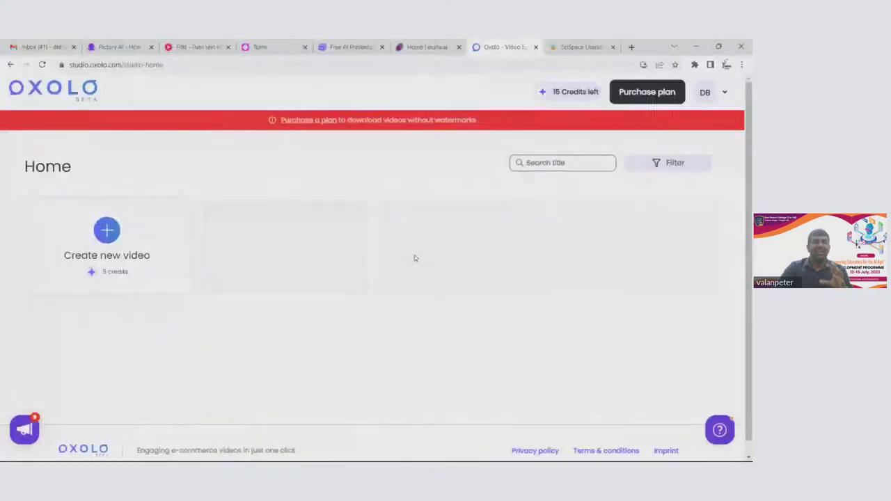
key("alt+Tab")
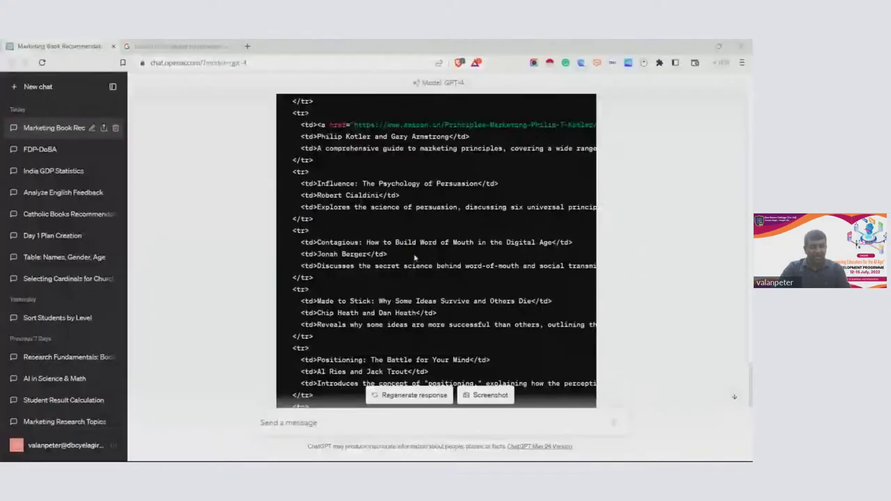
scroll(414, 258, "down", 6)
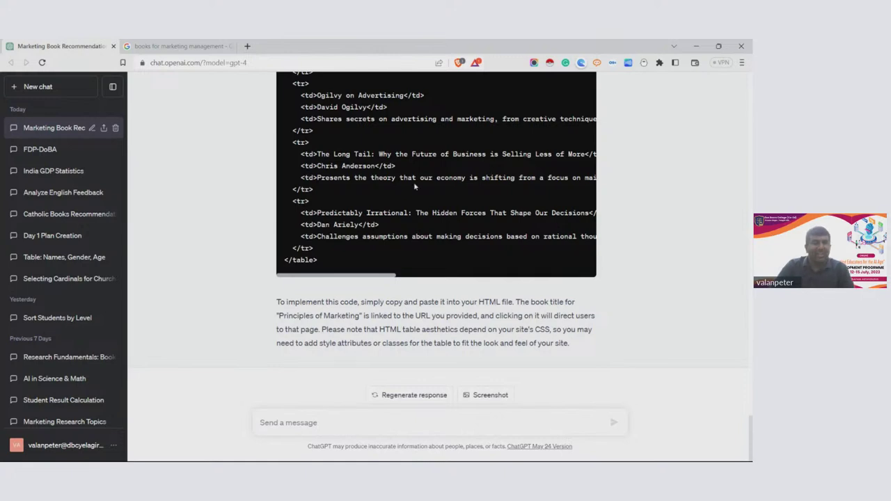
Check the attendees' latest replies in the webinar's Q&A and return to the ChatGPT conversation
key("alt+Tab")
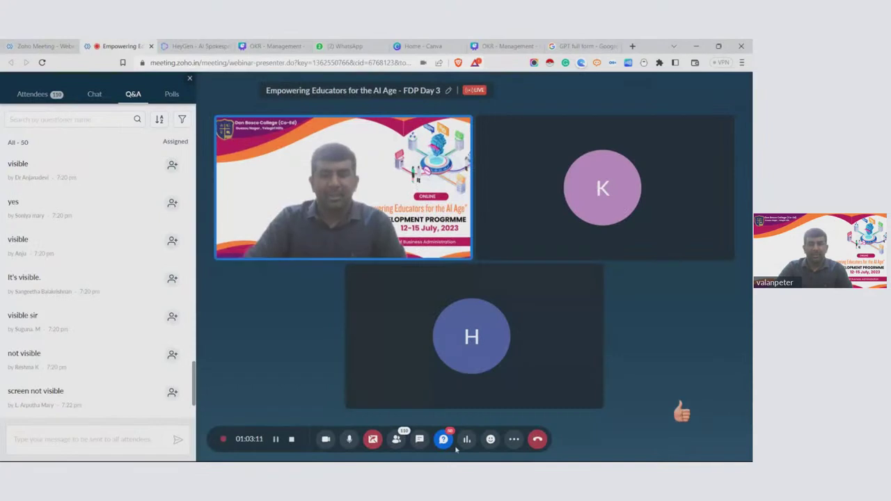
left_click(443, 439)
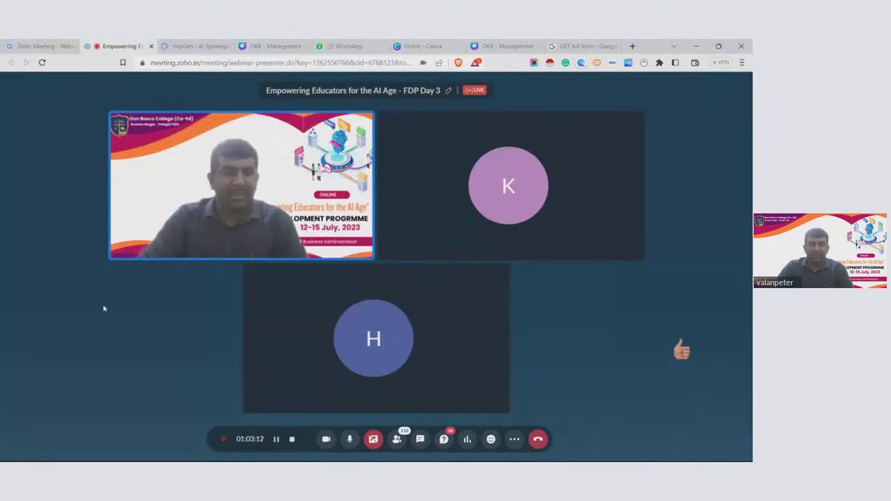
left_click(443, 440)
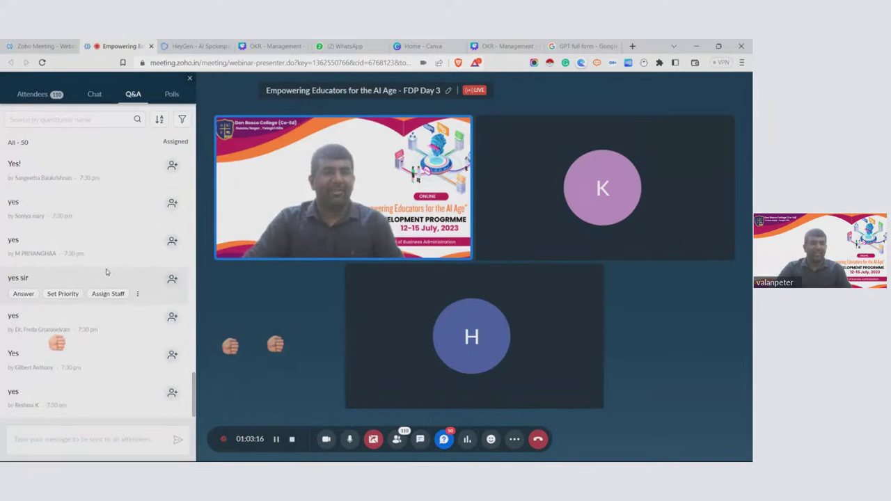
key("alt+Tab")
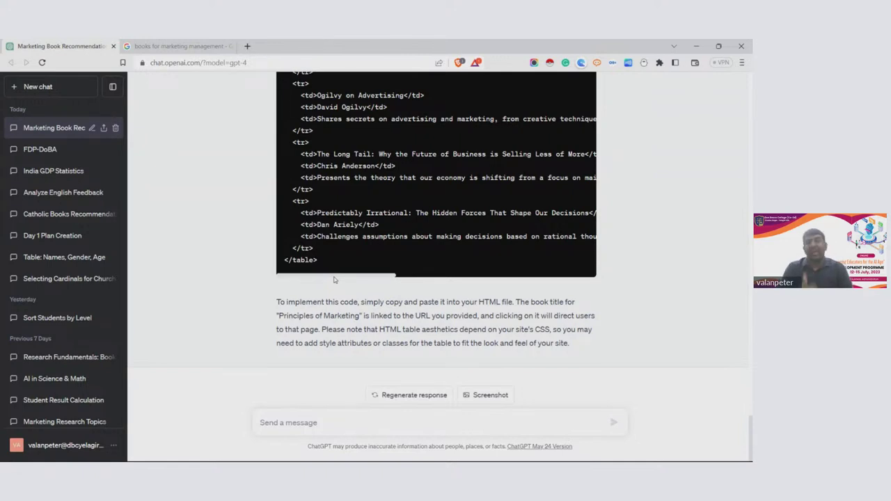
Look back over the marketing books conversation up to its first prompt, and open the India GDP Statistics chat
scroll(164, 320, "up", 10)
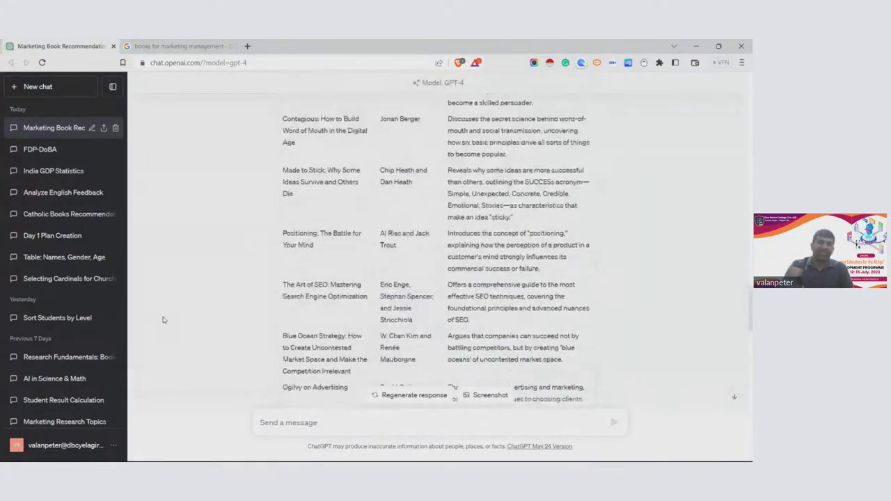
scroll(164, 320, "up", 15)
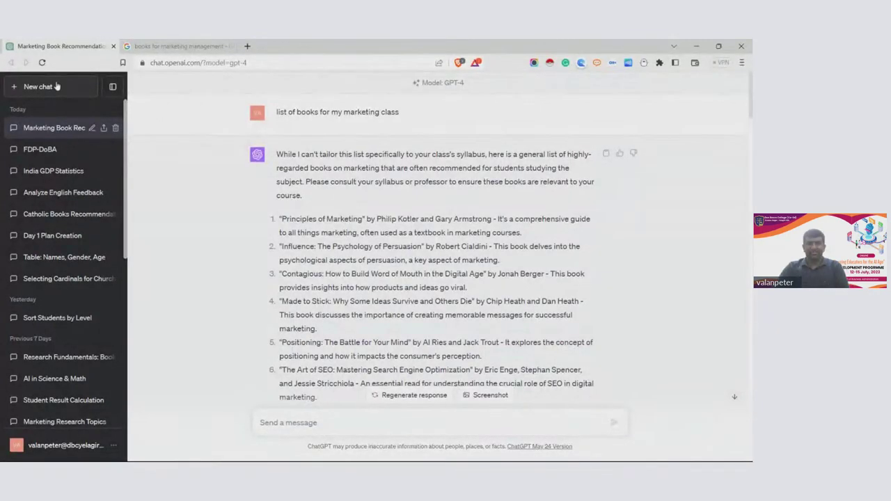
left_click(76, 172)
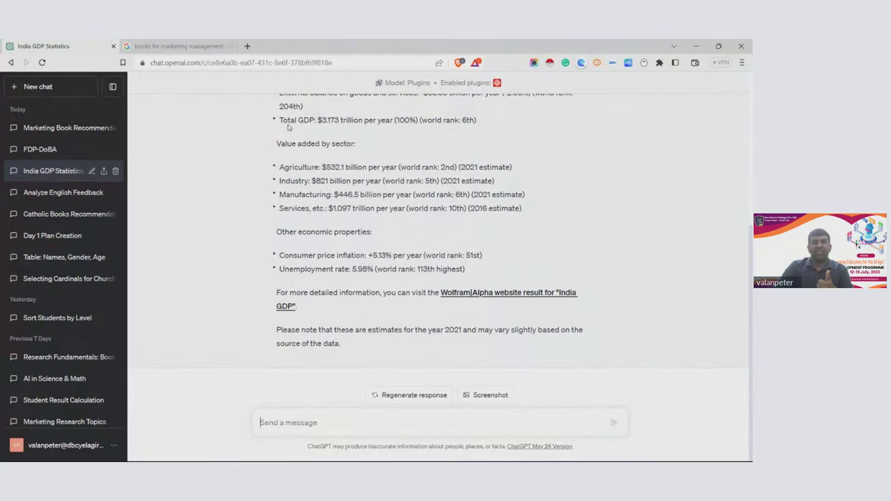
Open wolframalpha.com in a new browser tab
left_click(246, 46)
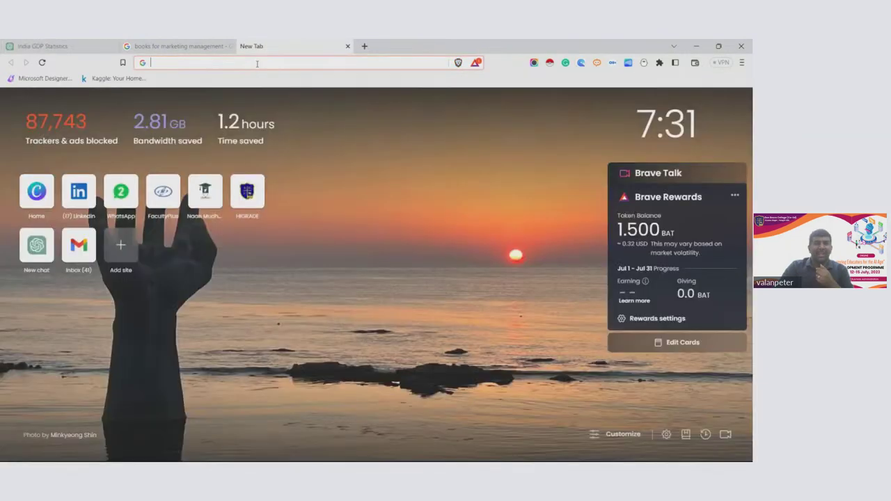
type("wol")
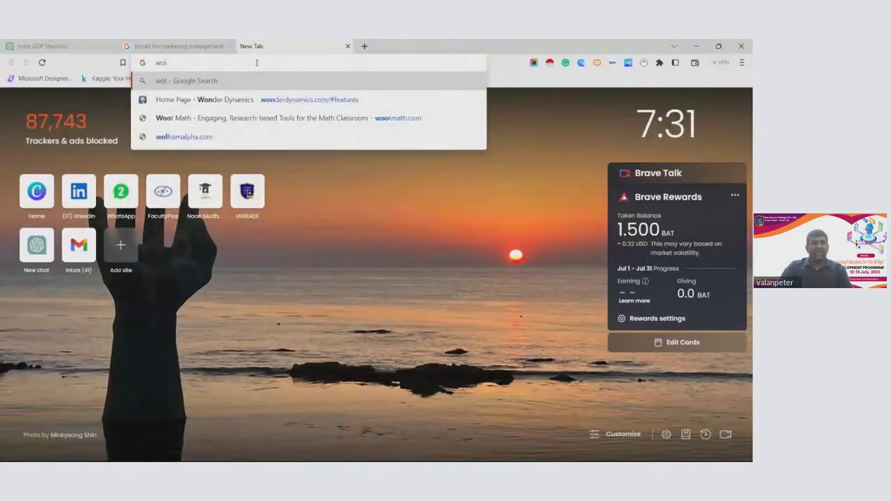
type("f")
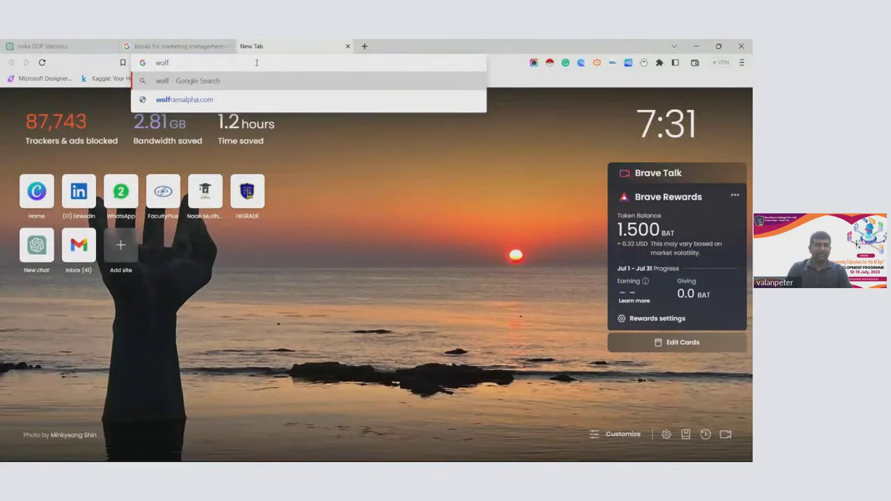
key("Down")
key("Return")
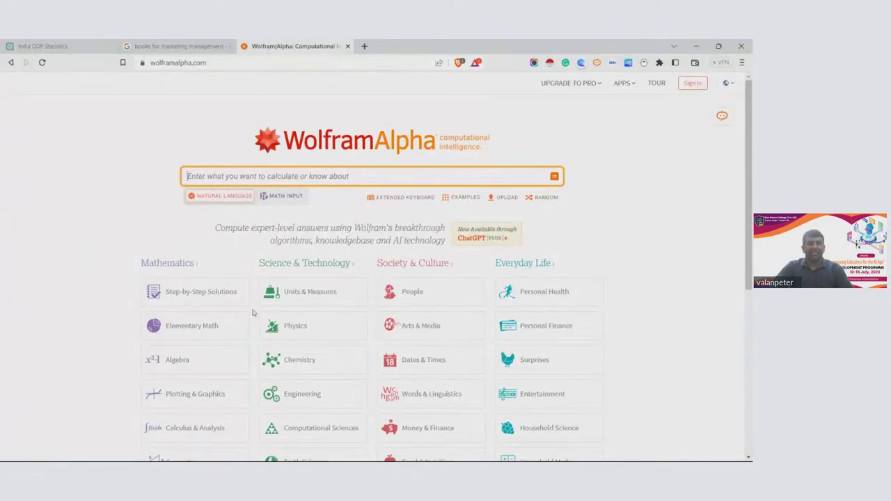
Look through the WolframAlpha topics under Mathematics, Science & Technology, Society & Culture and Everyday Life
scroll(48, 269, "down", 3)
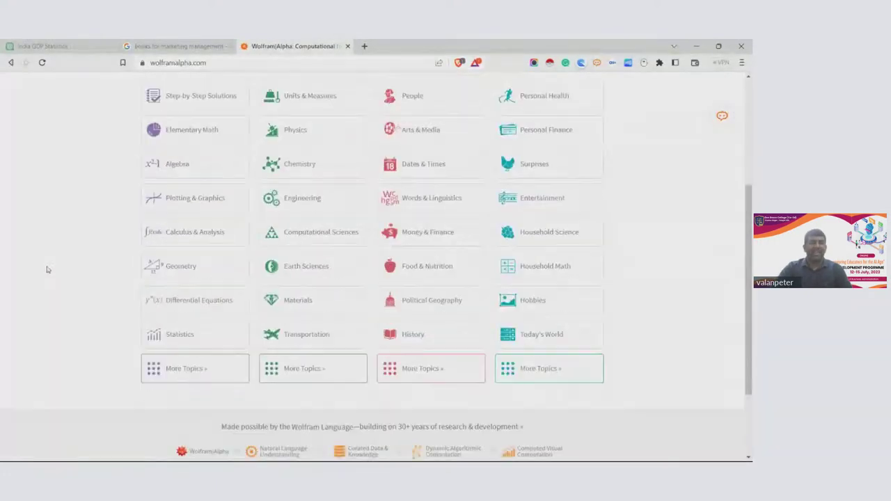
scroll(48, 269, "down", 3)
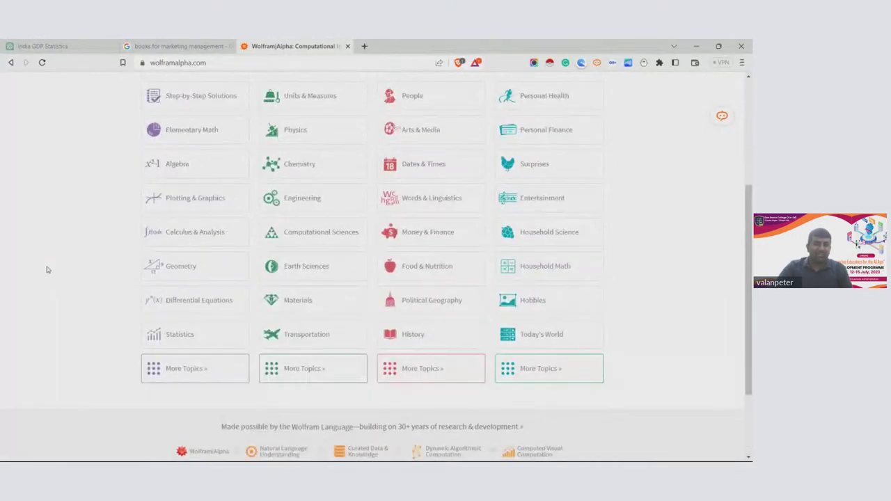
scroll(47, 270, "up", 2)
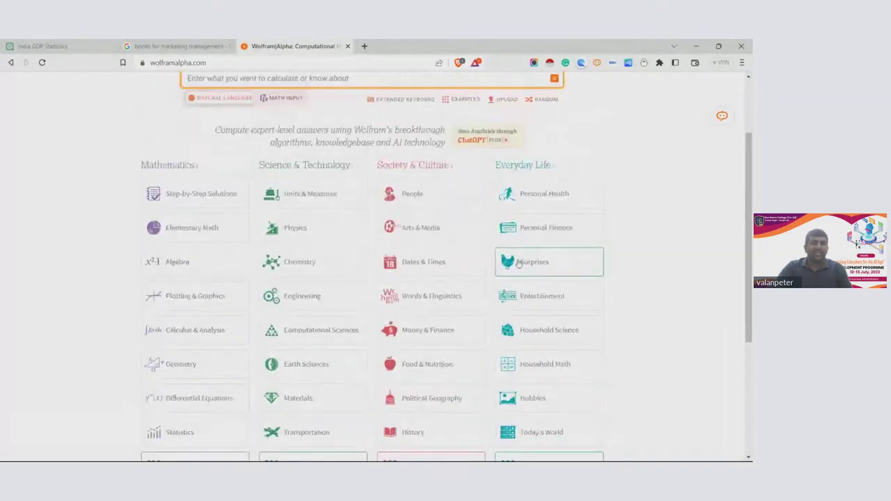
scroll(536, 265, "up", 2)
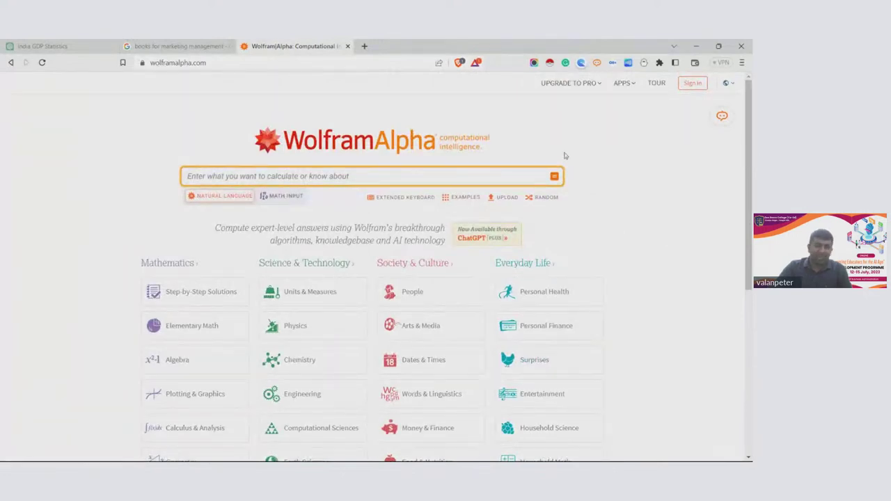
scroll(531, 199, "down", 2)
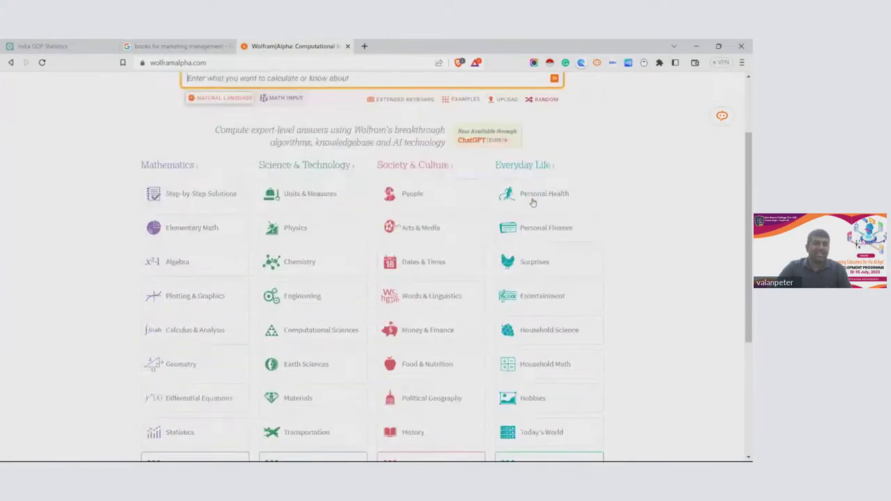
scroll(550, 296, "down", 2)
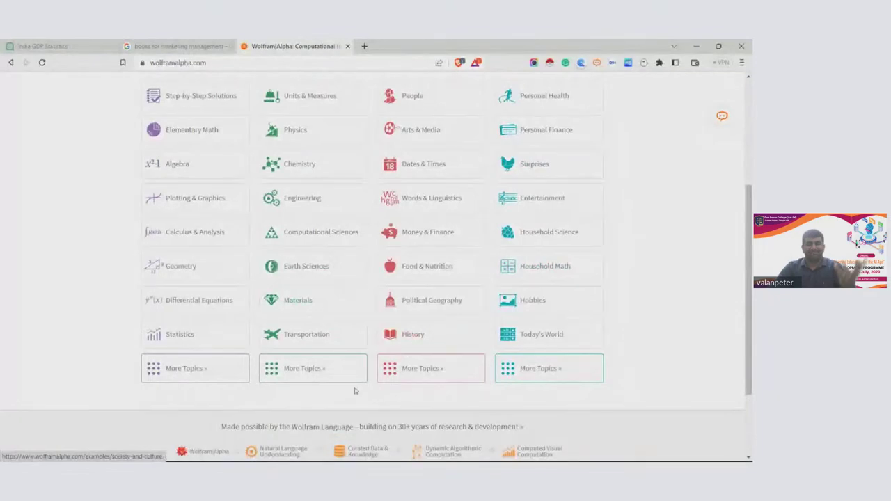
Open WolframAlpha's History examples and look through historical periods, conflicts, countries and world leaders
left_click(427, 340)
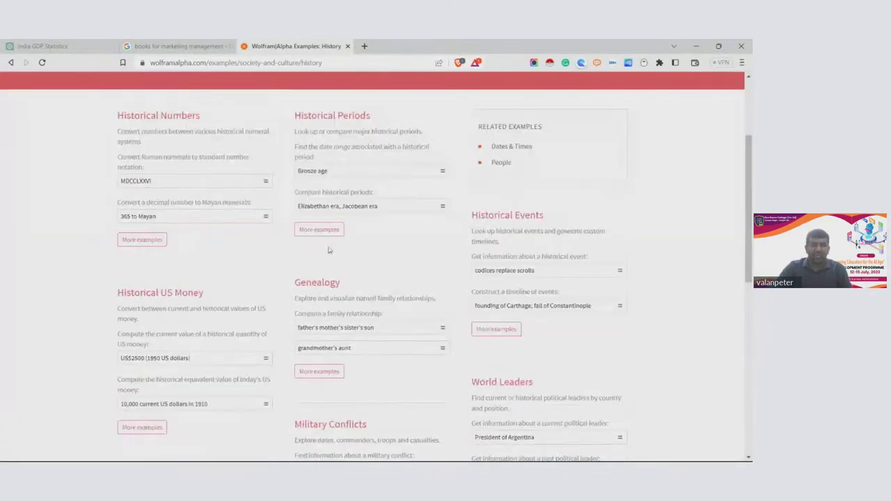
scroll(329, 248, "down", 1)
scroll(330, 247, "down", 3)
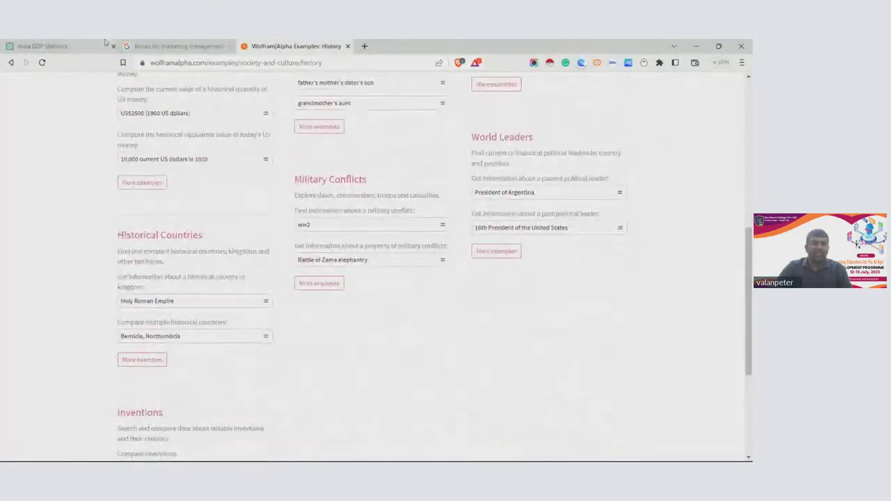
Return to the India GDP Statistics chat and review its answer along with the Wolfram plugin's request and response details
left_click(56, 46)
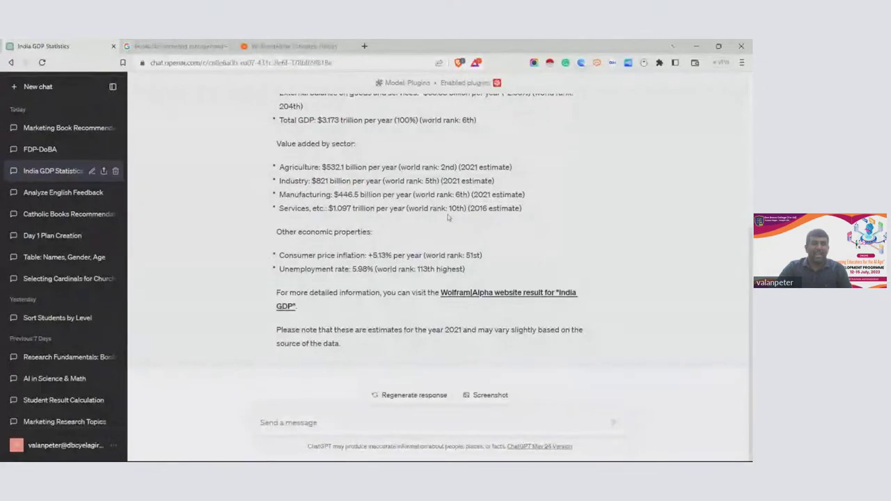
scroll(417, 209, "up", 5)
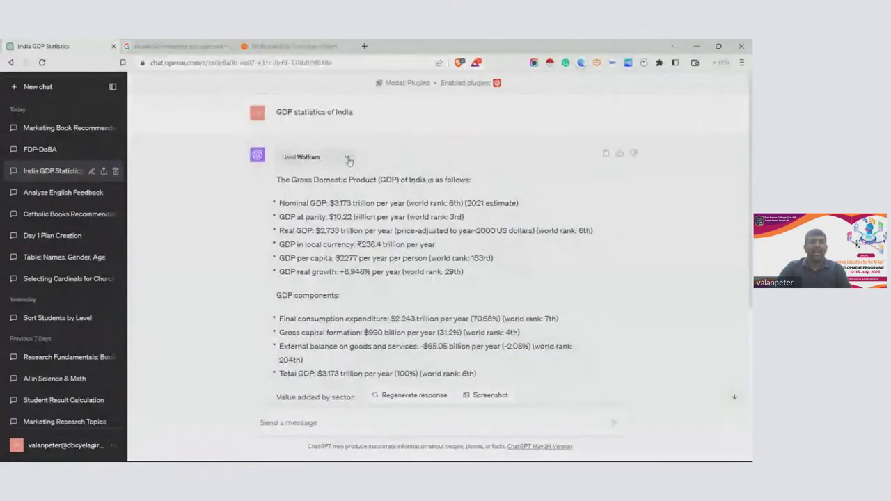
left_click(348, 159)
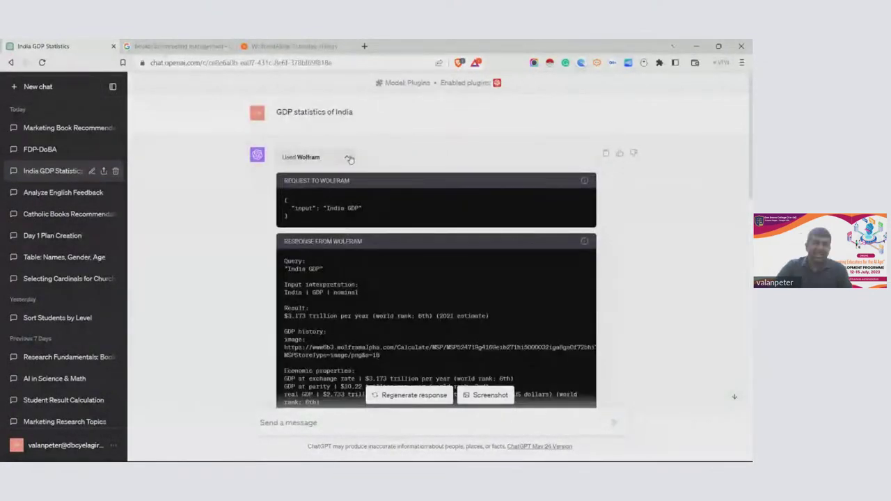
left_click(349, 160)
scroll(483, 129, "down", 5)
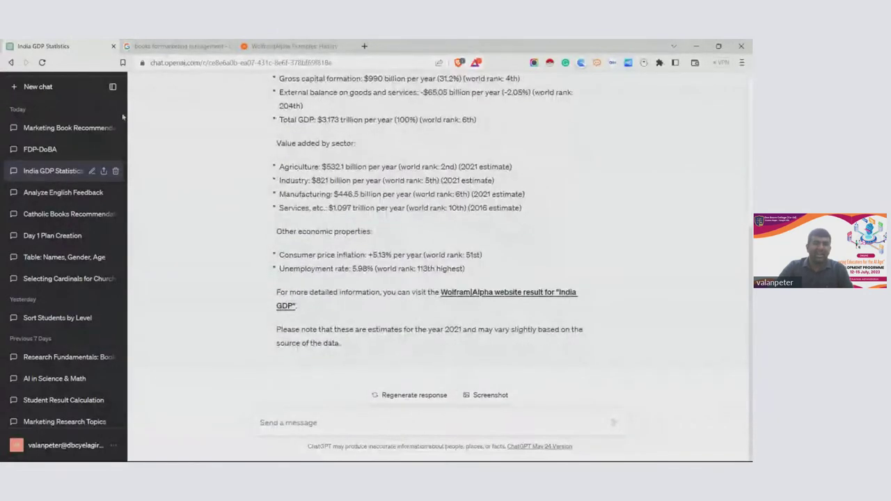
Start a new GPT-4 chat in Plugins mode and open the Plugin store from the list of installed plugins
left_click(76, 93)
left_click(479, 96)
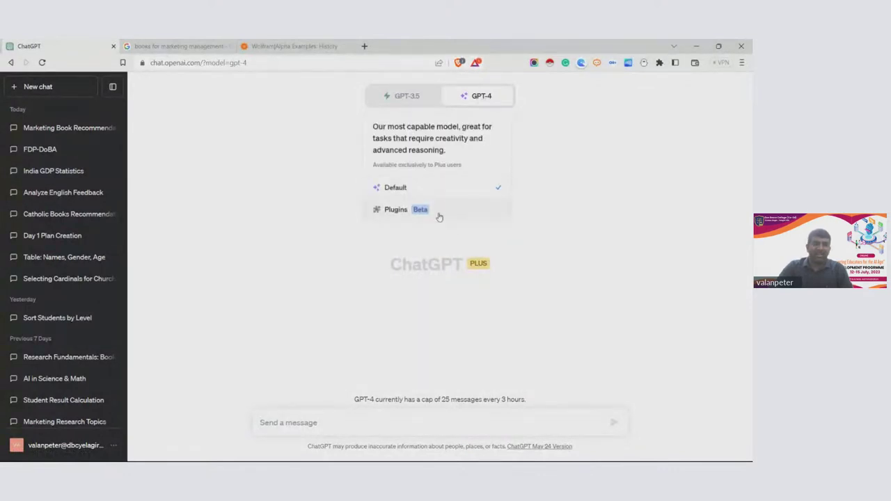
left_click(439, 216)
left_click(439, 123)
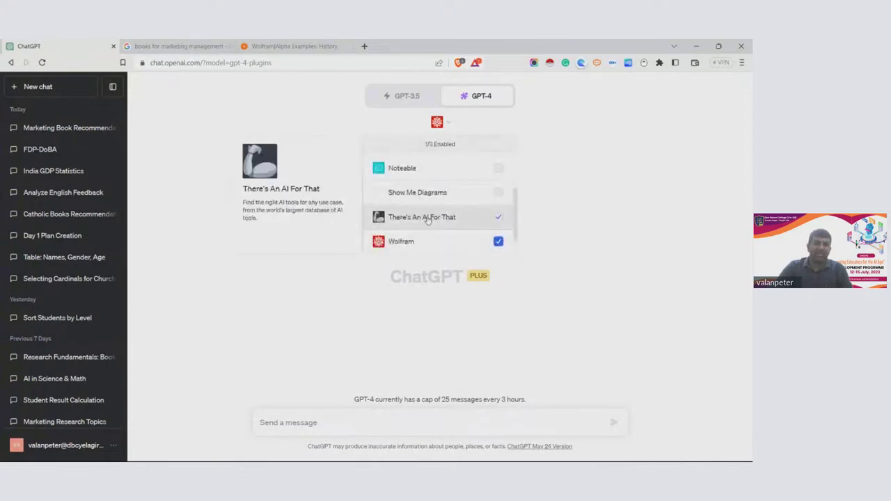
scroll(435, 223, "down", 1)
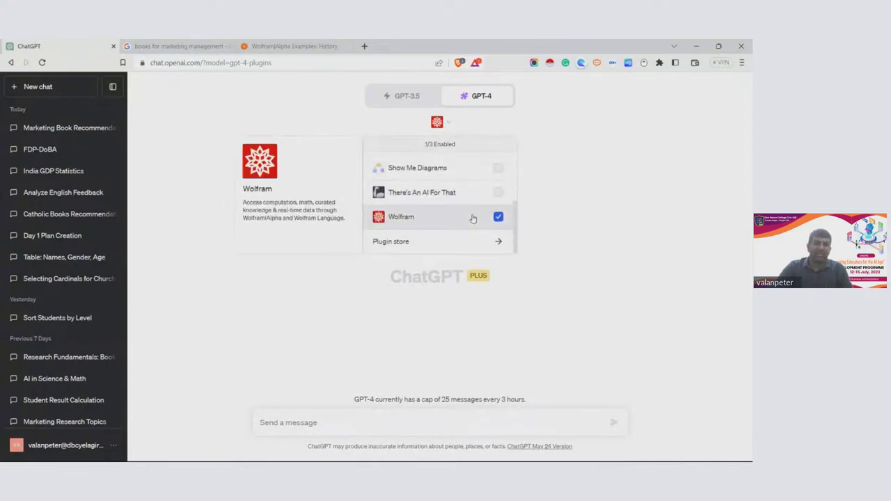
left_click(430, 244)
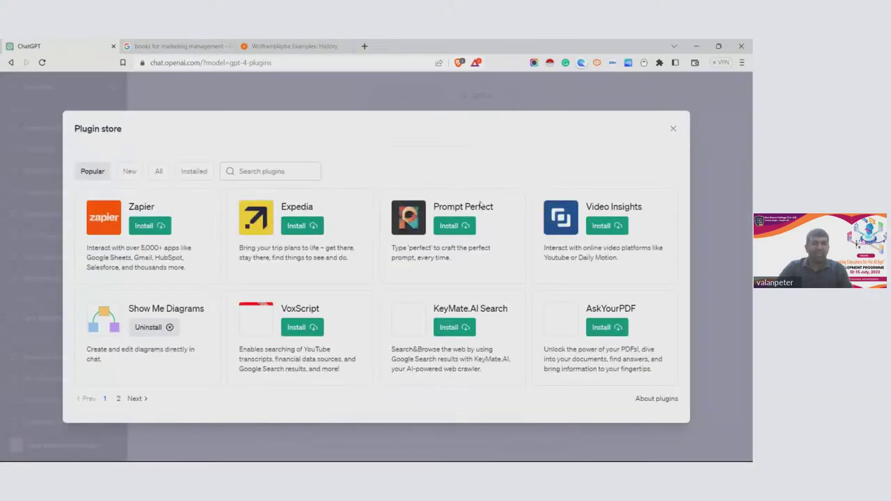
Browse the second page of popular plugins and several pages of all plugins in the Plugin store, and close the store
left_click(122, 399)
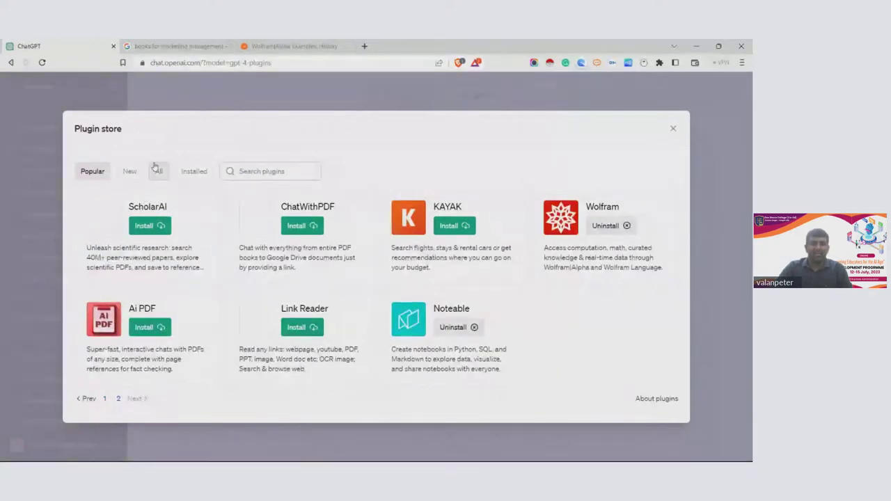
left_click(156, 169)
left_click(228, 399)
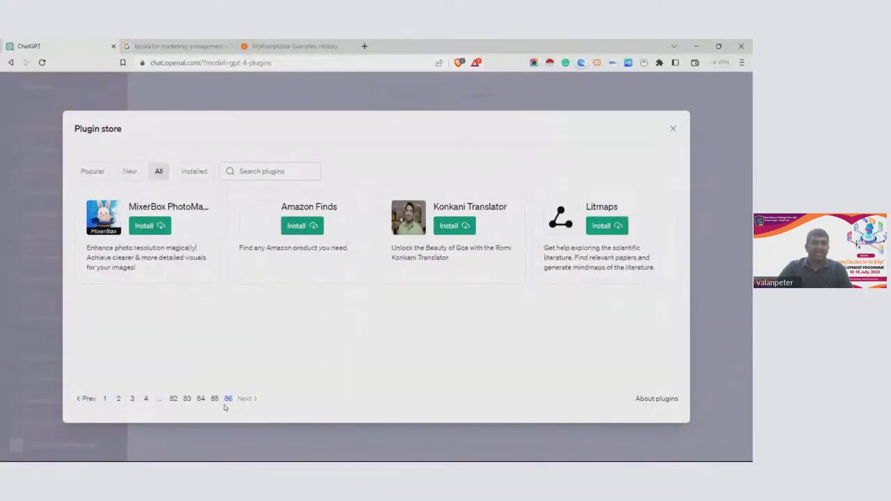
left_click(212, 400)
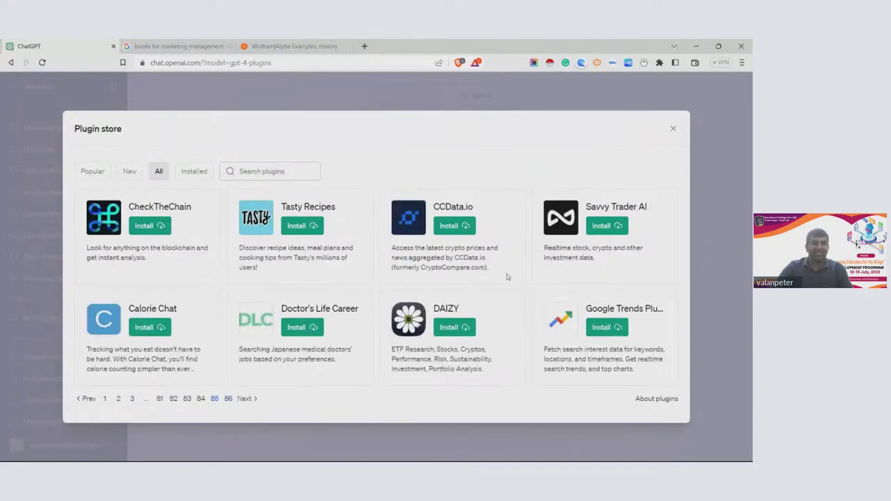
left_click(201, 400)
left_click(159, 400)
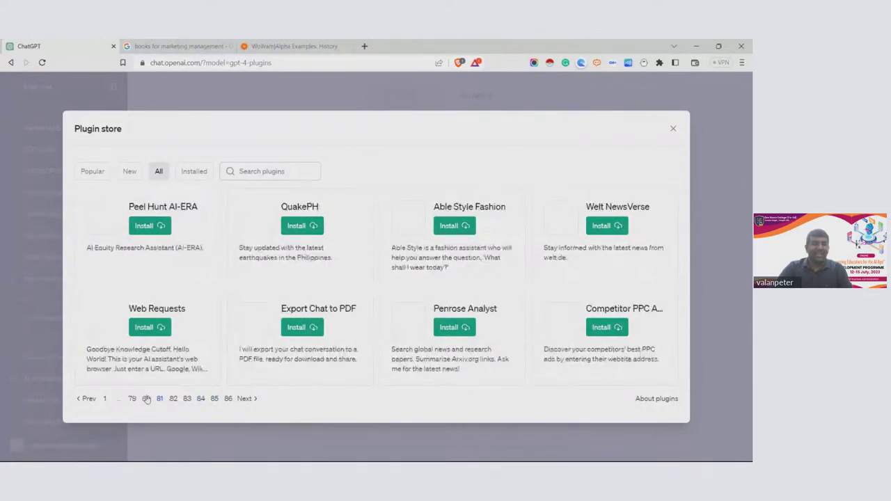
left_click(132, 400)
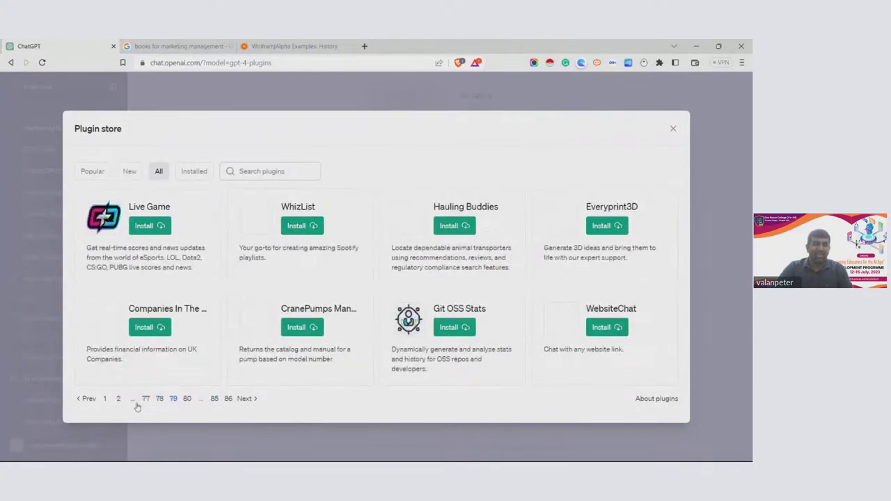
left_click(119, 400)
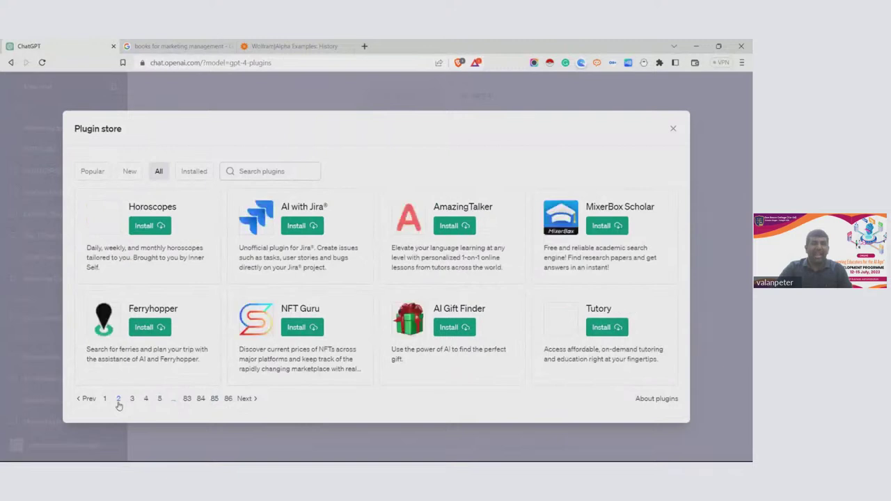
left_click(131, 399)
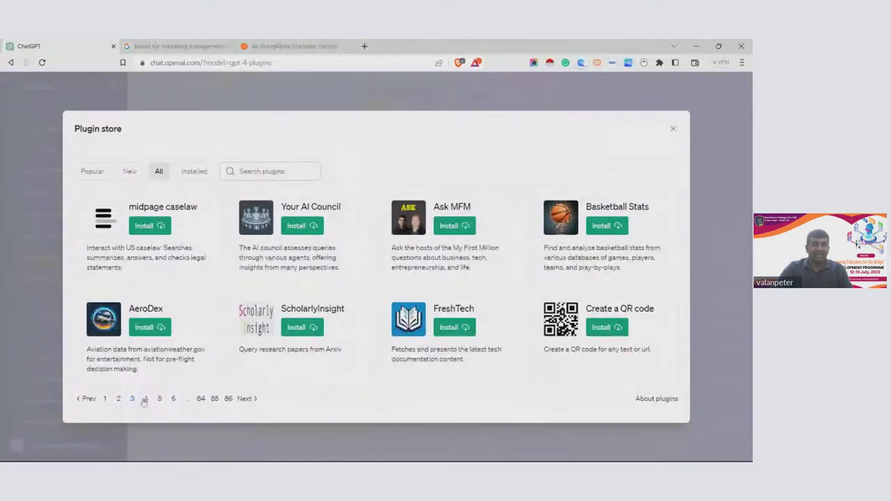
left_click(145, 399)
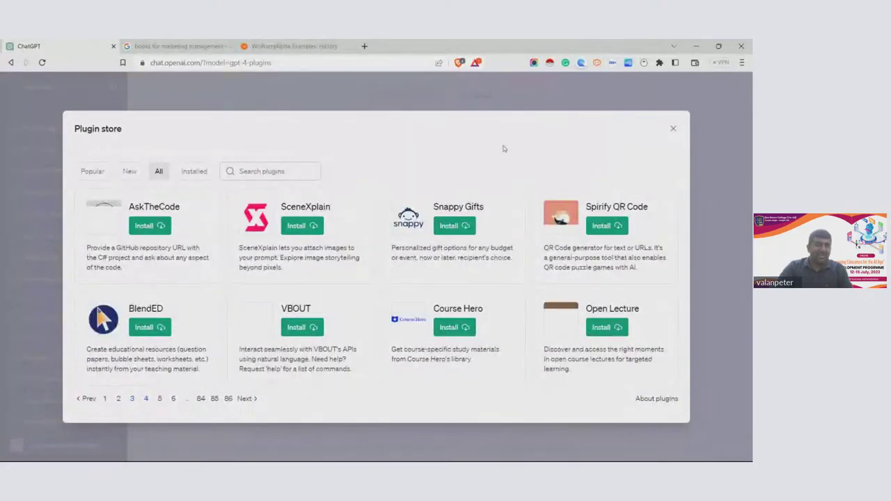
left_click(673, 130)
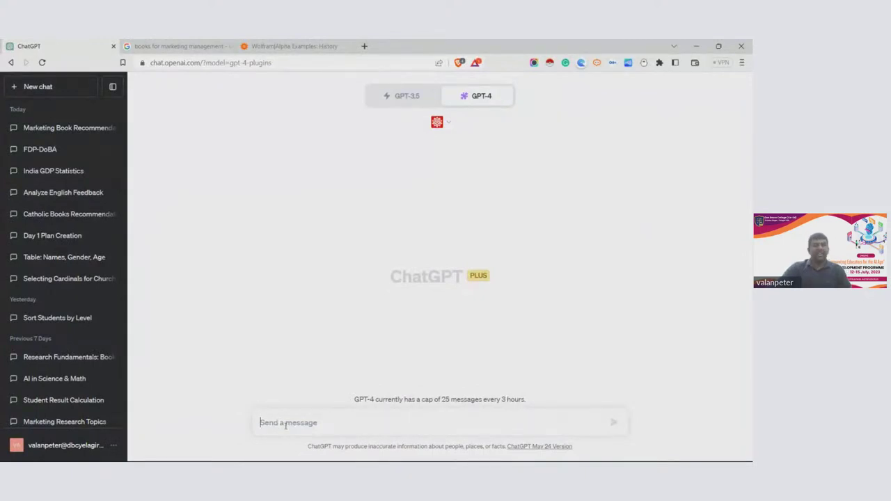
Send the prompt "worldwar 2 events" in the new chat with the Wolfram plugin enabled
type("wo")
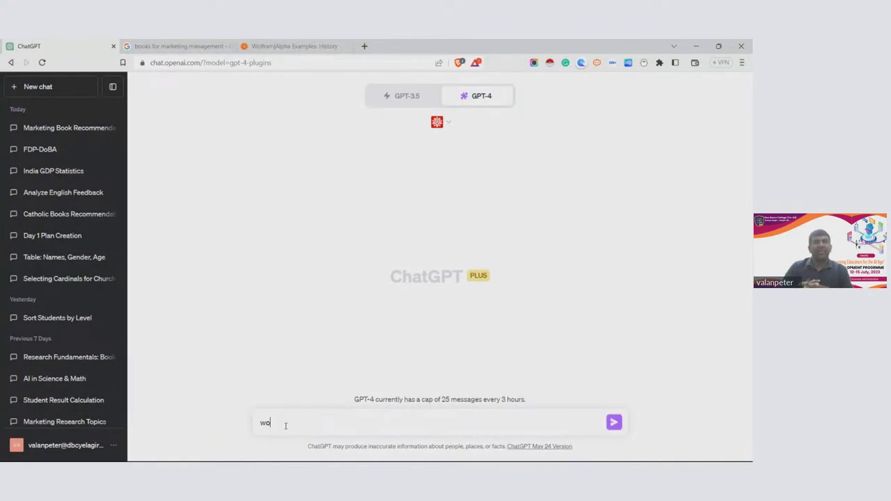
type("rk")
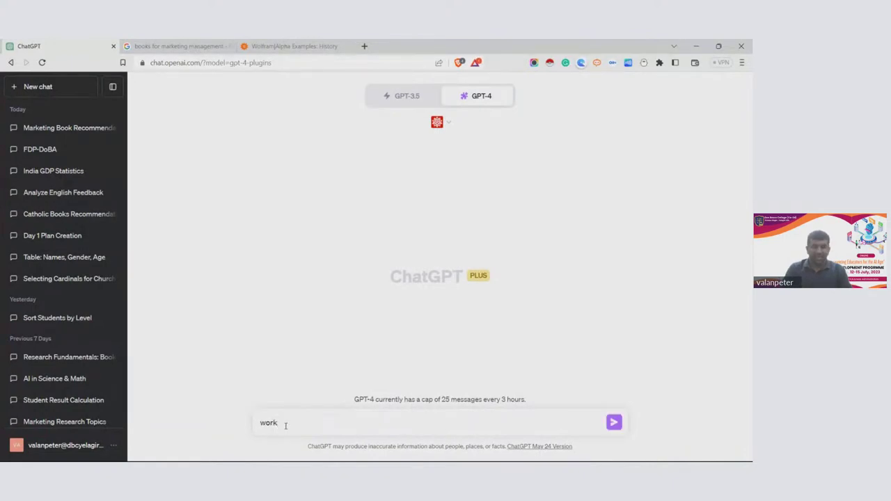
key("BackSpace")
type("ldwar 2 ev")
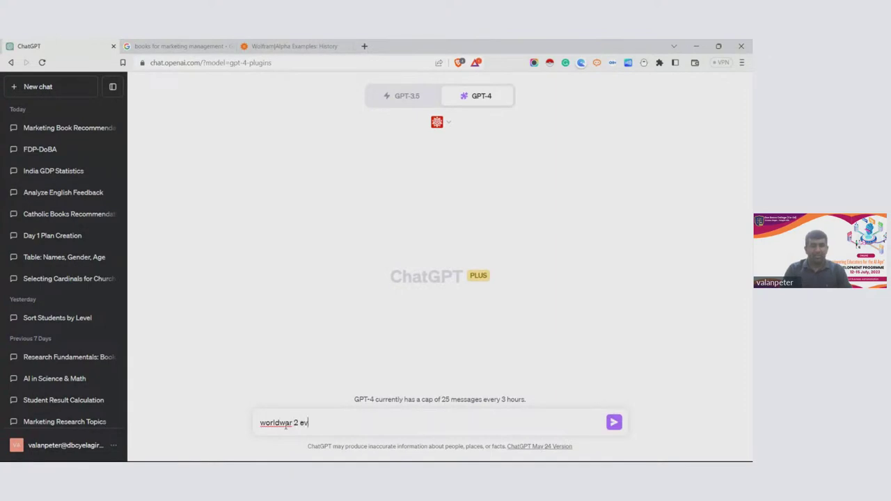
type("ents")
key("Return")
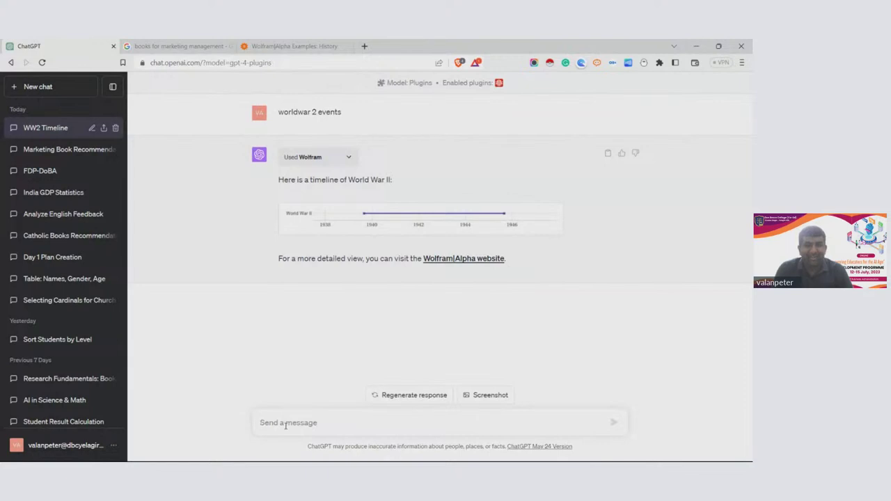
Enlarge the browser zoom of the World War II chat page to 133%
left_click(741, 63)
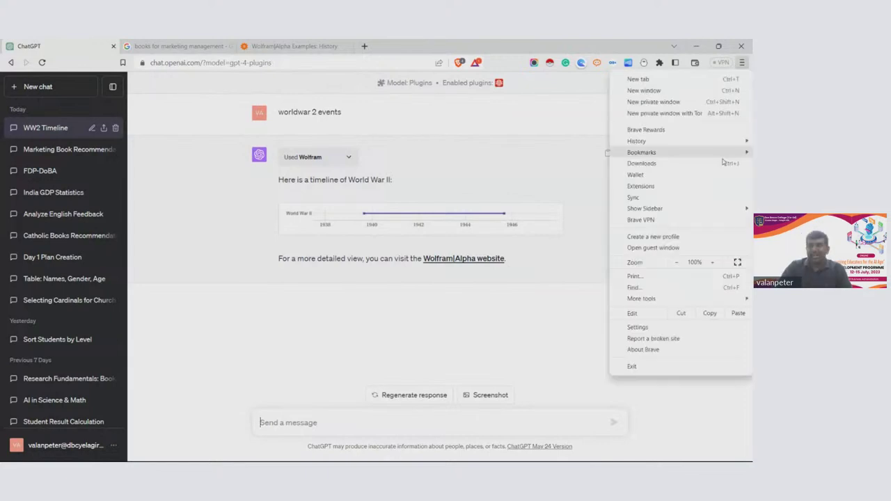
double_click(714, 262)
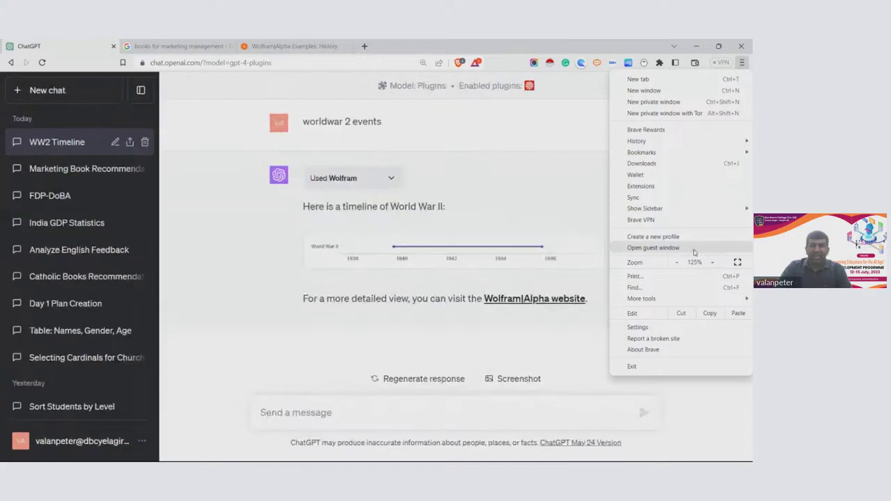
left_click(712, 262)
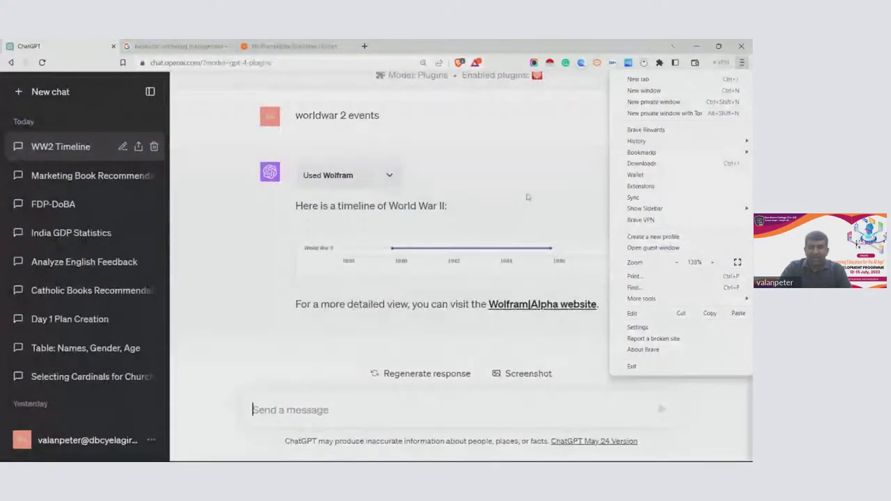
left_click(254, 370)
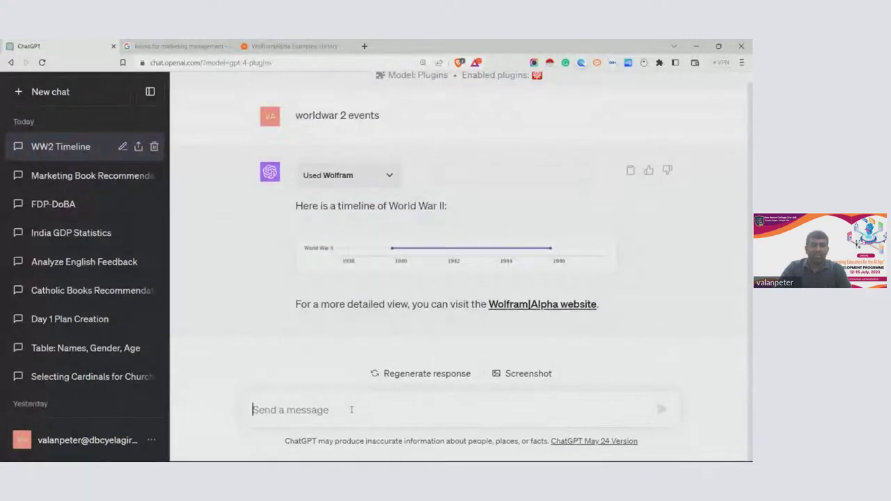
Send the follow-up prompt "Highlight major incidents during worldwar" and read through the answer as it is generated
type("W")
key("BackSpace")
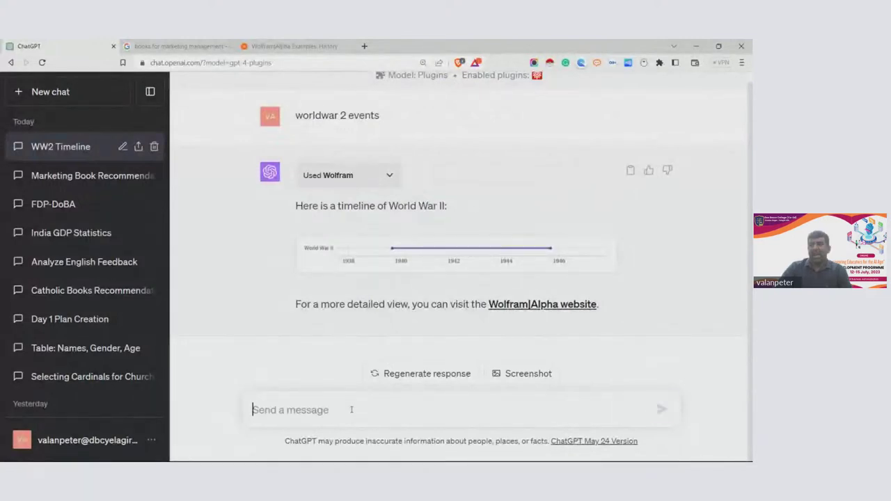
type("Highlight ")
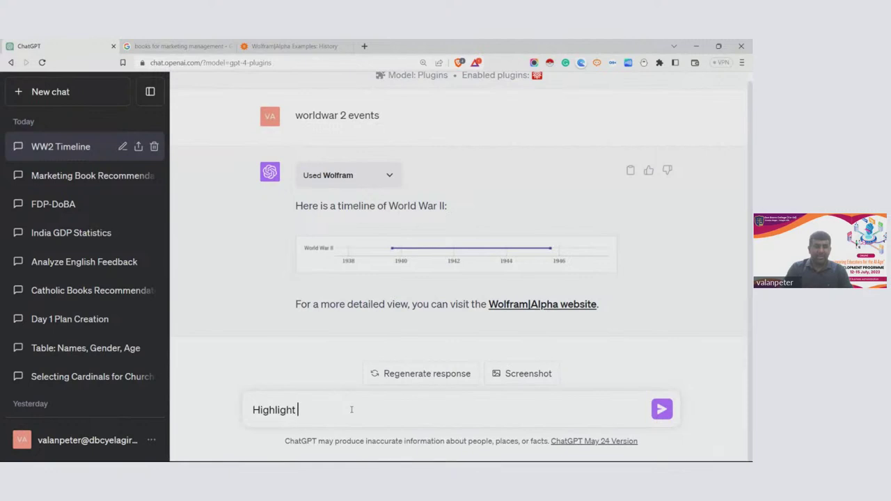
type("majo")
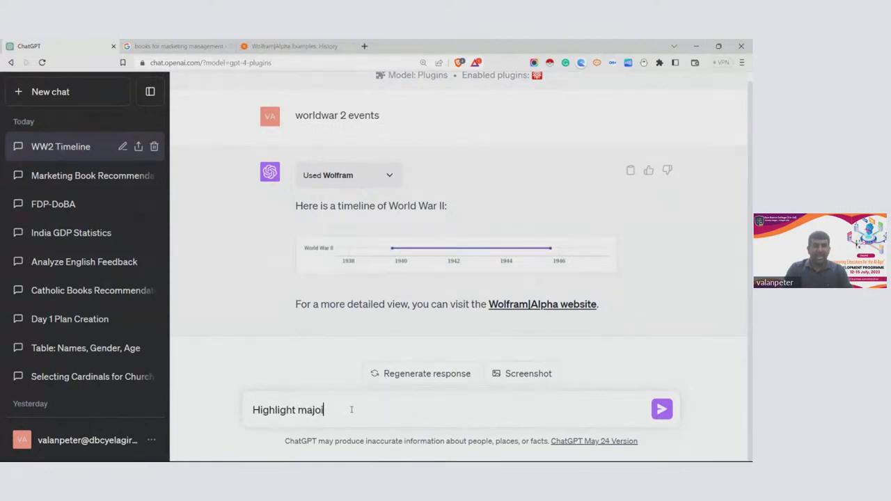
type("r a")
key("BackSpace")
key("BackSpace")
type("inc")
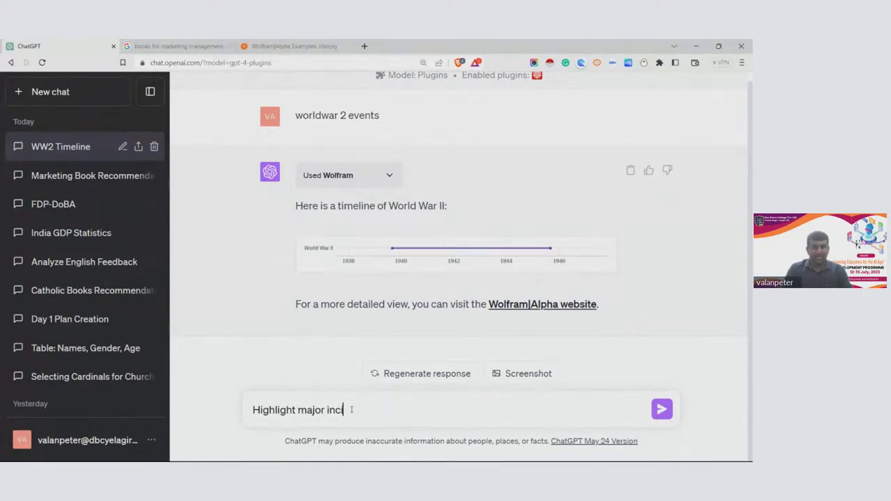
type("idents during wa")
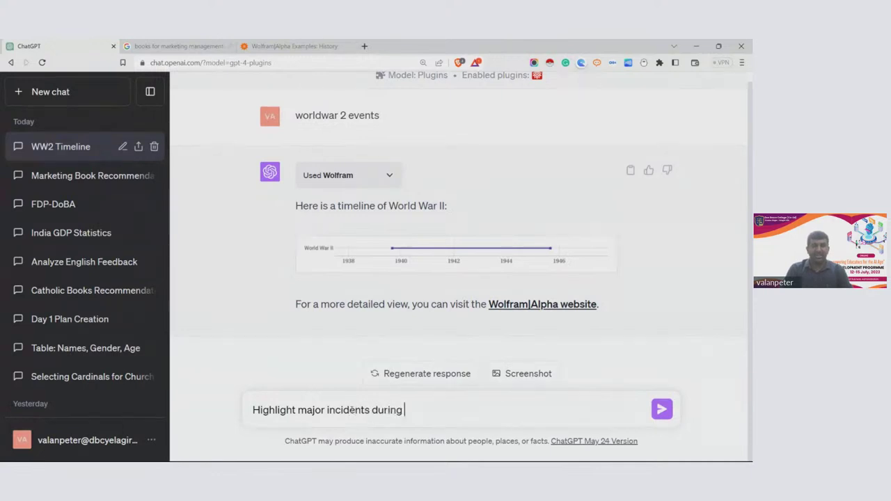
key("BackSpace")
key("BackSpace")
type("orldwar")
key("Return")
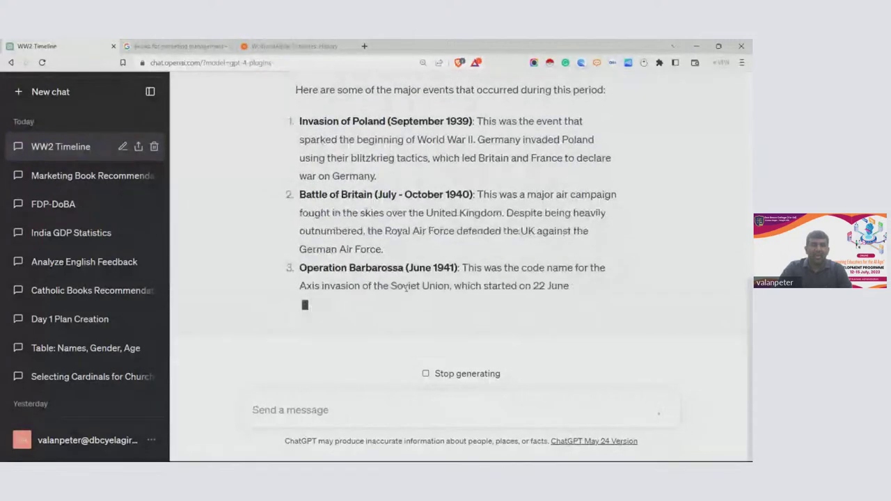
scroll(406, 291, "up", 3)
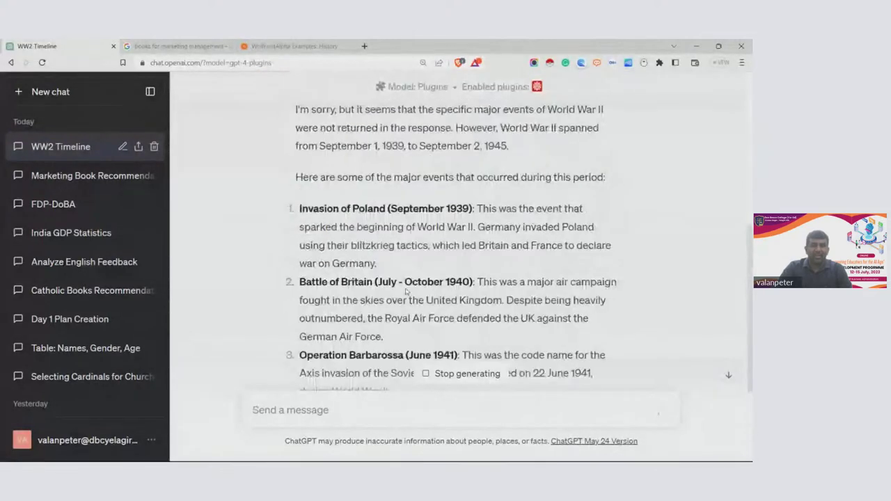
scroll(407, 291, "down", 1)
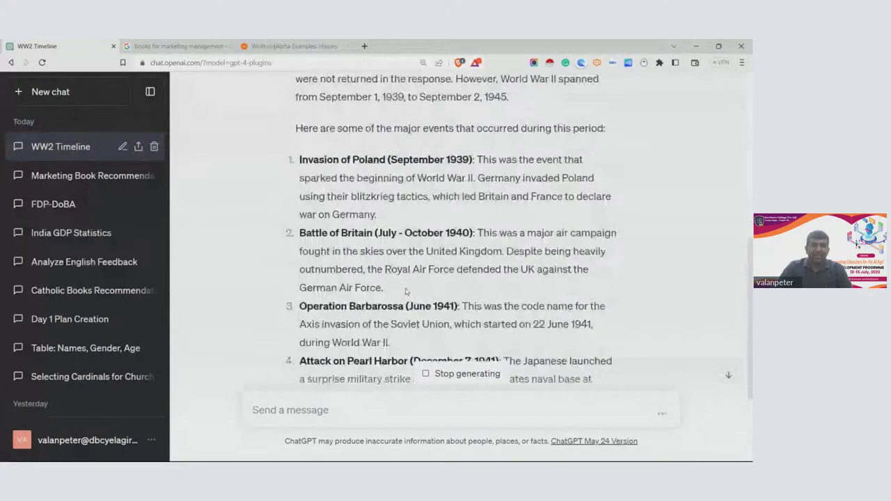
Read through the generated list of World War II events and highlight the heading of the Hiroshima and Nagasaki bombings
scroll(406, 291, "down", 2)
scroll(407, 291, "down", 2)
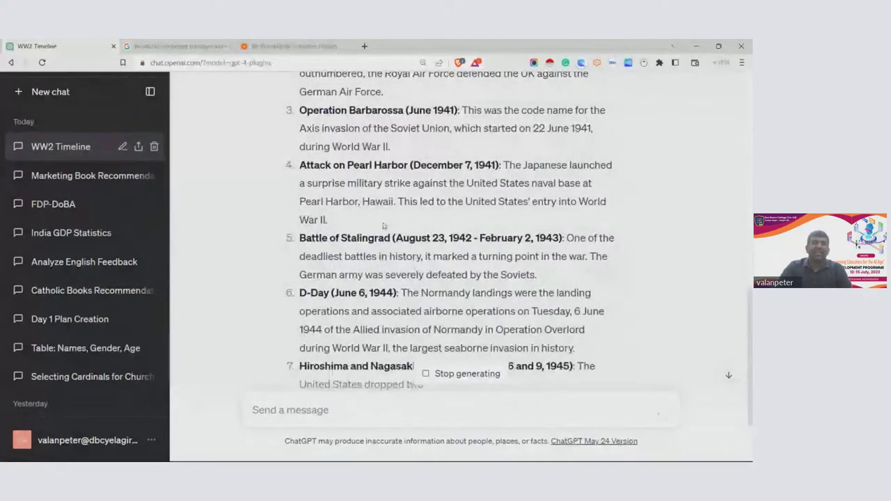
scroll(383, 227, "up", 2)
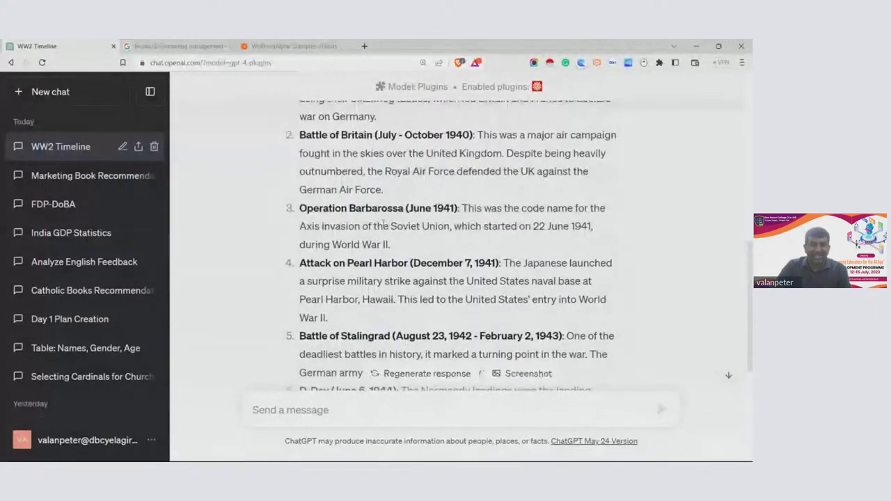
scroll(384, 224, "down", 3)
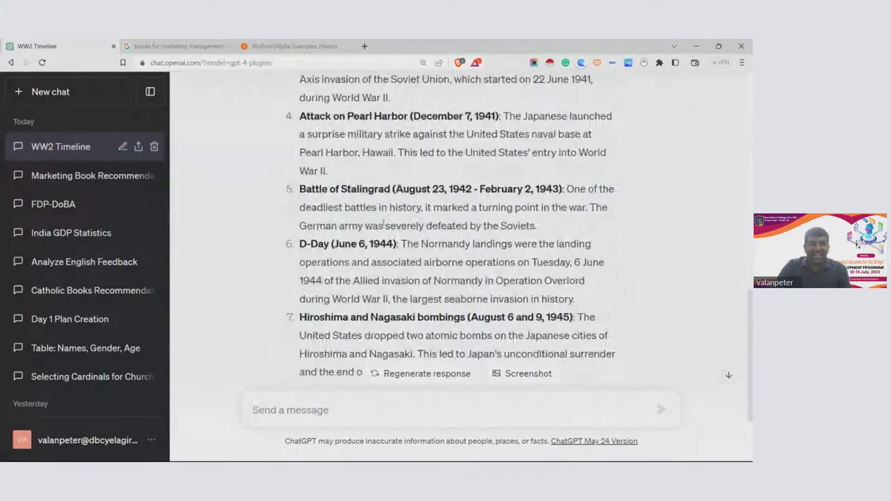
scroll(383, 223, "up", 2)
scroll(383, 223, "down", 3)
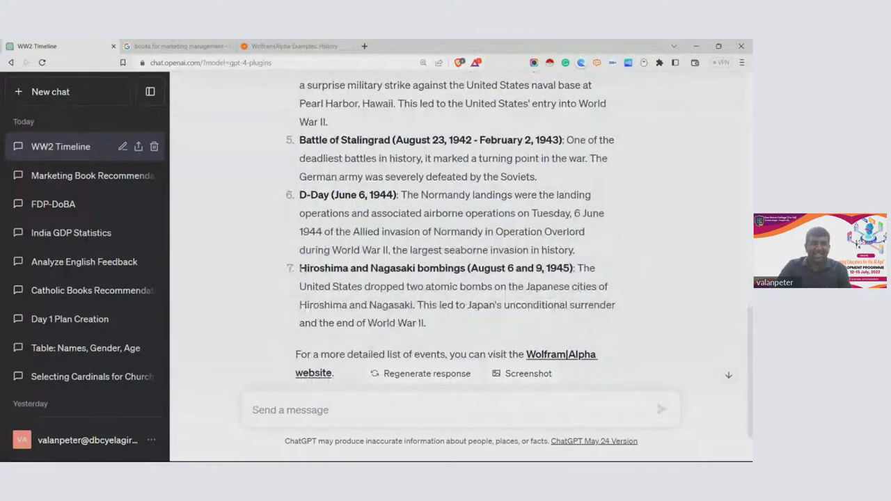
left_click_drag(300, 268, 575, 270)
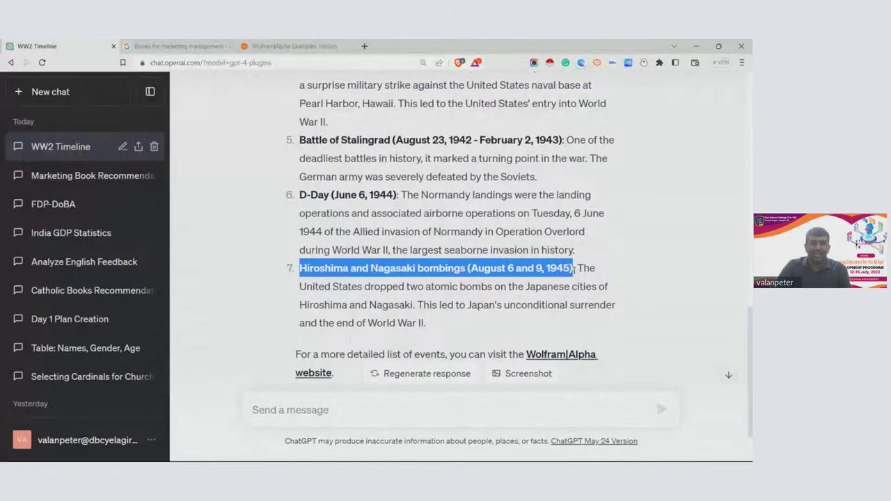
Switch to the Zoho Meeting webinar, check the attendees' replies in the Q&A, and return to the World War II chat
key("alt+Tab")
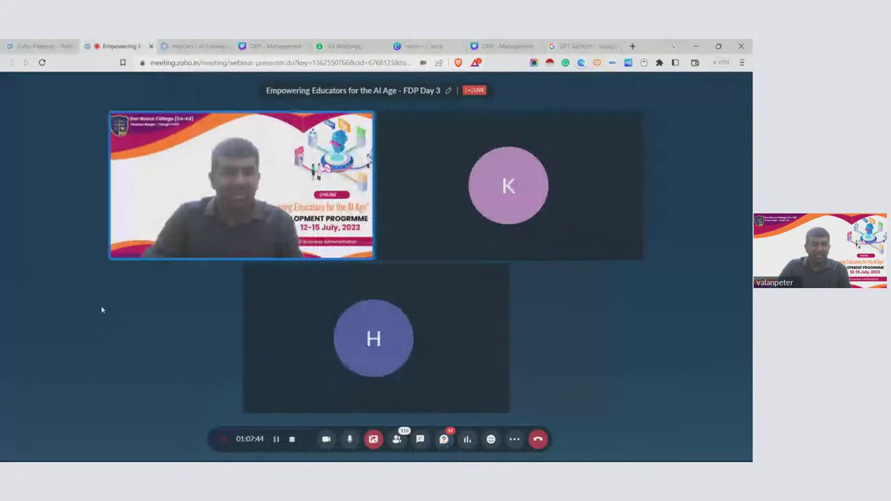
left_click(443, 438)
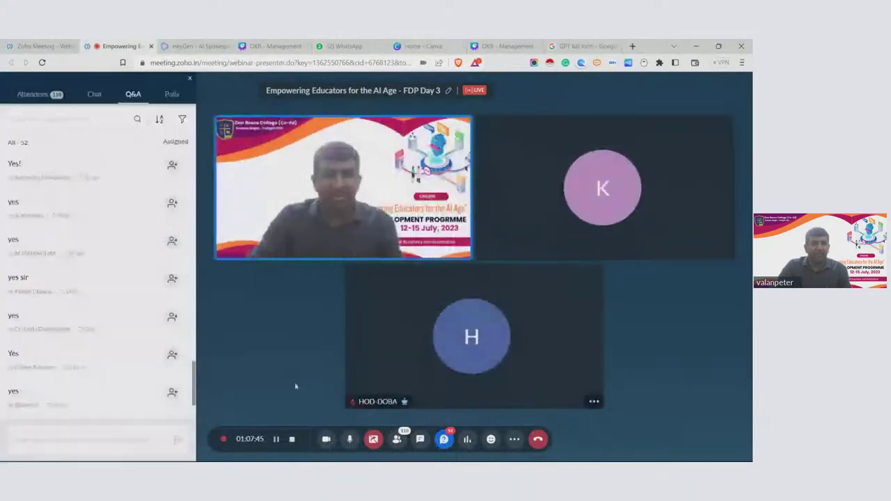
mouse_move(143, 316)
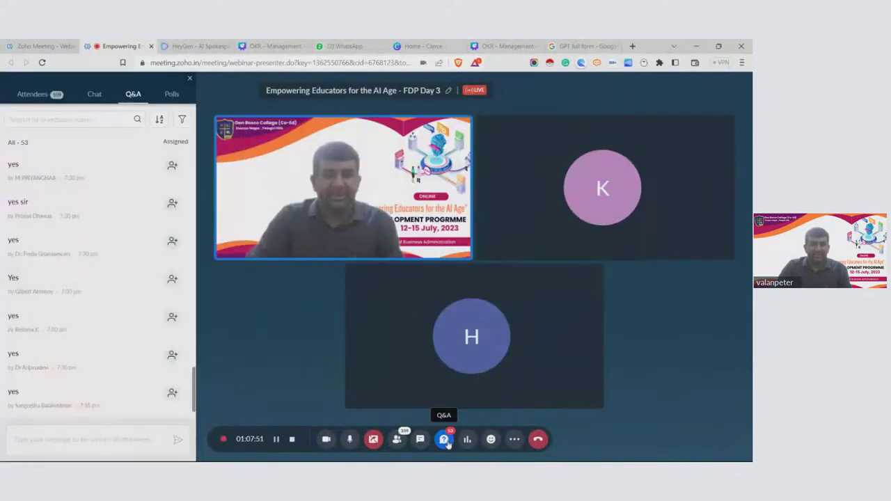
mouse_move(76, 277)
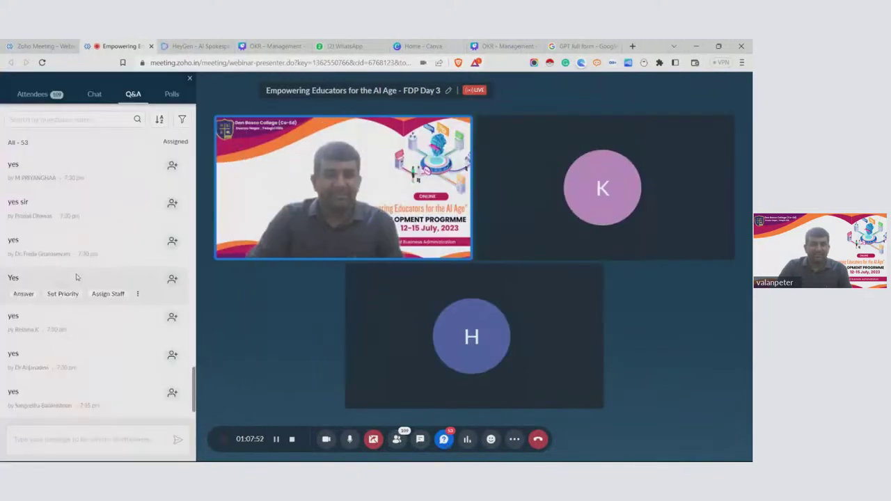
scroll(77, 277, "down", 1)
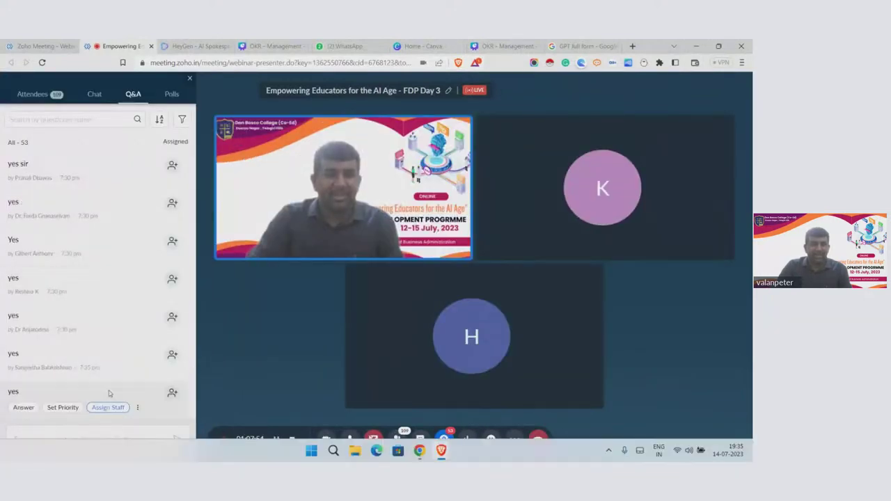
mouse_move(97, 374)
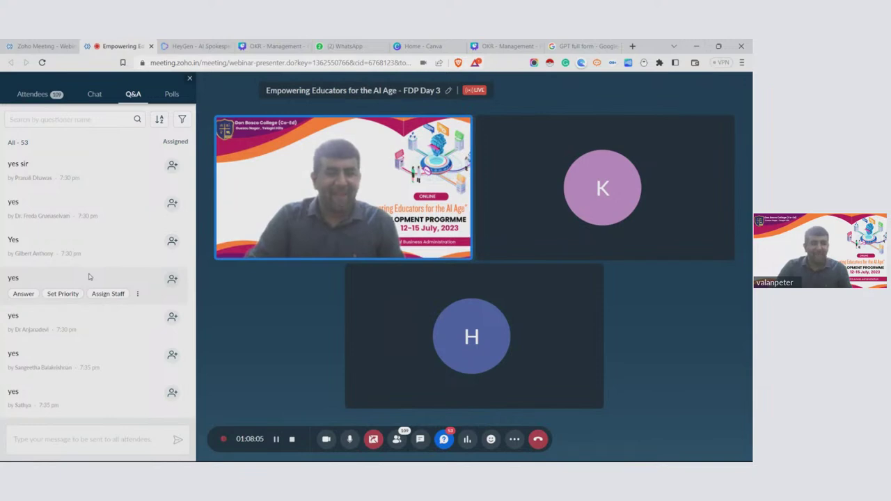
key("alt+Tab")
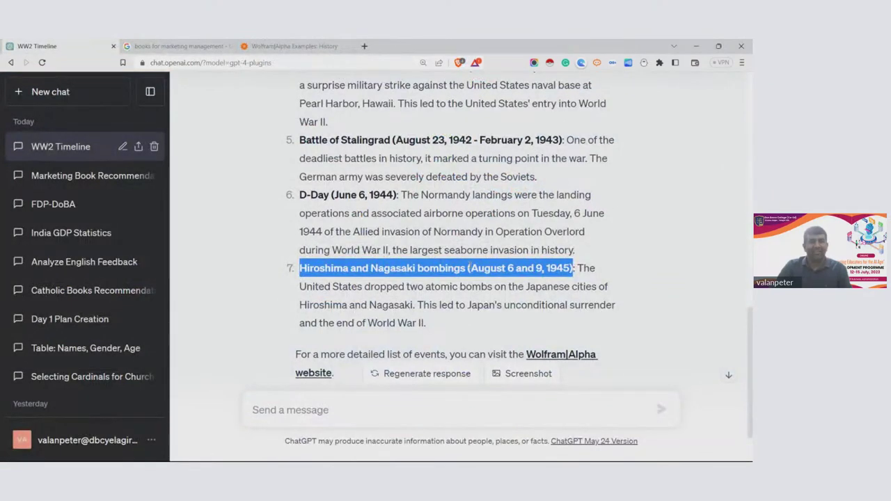
key("alt+Tab")
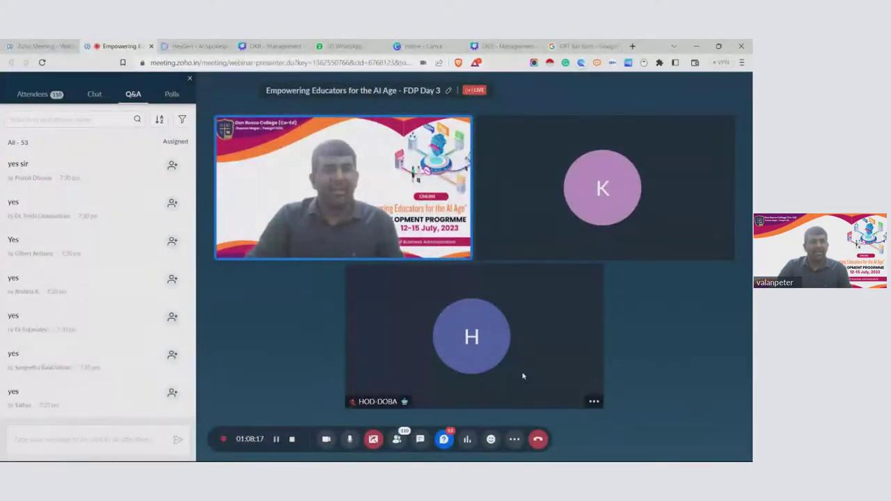
key("alt+Tab")
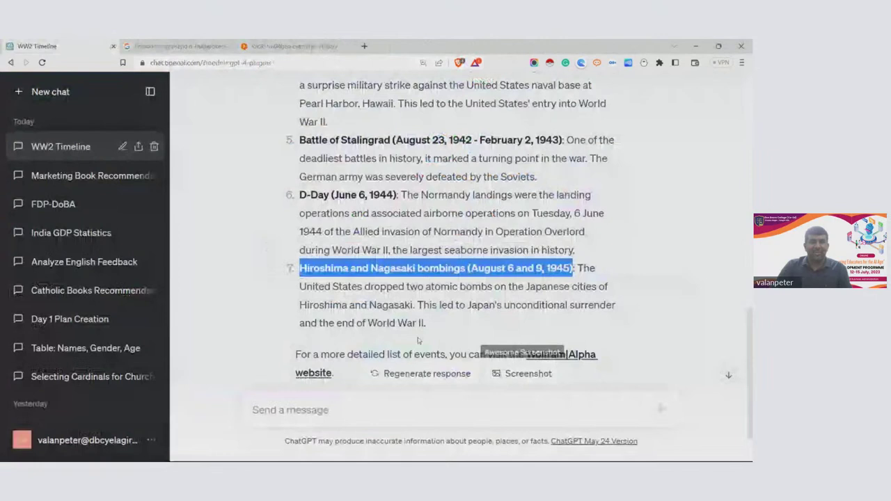
Select and copy the full list of events in the answer, from Invasion of Poland through Hiroshima and Nagasaki bombings
scroll(418, 341, "down", 2)
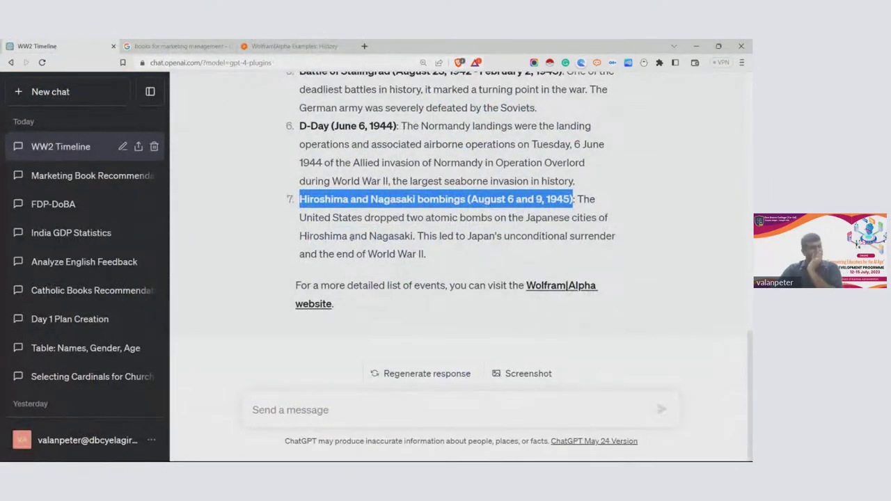
left_click(357, 229)
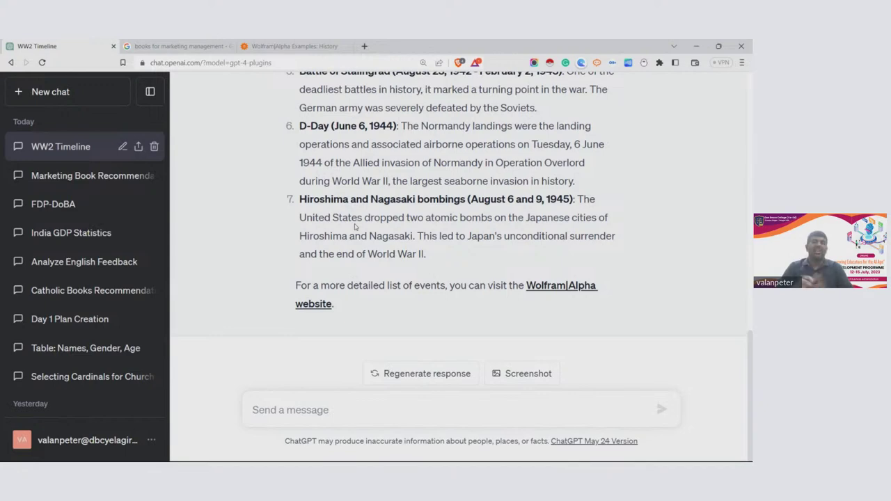
scroll(363, 236, "up", 10)
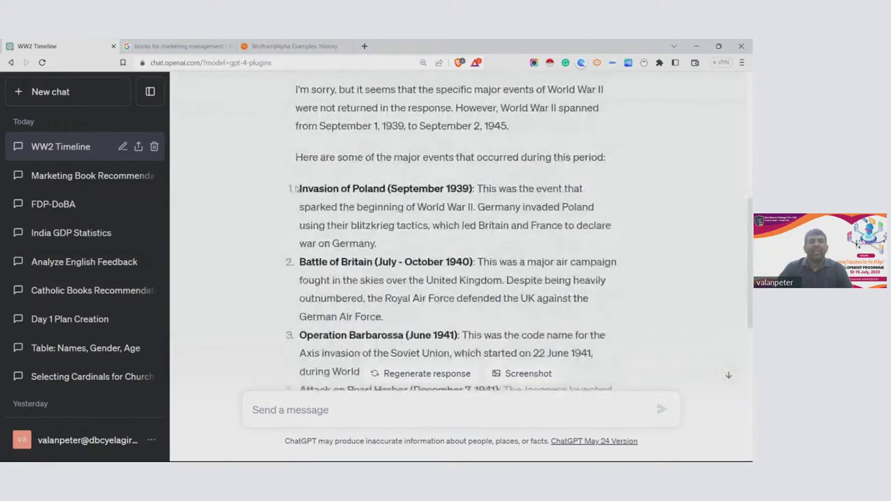
left_click_drag(298, 188, 500, 220)
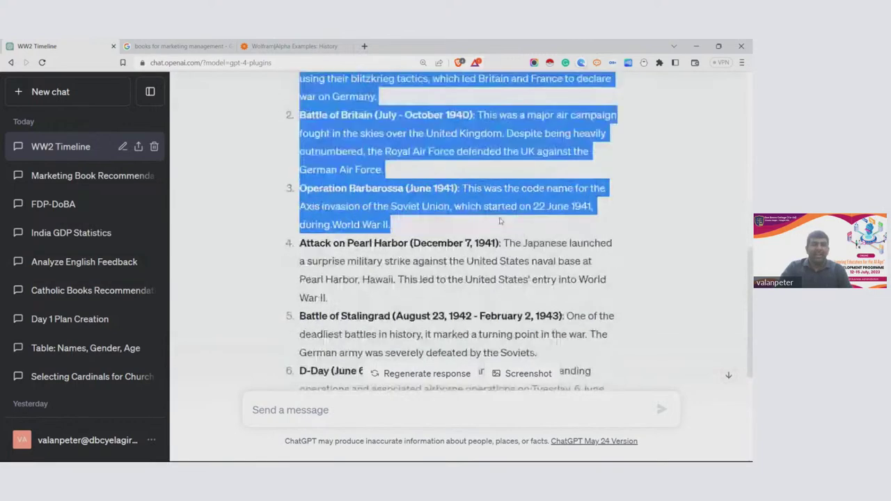
left_click(500, 220)
scroll(418, 236, "up", 2)
left_click_drag(300, 188, 428, 254)
Switch to the Chrome window with the AI video tools and bring up the Pictory home page
key("alt+Tab")
key("alt+Tab")
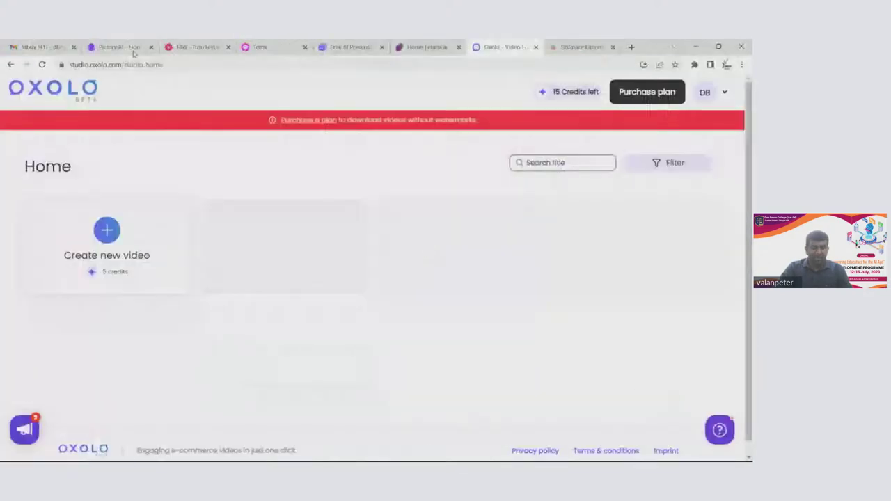
left_click(118, 46)
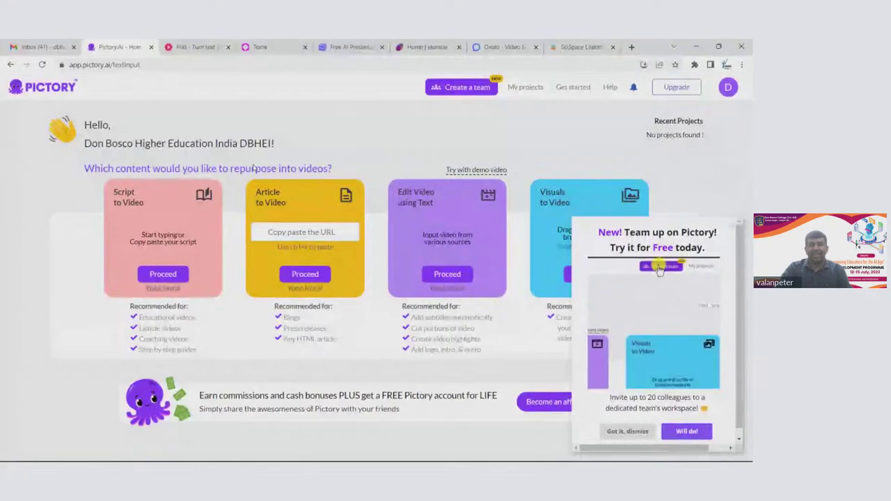
Switch to the Zoho Meeting webinar and broadcast "pictory.ai" to all attendees in the Q&A
key("alt+Tab")
key("Tab")
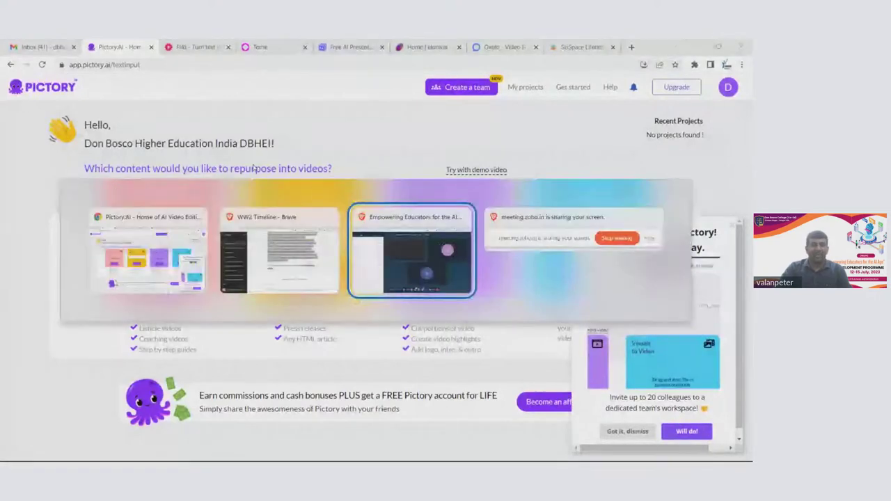
left_click(89, 443)
type("pl")
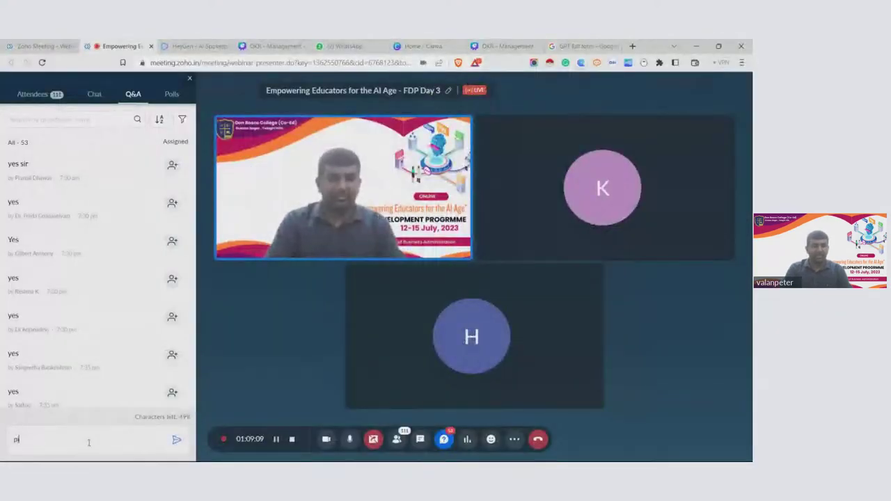
type("ctory")
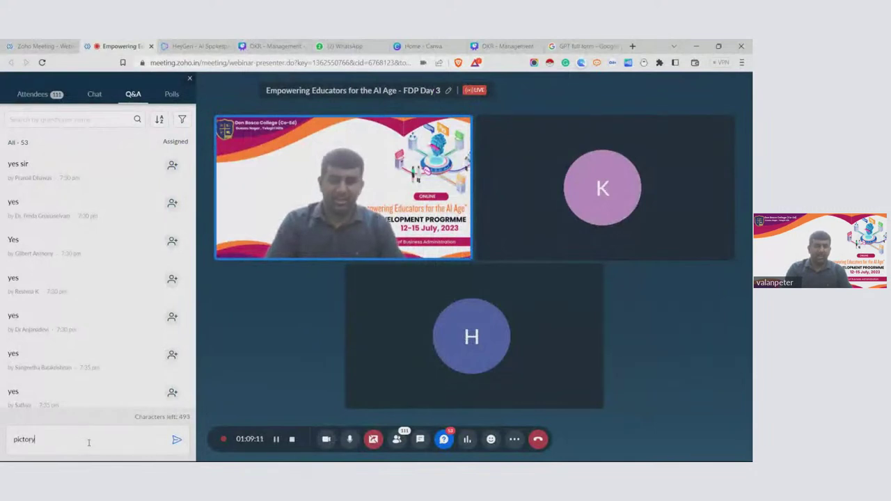
type(".ai")
key("Return")
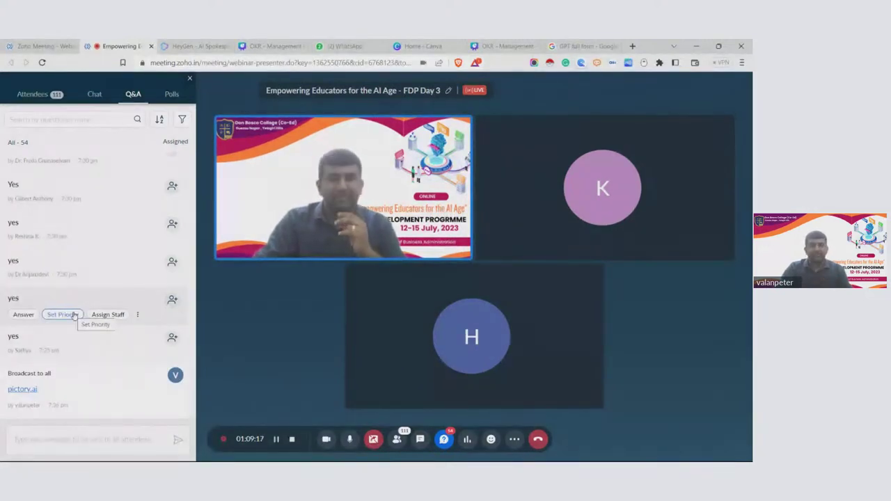
Return to Pictory, start a Script to Video project, and paste the copied World War II events as the script
key("alt+Tab")
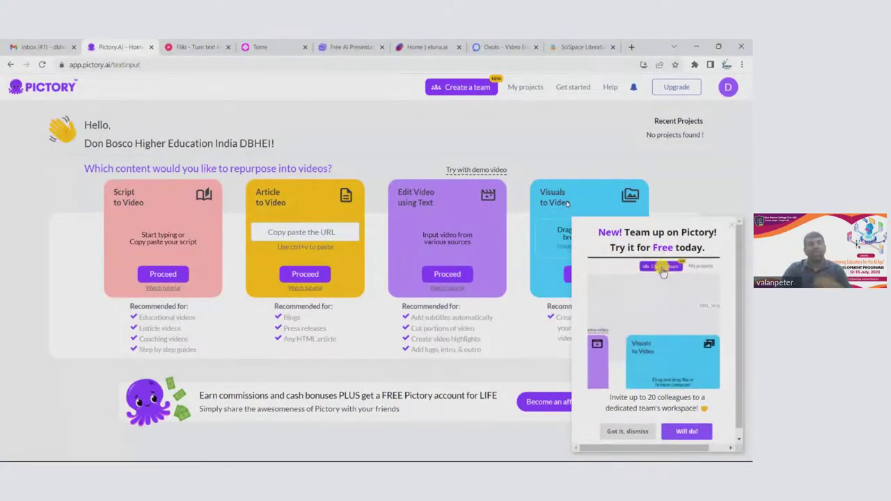
left_click(163, 275)
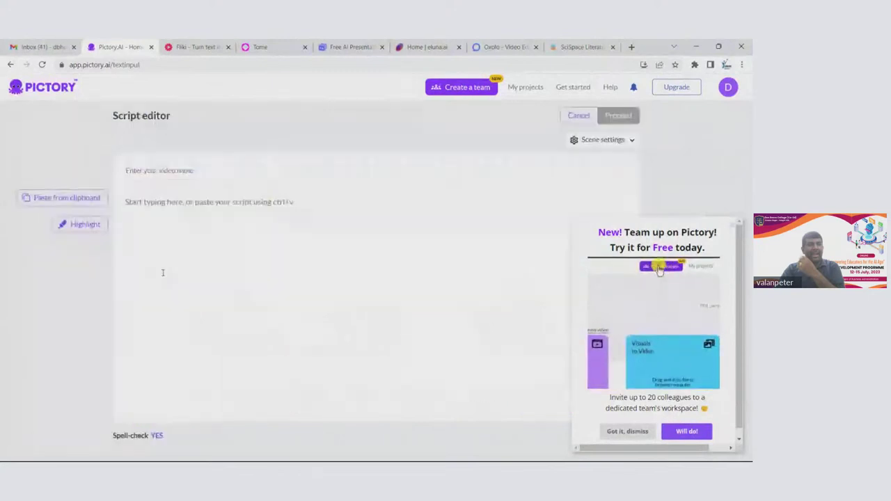
left_click(174, 213)
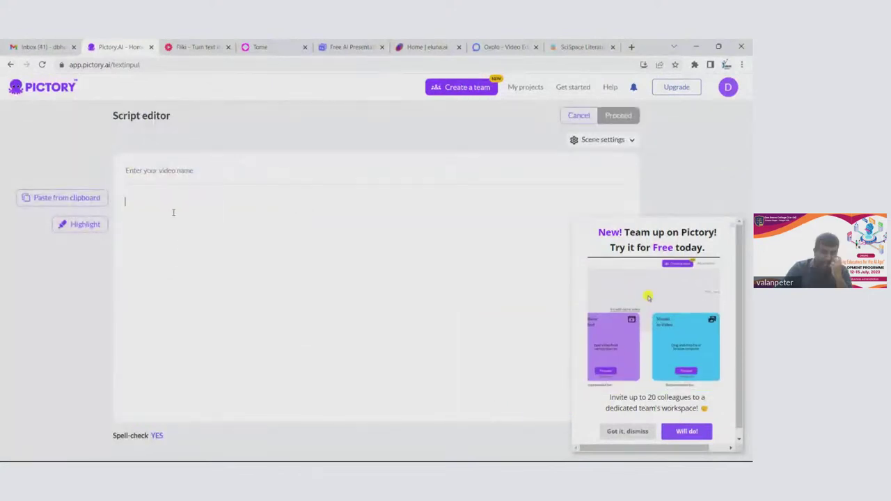
key("ctrl+v")
Name the video "World War 2 events" and close the team-up promotion covering the script editor
left_click(168, 169)
type("War")
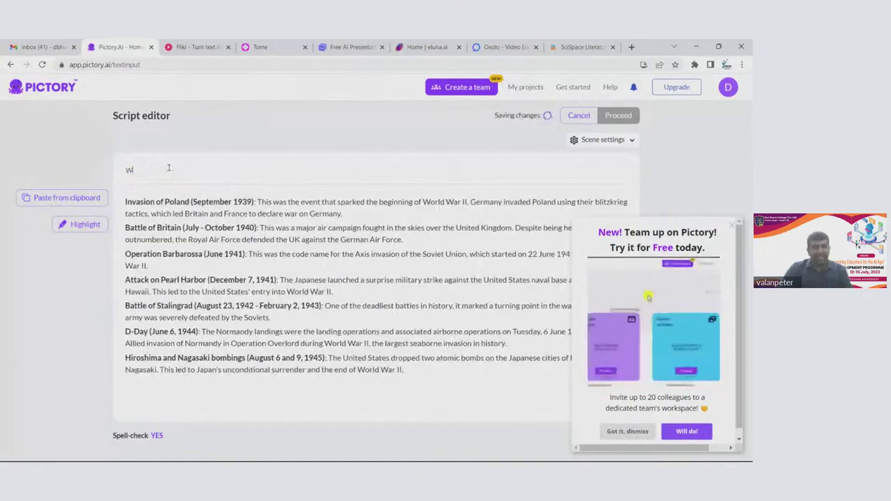
key("BackSpace")
key("BackSpace")
type("orld")
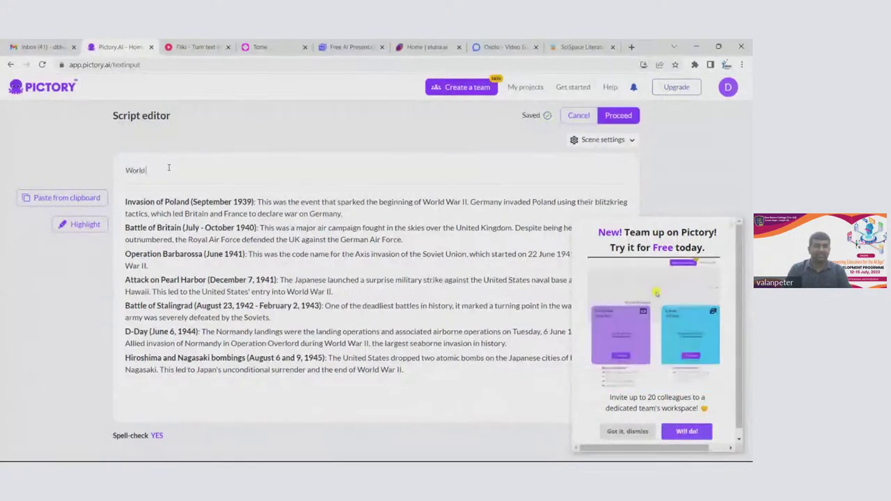
type(" War 2 e")
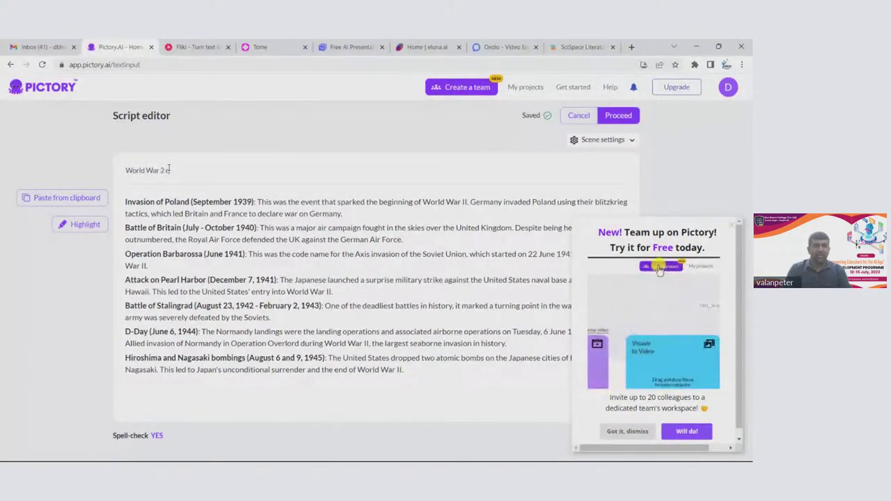
type("vents")
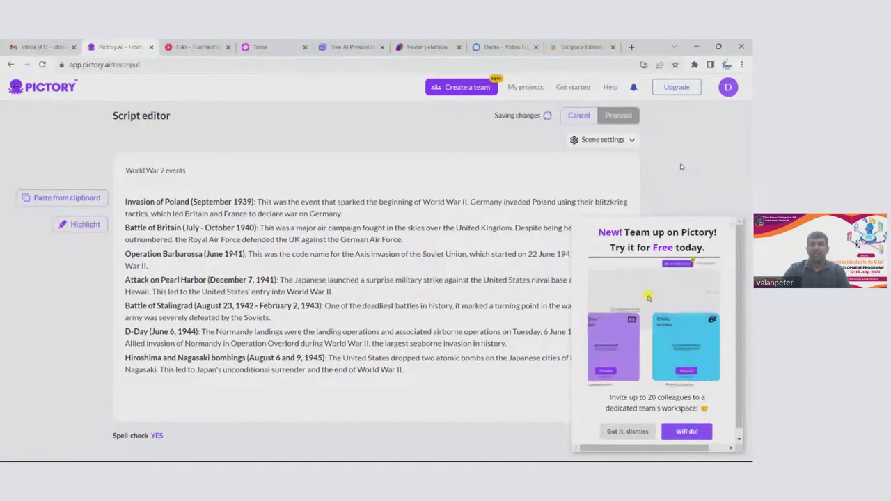
left_click(688, 432)
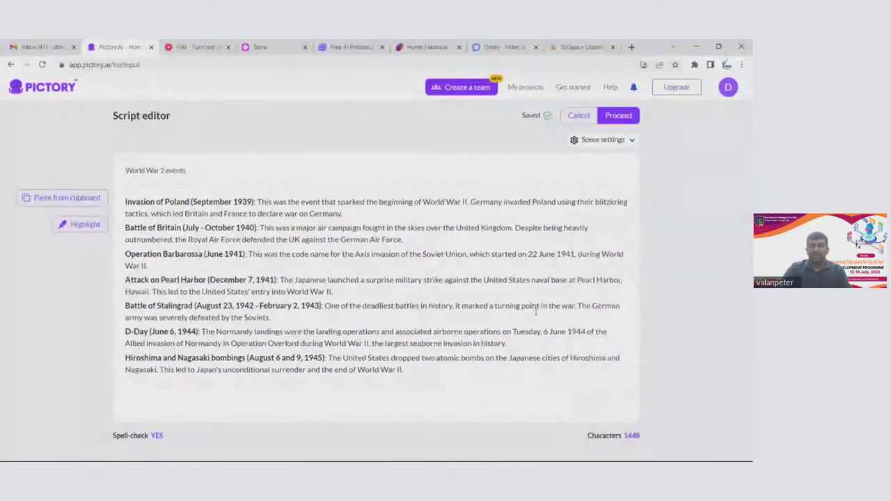
Proceed with the script and generate the storyboard from the Red ink template in 16:9 aspect ratio
left_click(607, 120)
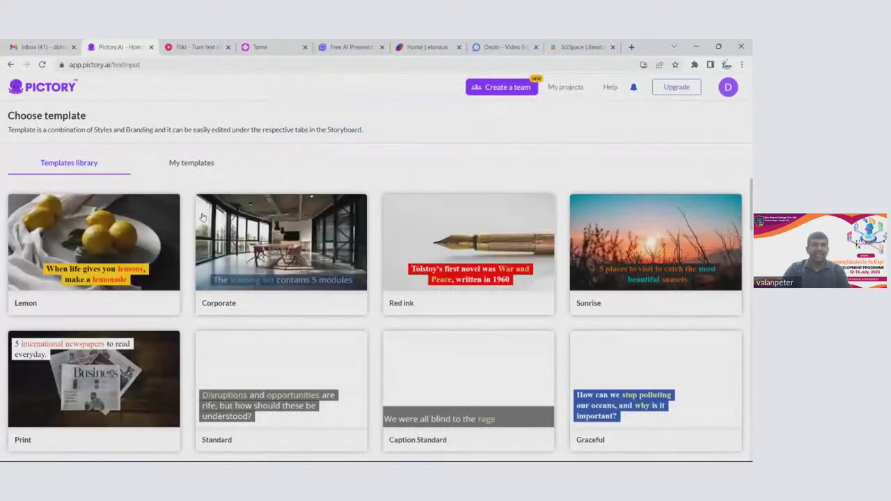
left_click(471, 240)
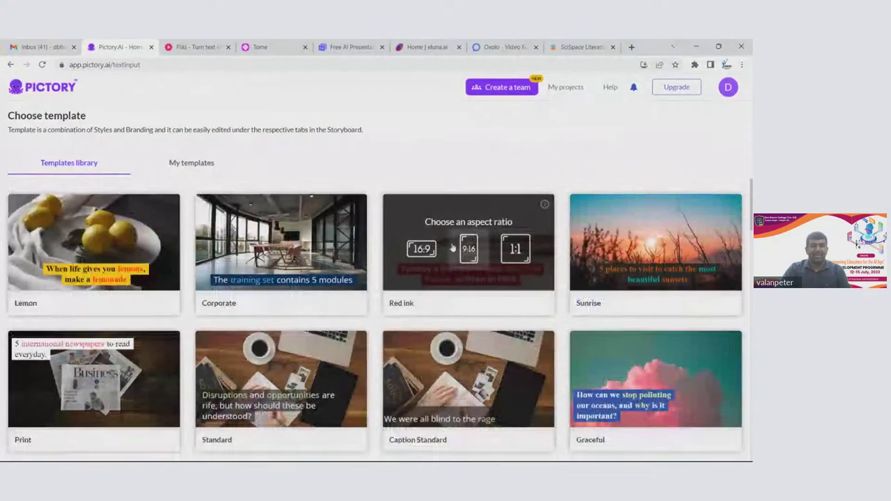
left_click(422, 249)
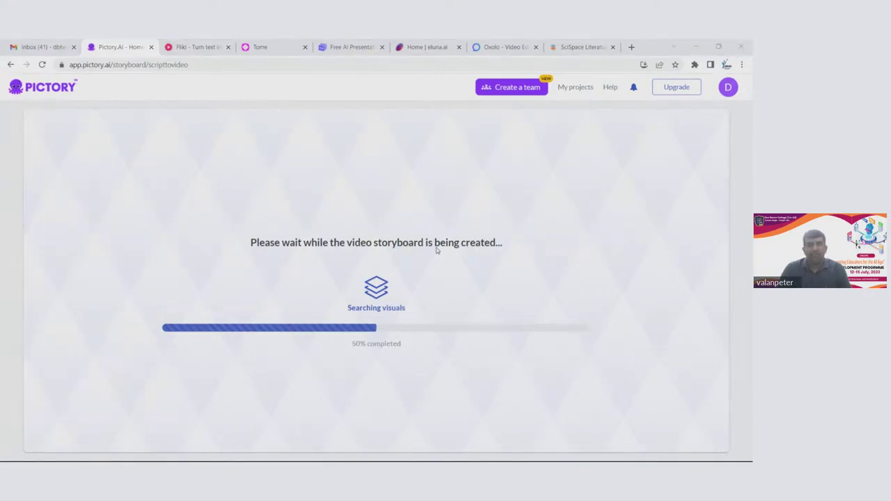
key("alt+Tab")
key("alt+Tab")
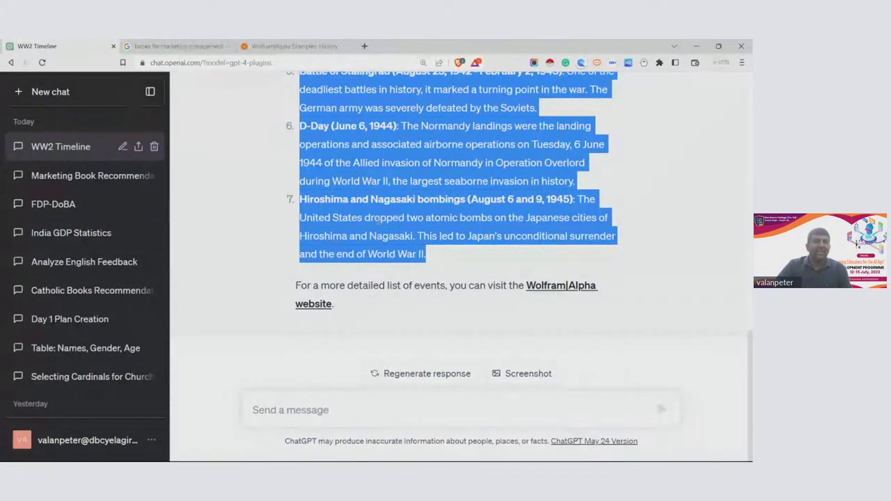
key("alt+Tab")
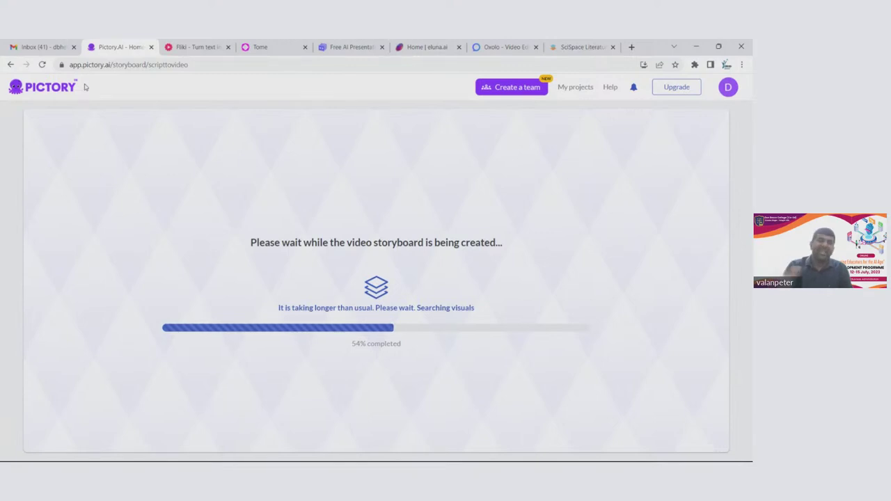
Switch to the Zoho Meeting webinar and broadcast "would you like to try on your own!" to all attendees in the Q&A
key("alt+Tab")
key("alt+Tab")
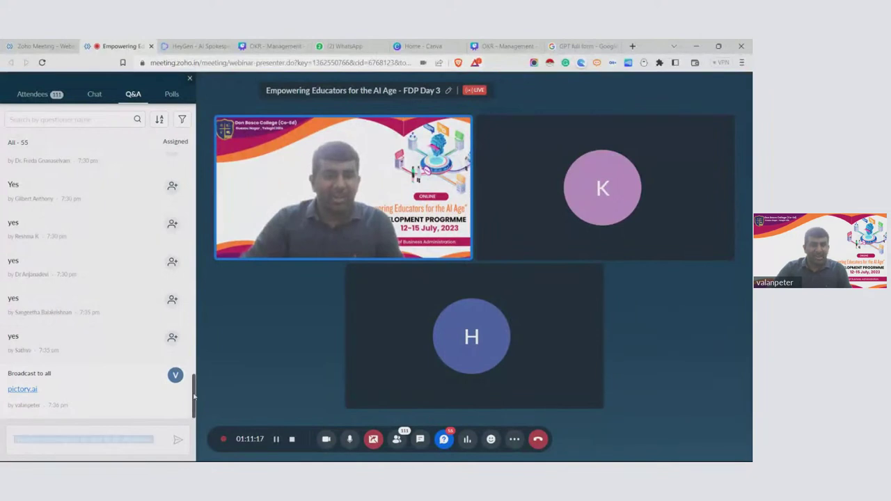
left_click(96, 445)
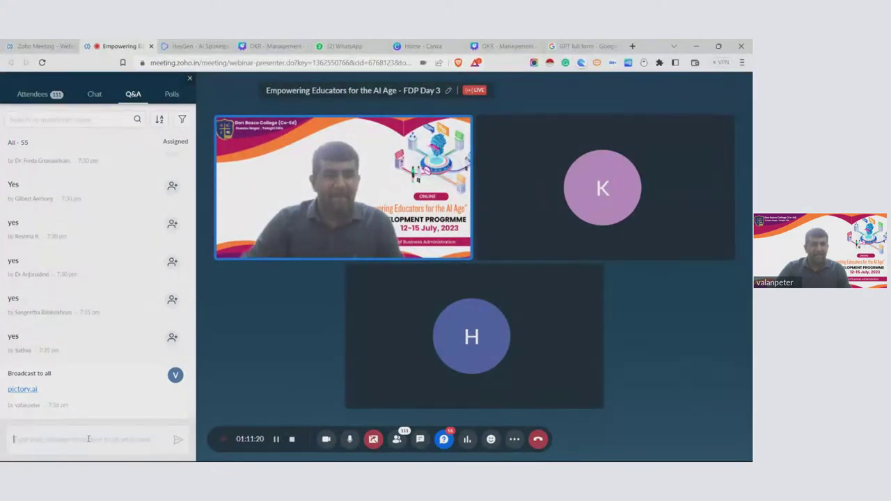
type("wo")
type("r")
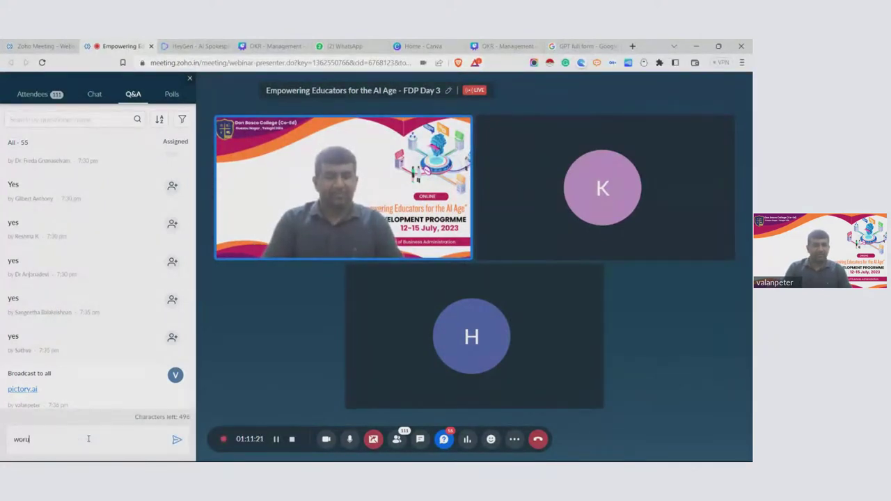
type("ld y")
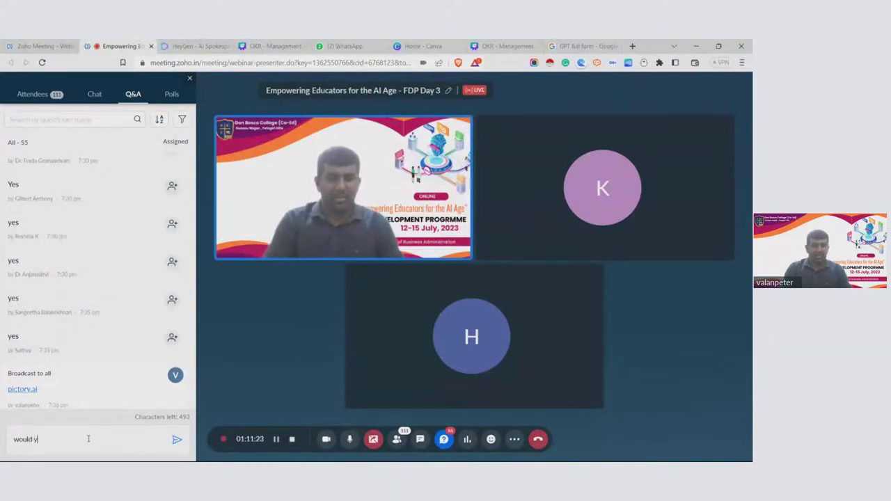
type("ou like to t")
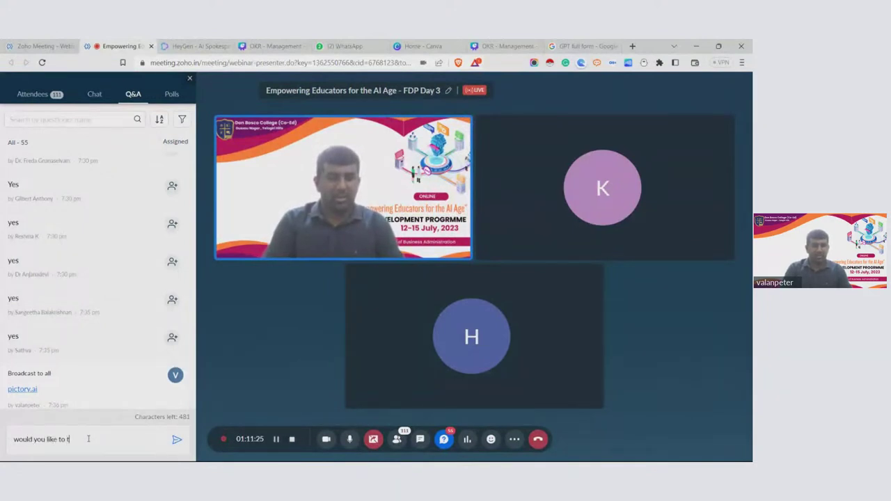
type("ry on your own!")
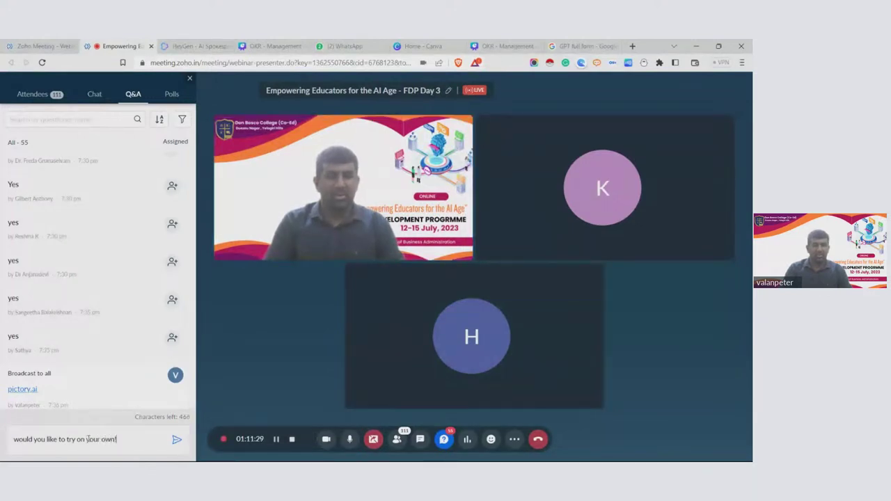
key("Return")
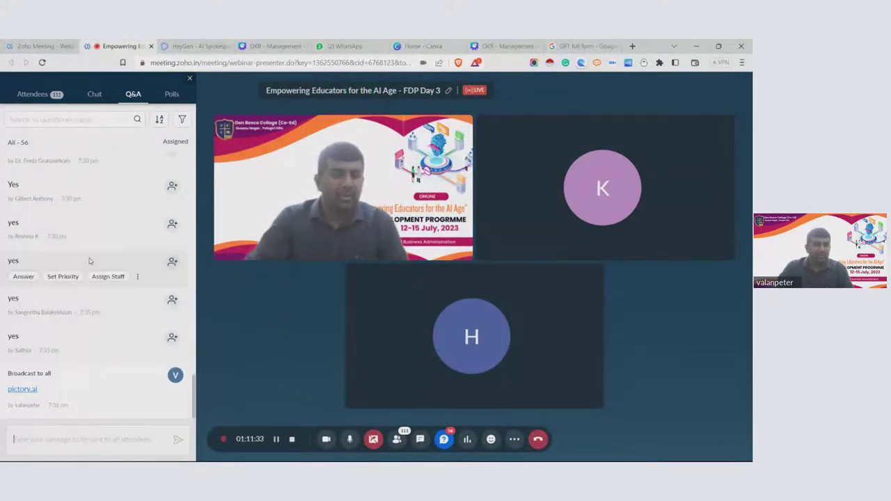
scroll(108, 362, "down", 3)
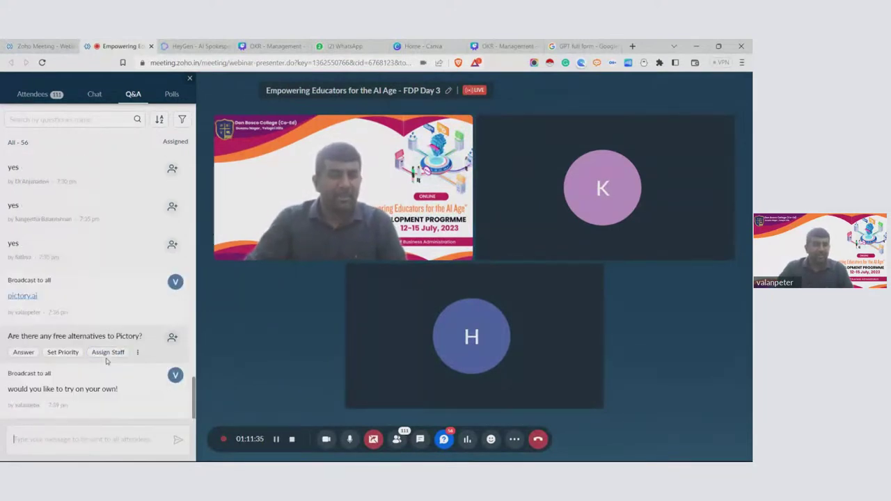
left_click(73, 444)
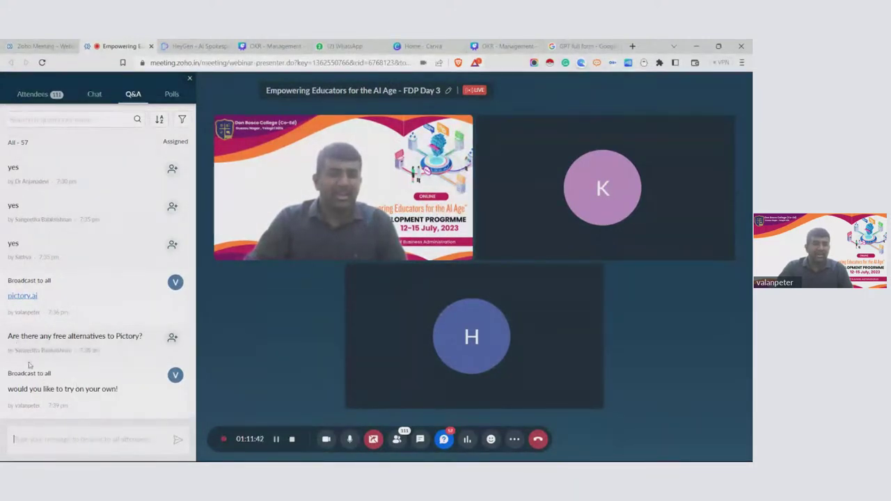
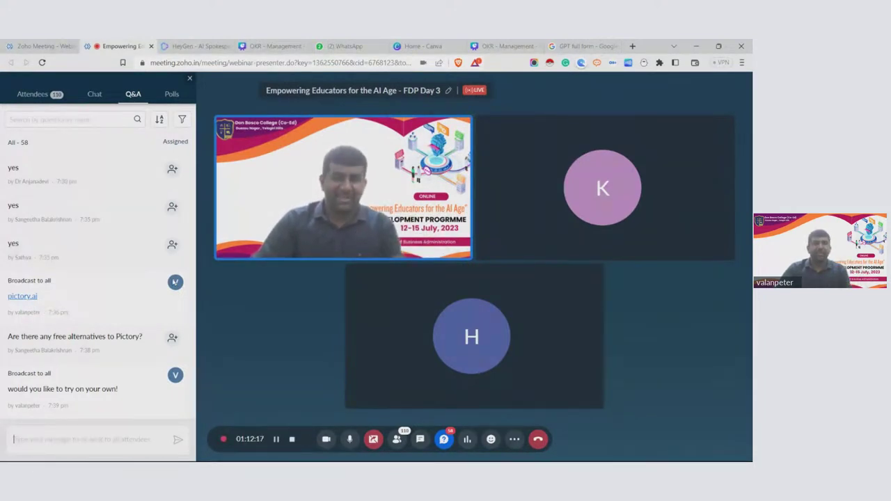
Return to Pictory, dismiss the watermark notice and the customisation prompt, and preview the World War 2 events video
key("alt+Tab")
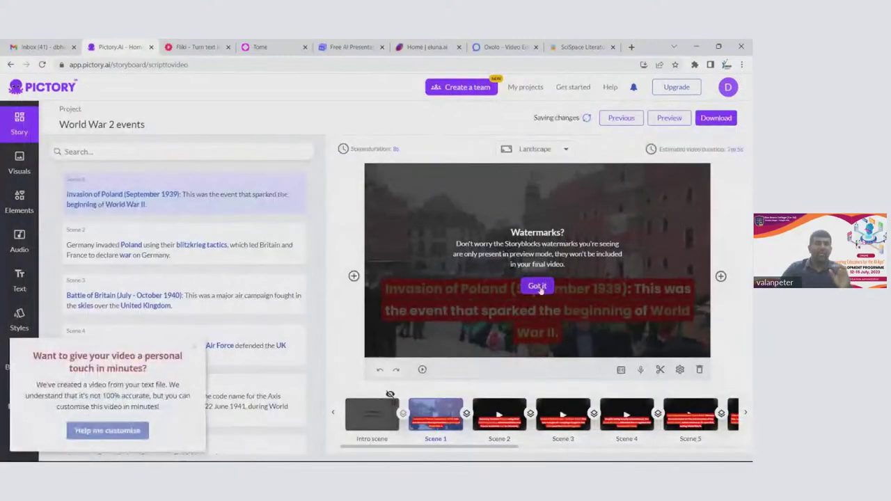
left_click(538, 286)
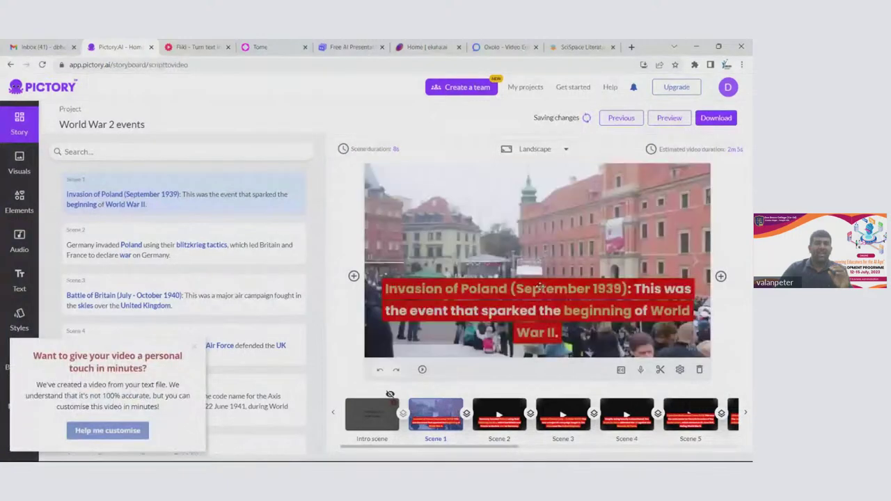
left_click(195, 346)
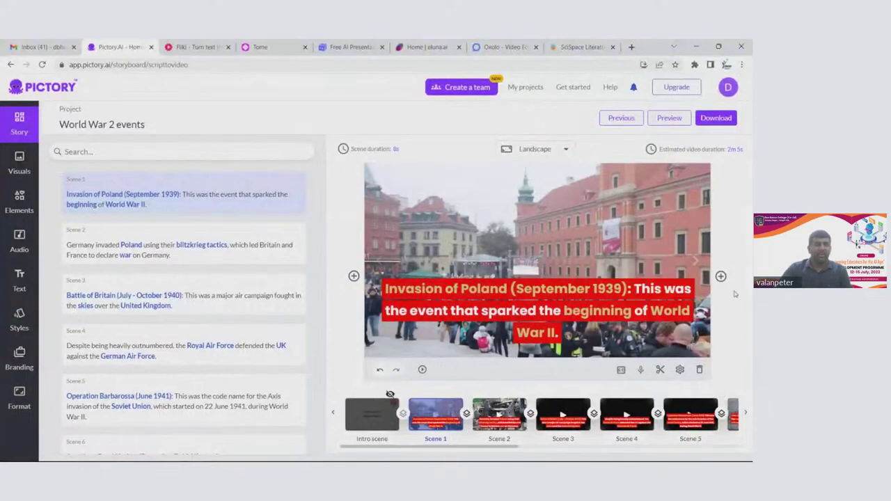
left_click(672, 119)
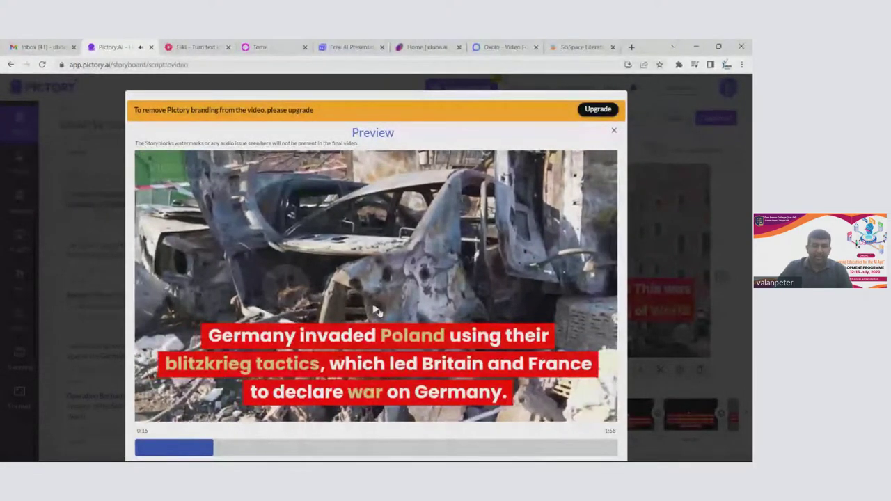
Switch to the Zoho Meeting webinar and read the attendees' newest replies in the Q&A
key("alt+Tab")
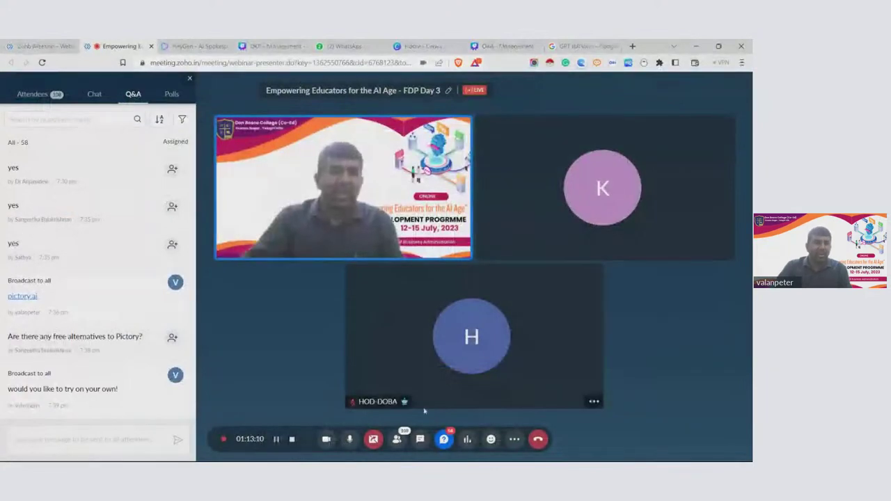
scroll(80, 325, "down", 1)
scroll(80, 326, "down", 1)
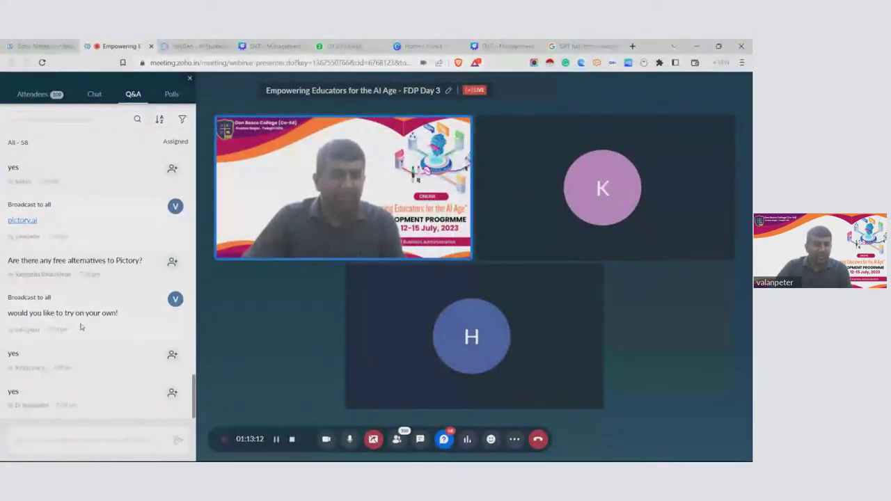
mouse_move(99, 371)
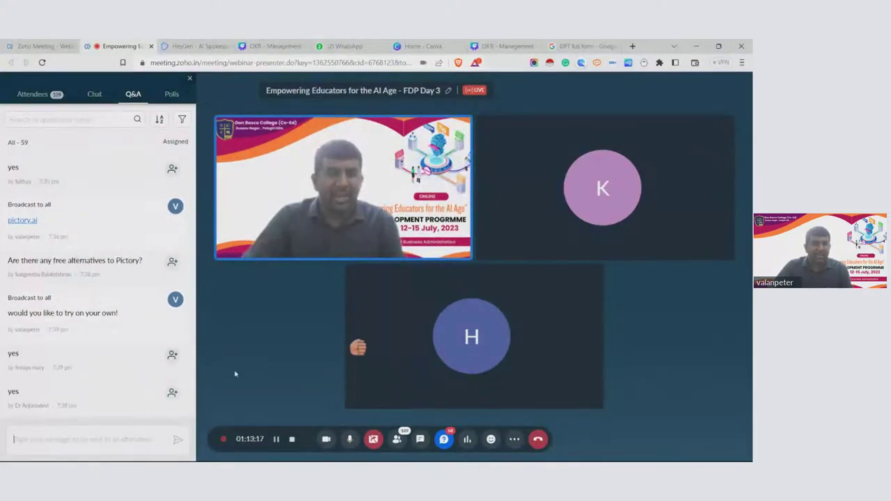
scroll(72, 402, "down", 2)
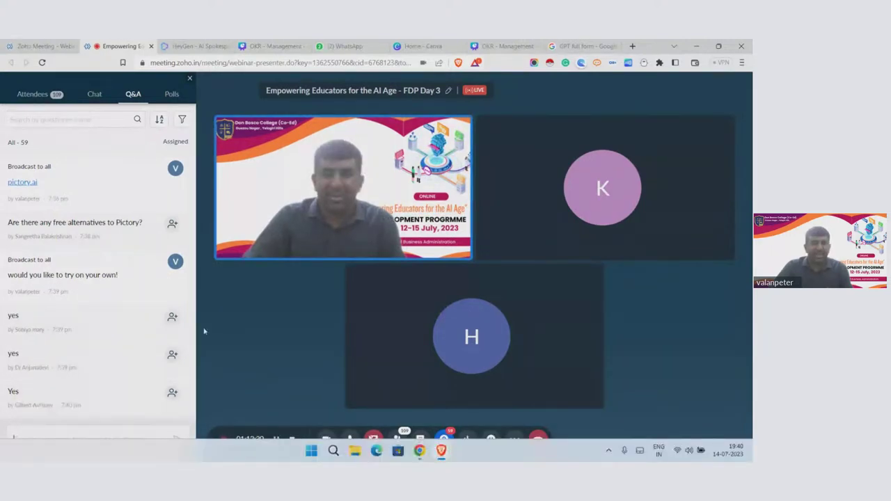
Return to Pictory and resume the video preview from the Battle of Britain scene
key("alt+Tab")
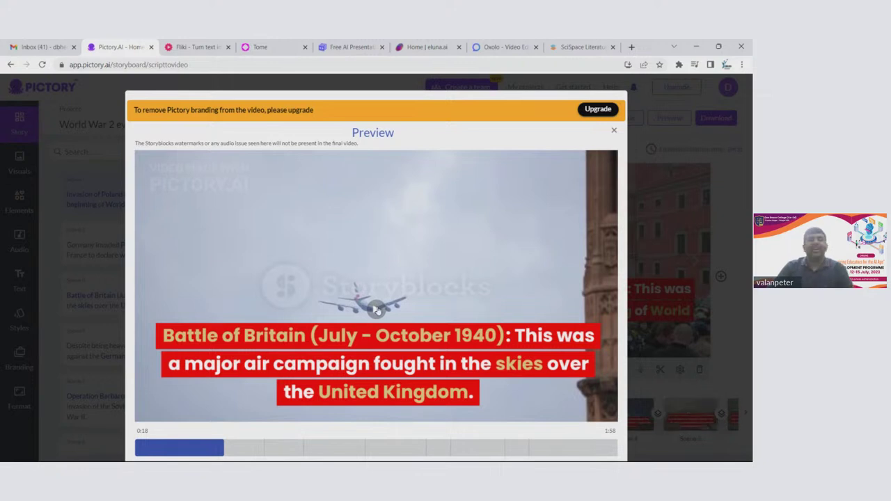
left_click(376, 309)
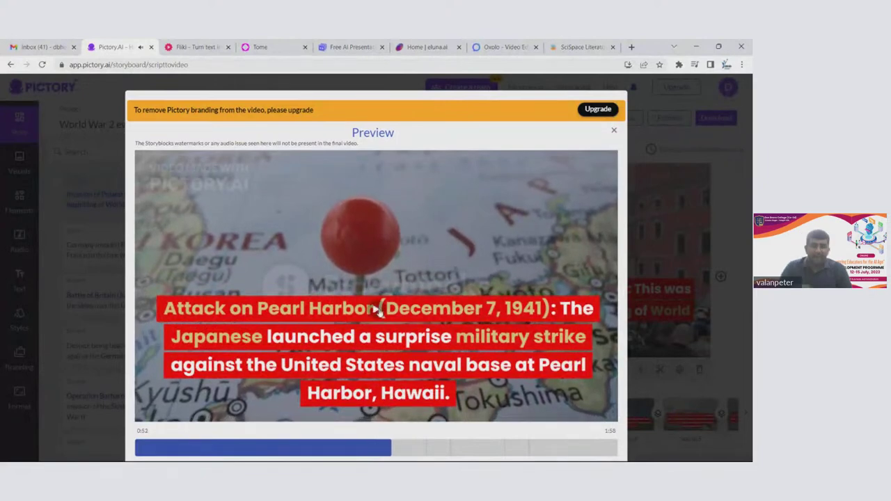
Check the webinar window briefly, return to the Pictory preview, and rewind it to replay the Operation Barbarossa scene
key("alt+Tab")
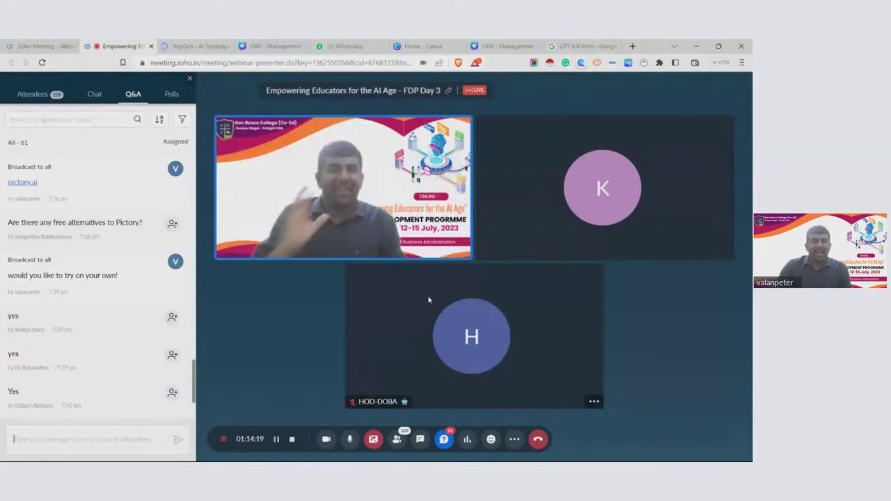
key("alt+Tab")
key("alt+Tab")
key("alt+Tab")
key("alt+Tab")
key("alt+Tab")
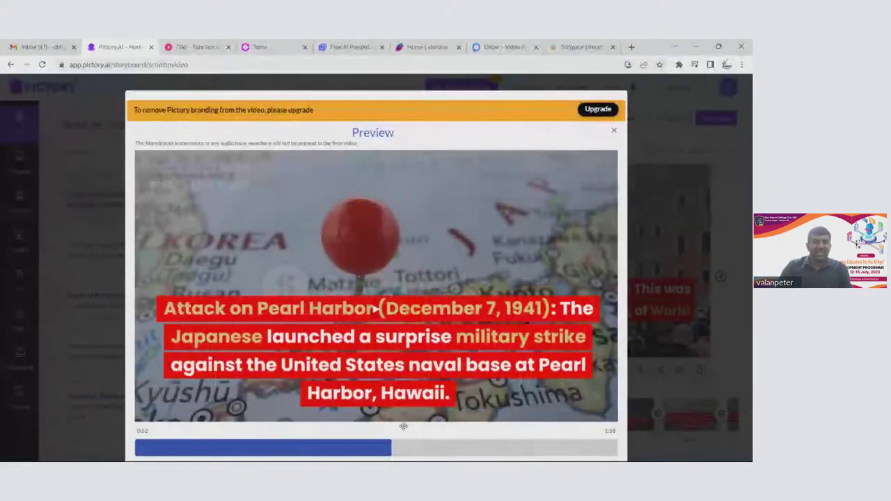
left_click(380, 450)
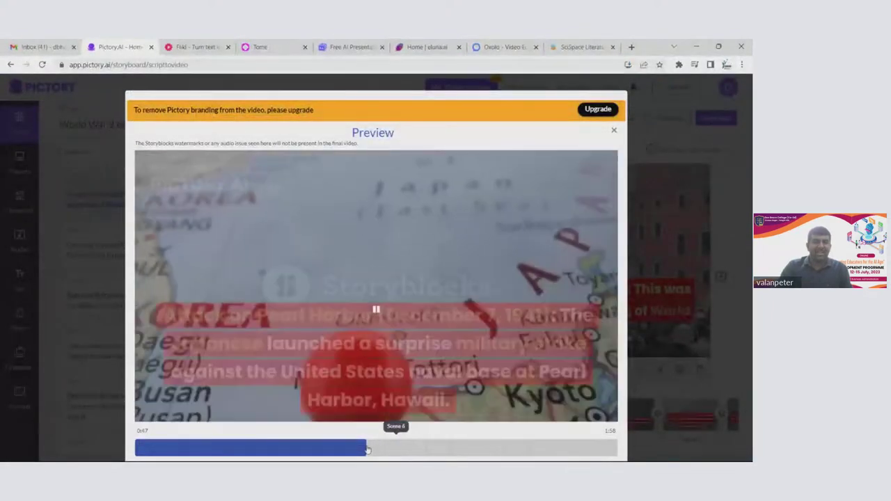
left_click(353, 451)
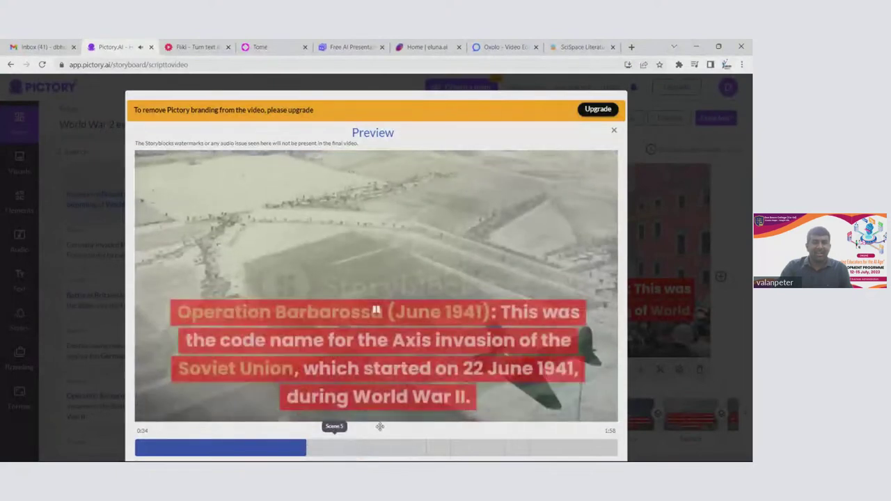
scroll(385, 315, "down", 1)
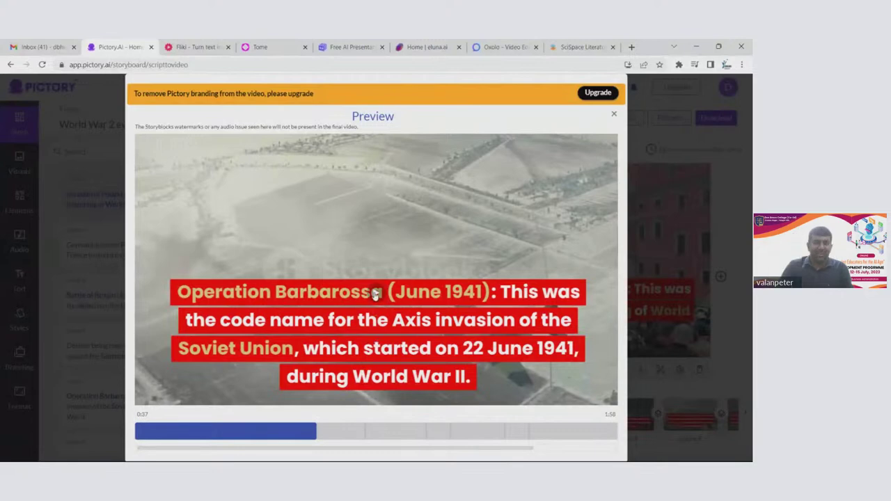
key("alt+Tab")
key("alt+Tab")
key("alt+Tab")
key("alt+Tab")
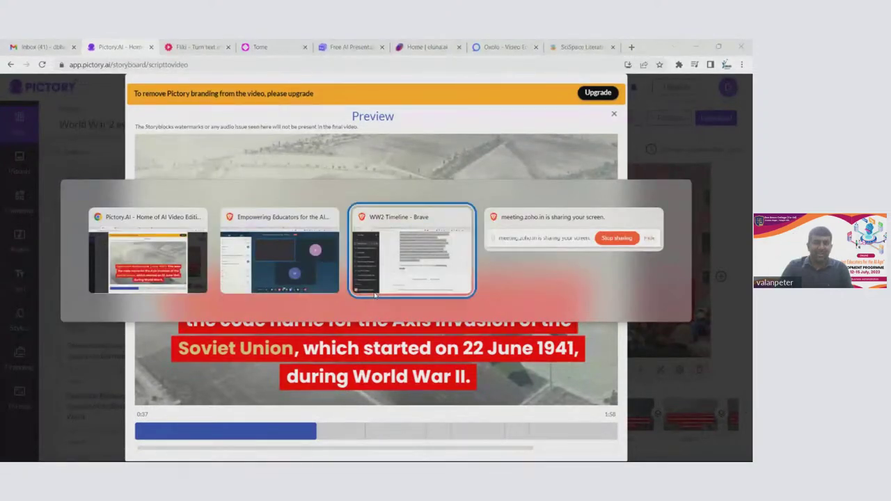
key("alt+Tab")
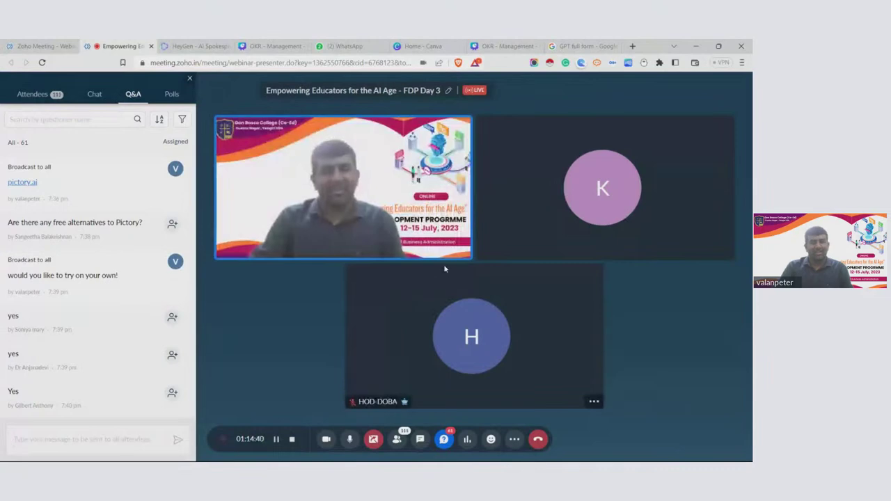
key("alt+Tab")
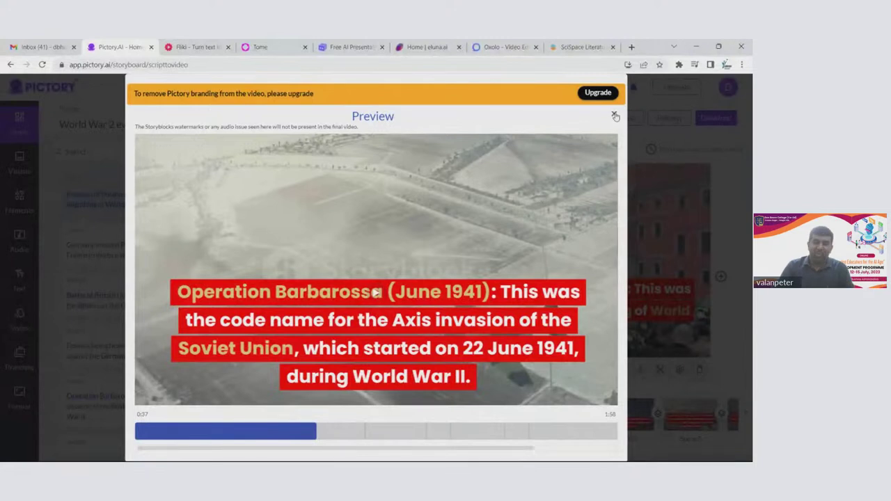
key("alt+Tab")
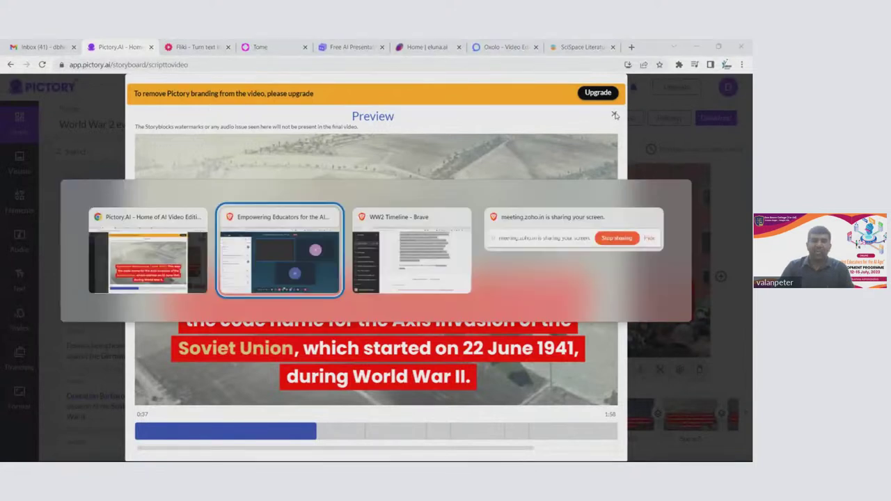
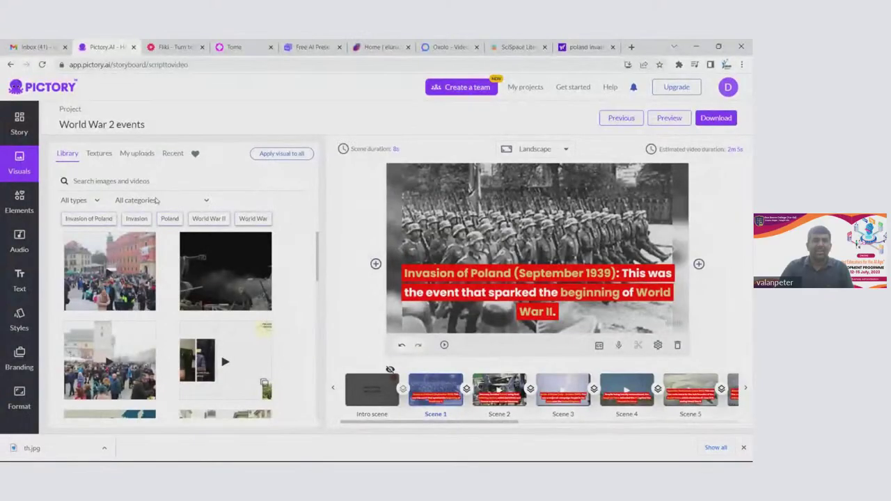
Open the uploaded visuals, choose the th image from the Desktop for upload, and dismiss the customisation prompt
left_click(137, 153)
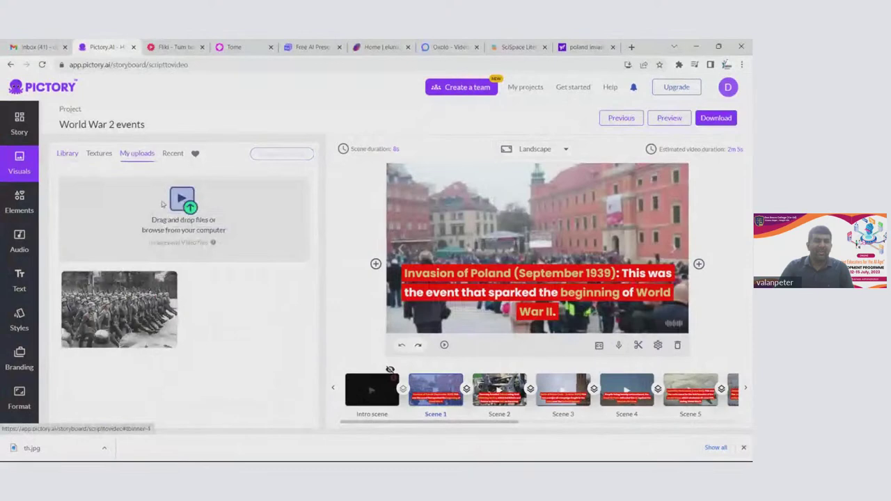
left_click(183, 224)
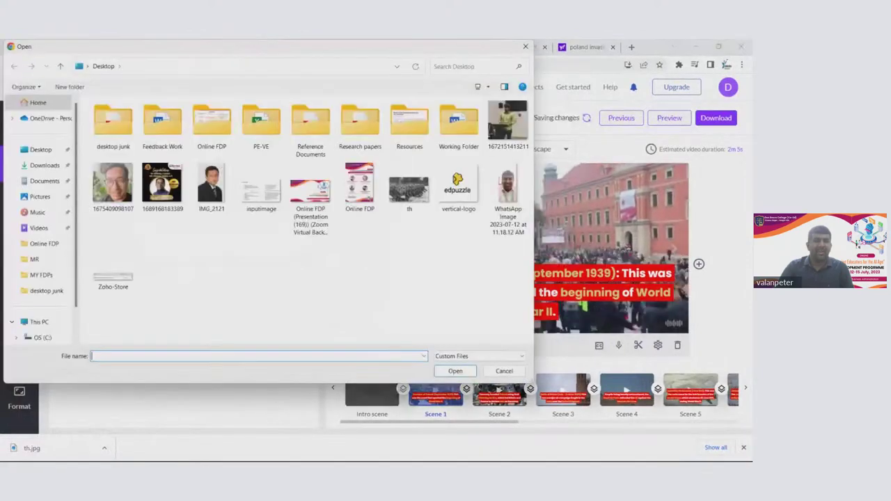
left_click(409, 188)
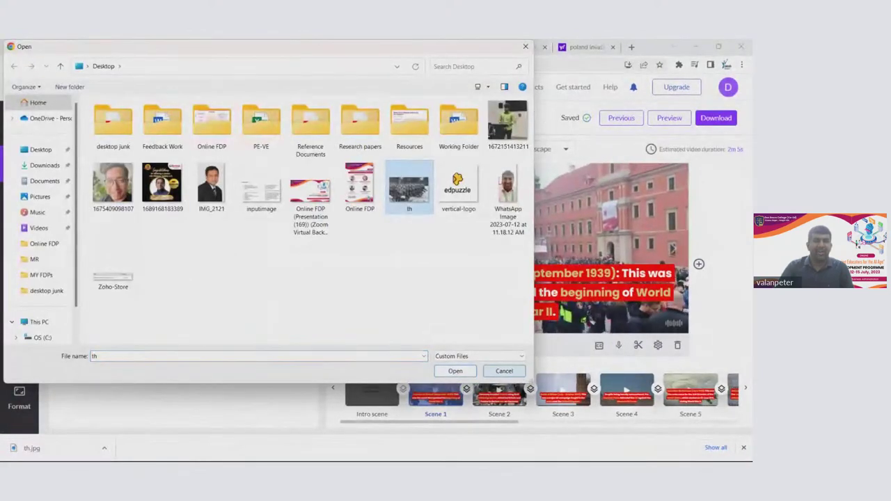
key("Return")
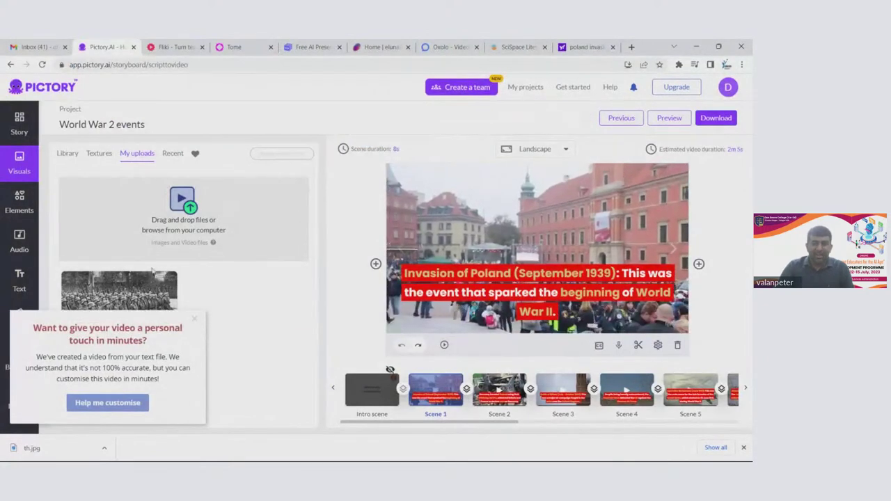
left_click(194, 318)
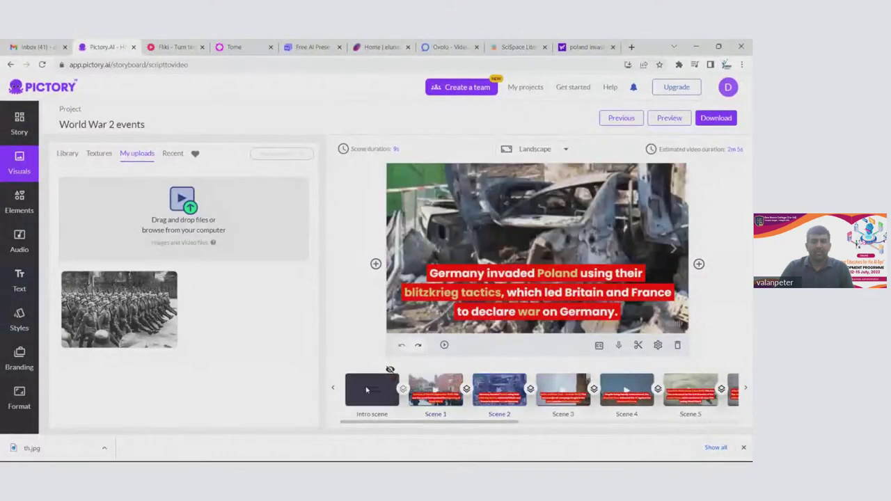
Replace Scene 1's visual with the uploaded marching soldiers photo, and compare the scene with Scene 2
left_click(481, 385)
left_click(435, 389)
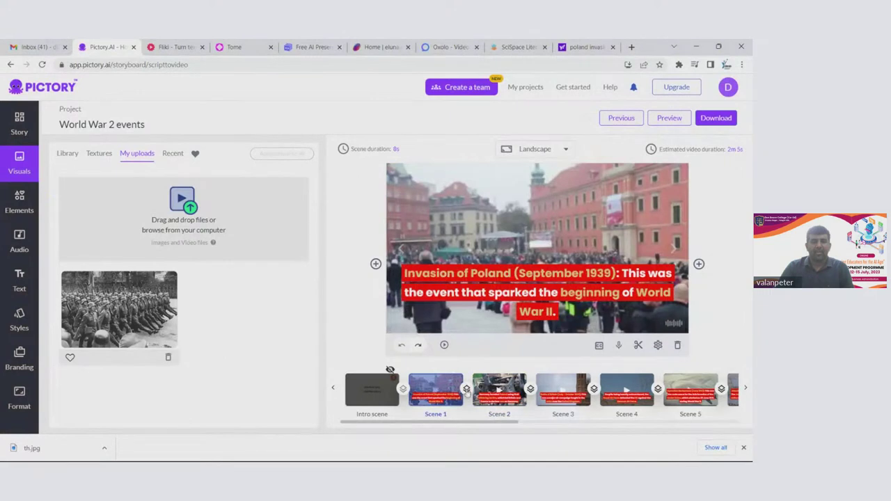
left_click(131, 314)
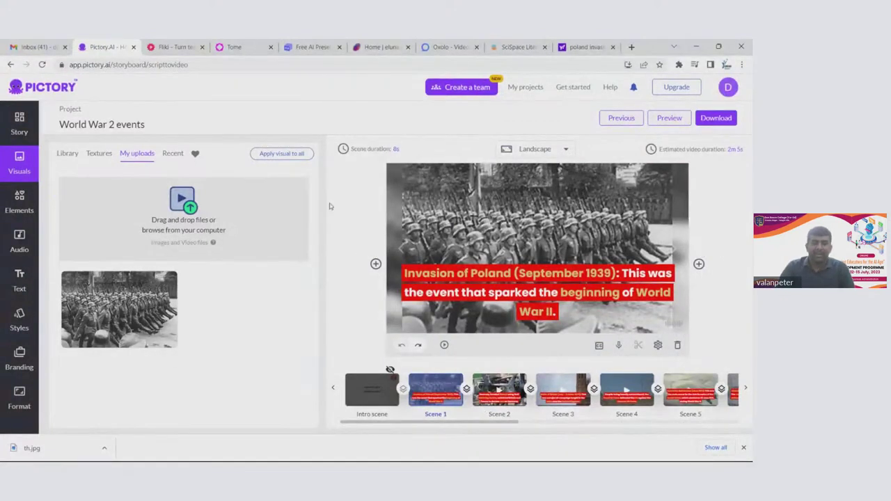
left_click(500, 386)
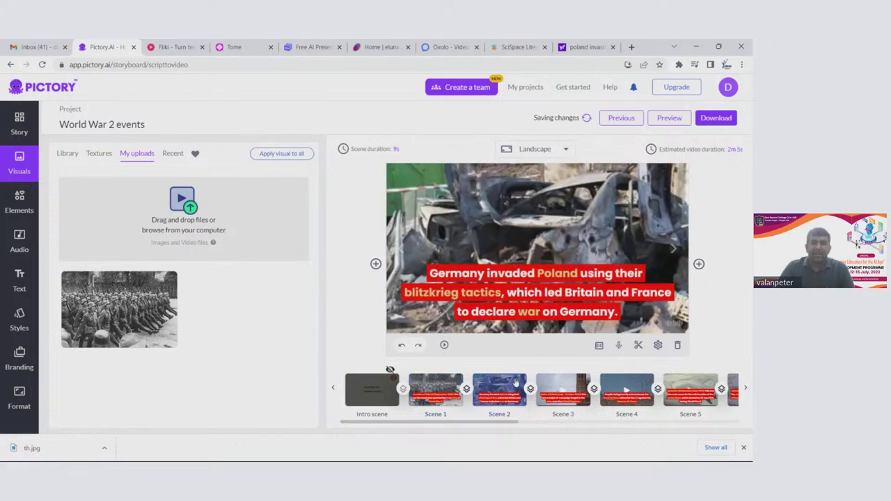
left_click(421, 385)
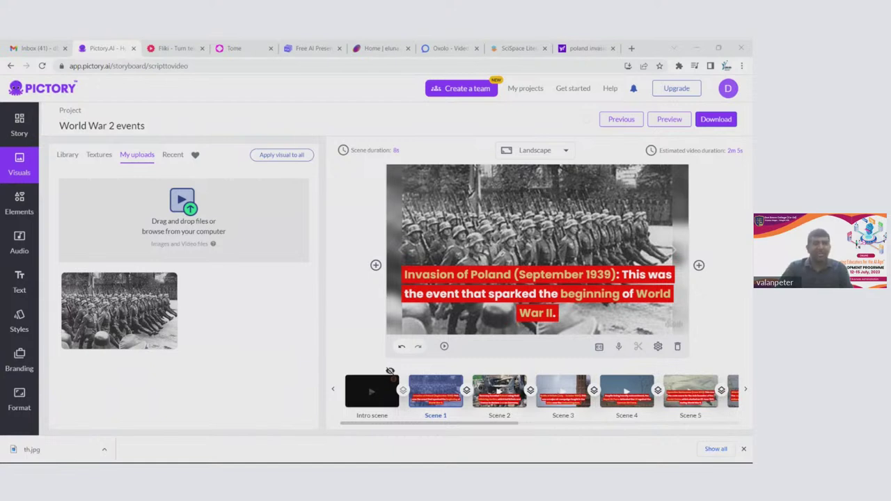
Switch to Fliki's files page, select its web address, and check the webinar window briefly before returning
left_click(178, 47)
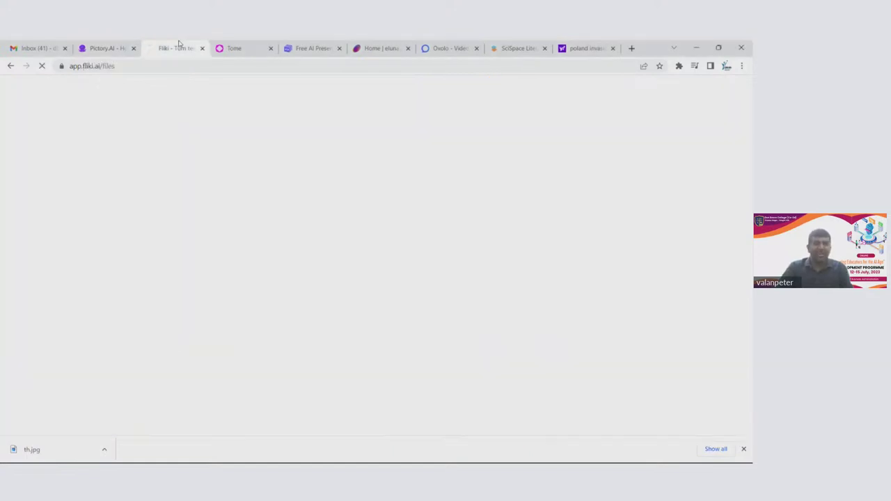
left_click(136, 65)
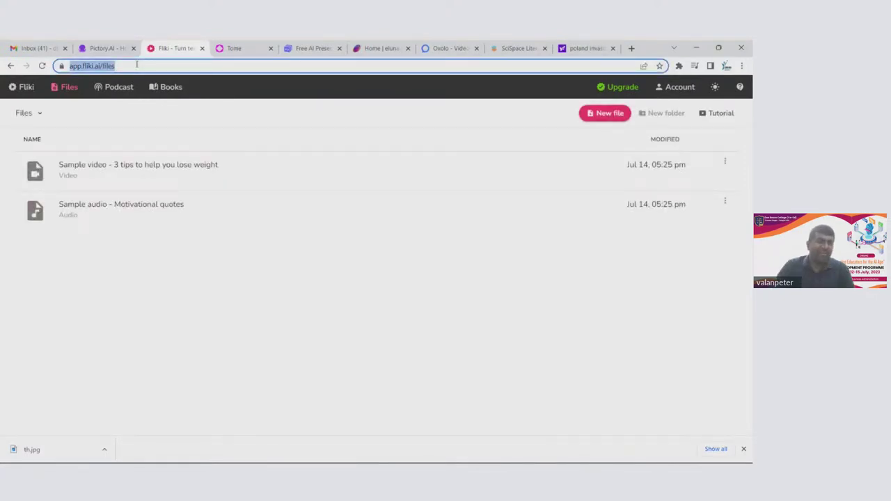
key("alt+Tab")
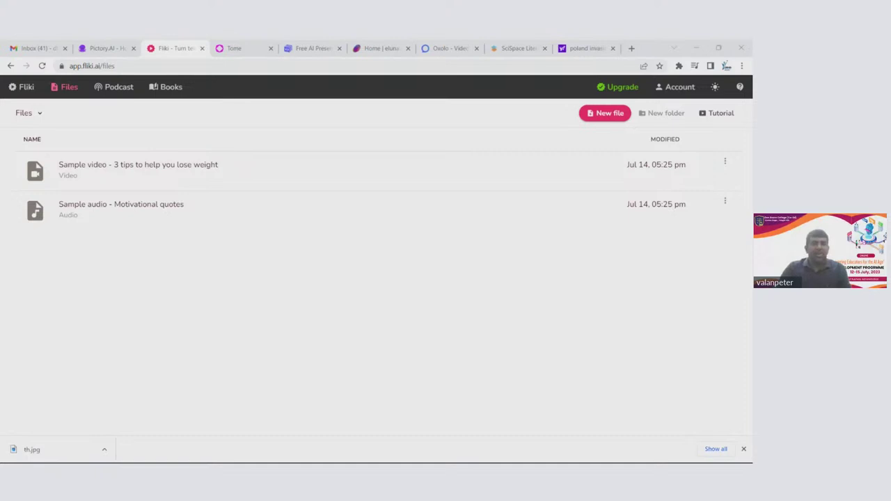
key("alt+Tab")
left_click(265, 329)
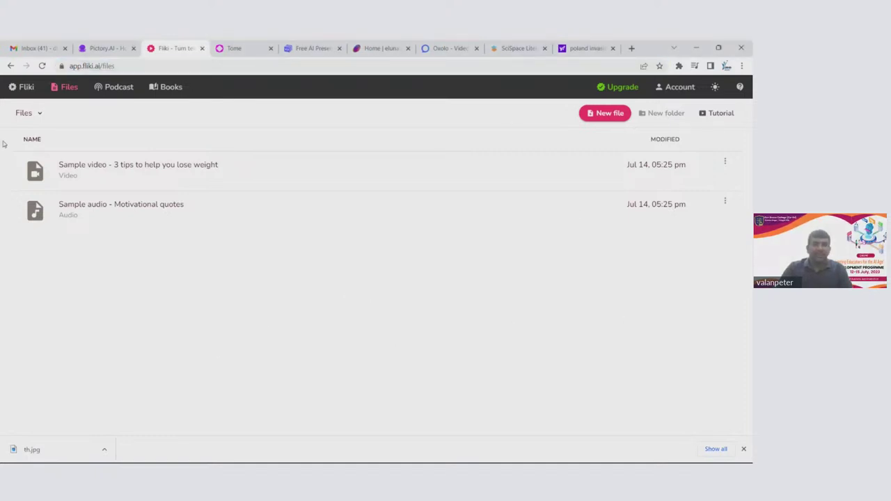
Create a new English video file in Fliki named "War war 2 events"
left_click(602, 114)
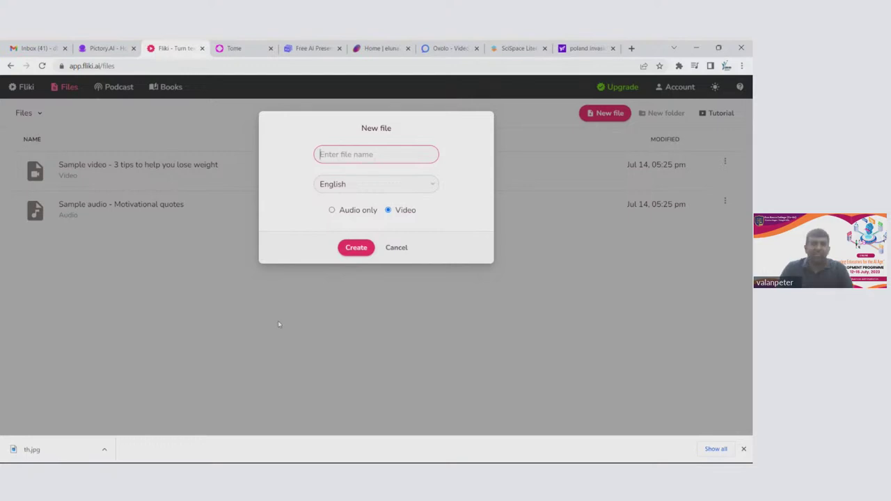
left_click(265, 289)
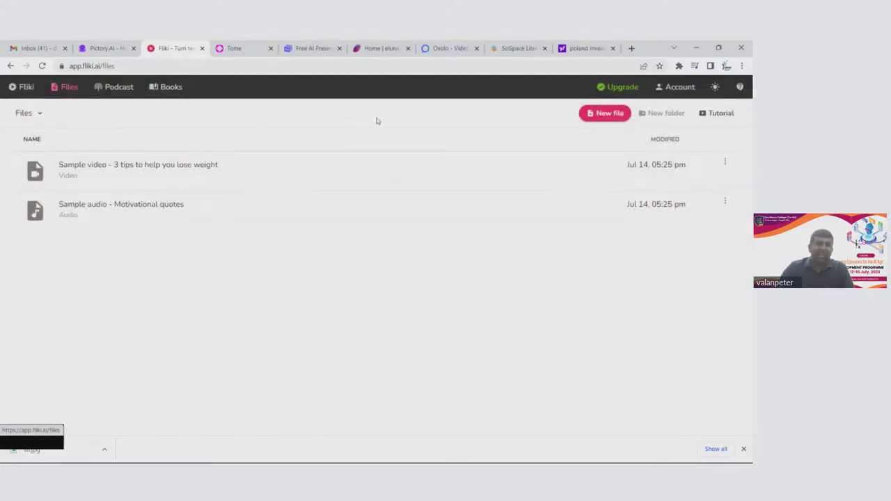
left_click(598, 113)
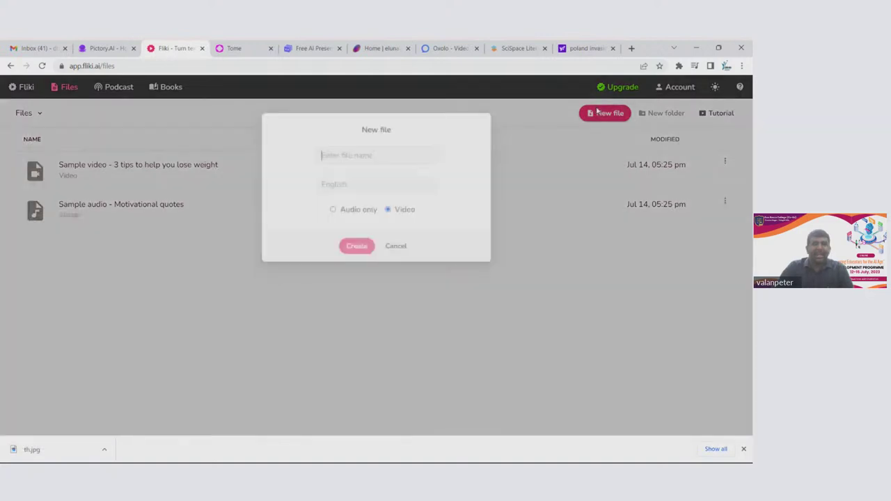
type("War")
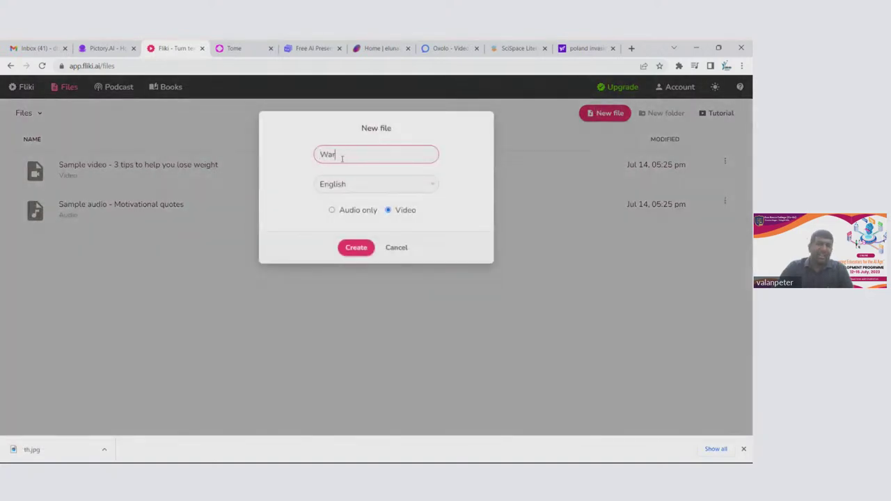
type(" wor")
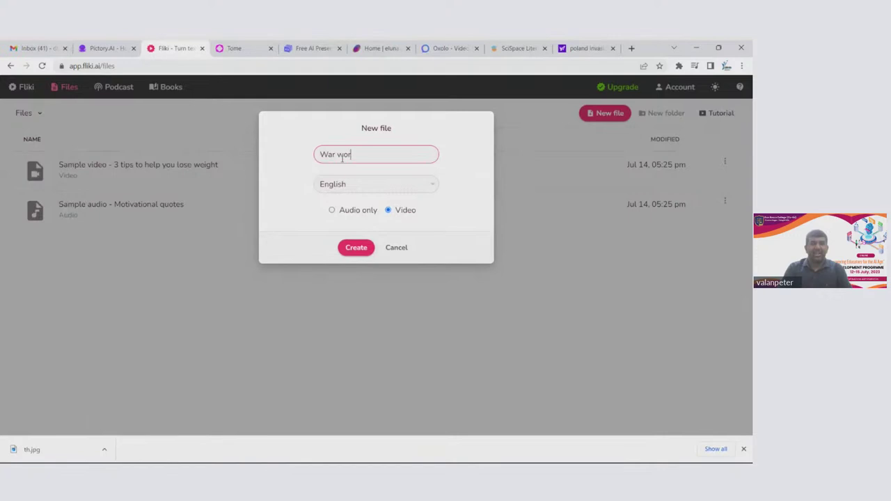
key("BackSpace")
key("BackSpace")
type("ar 2")
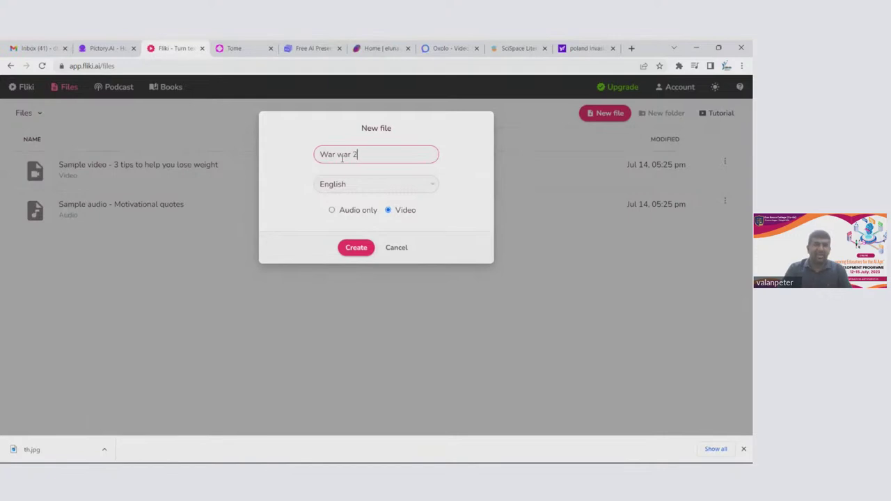
type(" events")
left_click(356, 249)
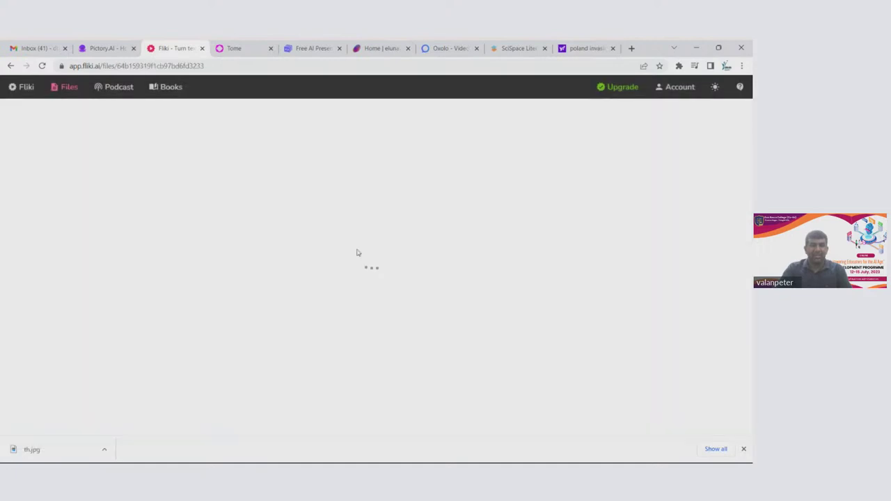
Compare the finished Pictory storyboard with the new Fliki file's empty scene, ending in Fliki
left_click(75, 46)
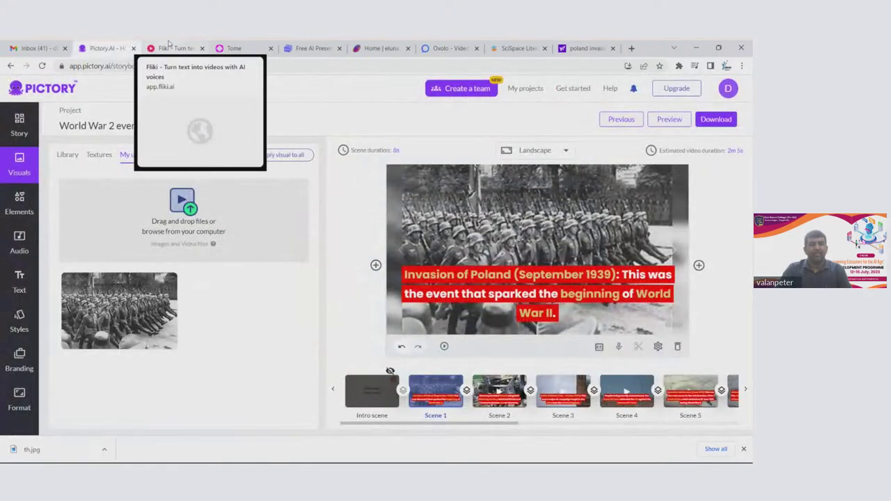
left_click(168, 46)
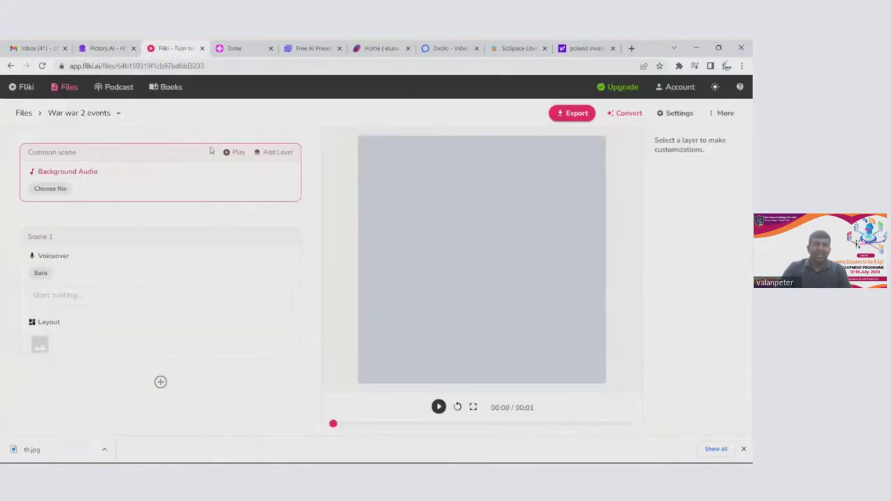
left_click(105, 48)
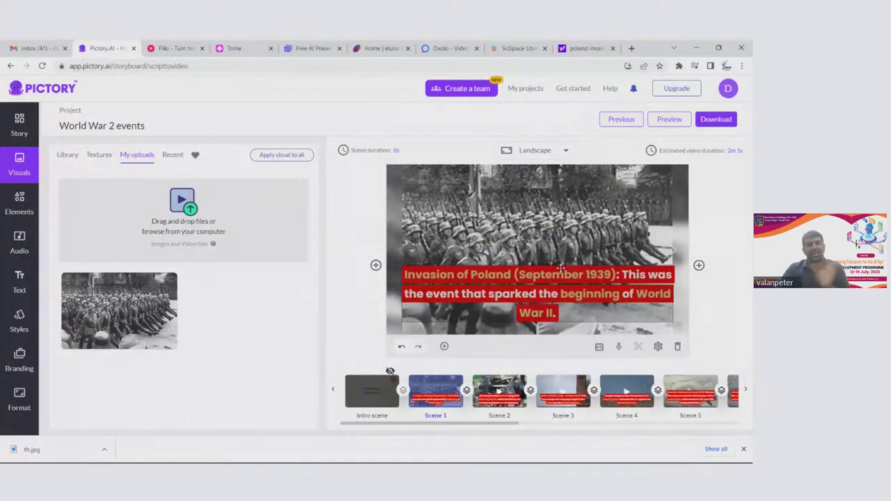
left_click(185, 46)
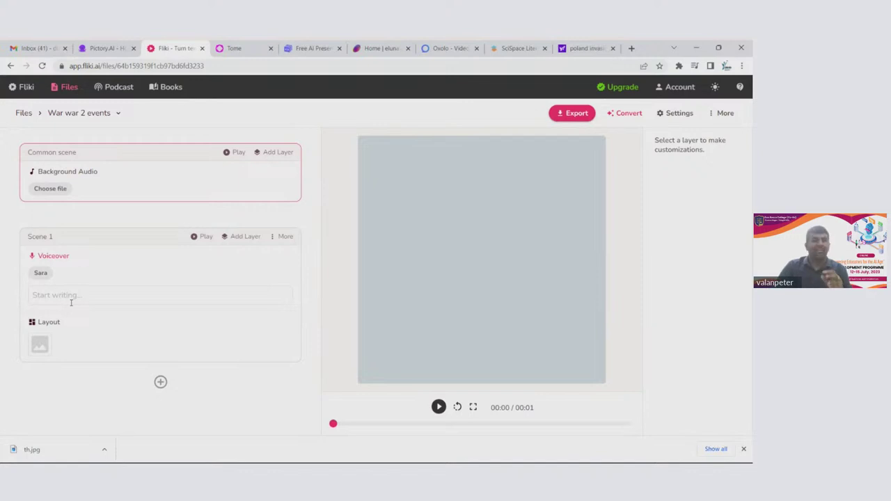
Switch to the Yahoo Poland invasion image results, open the tank photo in a new tab, and turn on Chrome's Memory Saver
left_click(572, 46)
right_click(417, 221)
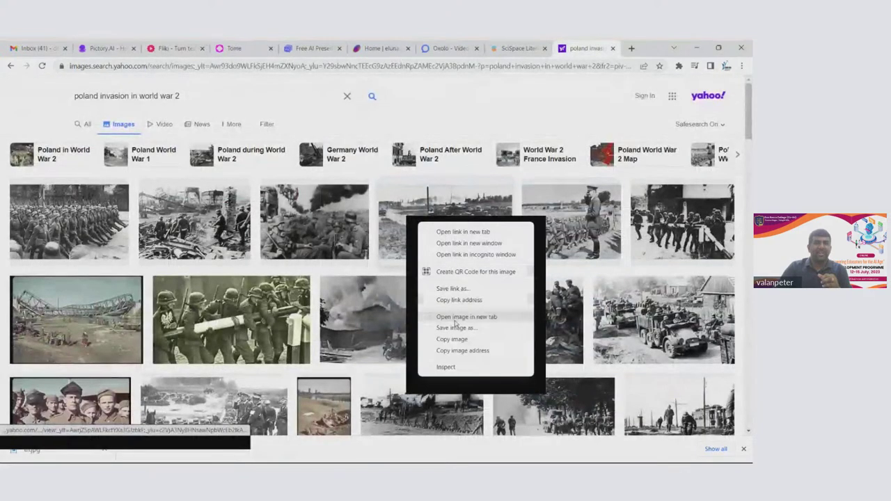
left_click(454, 319)
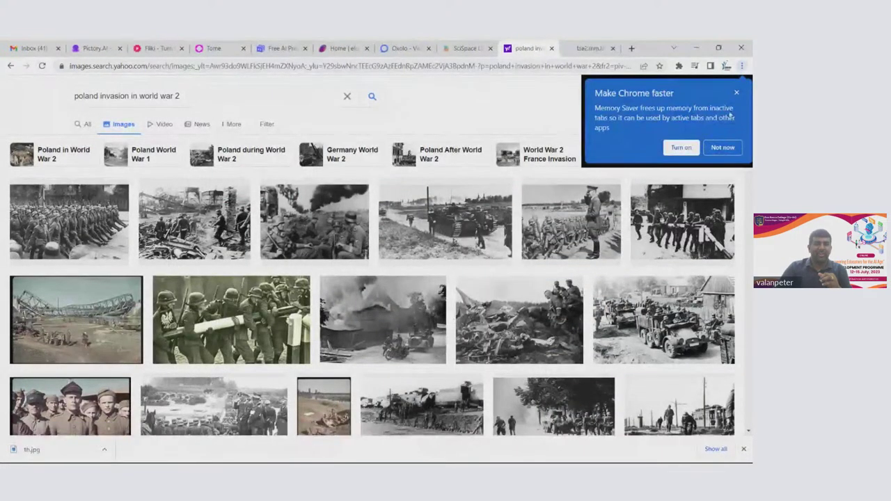
left_click(677, 148)
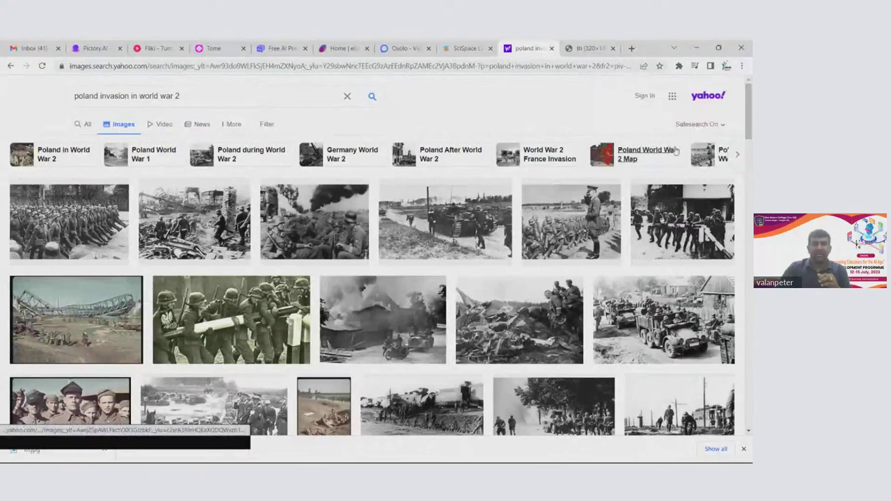
Save the black-and-white tank photo to the Desktop as th (1) in JPEG format
right_click(460, 216)
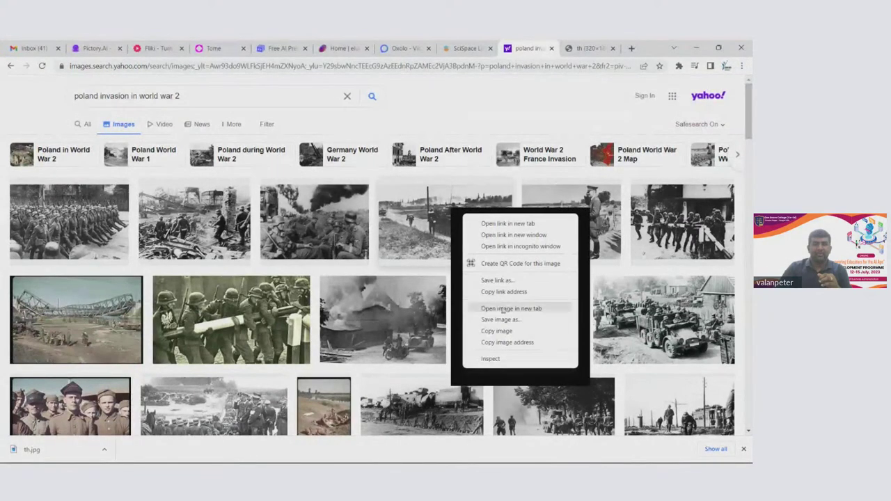
left_click(499, 319)
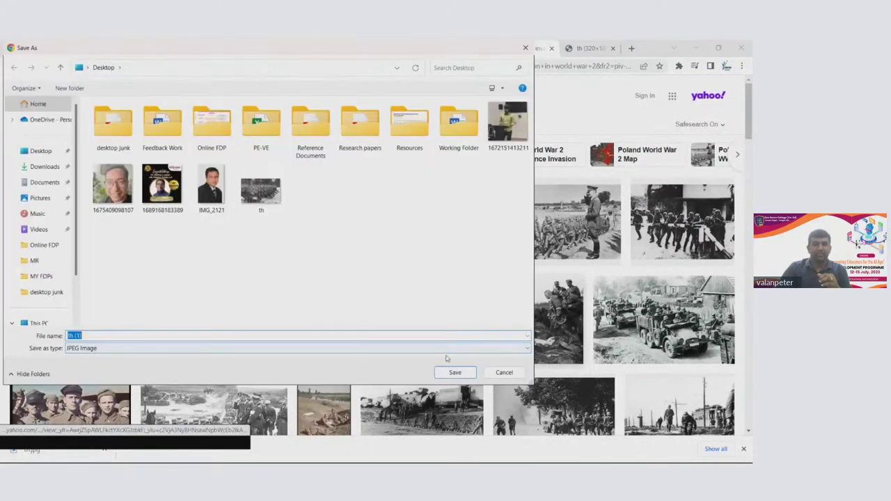
left_click(454, 372)
Save the photo of the military vehicle convoy to the Desktop as th (2) in JPEG format
right_click(516, 286)
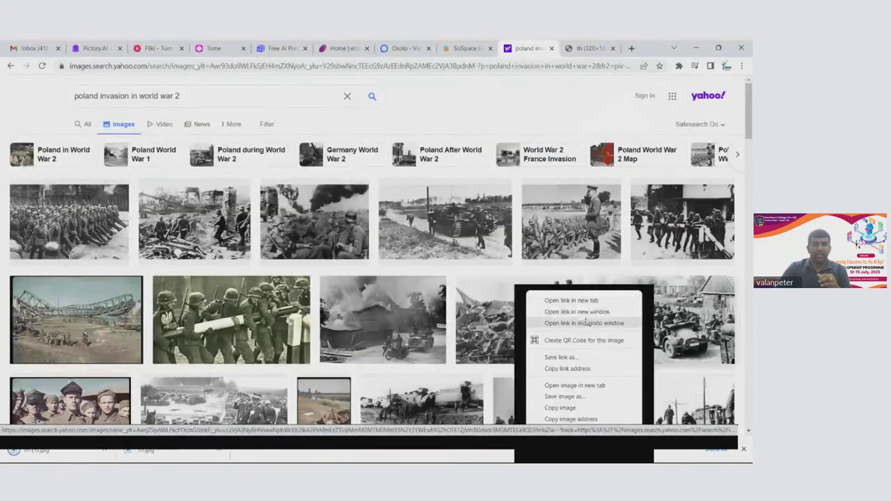
scroll(613, 209, "down", 2)
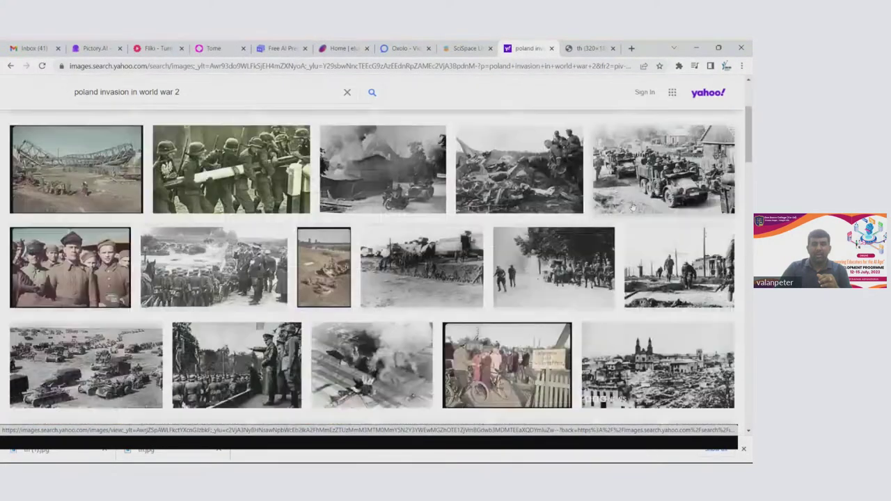
right_click(614, 166)
left_click(651, 277)
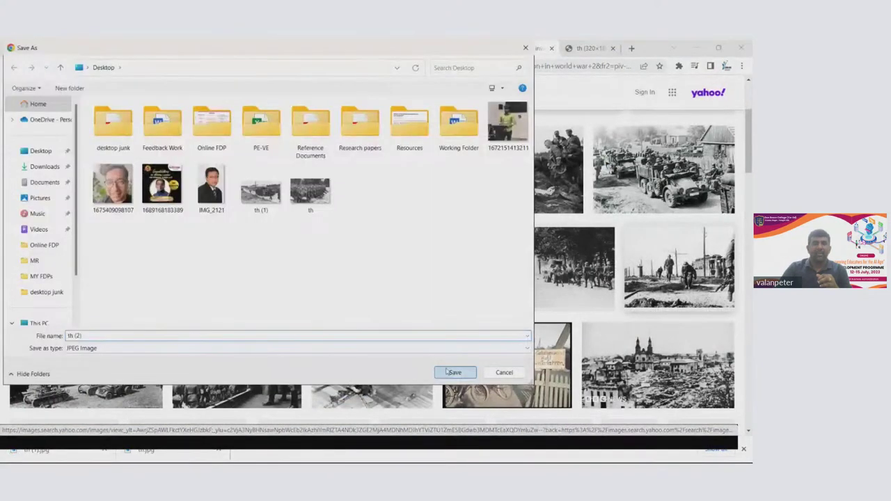
left_click(454, 372)
Save the colour photo of the group of uniformed soldiers and look for further images in the results
right_click(53, 237)
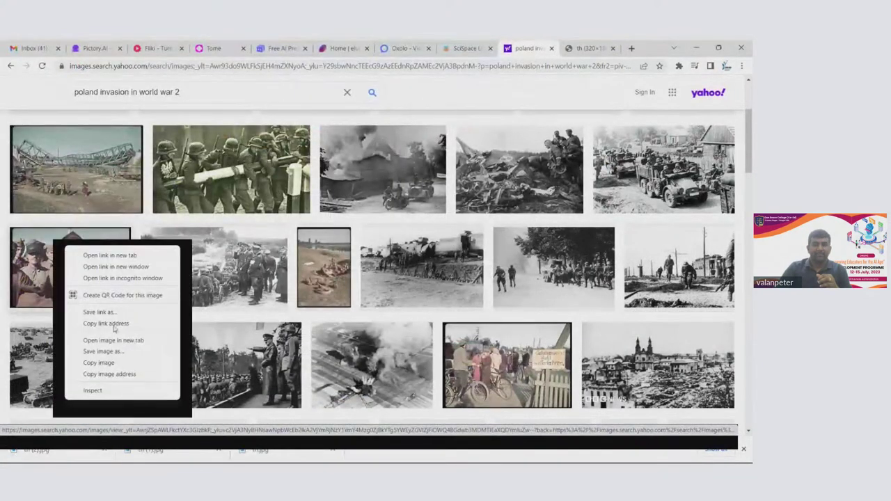
left_click(111, 349)
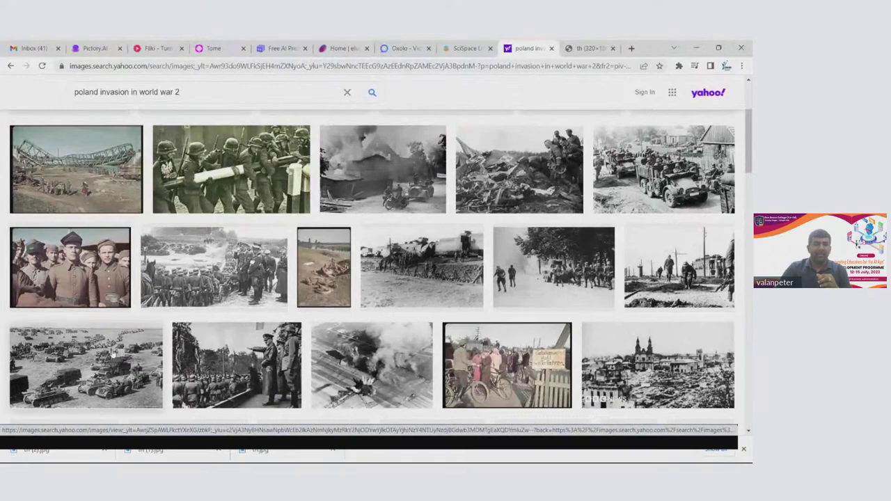
scroll(345, 202, "down", 2)
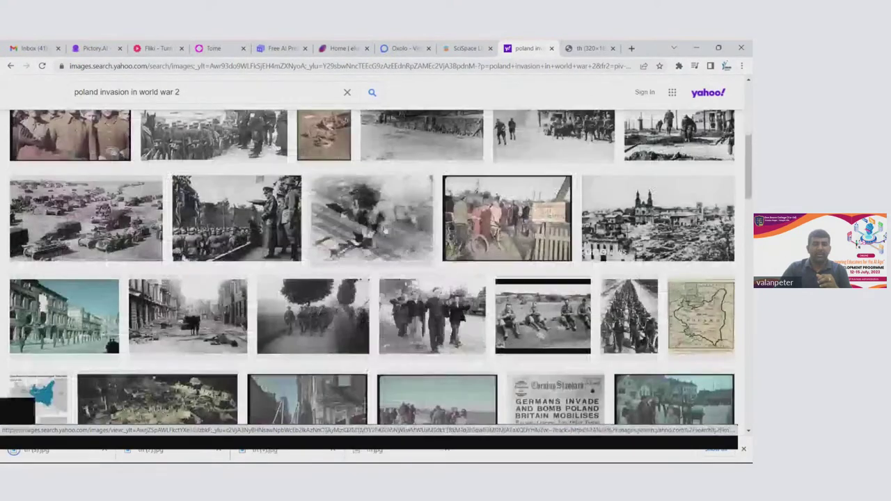
Save the aerial bombing photo to the Desktop as th (4) and switch to the War war 2 events file in Fliki
right_click(345, 198)
left_click(387, 303)
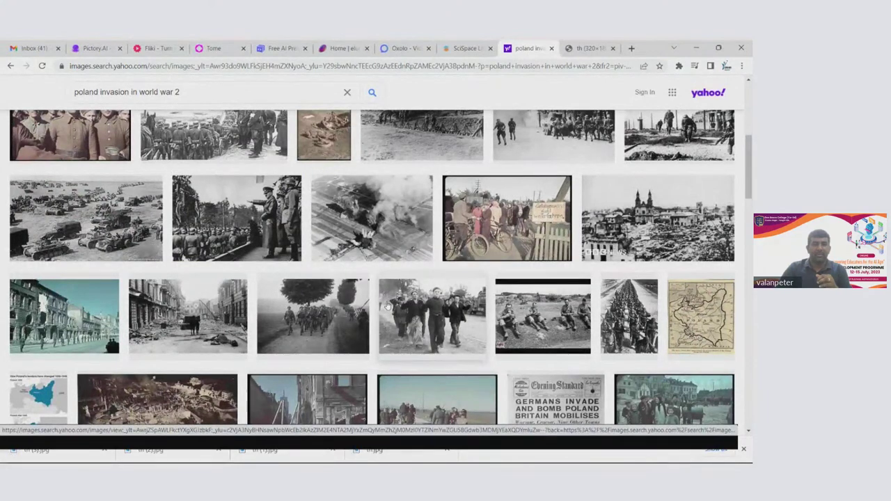
left_click(158, 48)
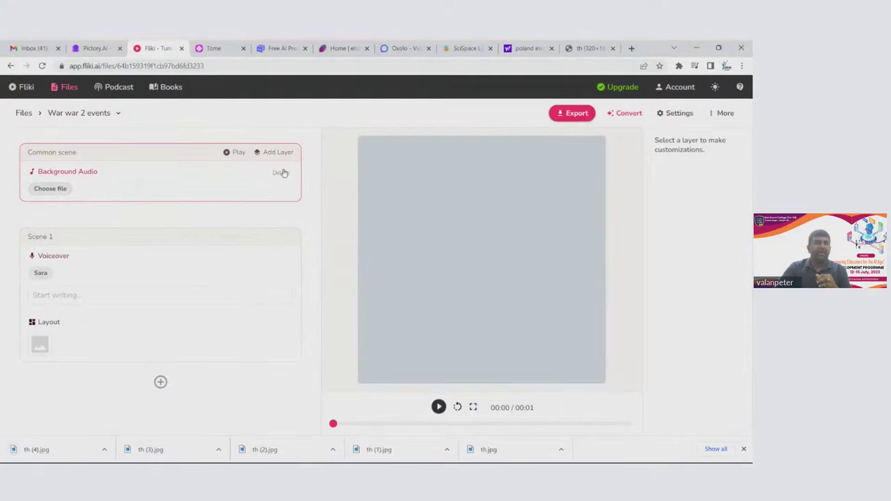
Enter the Invasion of Poland (September 1939) paragraph as the voiceover text of Scene 1
left_click(281, 173)
key("Escape")
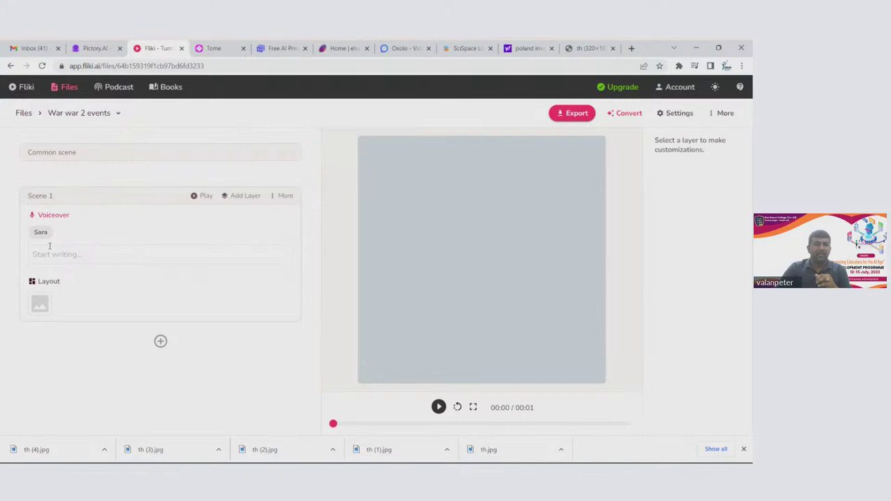
left_click(49, 256)
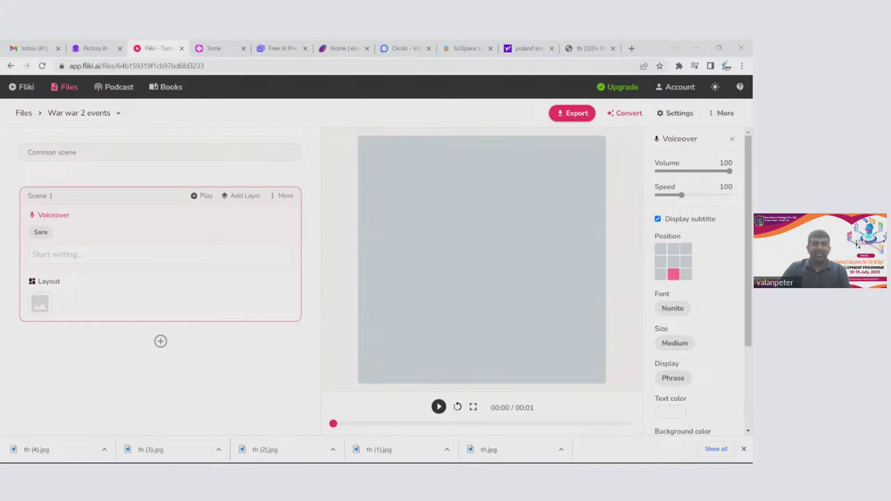
left_click(140, 175)
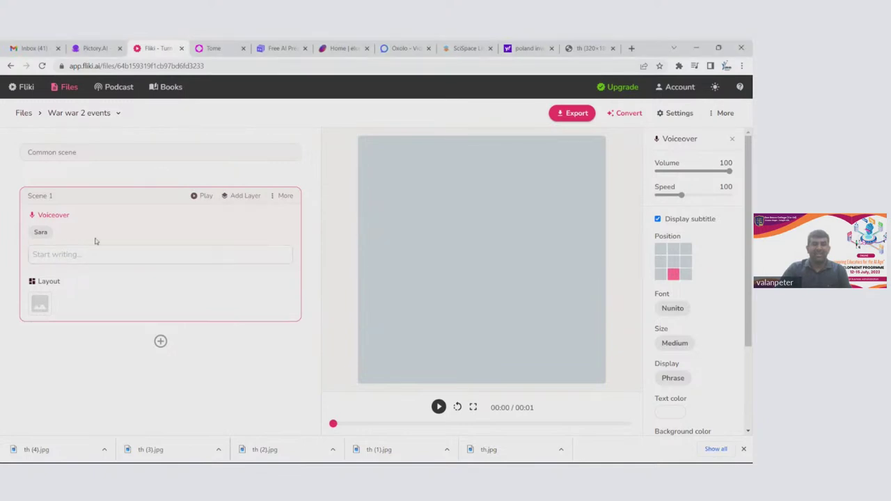
type("Invasion of Poland (September 1939): This was the event that sparked the beginning of World War II. Germany invaded Poland using their blitzkrieg tactics, which led Britain and France to declare war on Germany.")
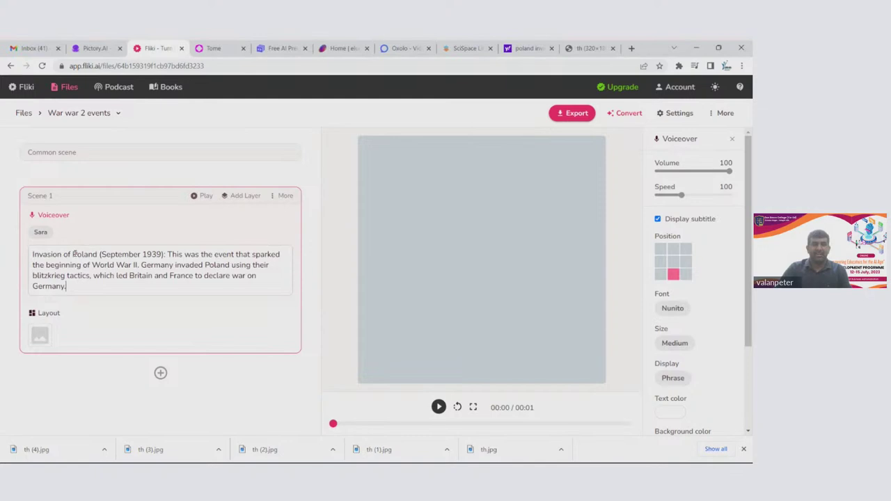
Upload the marching soldiers photo th from the Desktop to the media library and set it as Scene 1's layout image
left_click(41, 338)
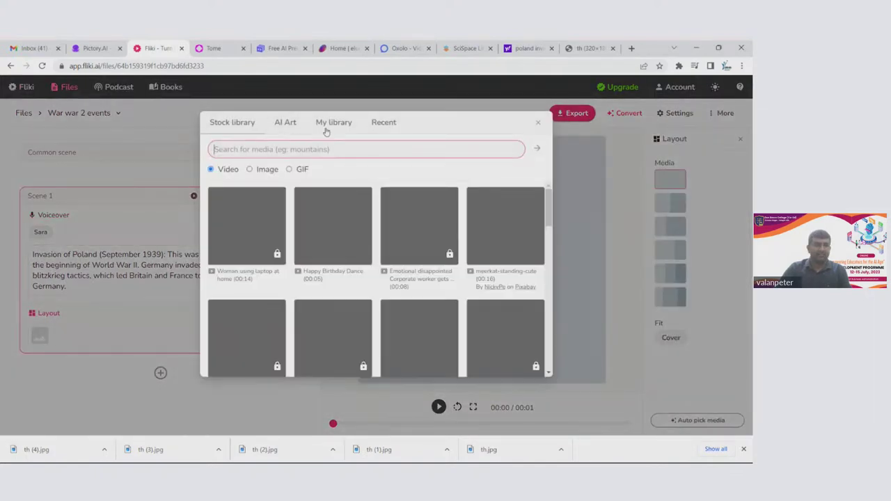
left_click(336, 124)
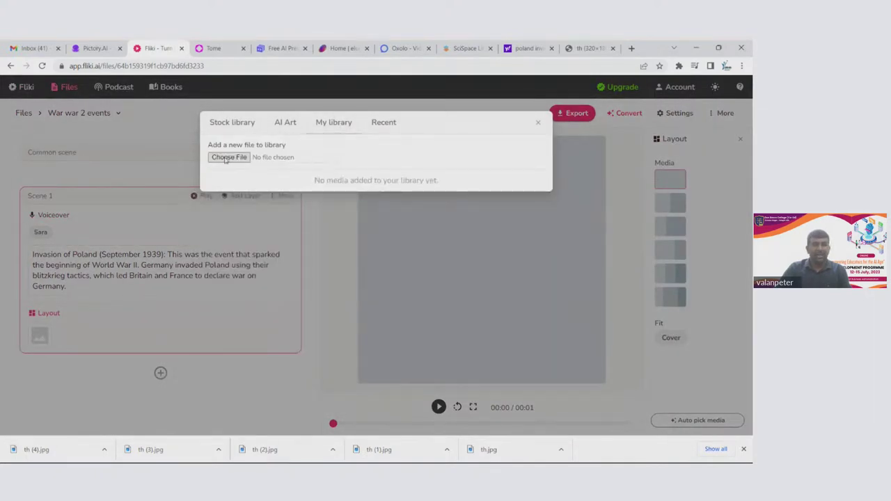
left_click(226, 159)
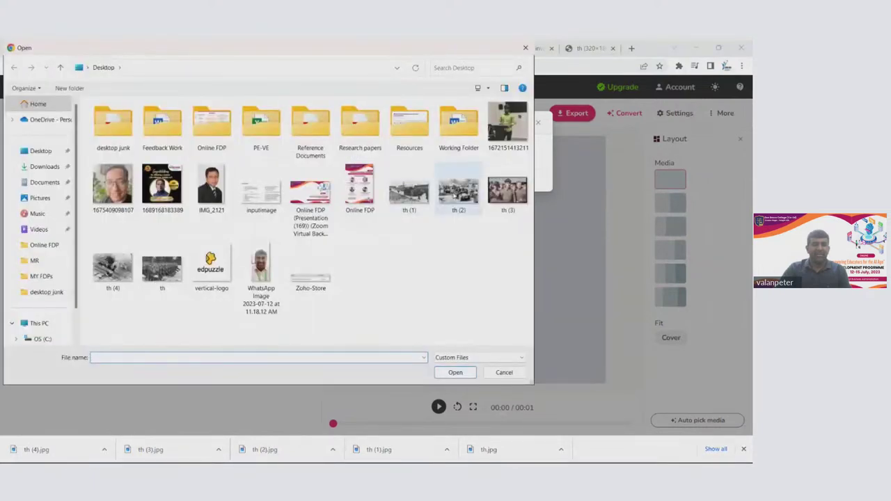
left_click(162, 268)
left_click(455, 372)
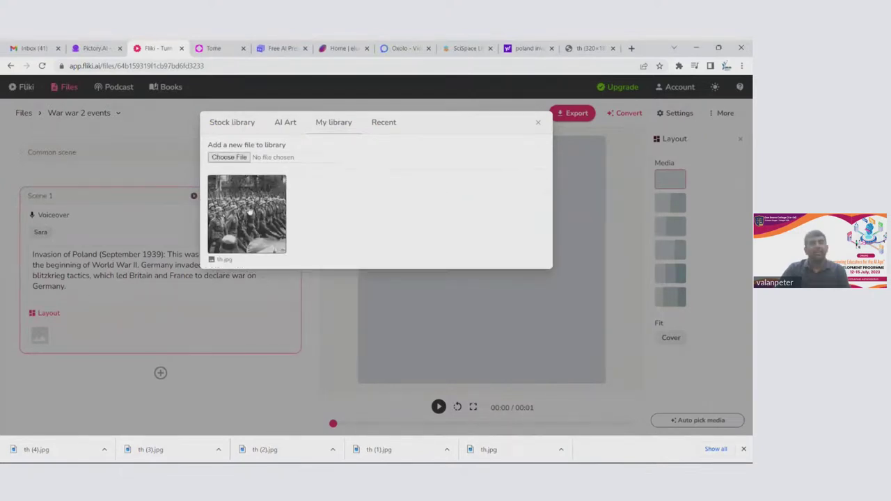
left_click(248, 210)
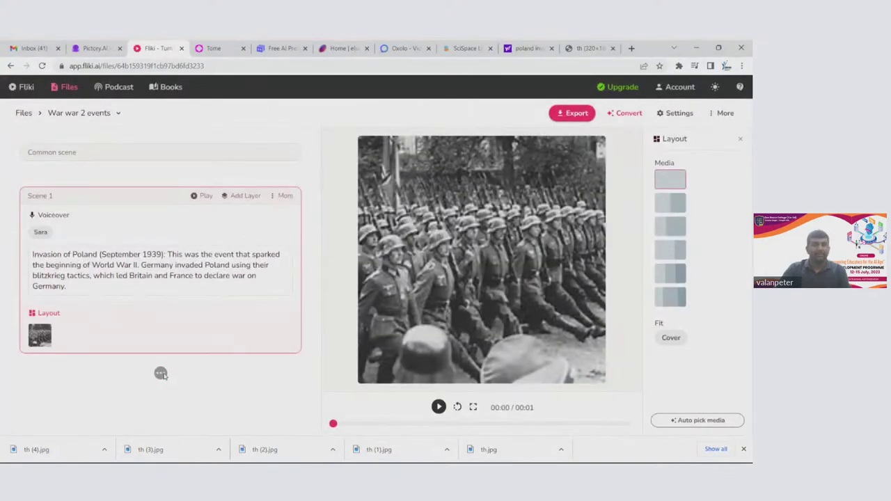
Add Scene 2 and enter the Battle of Britain (July - October 1940) paragraph as its voiceover text
left_click(160, 374)
scroll(299, 332, "down", 2)
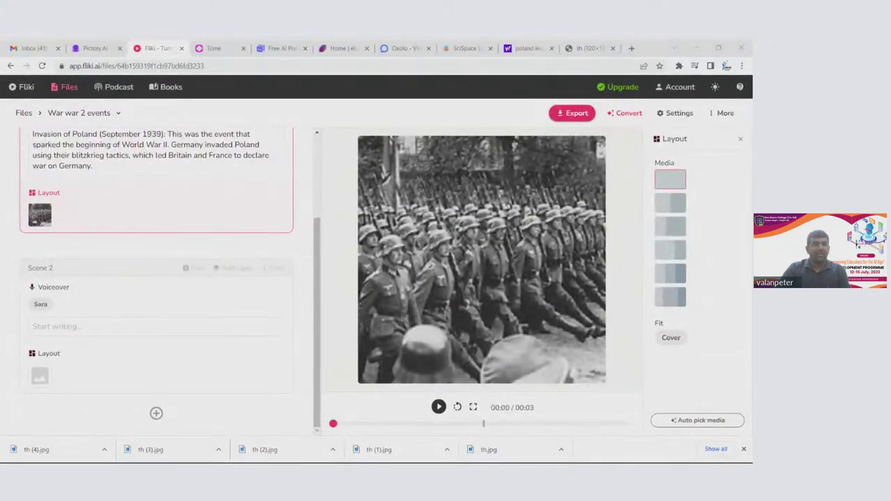
left_click(64, 327)
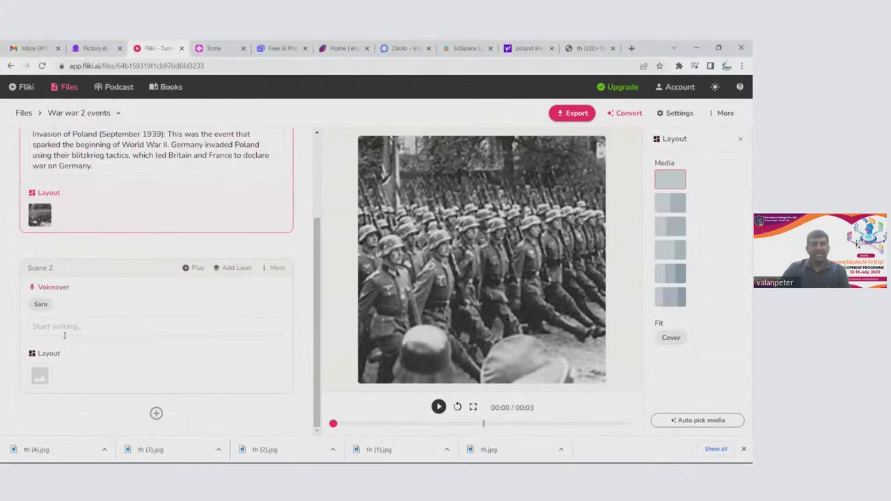
type("Battle of Britain (July - October 1940): This was a major air campaign fought in the skies over the United Kingdom. Despite being heavily outnumbered, the Royal Air Force defended the UK against the German Air Force.")
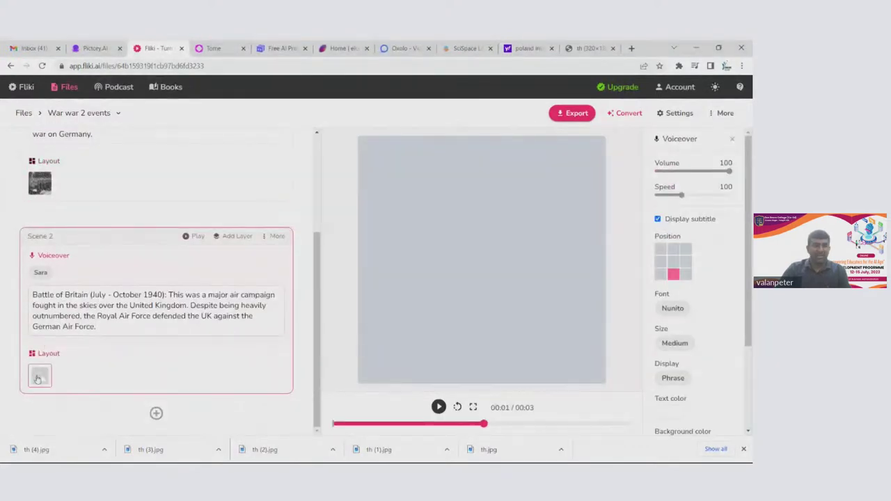
Upload the military vehicle convoy photo th (2) from the Desktop and set it as Scene 2's layout image
left_click(40, 376)
left_click(326, 126)
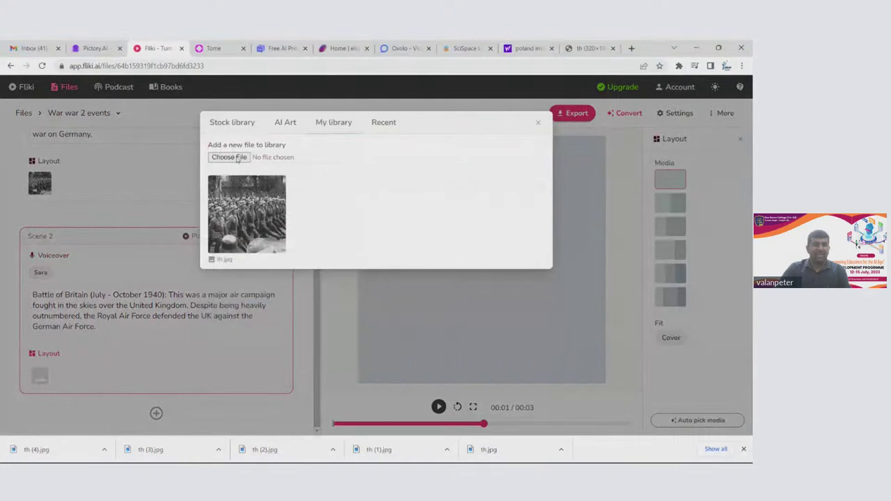
left_click(238, 158)
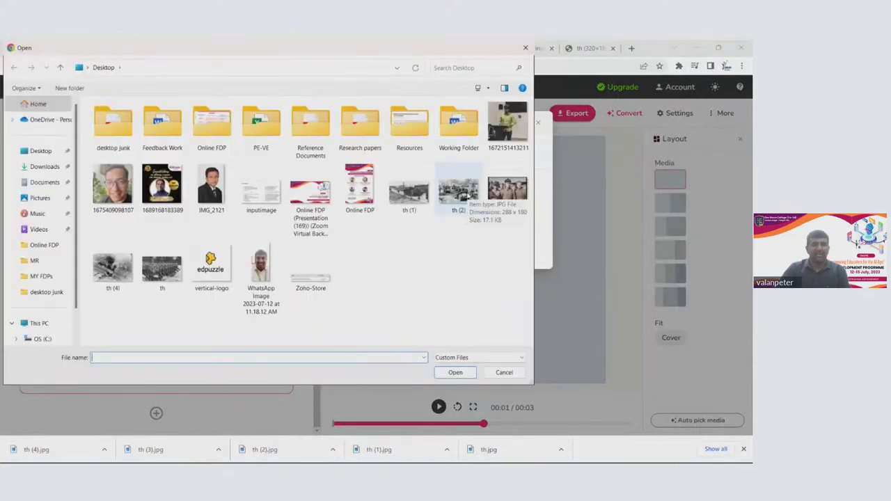
left_click(454, 192)
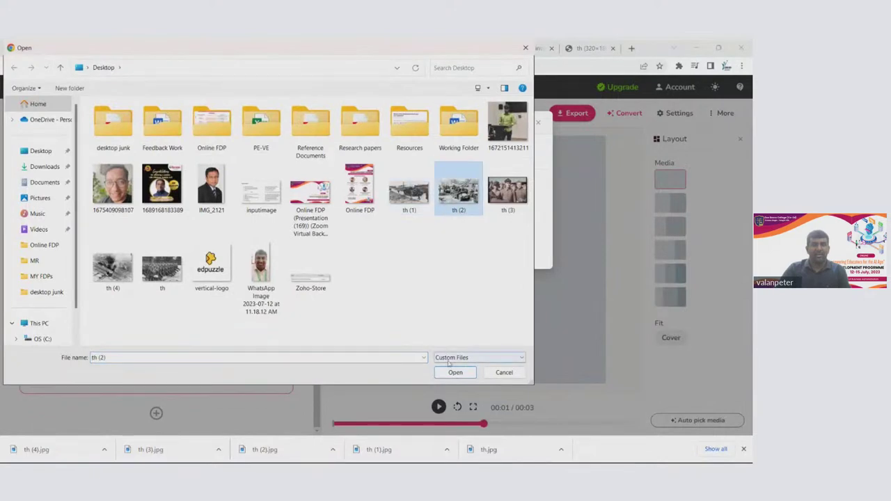
left_click(455, 372)
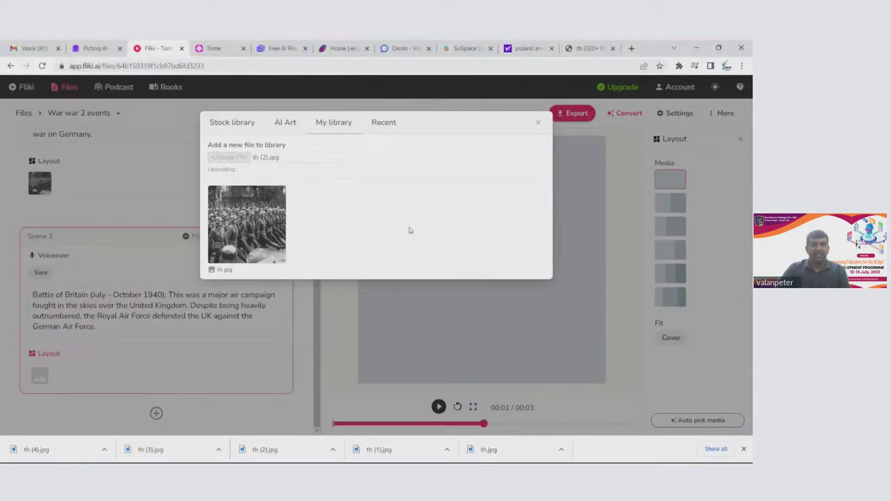
left_click(254, 217)
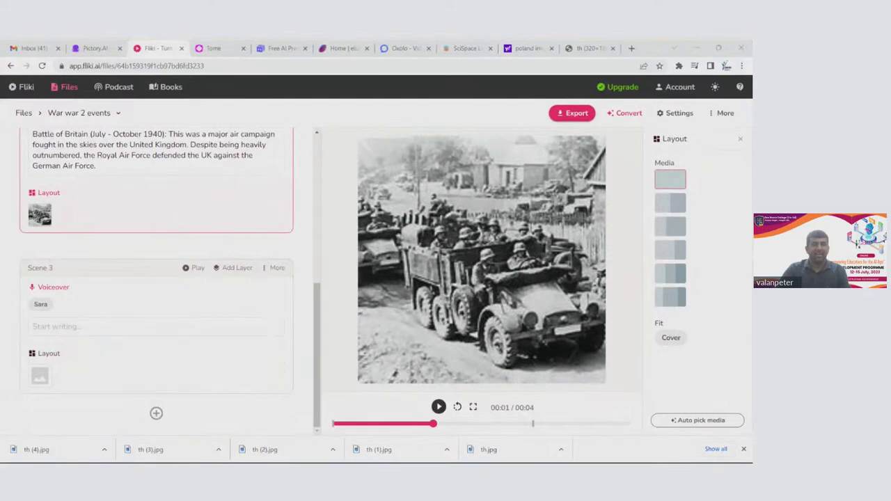
Enter the Hiroshima and Nagasaki bombings paragraph as Scene 3's voiceover and upload th (4) from the Desktop to the media library
left_click(58, 324)
type("Hiroshima and Nagasaki bombings (August 6 and 9, 1945): The United States dropped two atomic bombs on the Japanese cities of Hiroshima and Nagasaki. This led to Japan's unconditional surrender and the end of World War II.")
left_click(40, 408)
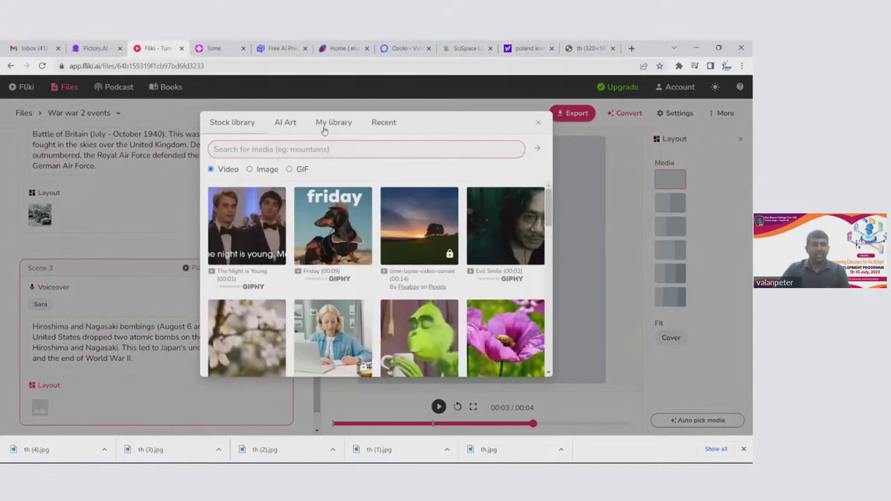
left_click(327, 124)
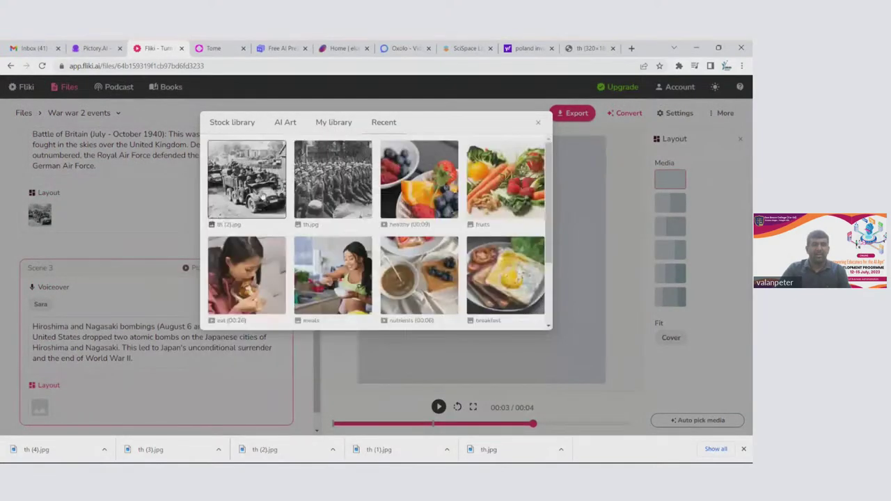
left_click(322, 123)
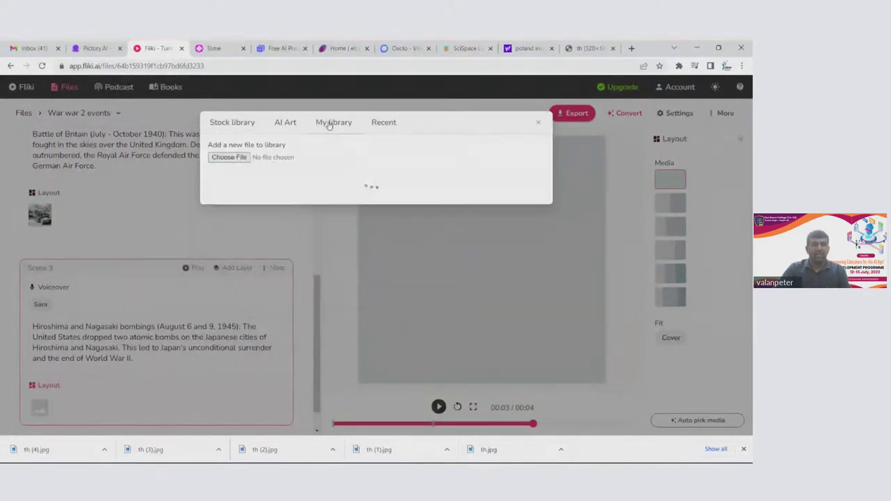
left_click(232, 157)
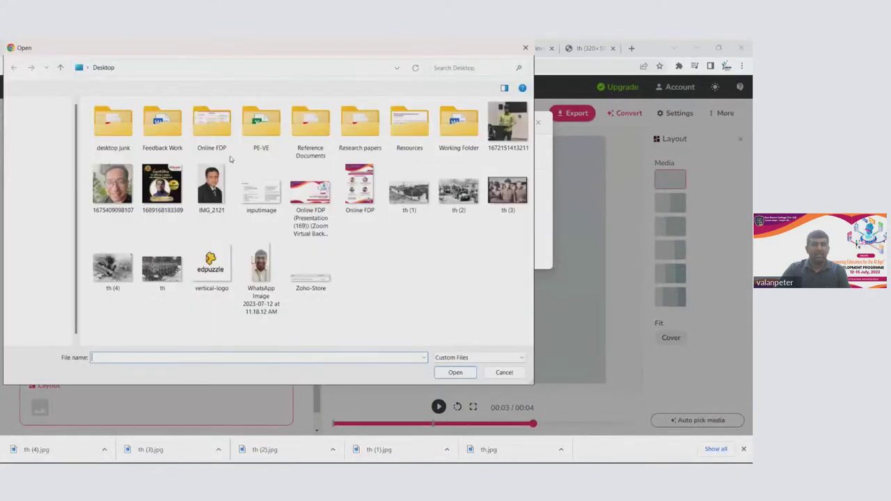
left_click(115, 268)
left_click(455, 373)
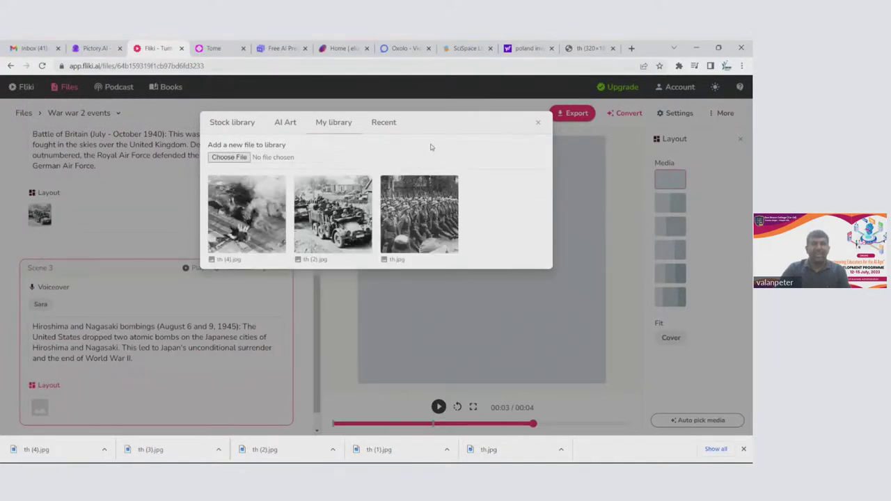
left_click(287, 124)
left_click(258, 163)
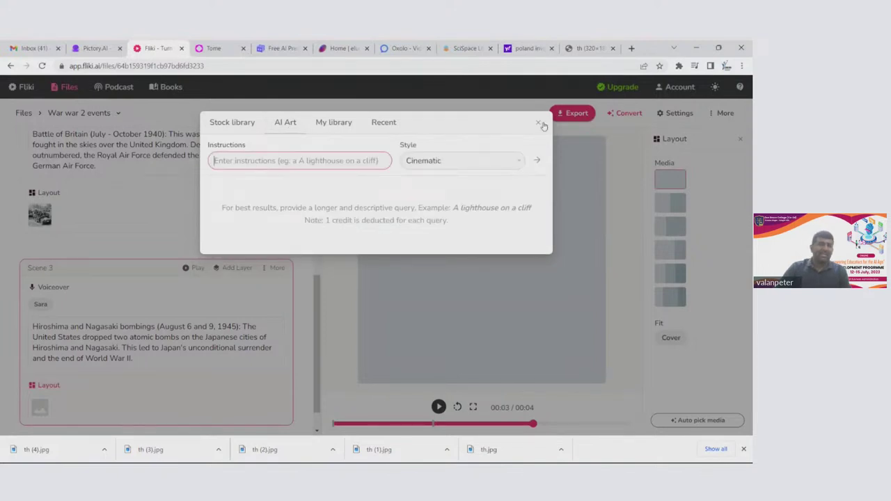
left_click(540, 124)
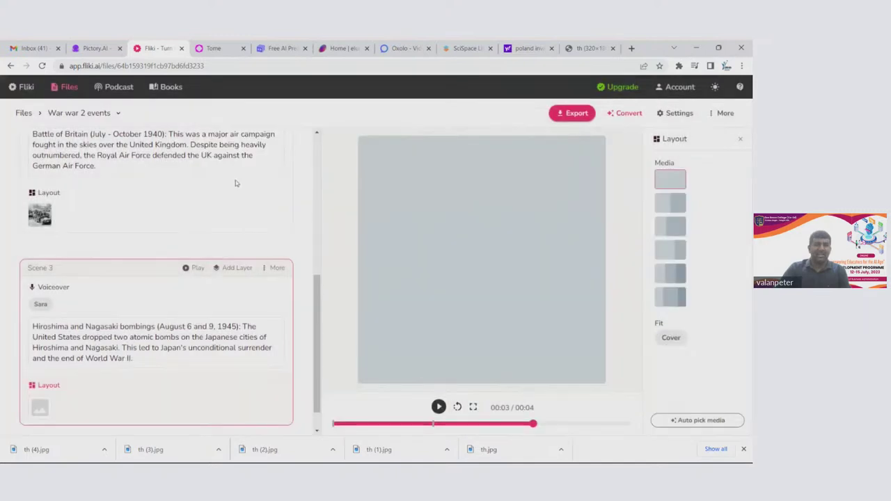
Add Scene 4 and enter the D-Day (June 6, 1944) paragraph on the Normandy landings as its voiceover text
scroll(78, 383, "down", 1)
left_click(157, 414)
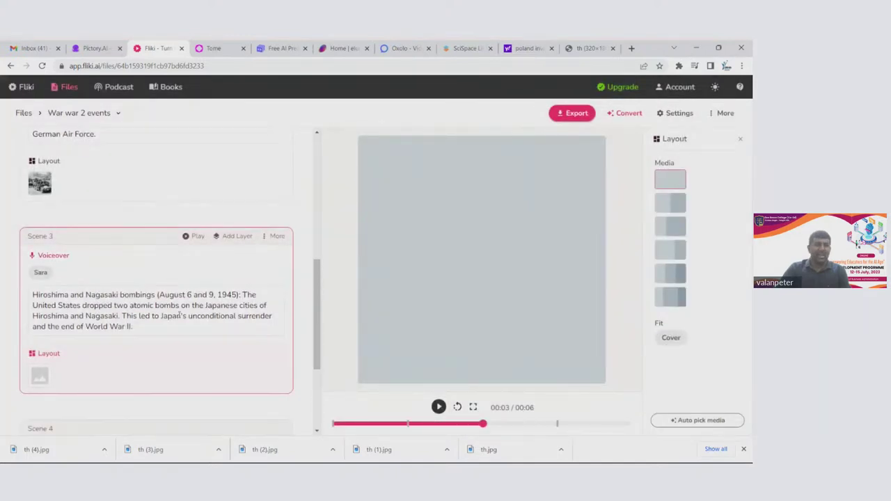
scroll(201, 275, "down", 3)
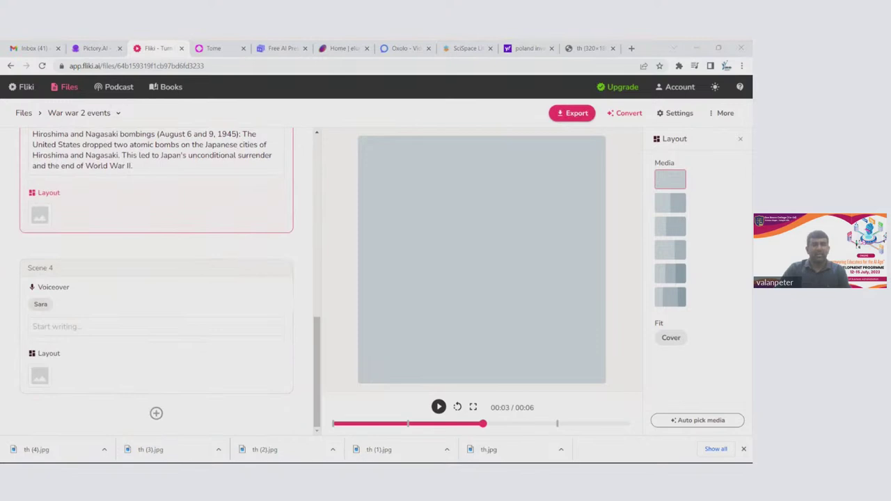
left_click(66, 334)
type("D-Day (June 6, 1944): The Normandy landings were the landing operations and associated airborne operations on Tuesday, 6 June 1944 of the Allied invasion of Normandy in Operation Overlord during World War II, the largest seaborne invasion in history.")
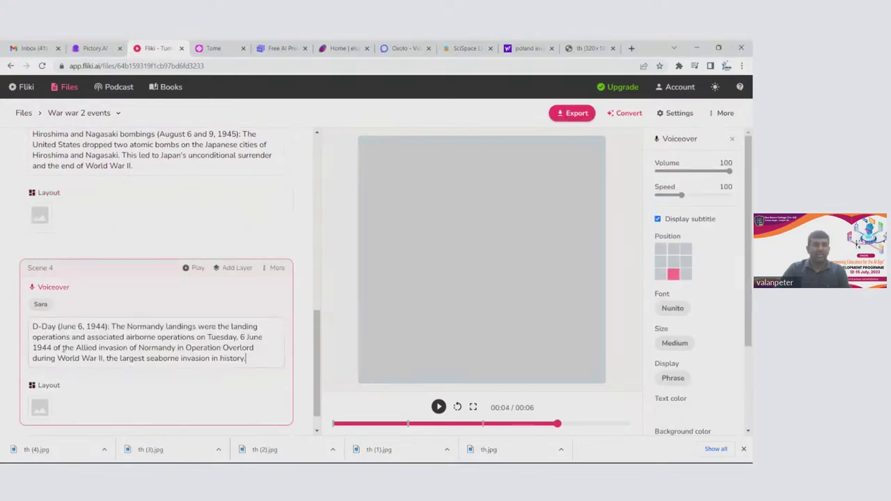
Generate AI art for Scene 4's layout from the instruction "War Scene" in the Cinematic style
left_click(39, 407)
left_click(289, 124)
left_click(283, 161)
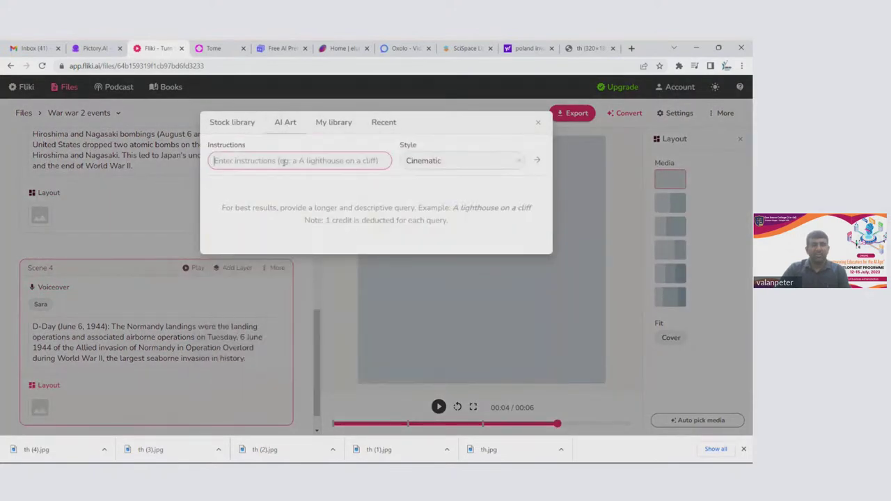
type("War")
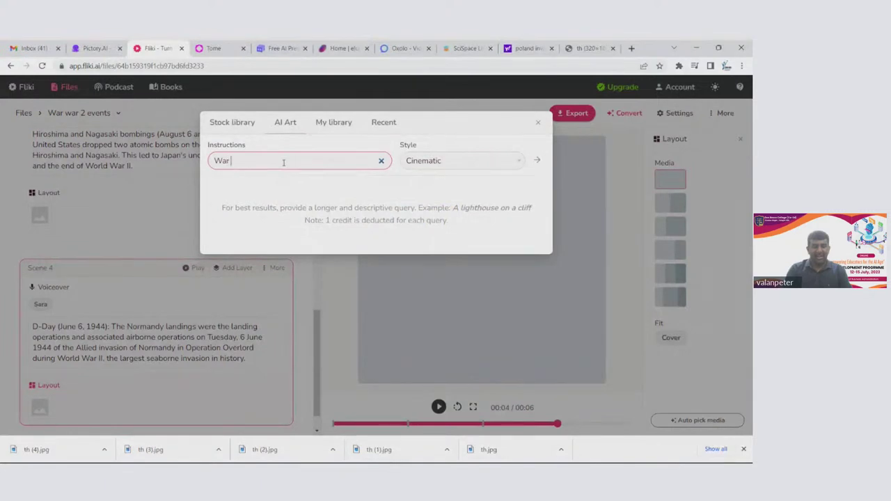
type(" Scene")
left_click(537, 160)
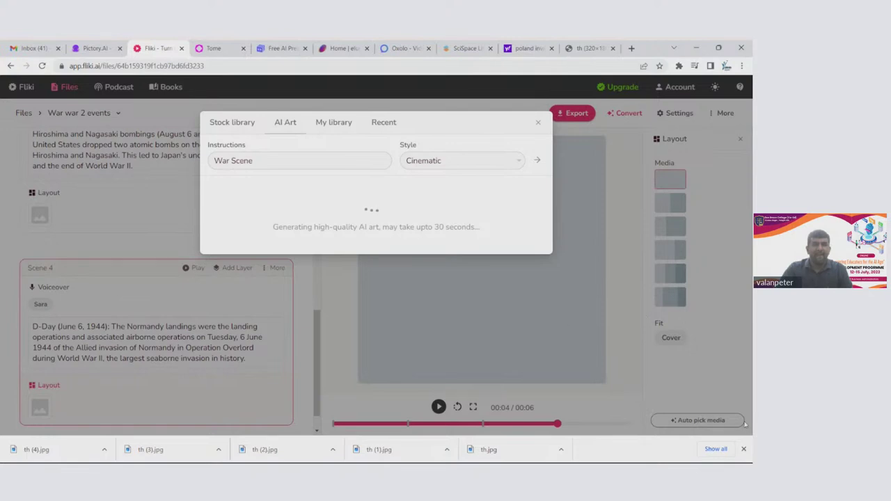
Use the generated cinematic War Scene AI art as the media for Scene 4
left_click(744, 450)
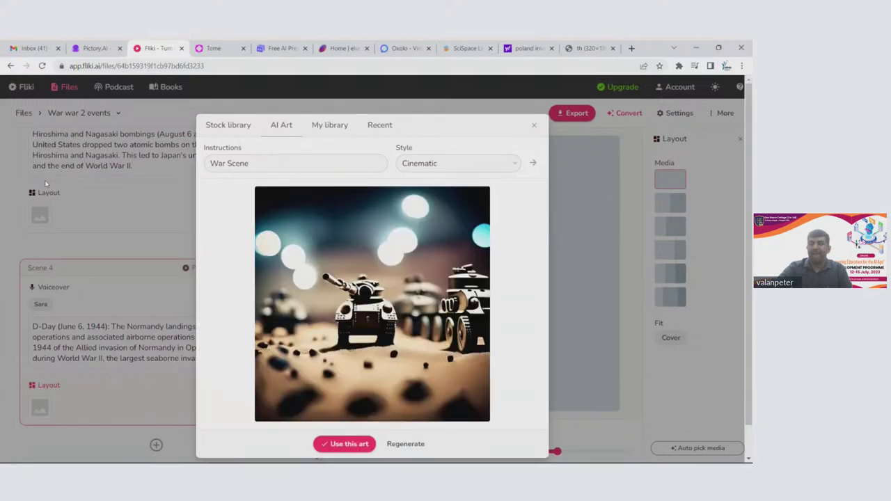
left_click(352, 411)
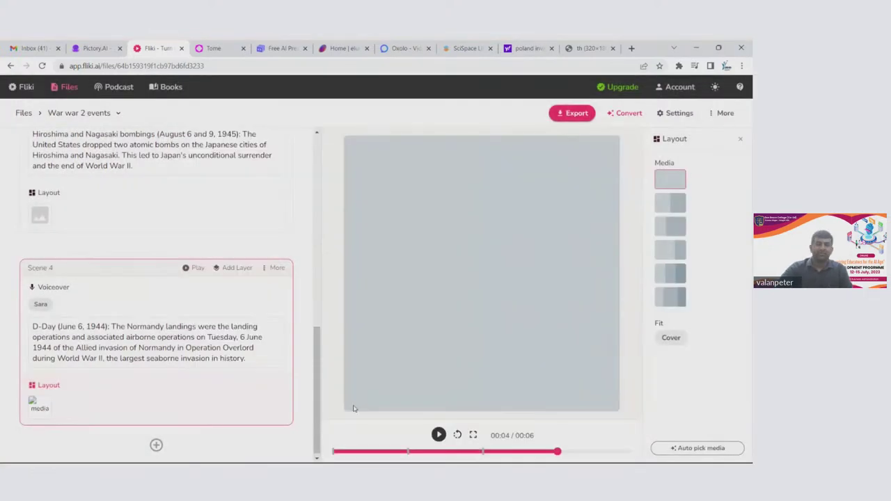
Fill Scene 3's empty layout with the military truck convoy picture th (2).jpg from the personal media library
scroll(314, 332, "up", 10)
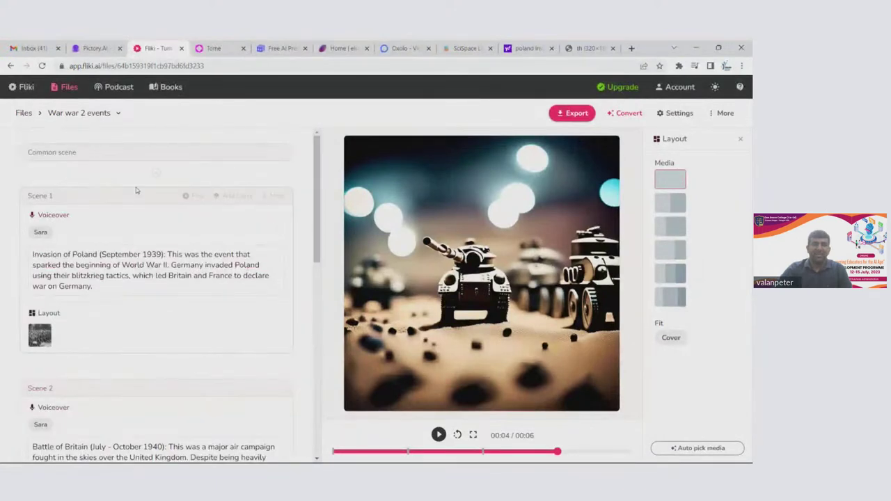
scroll(141, 254, "down", 3)
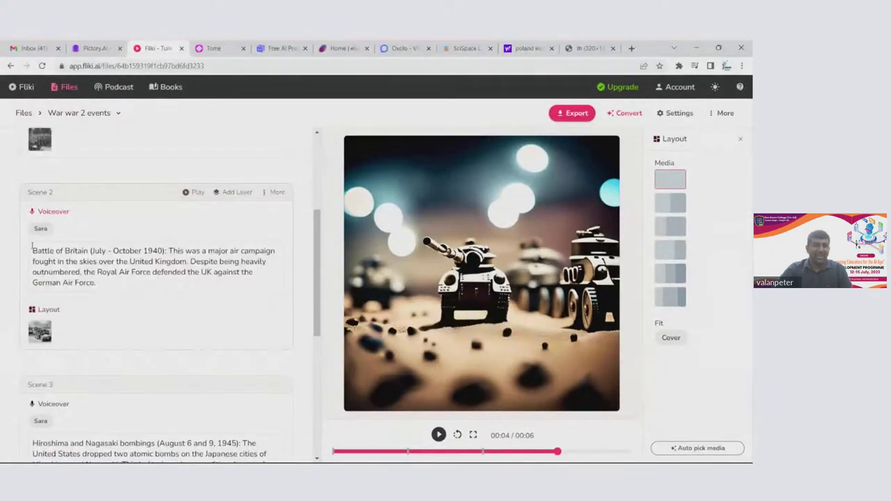
scroll(23, 199, "down", 2)
scroll(94, 193, "down", 2)
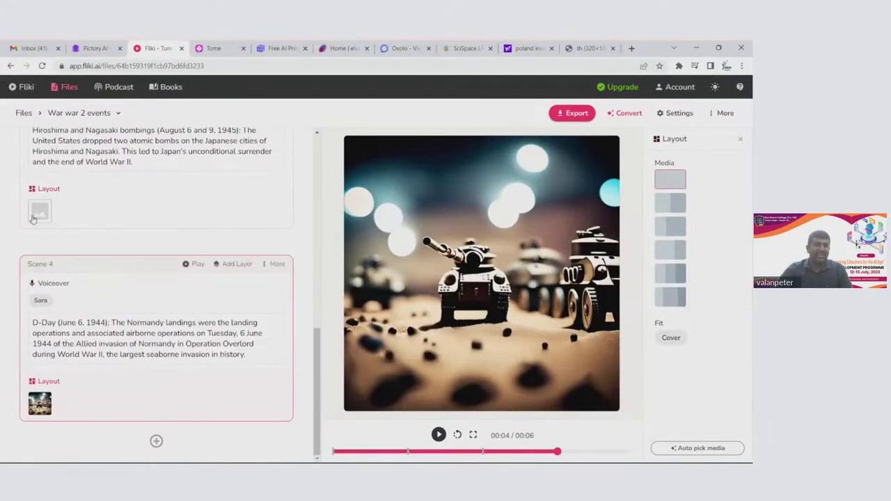
left_click(146, 221)
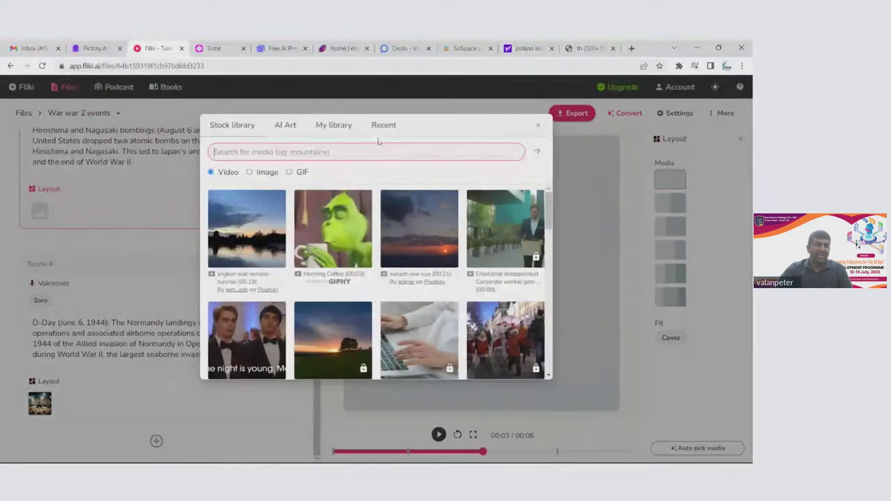
left_click(382, 127)
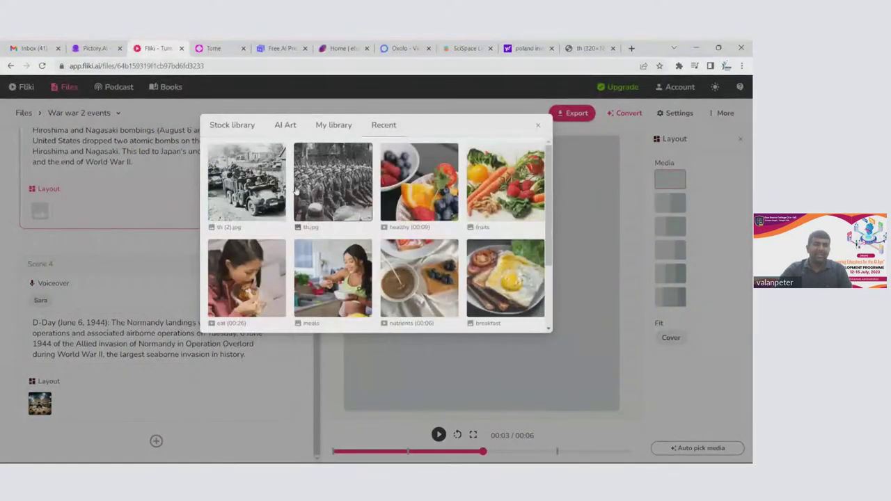
left_click(321, 127)
left_click(332, 216)
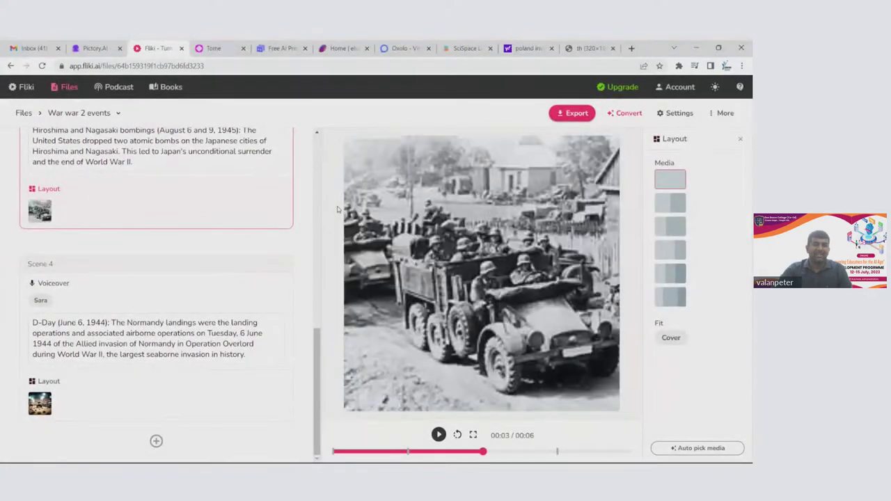
Change Scene 1's voice to the United States English voice Smith and apply it to all the voiceovers
scroll(253, 264, "up", 5)
scroll(253, 264, "up", 2)
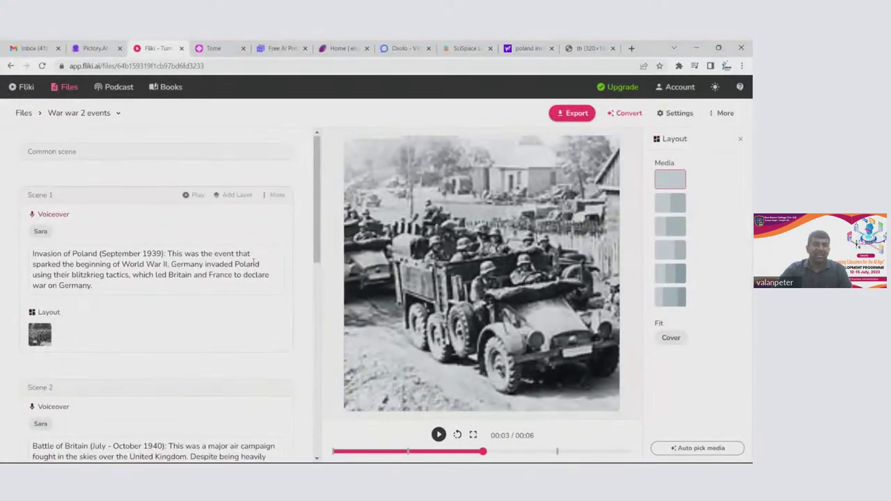
scroll(253, 264, "down", 3)
scroll(253, 264, "up", 1)
scroll(254, 265, "up", 1)
scroll(253, 265, "down", 2)
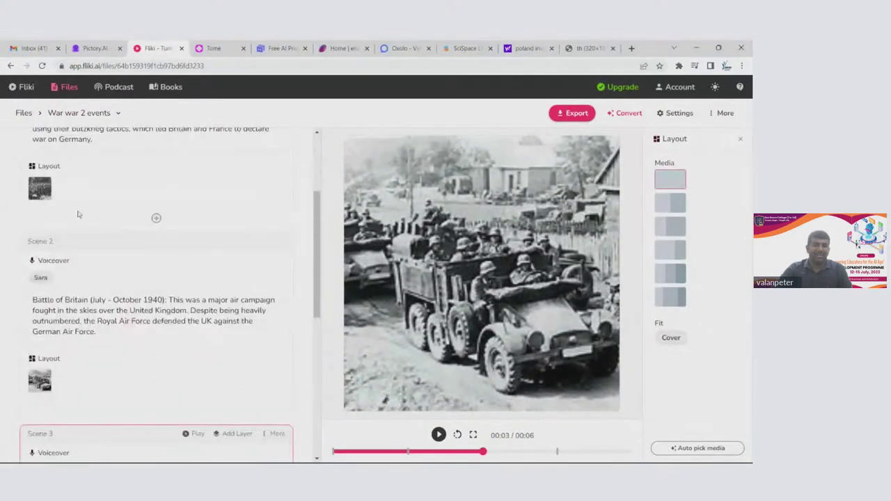
scroll(78, 213, "up", 2)
left_click(41, 183)
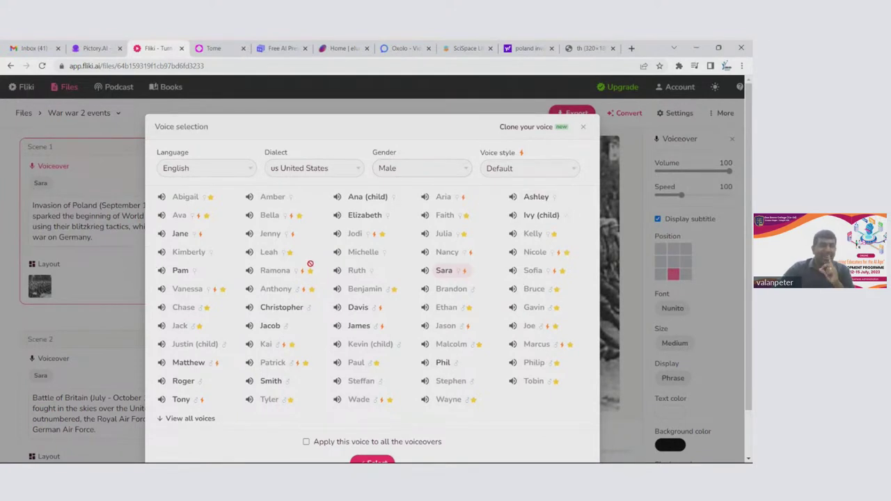
scroll(310, 265, "down", 2)
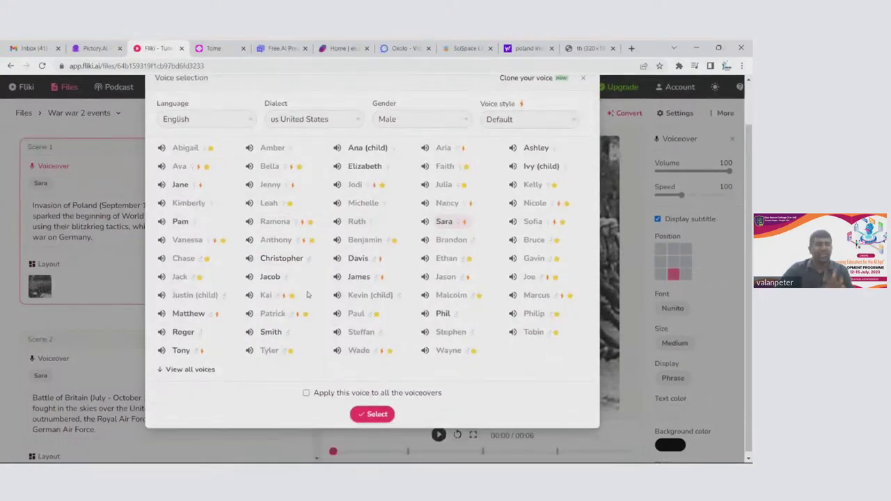
left_click(271, 332)
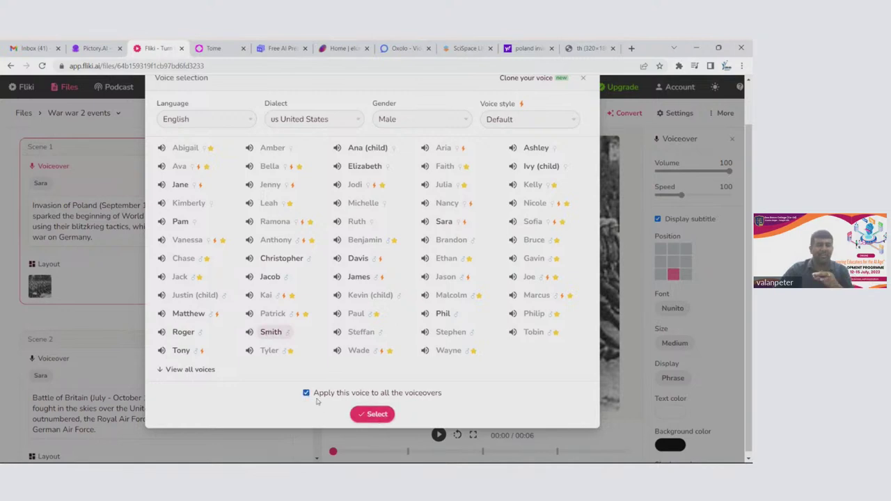
left_click(360, 413)
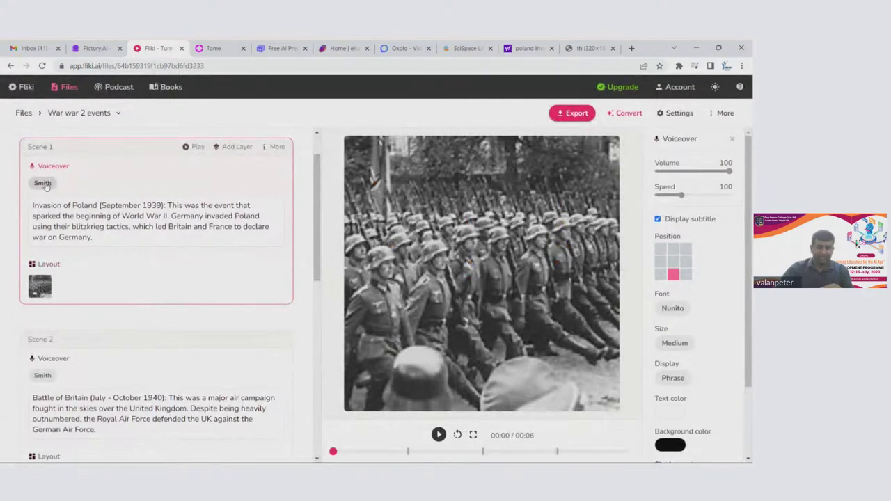
Switch the voice dialect to India, choose the voice Prabhat, and apply it to all the voiceovers
left_click(43, 183)
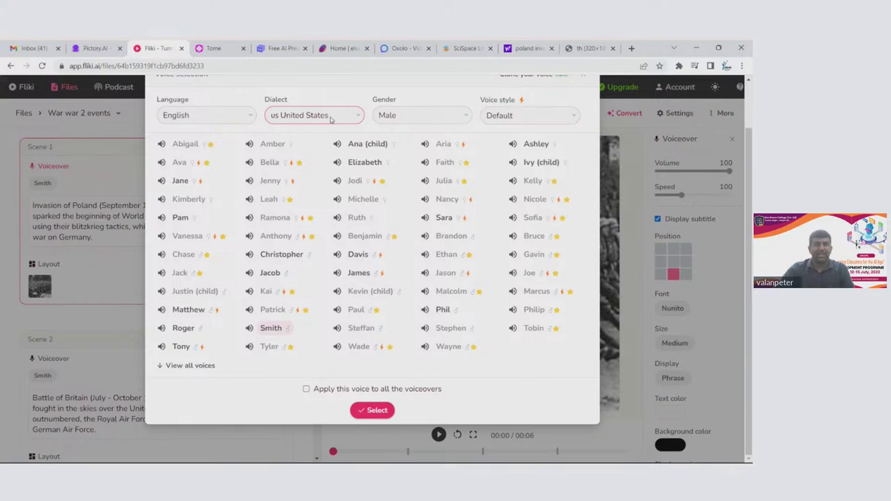
left_click(304, 183)
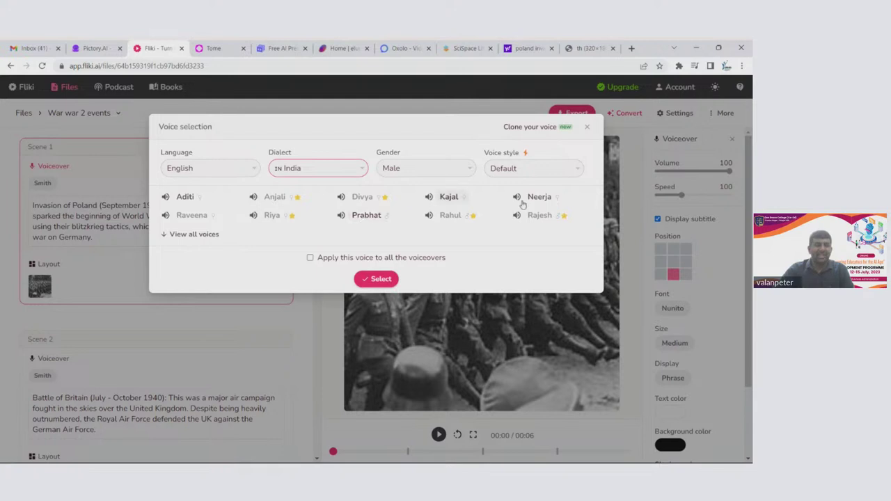
left_click(361, 217)
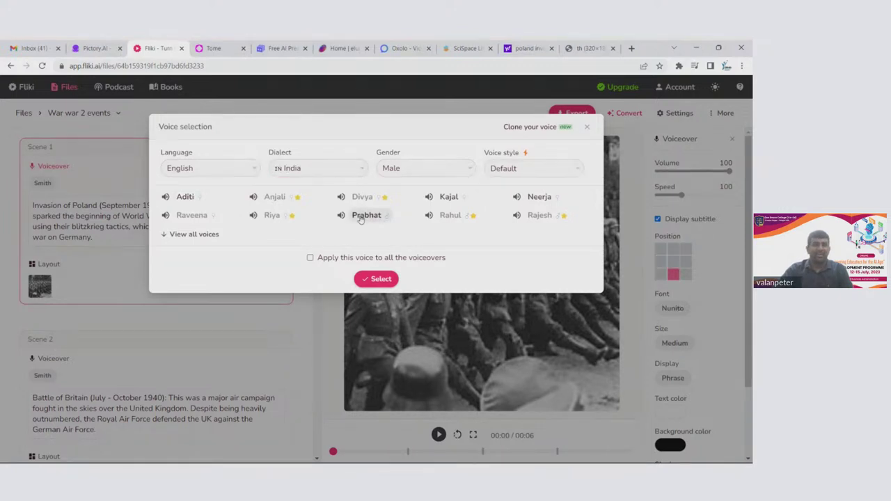
left_click(311, 257)
left_click(359, 280)
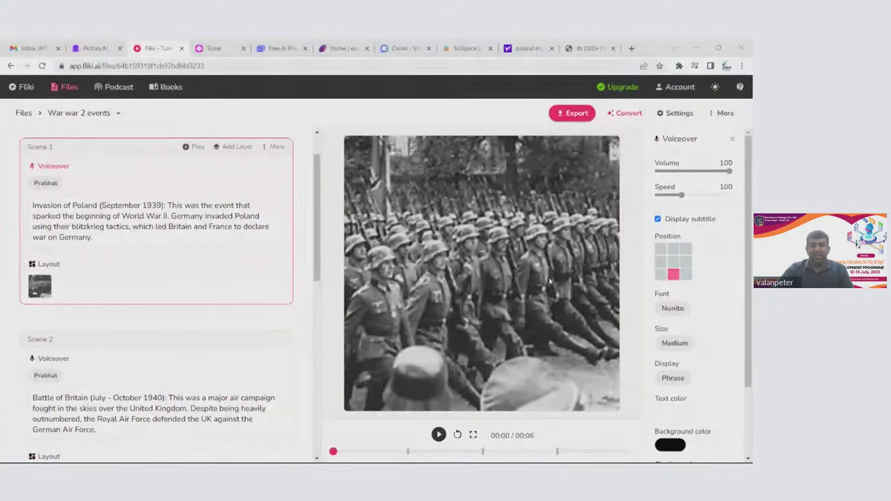
Preview the video in full screen twice, returning to the editor after each playback
left_click(473, 435)
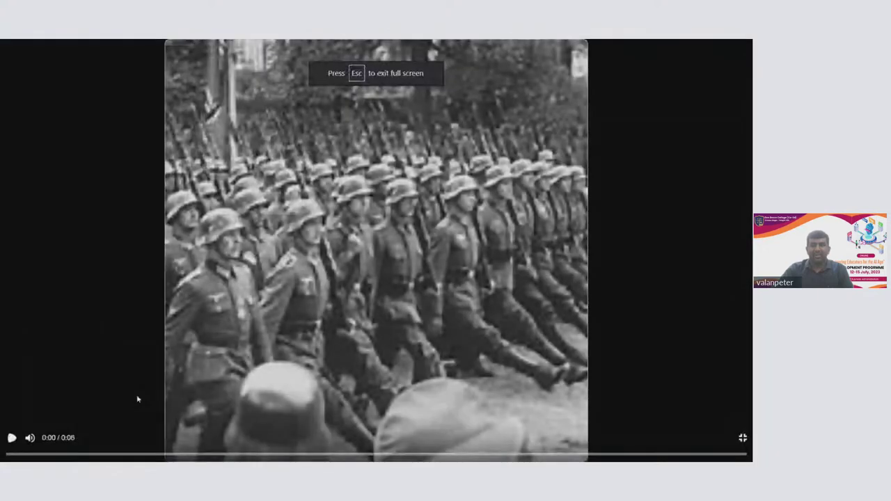
left_click(11, 438)
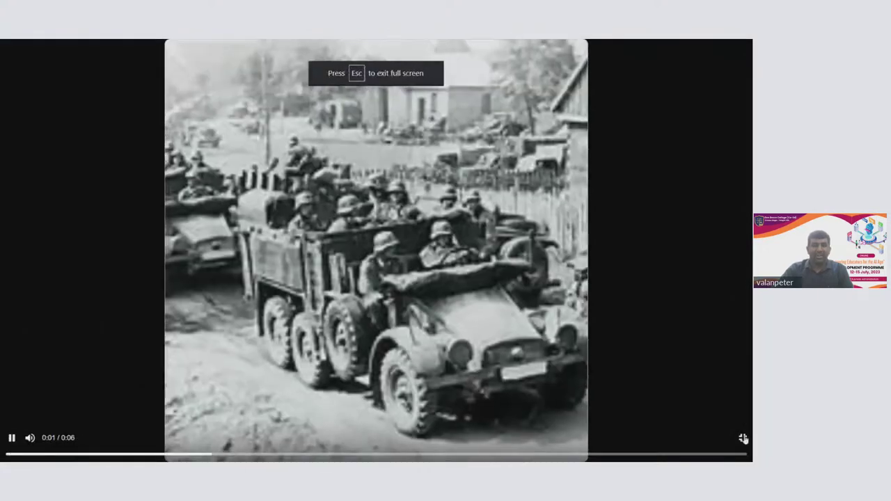
left_click(743, 438)
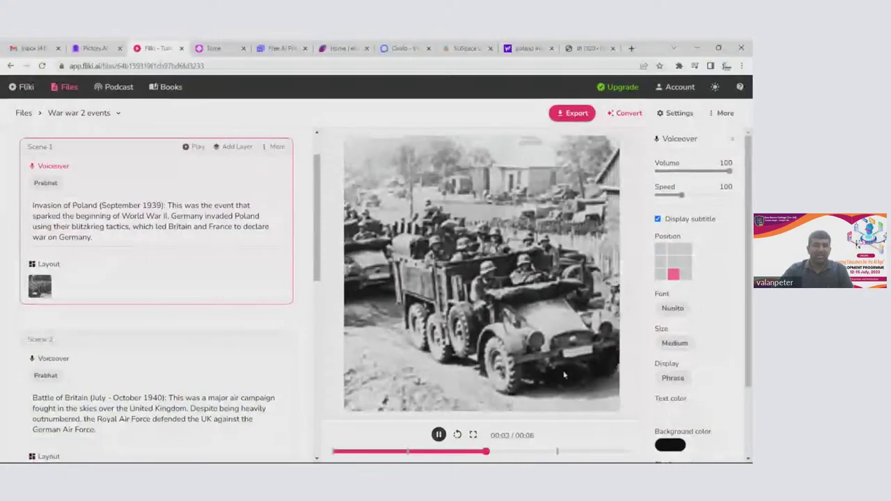
scroll(696, 314, "down", 2)
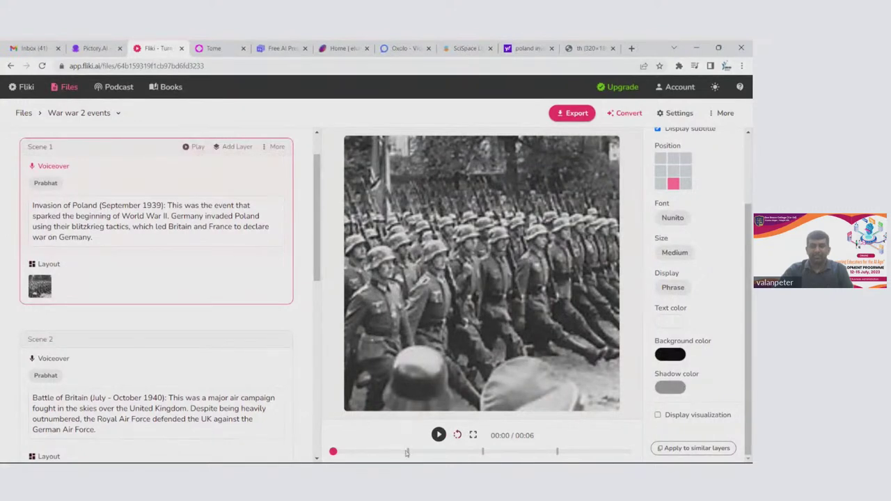
scroll(255, 193, "down", 7)
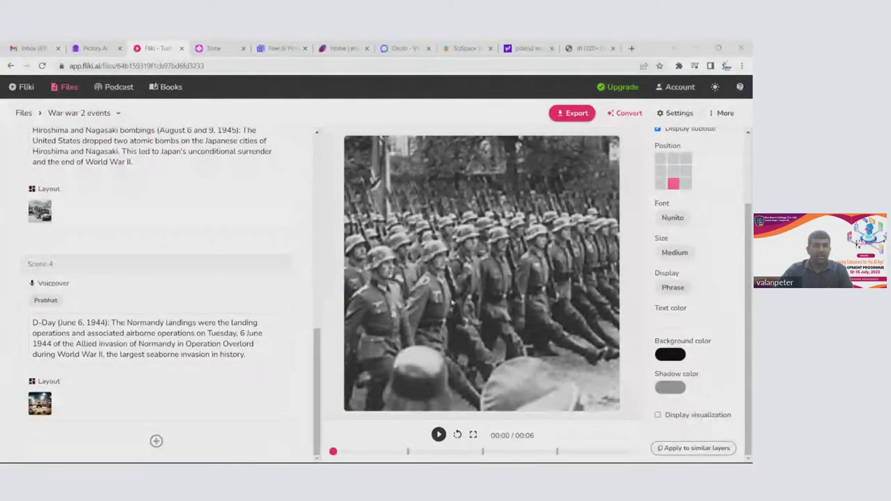
left_click(473, 435)
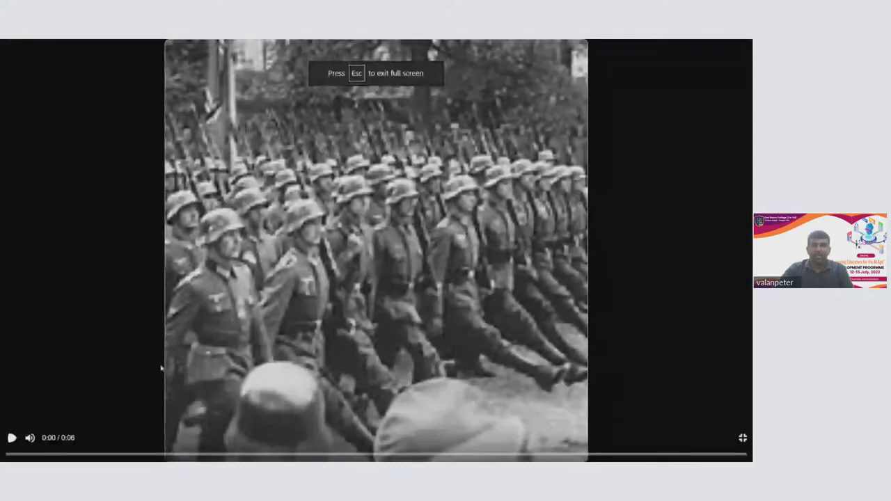
left_click(10, 438)
mouse_move(30, 438)
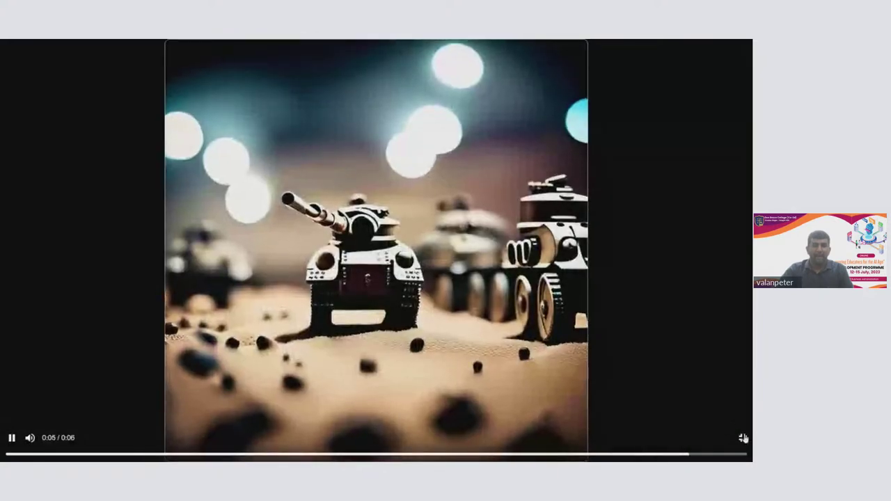
left_click(743, 438)
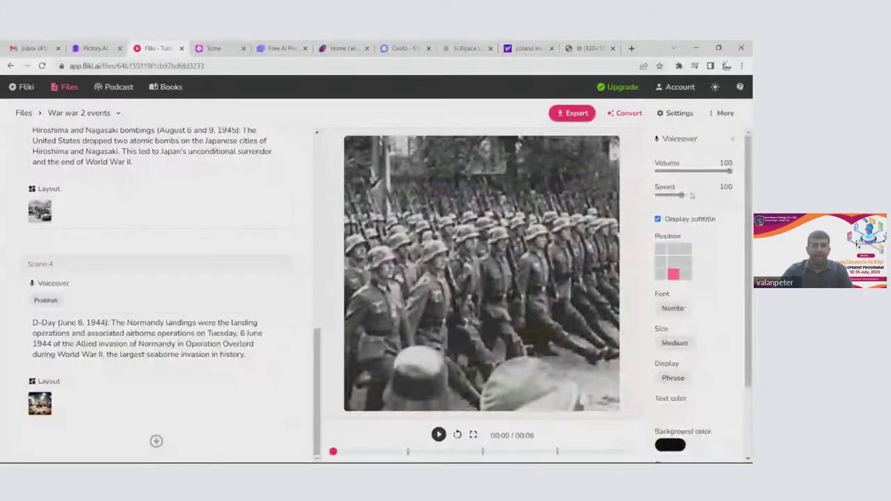
Set the Scene 1 voiceover speed to 70, and toggle the subtitle display off and back on
left_click_drag(682, 195, 675, 198)
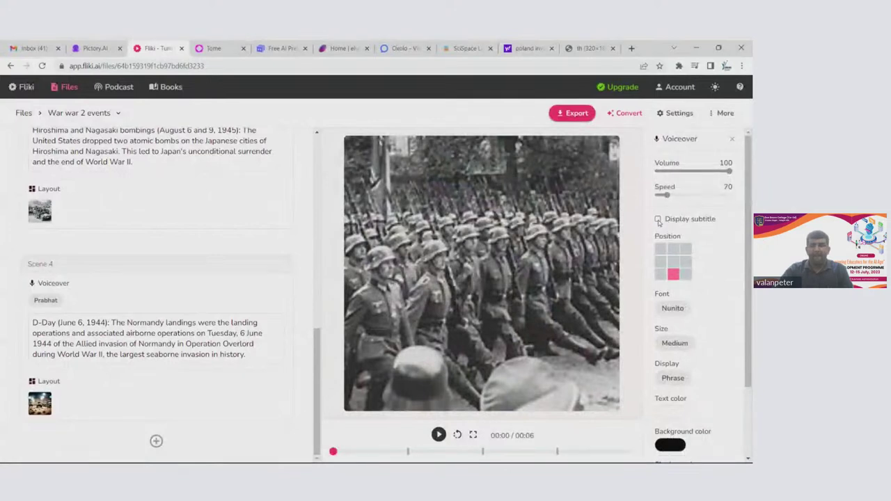
left_click(659, 220)
left_click(658, 220)
Enable the voiceover visualization and copy the voiceover settings to all voiceover layers in the file
scroll(691, 236, "down", 1)
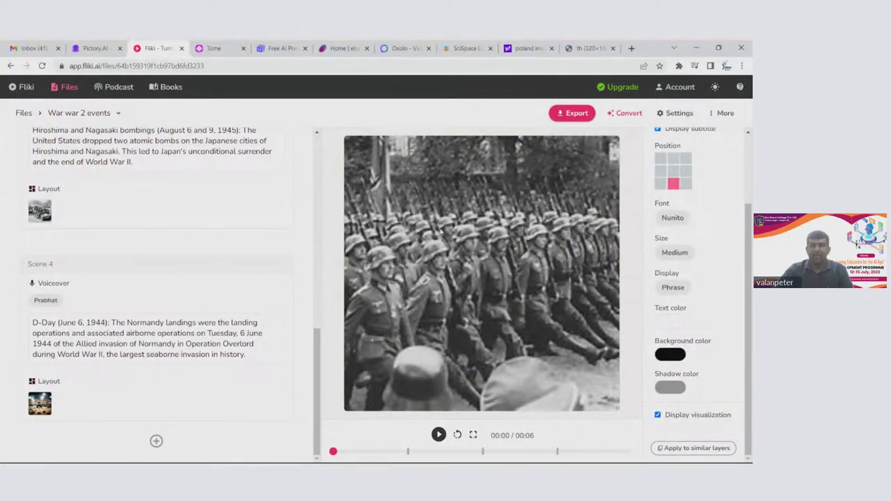
scroll(678, 318, "down", 2)
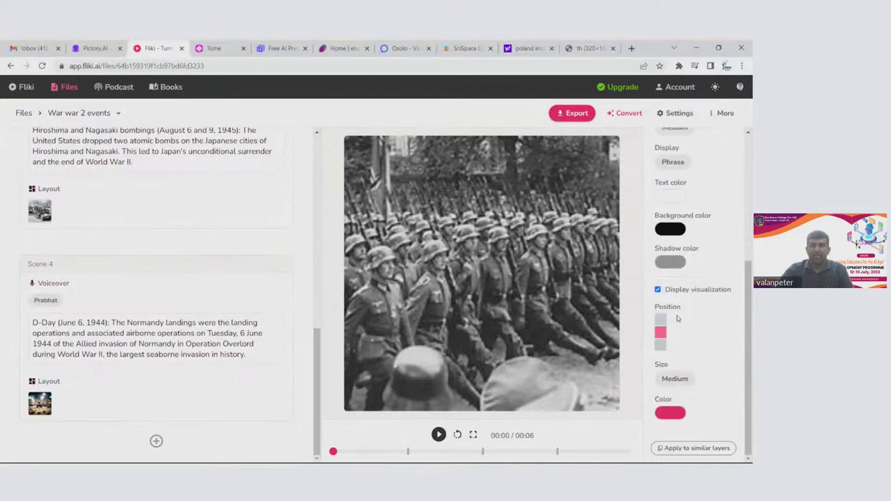
left_click(697, 449)
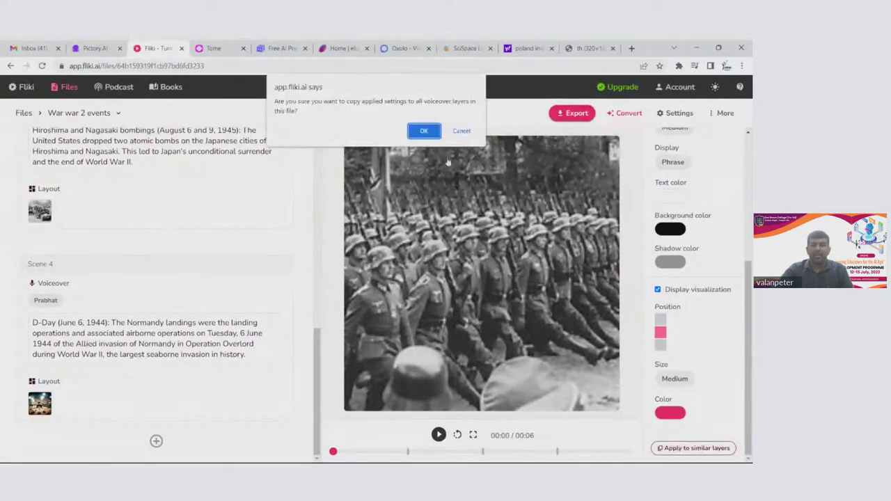
left_click(426, 131)
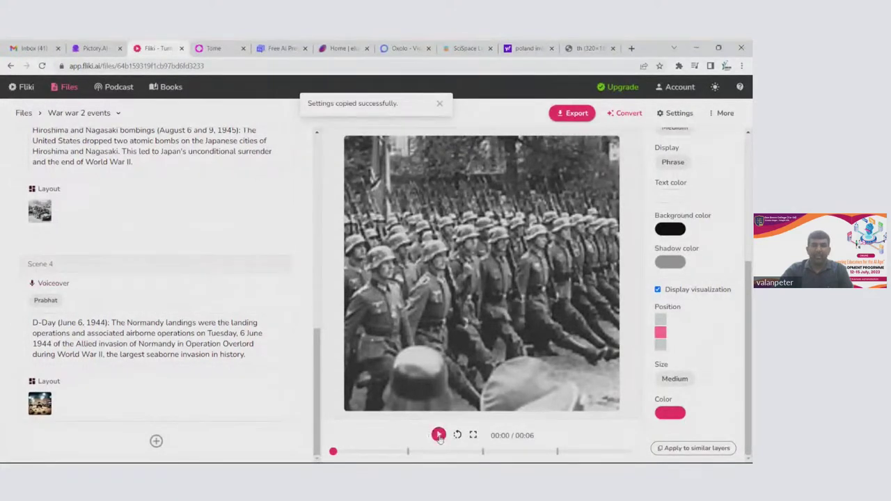
Play Scene 1 with its voiceover and turn off the scene's audio visualization
scroll(186, 192, "up", 10)
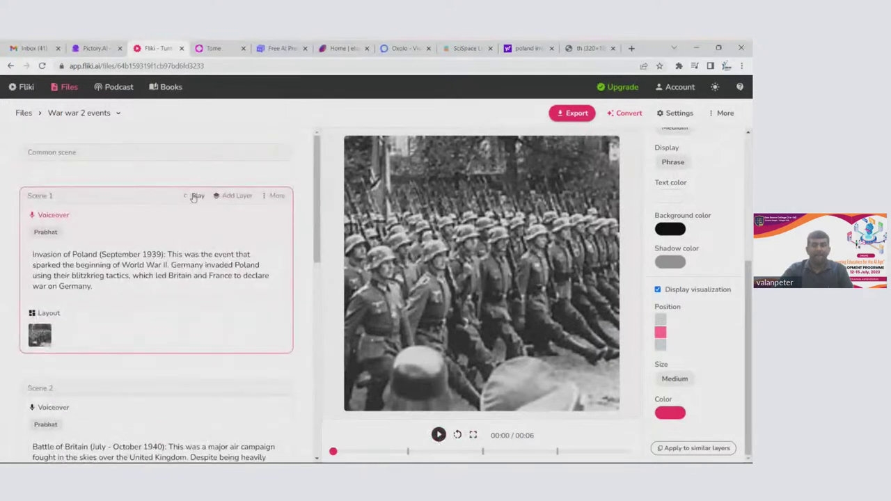
left_click(470, 214)
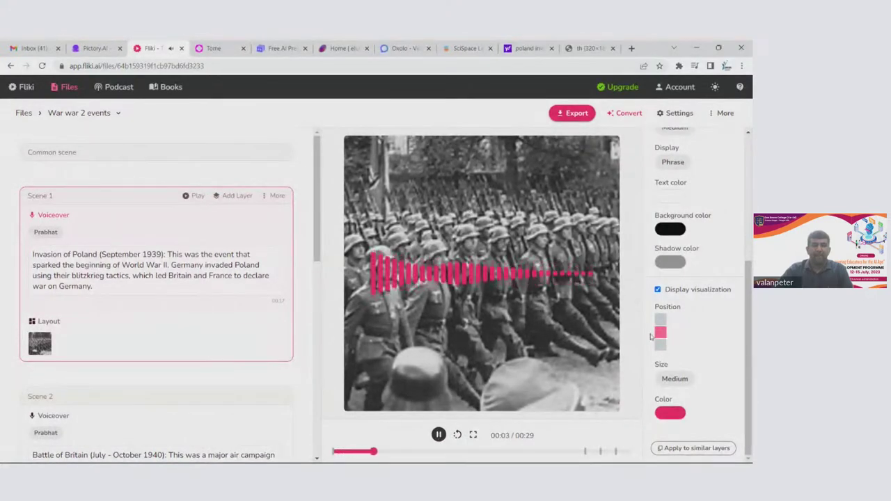
left_click(658, 289)
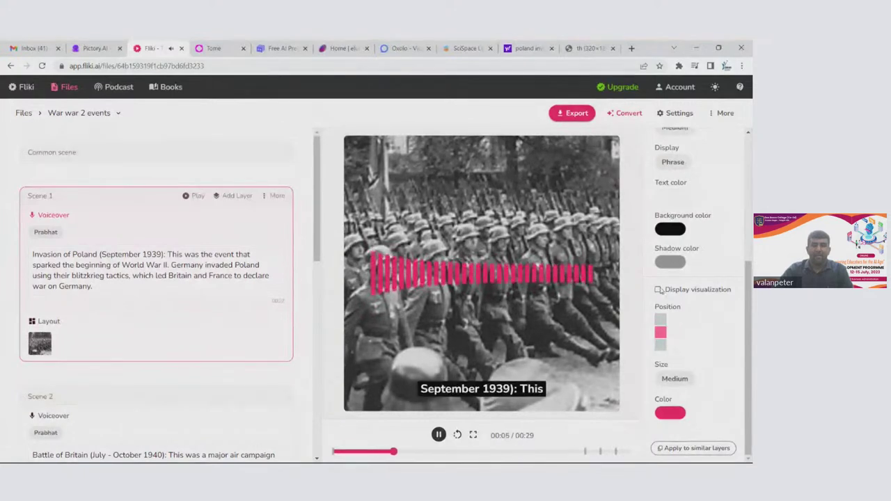
scroll(697, 293, "up", 2)
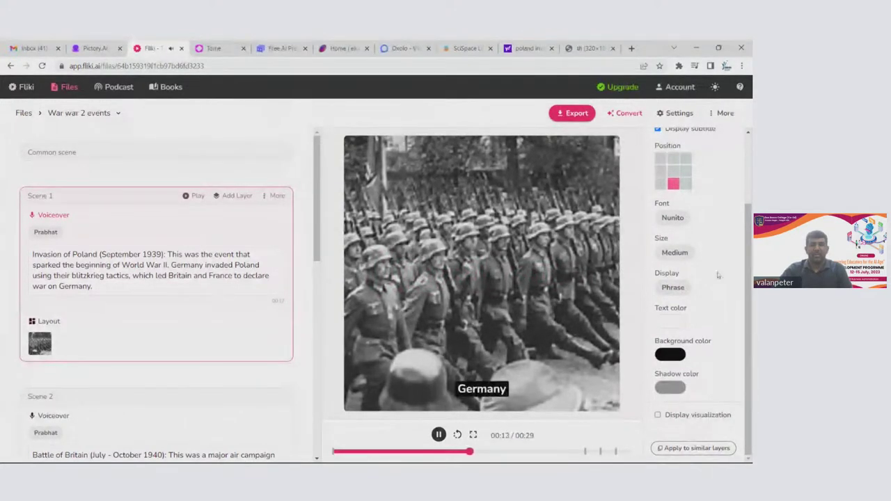
Play Scene 2 with its voiceover and view the additional options available for that scene
scroll(720, 275, "up", 2)
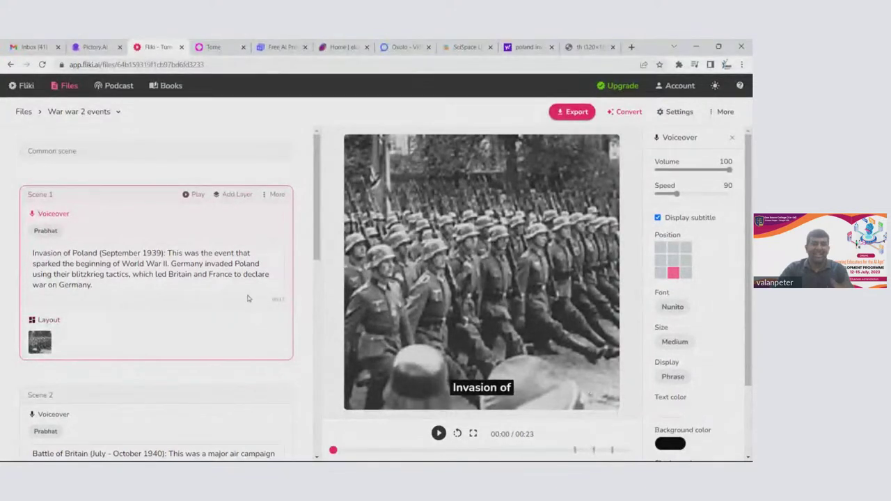
scroll(247, 298, "down", 2)
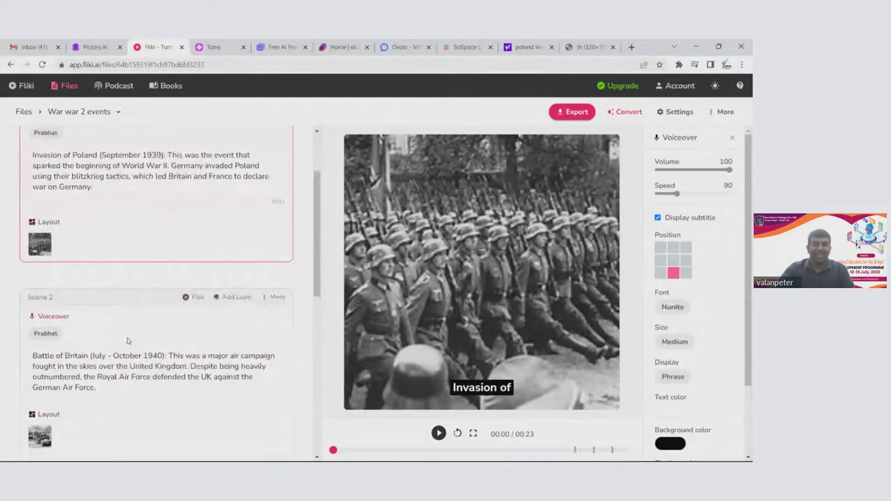
left_click(198, 297)
scroll(224, 324, "down", 2)
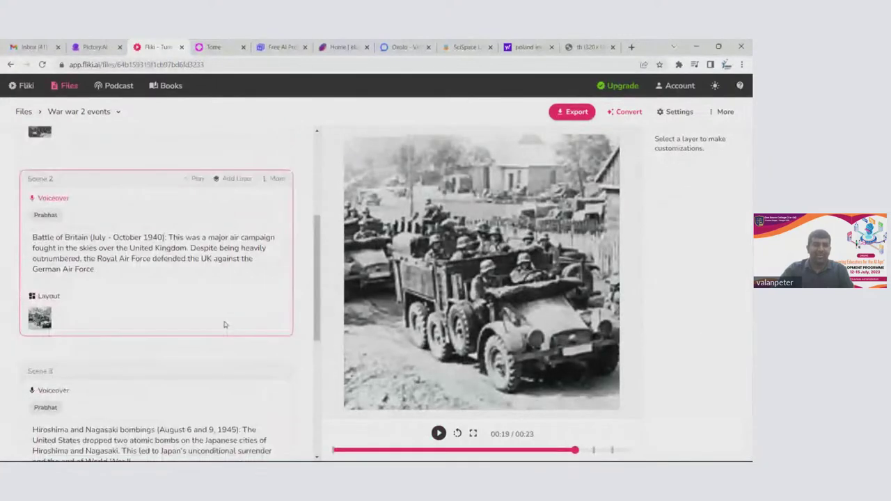
left_click(350, 211)
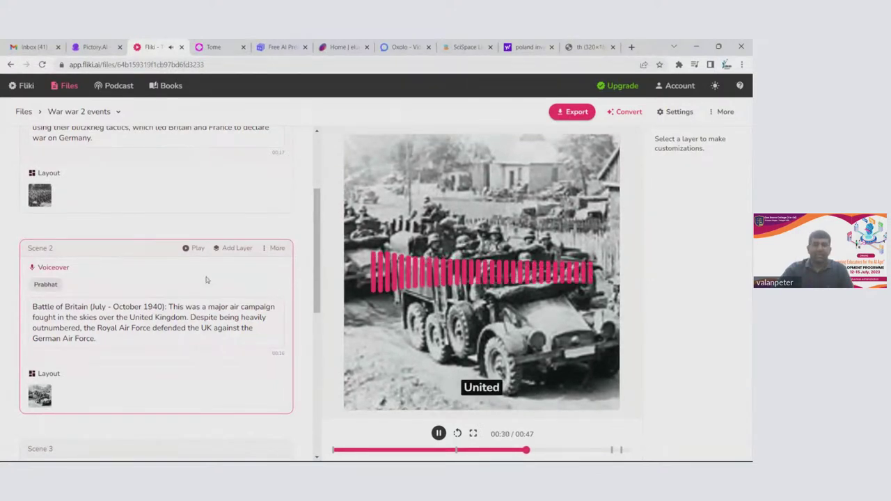
left_click(264, 249)
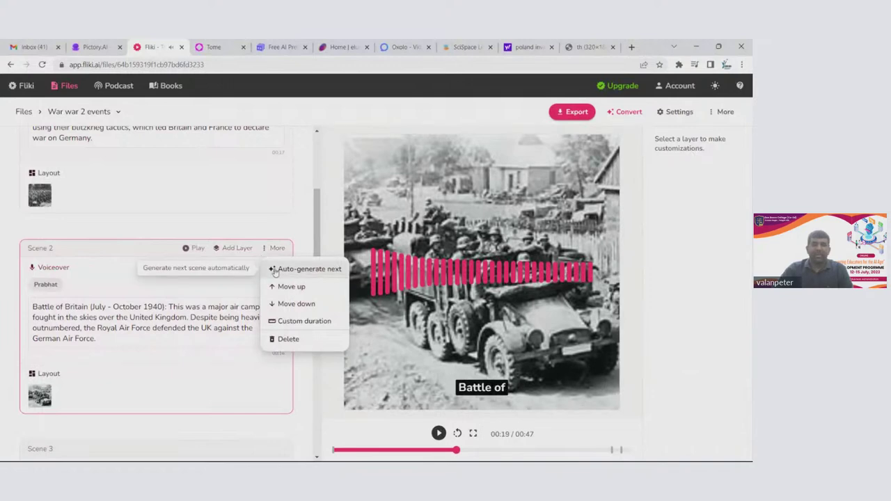
left_click(456, 203)
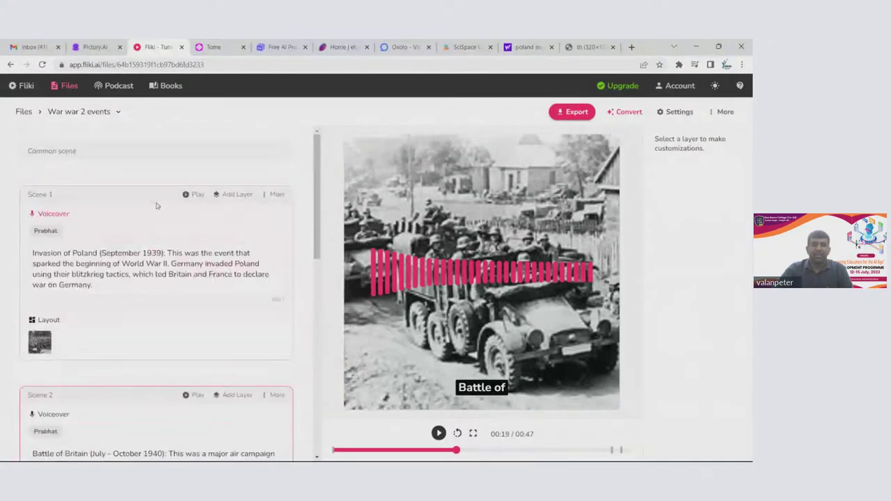
Review Scene 1's voiceover and subtitle settings, and play the video from the common scene
scroll(696, 230, "down", 1)
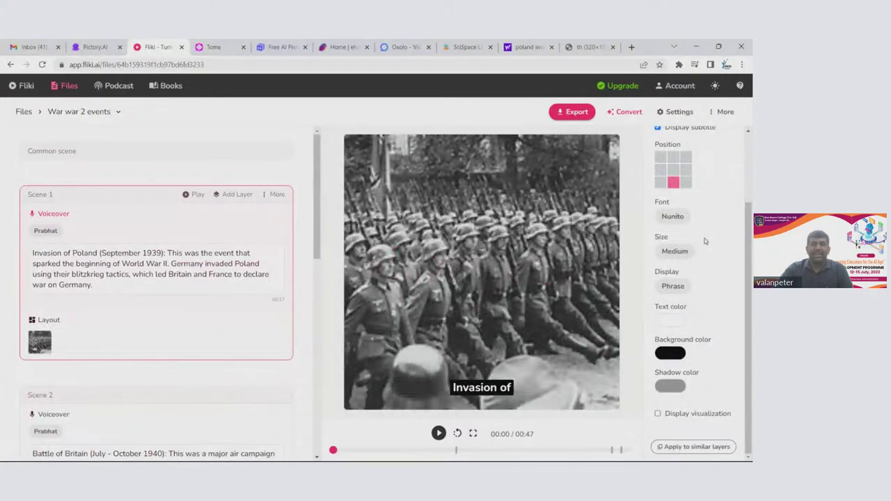
scroll(696, 223, "up", 1)
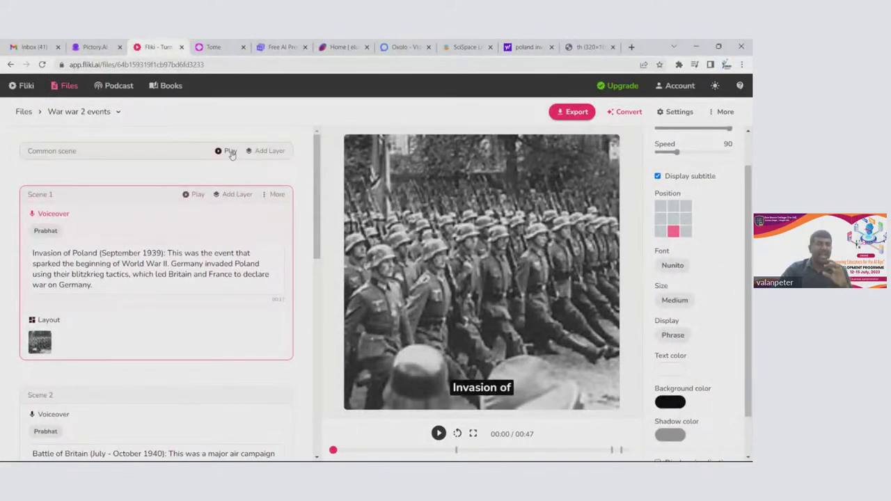
left_click(231, 152)
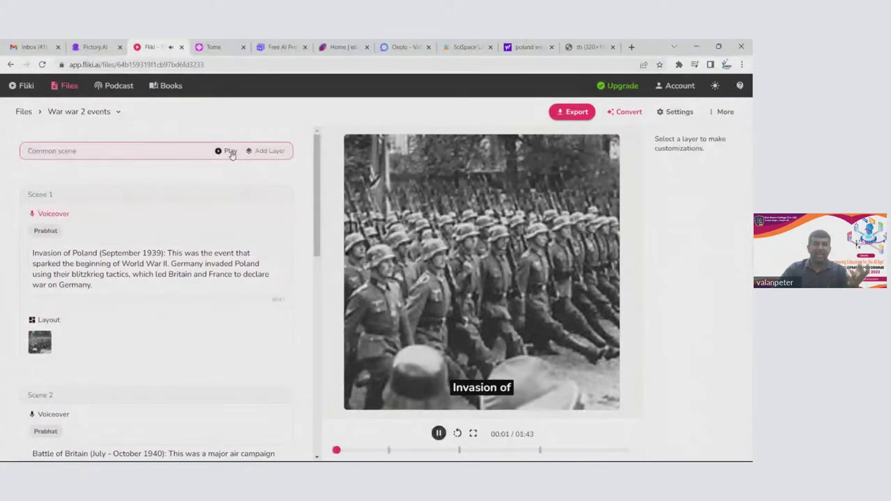
left_click(230, 151)
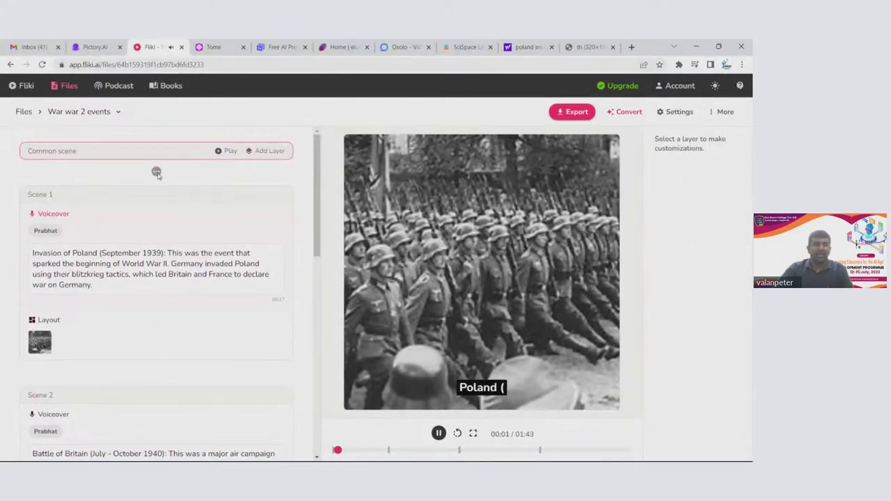
Insert an empty scene before Scene 1, stop the playback, and delete the empty scene again
left_click(157, 172)
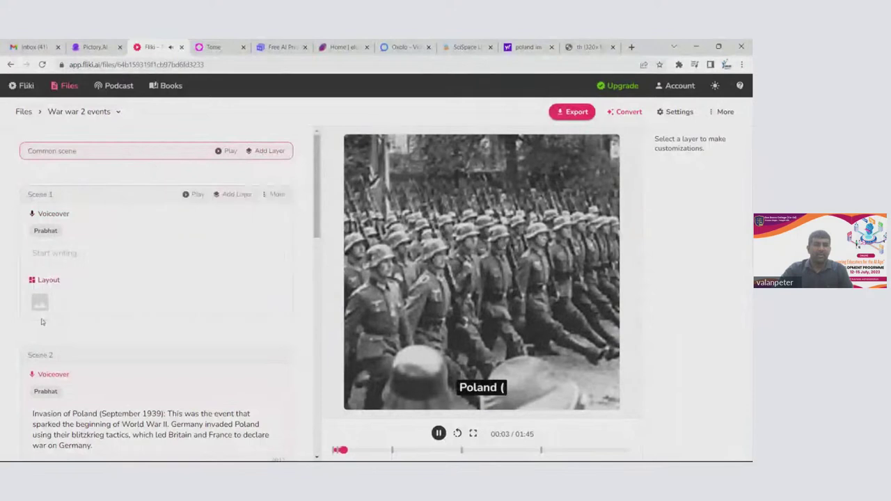
left_click(438, 434)
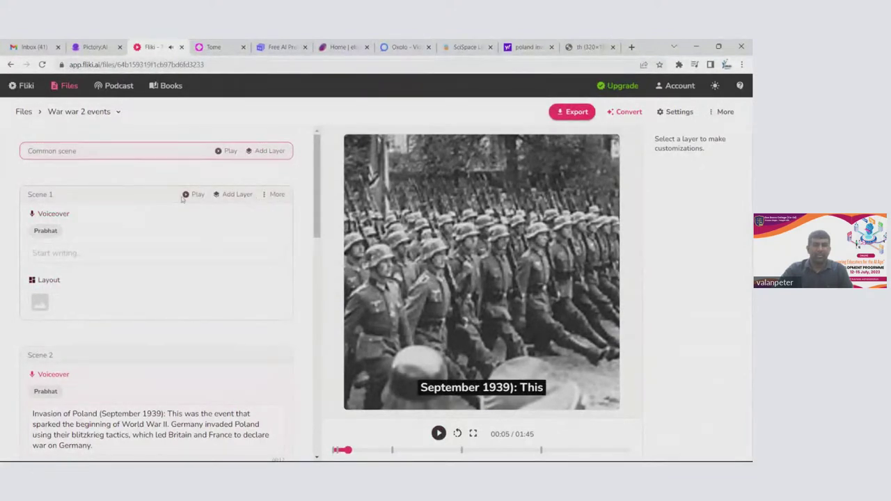
left_click(267, 196)
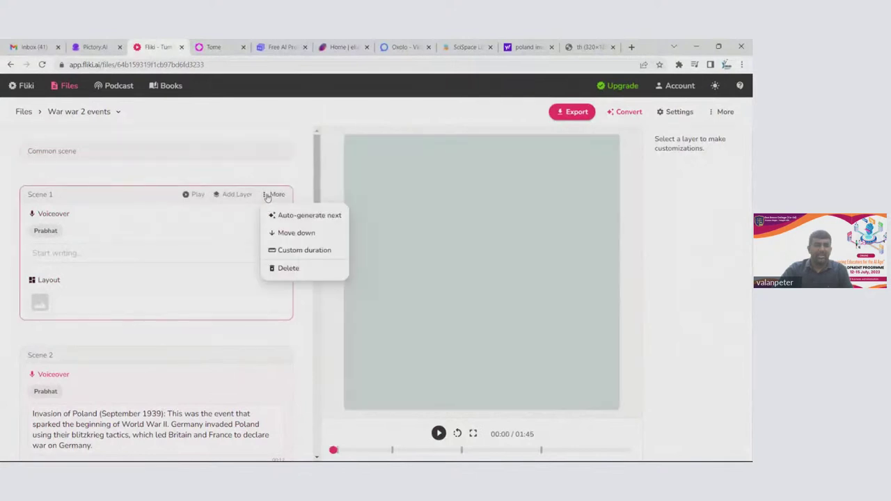
left_click(287, 268)
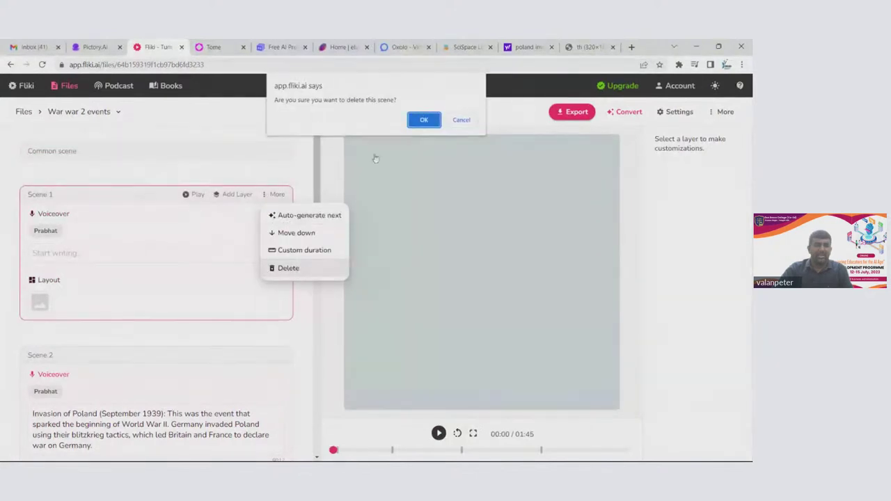
left_click(424, 119)
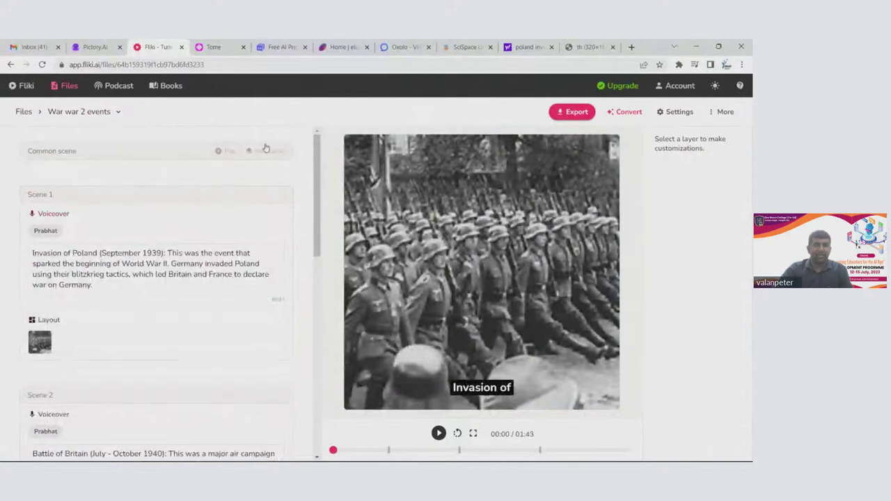
Add a background audio layer to the common scene and assign it the stock library track Buried
left_click(266, 151)
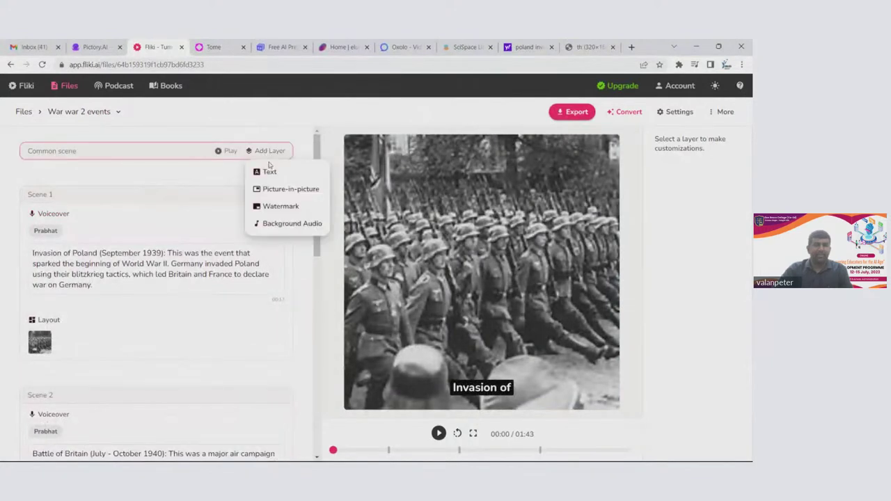
left_click(278, 224)
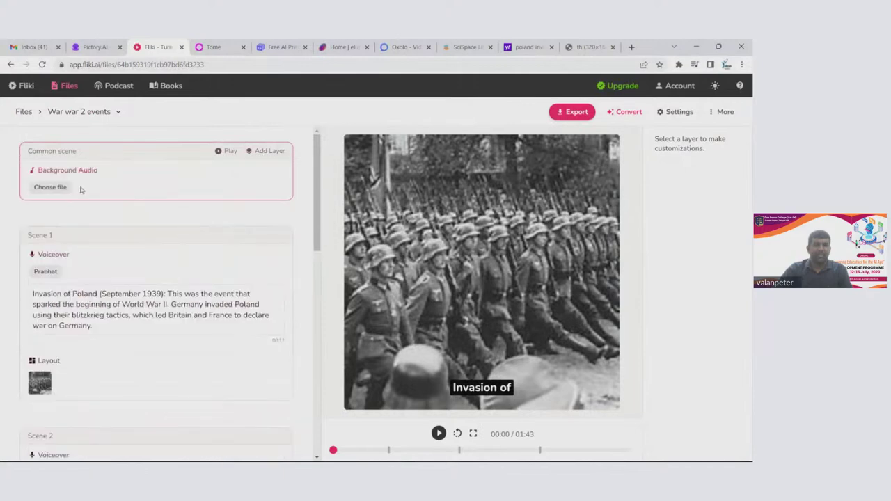
left_click(48, 187)
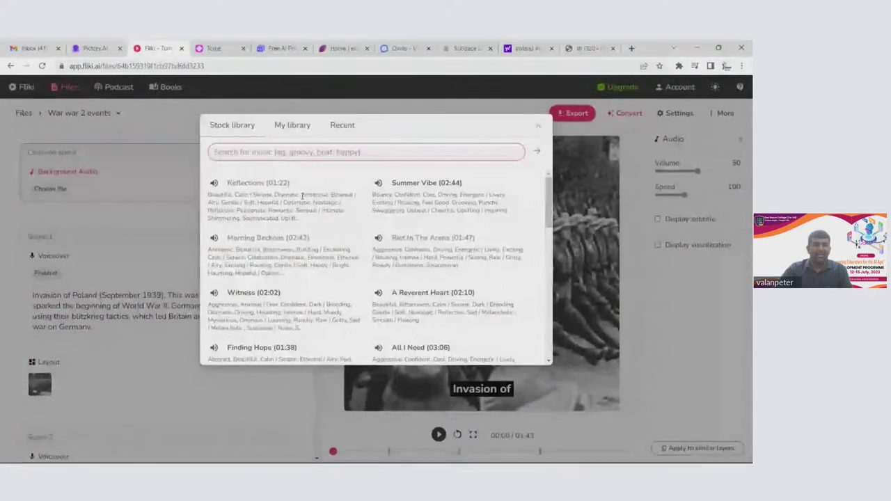
scroll(301, 197, "down", 2)
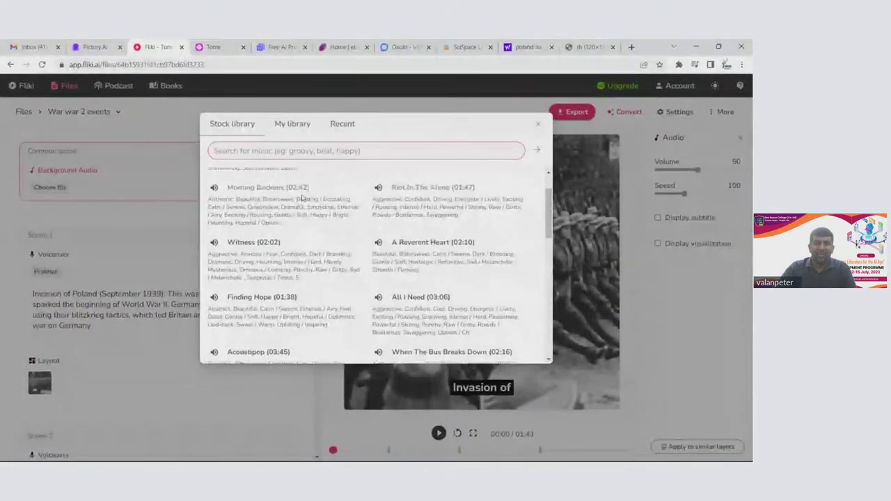
left_click(288, 132)
left_click(223, 131)
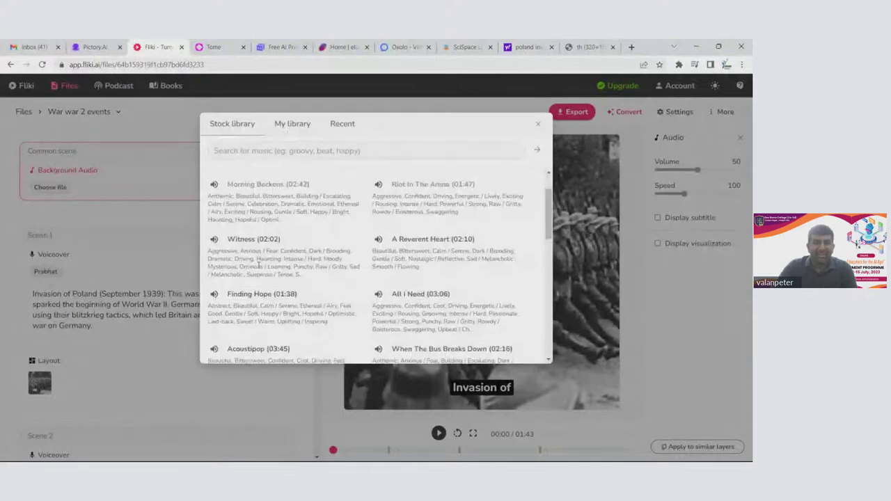
scroll(259, 265, "down", 2)
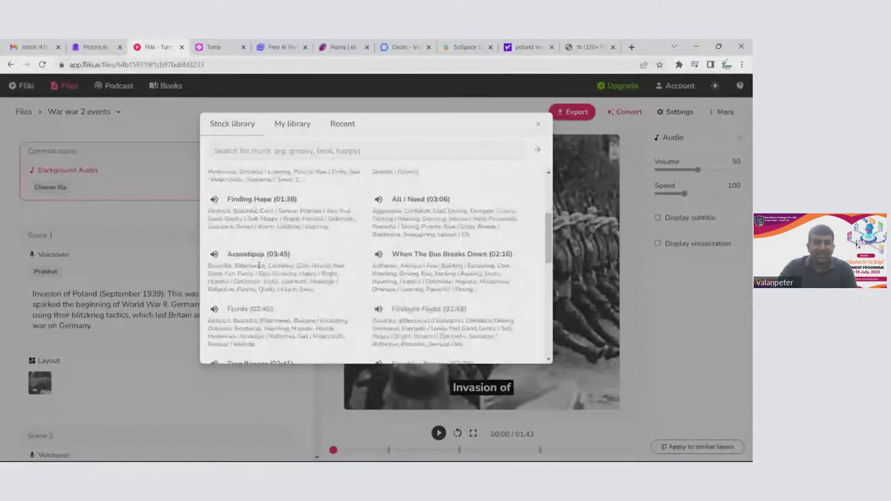
scroll(259, 266, "down", 3)
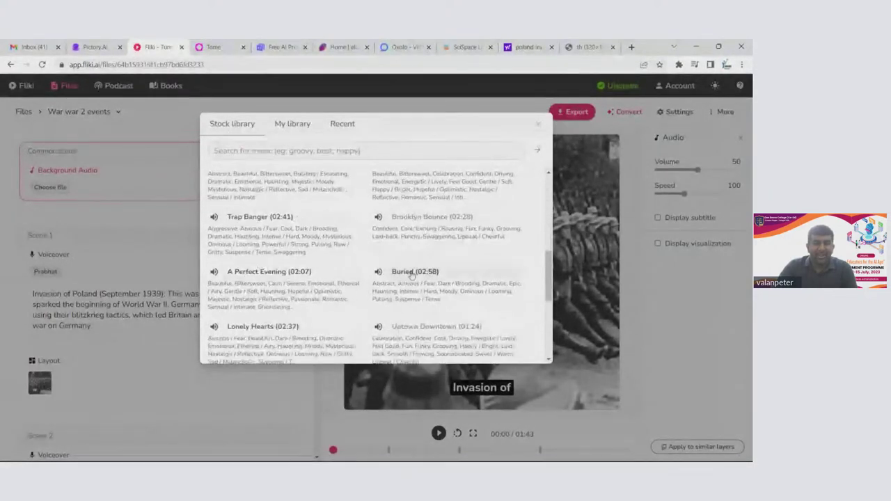
left_click(413, 275)
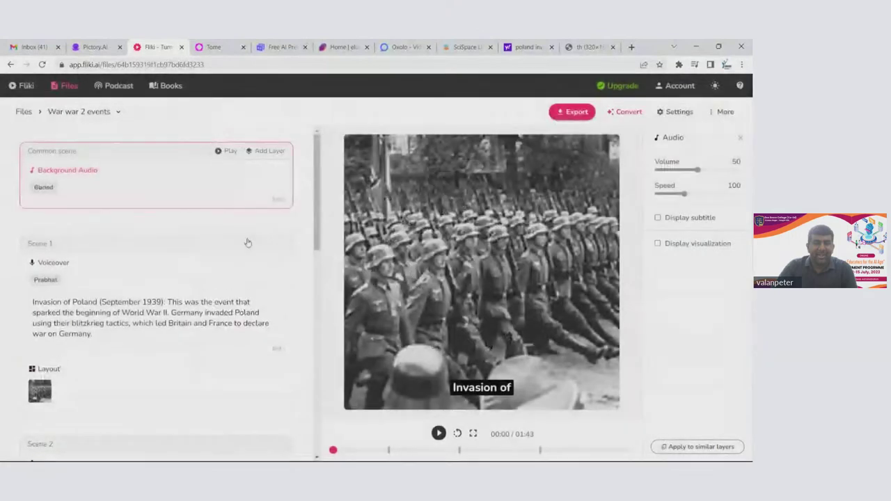
Play the video with its background audio and view the available conversion options
left_click(439, 434)
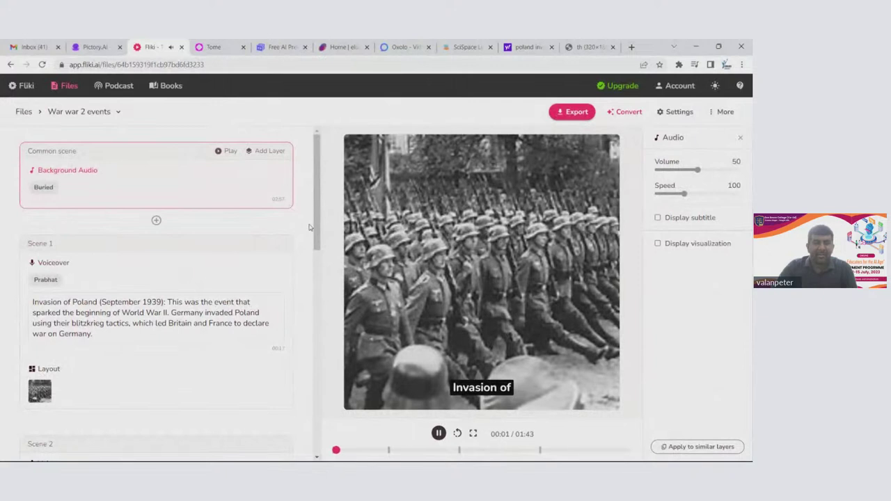
left_click(222, 155)
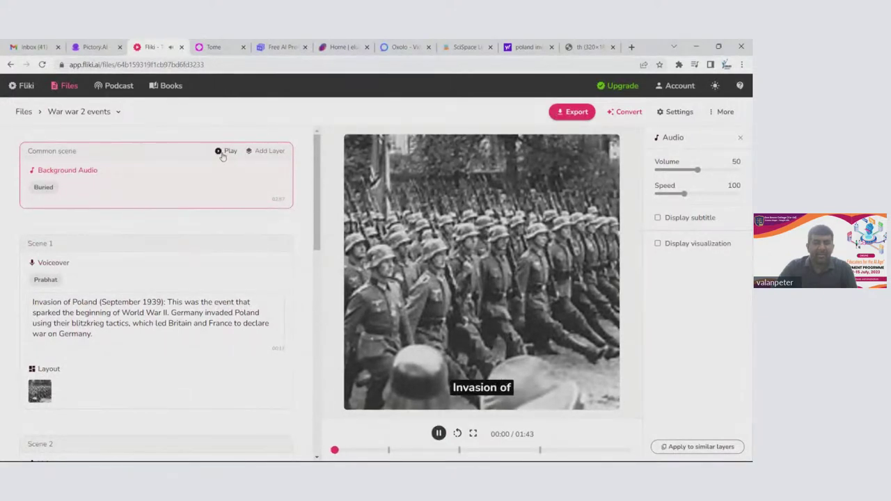
left_click(633, 115)
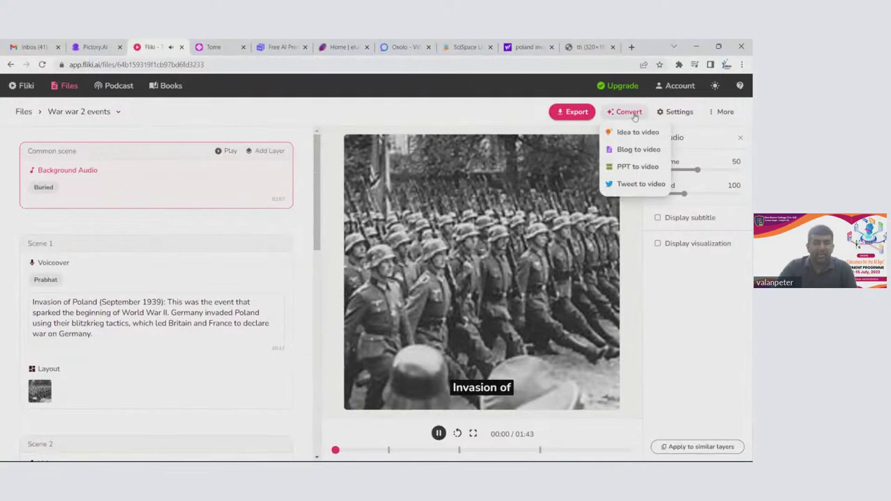
left_click(626, 323)
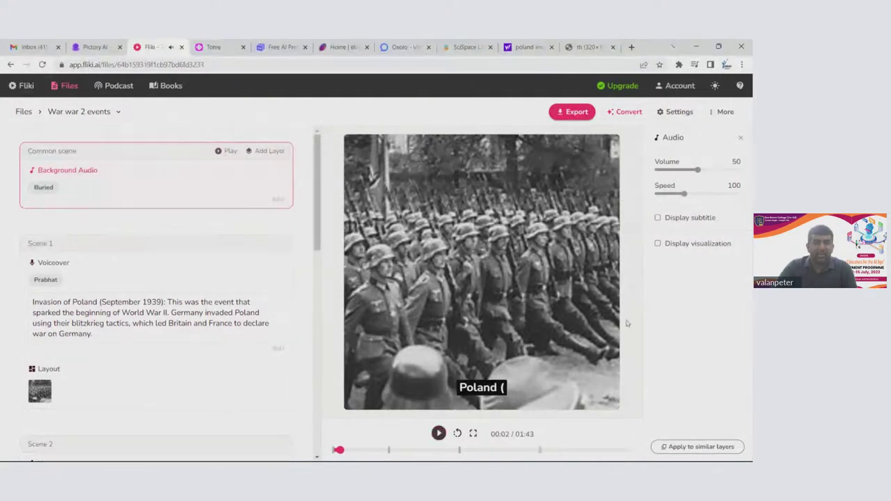
Export the video, dismissing the site's notification request and the export progress window
scroll(157, 207, "down", 10)
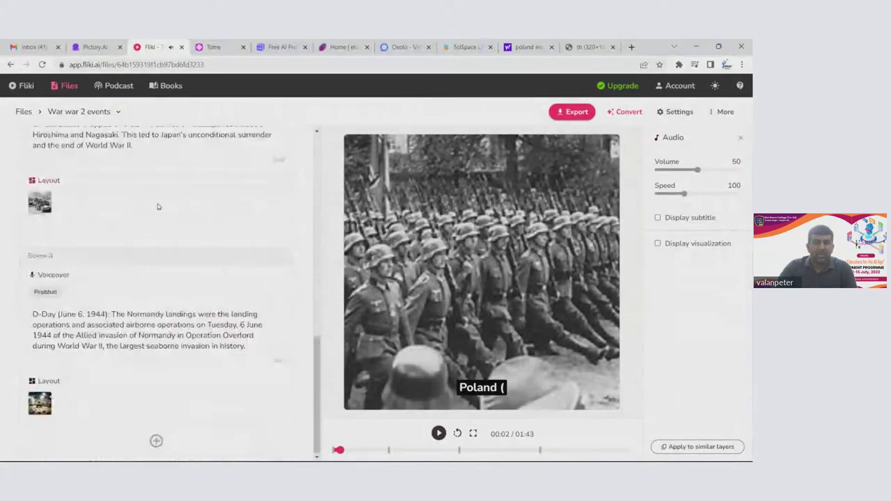
scroll(158, 203, "up", 5)
left_click(567, 114)
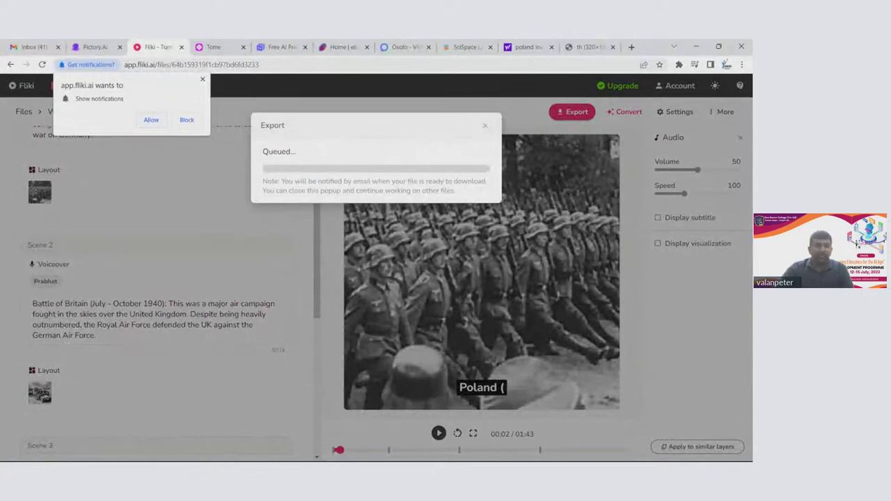
left_click(203, 78)
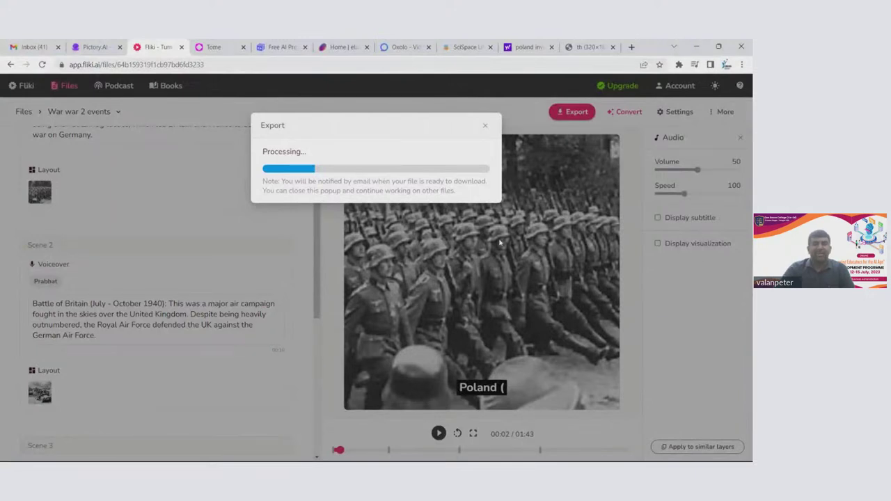
triple_click(374, 128)
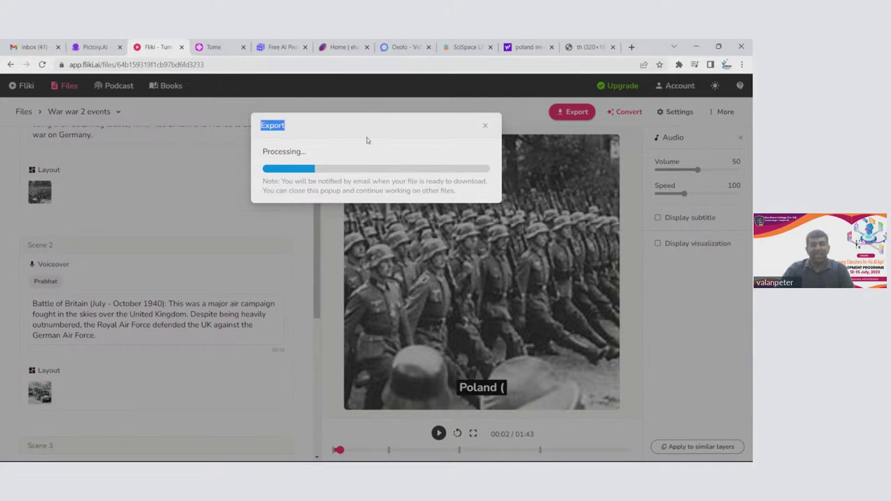
left_click(368, 140)
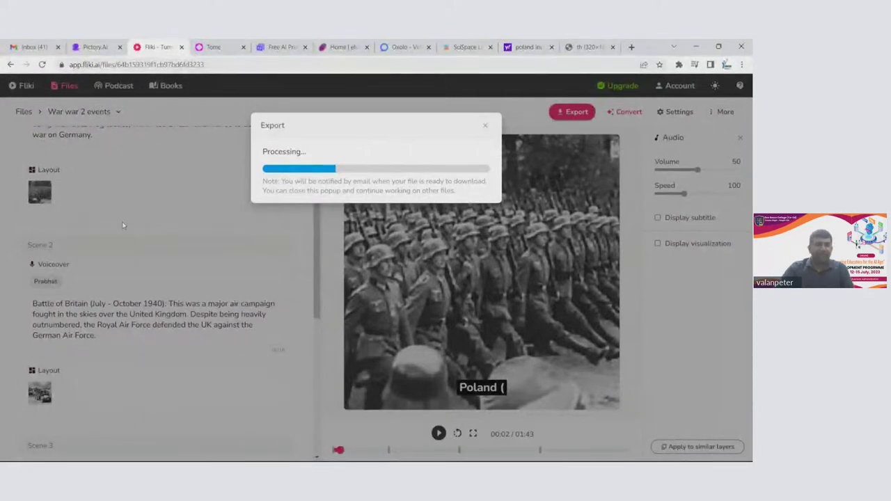
left_click(488, 126)
Enlarge the editor page to 150% browser zoom
scroll(218, 254, "up", 3)
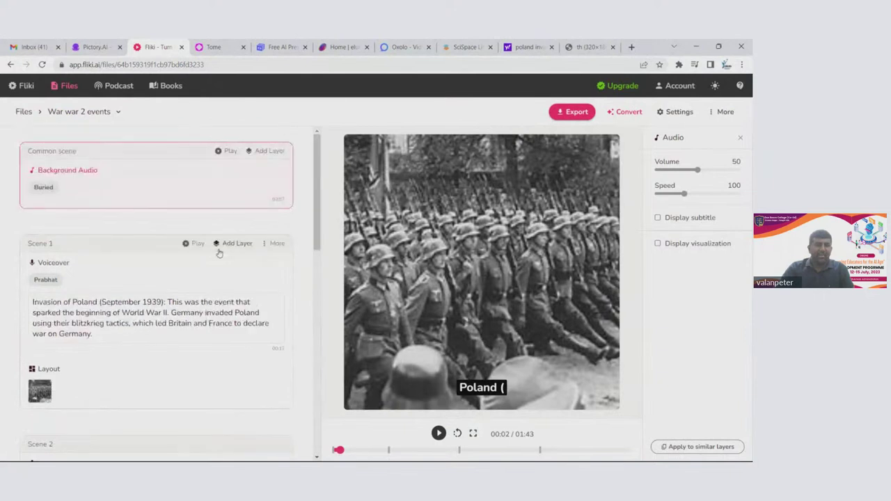
scroll(219, 254, "down", 2)
scroll(218, 253, "up", 2)
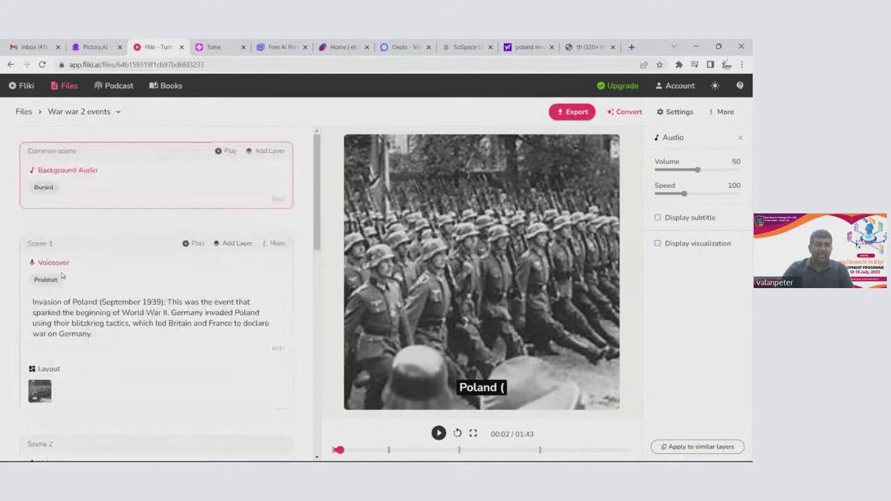
left_click(741, 64)
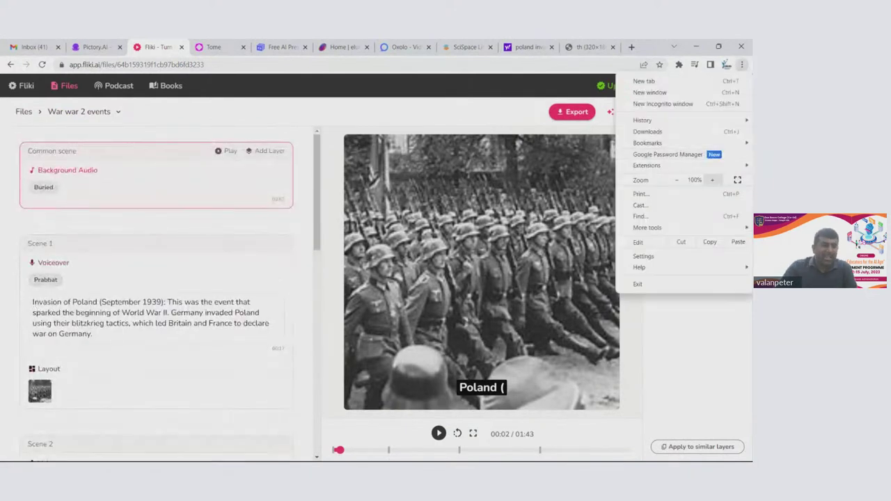
left_click(712, 179)
left_click(712, 180)
left_click(713, 180)
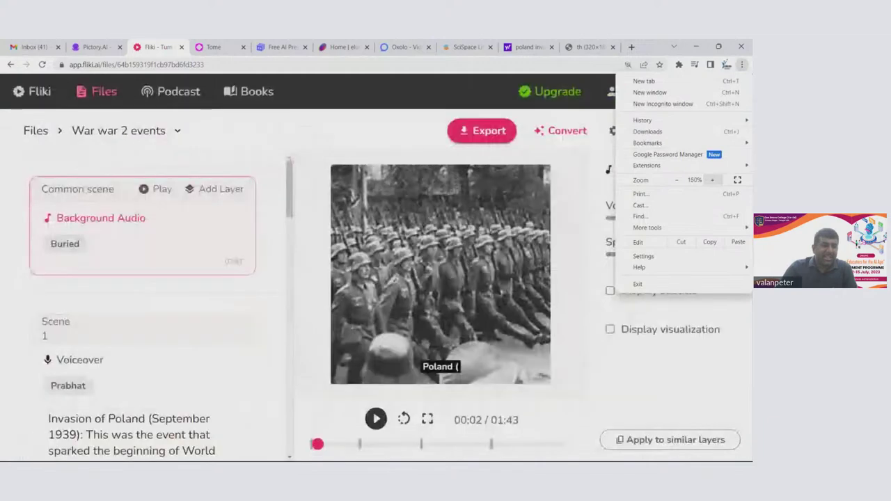
left_click(251, 234)
Change the Scene 1 voiceover to the English (India) male voice Ishaan and apply it to all the voiceovers
scroll(250, 234, "down", 3)
scroll(78, 262, "up", 2)
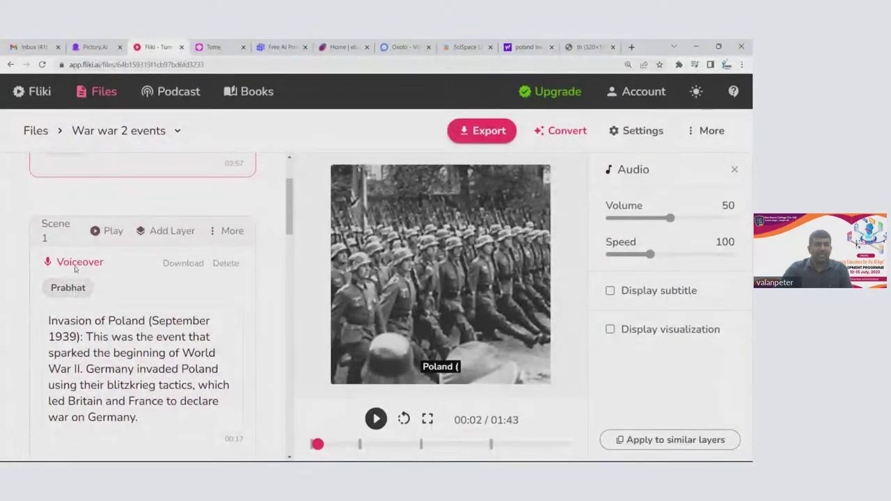
left_click(75, 294)
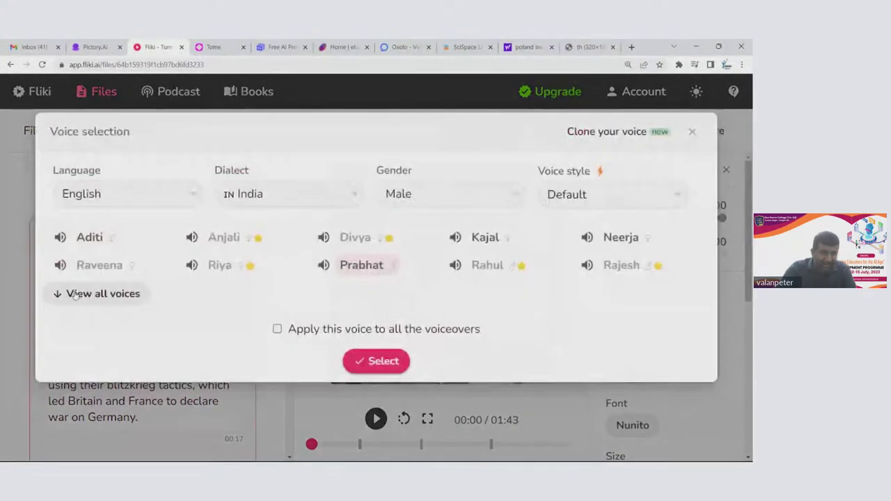
left_click(77, 296)
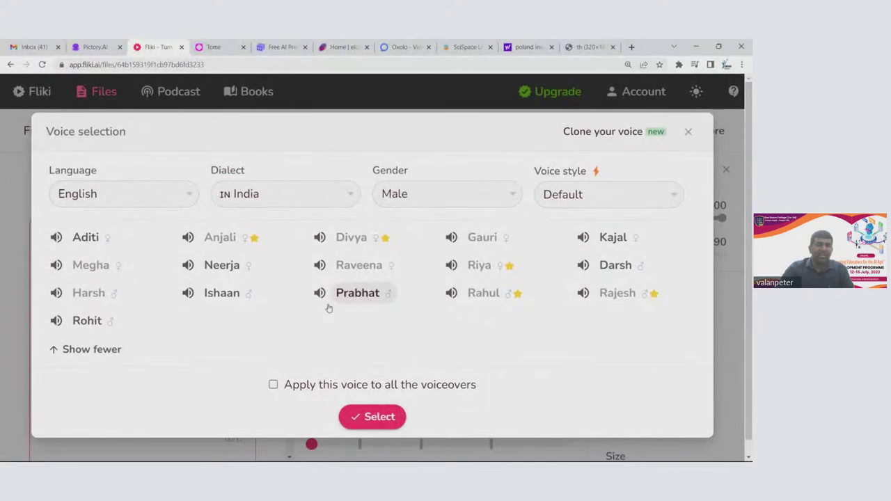
left_click(220, 299)
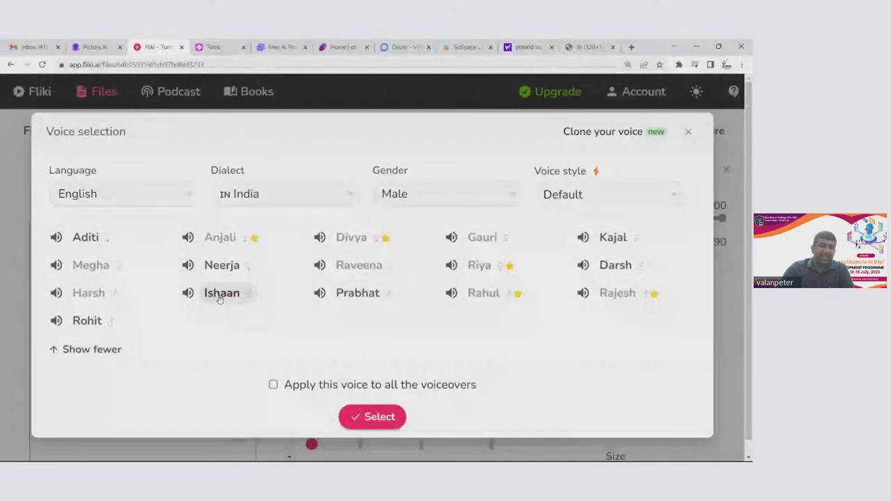
left_click(378, 418)
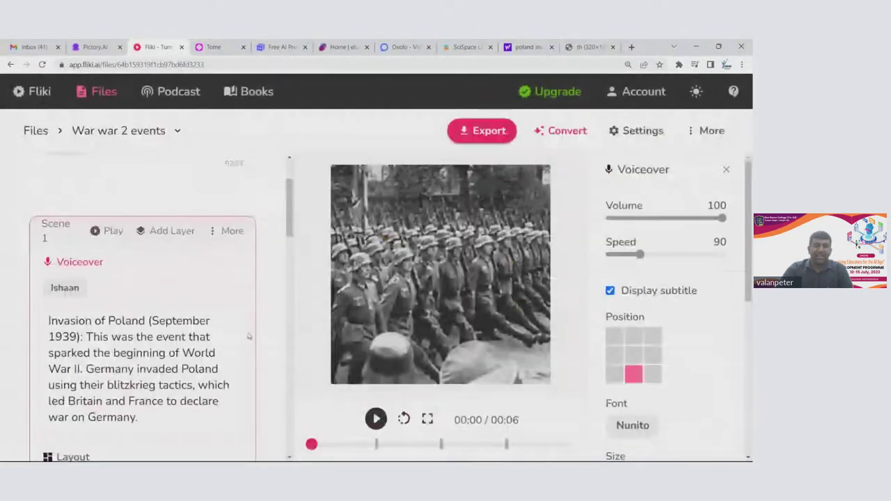
Play the video to listen to the Ishaan voiceover and check the subtitles across the first scenes
left_click(372, 422)
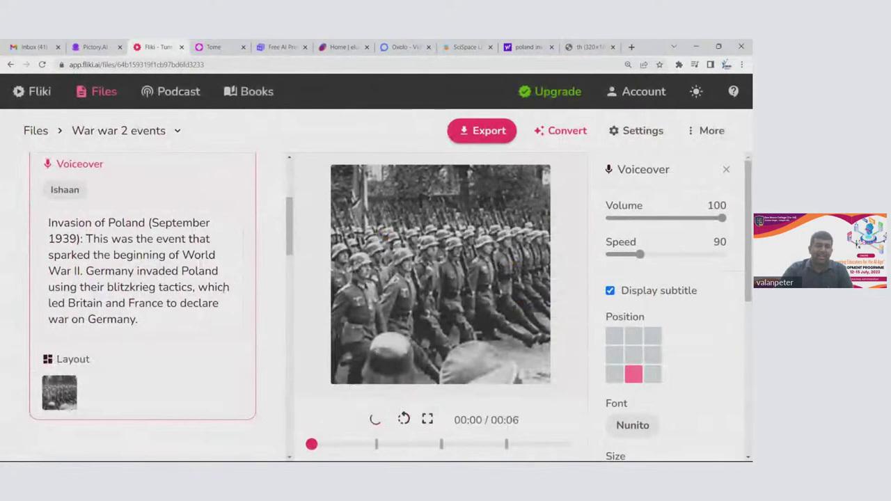
scroll(290, 297, "up", 2)
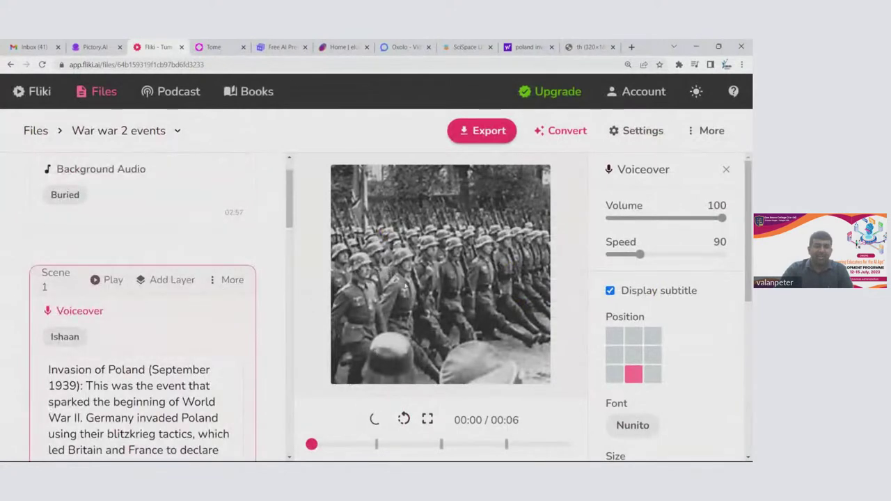
scroll(290, 222, "down", 1)
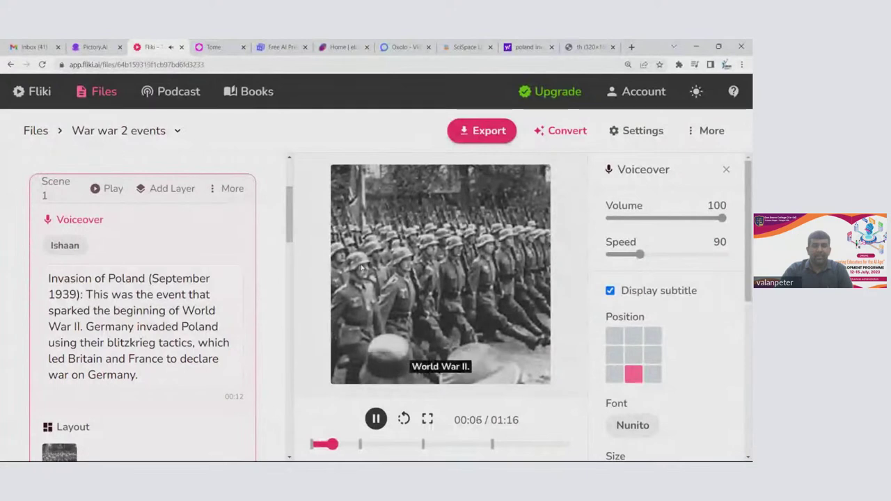
scroll(227, 327, "up", 1)
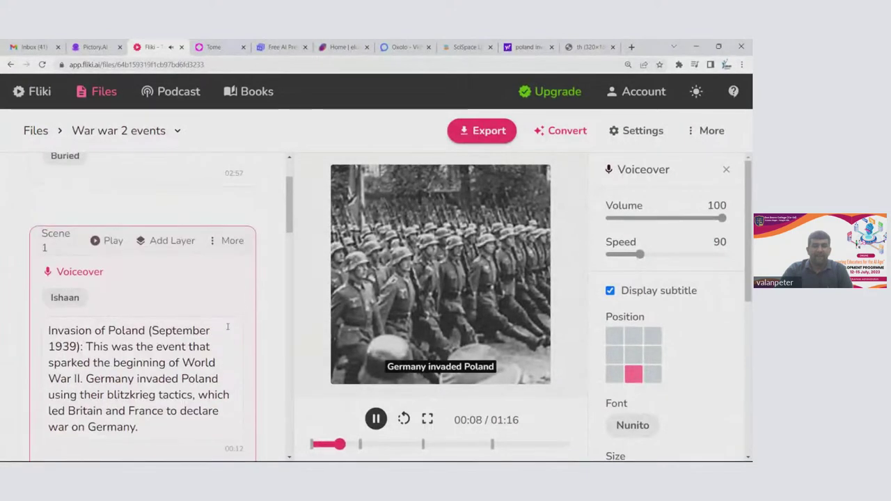
scroll(227, 326, "up", 2)
scroll(227, 330, "down", 1)
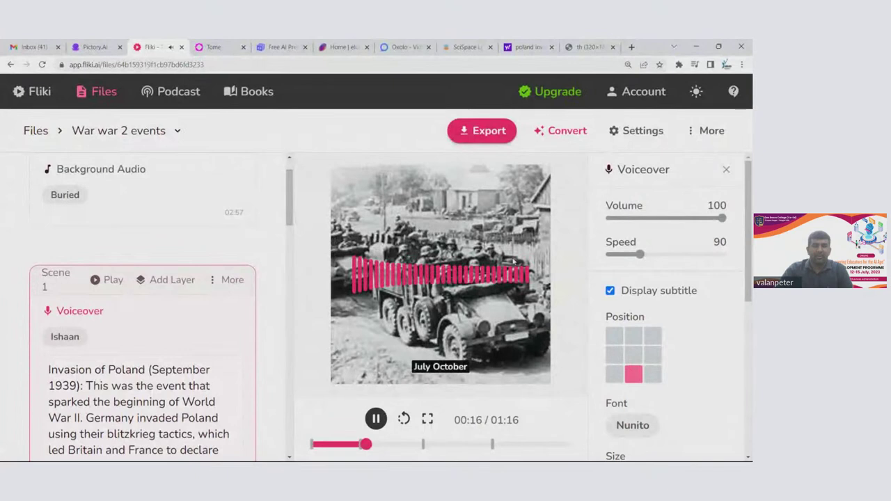
scroll(679, 302, "down", 3)
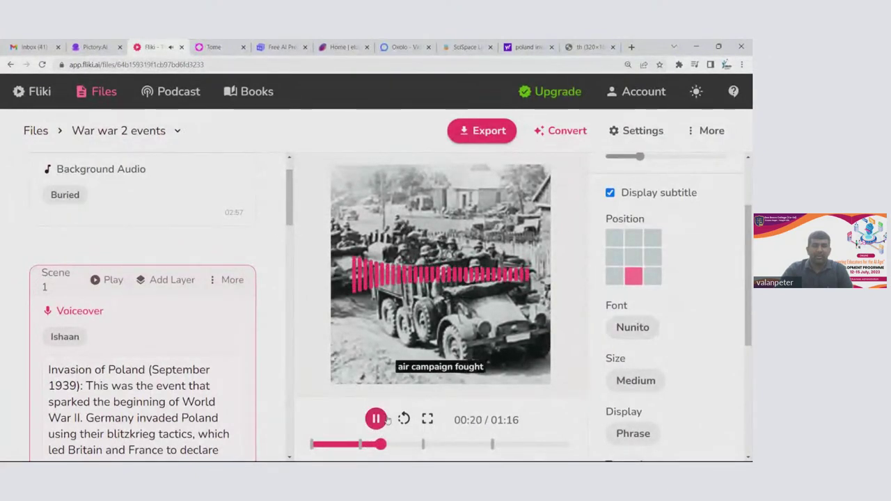
View the playing video in full screen, return to the editor, and look through the voiceover's subtitle settings
left_click(427, 420)
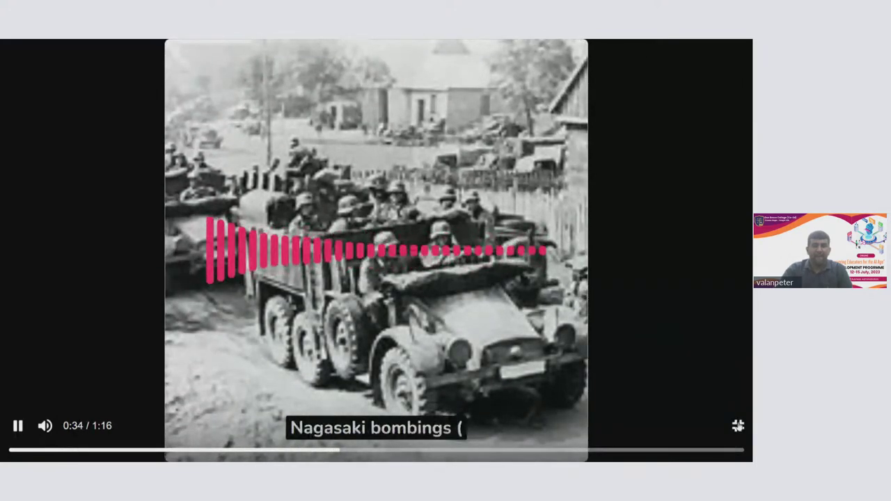
key("Escape")
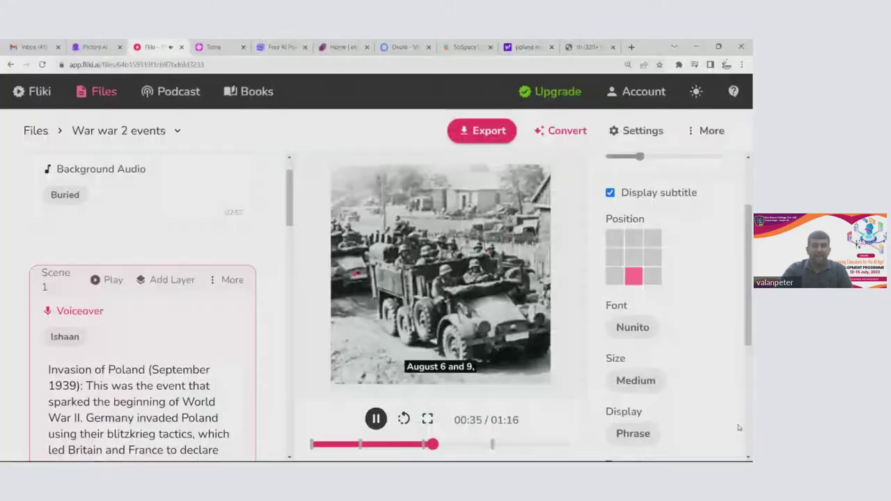
scroll(287, 201, "down", 2)
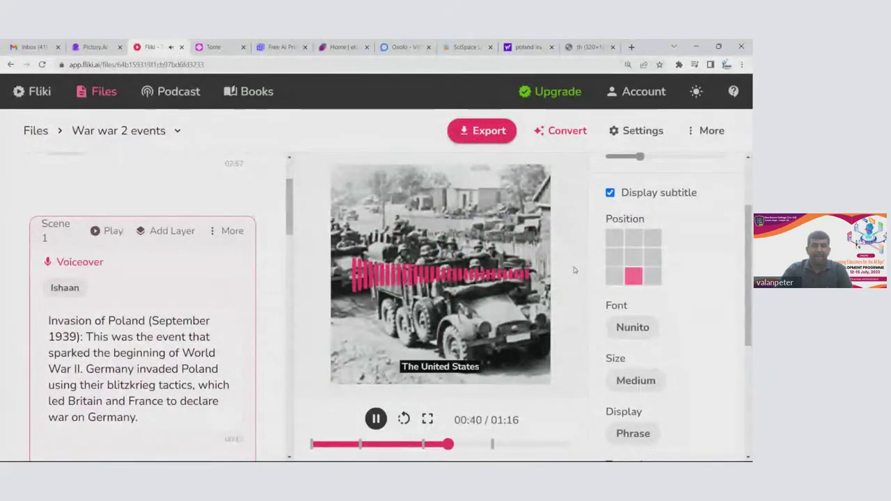
scroll(719, 286, "down", 2)
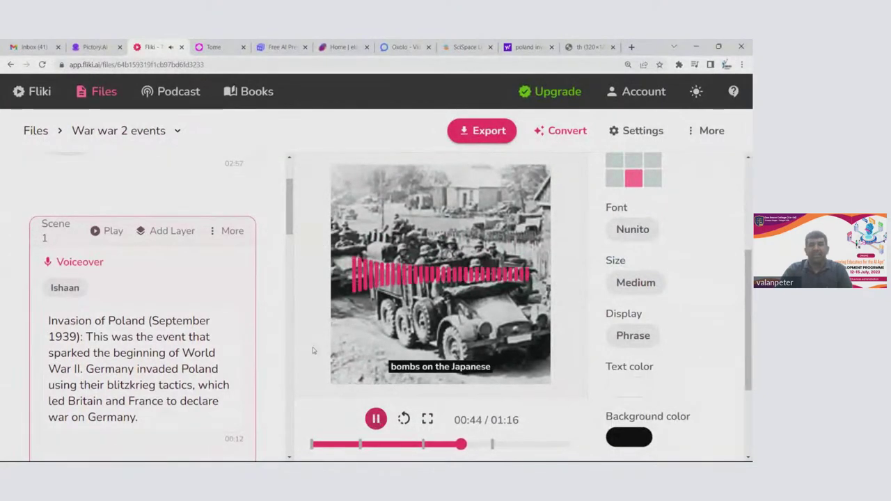
Replace the Scene 2 layout image with th (4).jpg, uploaded from the Desktop to the media library
scroll(274, 319, "down", 5)
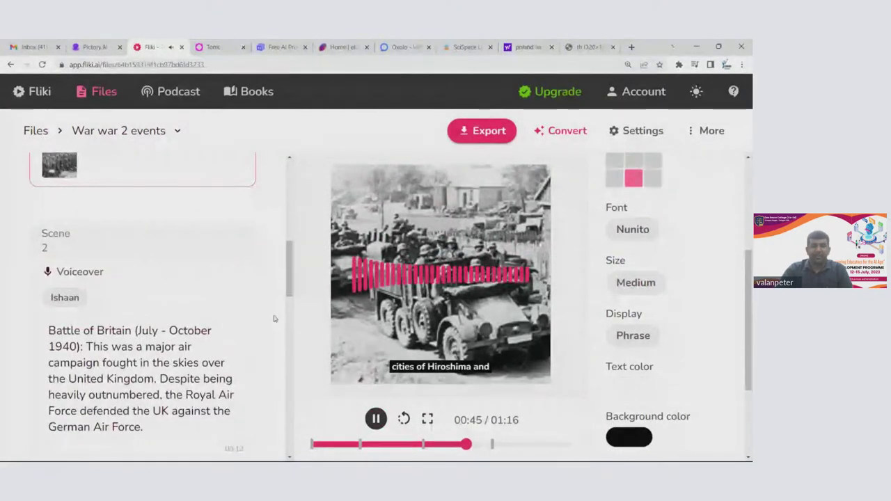
scroll(274, 319, "down", 4)
left_click(59, 218)
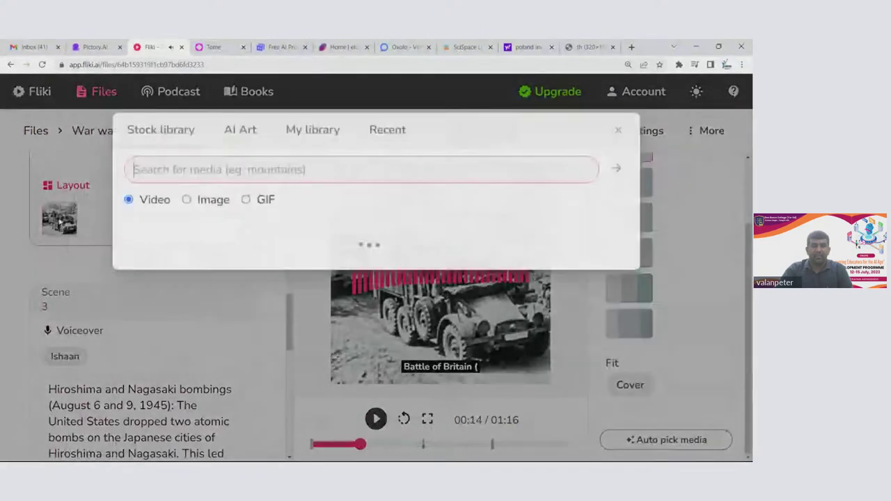
left_click(311, 131)
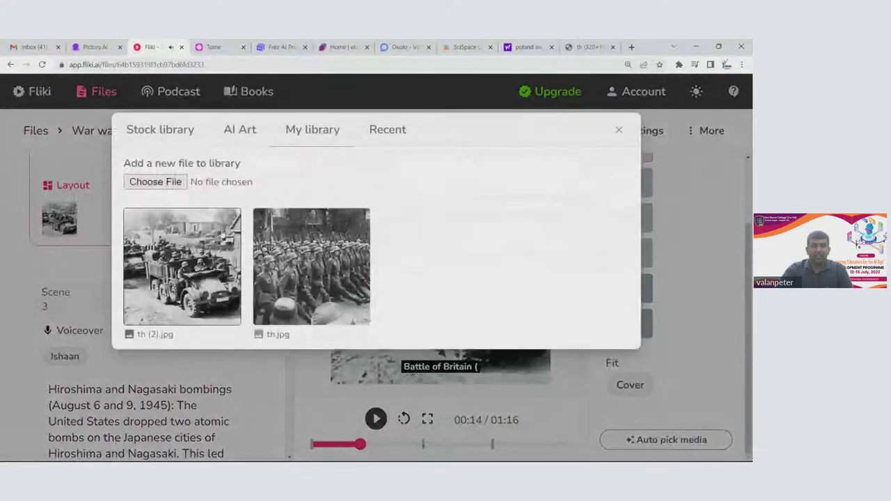
left_click(169, 183)
left_click(113, 266)
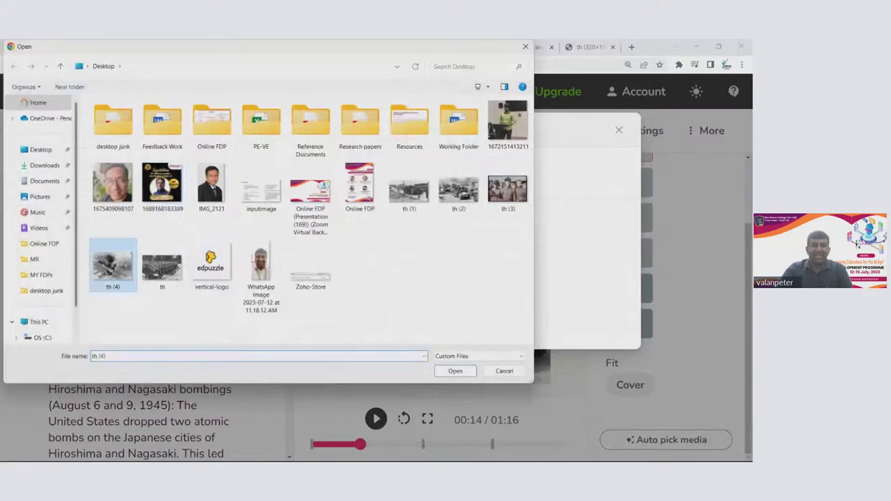
left_click(455, 370)
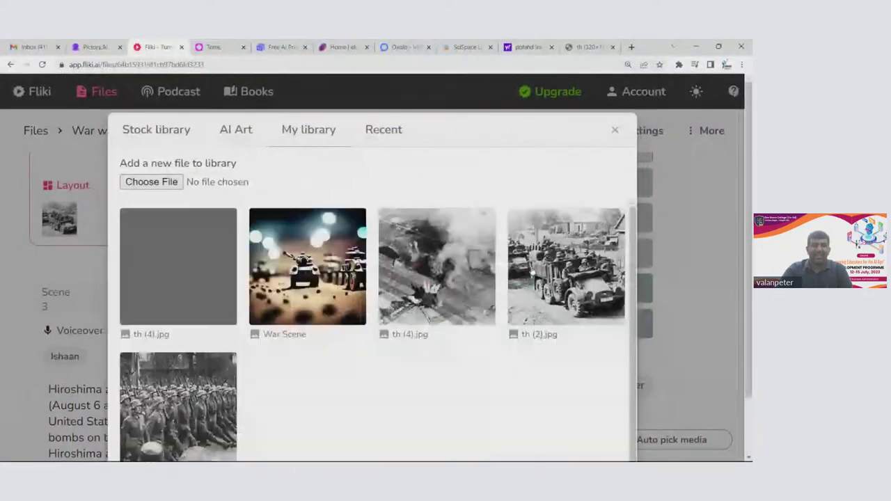
left_click(179, 267)
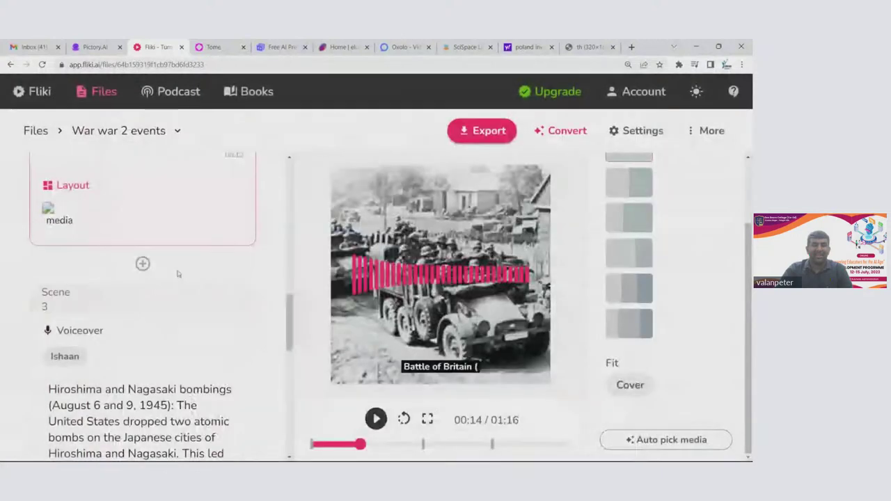
scroll(179, 275, "up", 3)
scroll(178, 272, "down", 2)
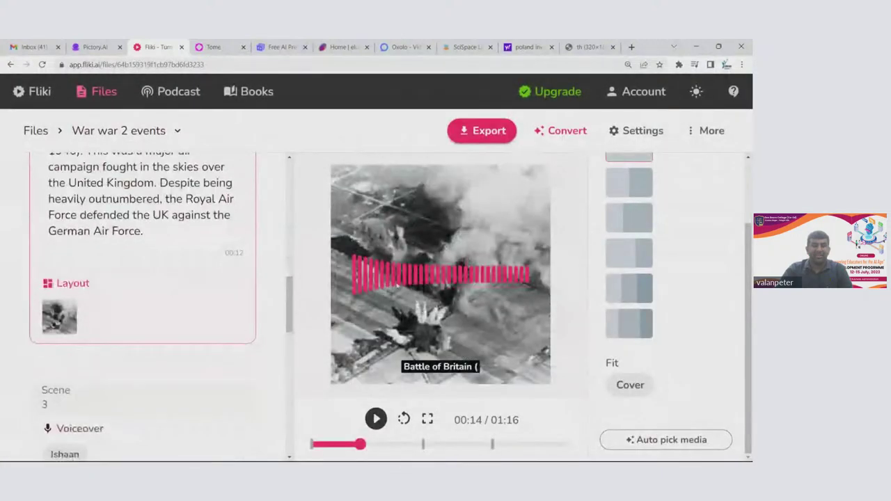
scroll(165, 258, "up", 2)
scroll(84, 268, "down", 3)
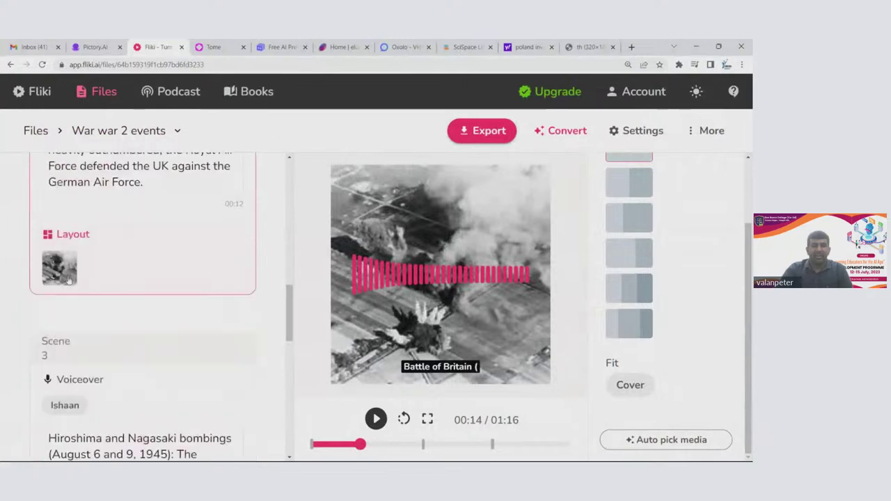
left_click(54, 274)
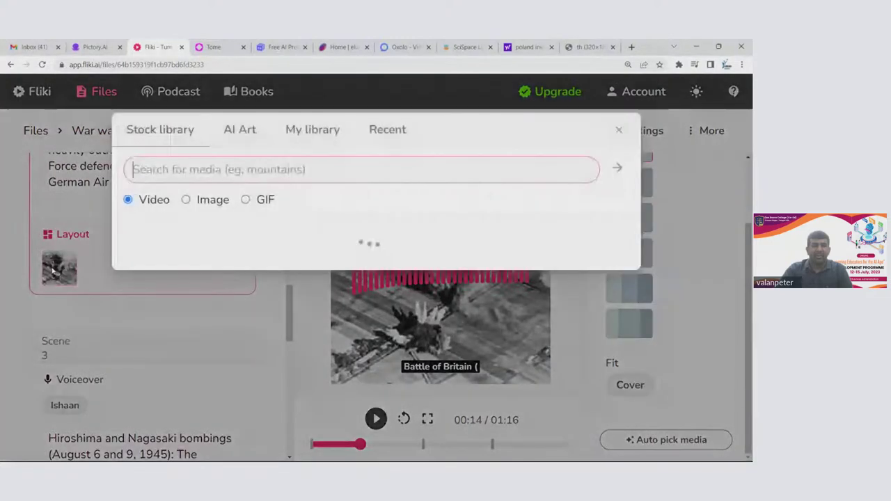
left_click(620, 128)
left_click(67, 267)
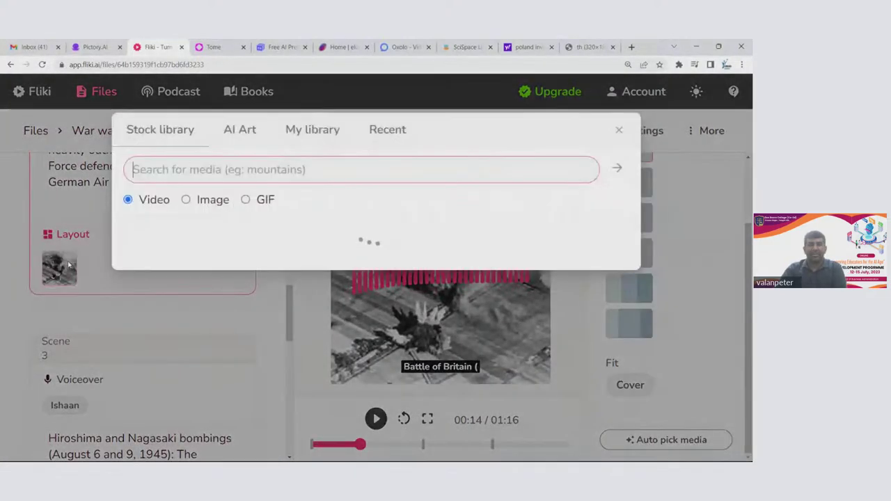
left_click(613, 133)
Replace the Scene 3 layout media with the 00:11 city explosion video found by searching the stock library for "bombing"
scroll(103, 269, "down", 4)
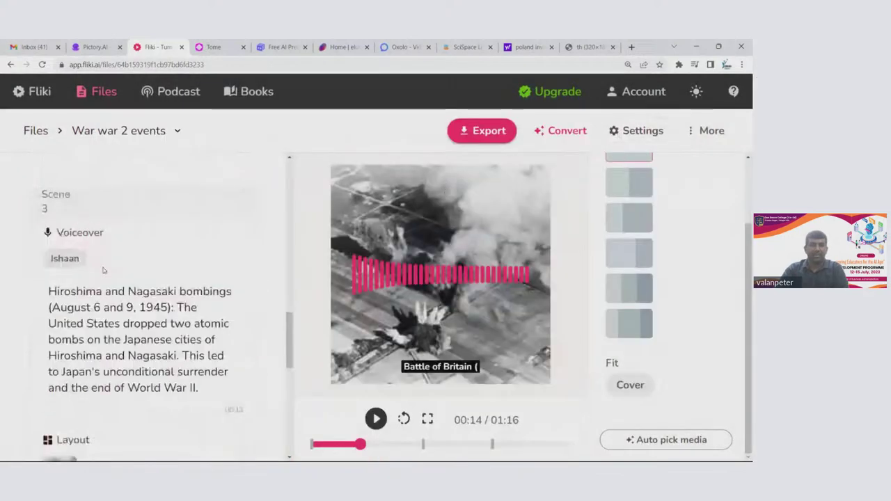
left_click(62, 375)
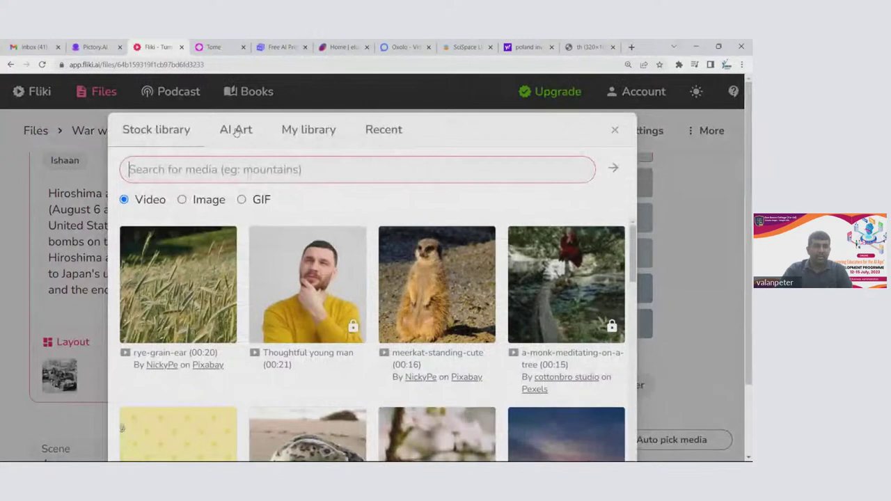
type("bo")
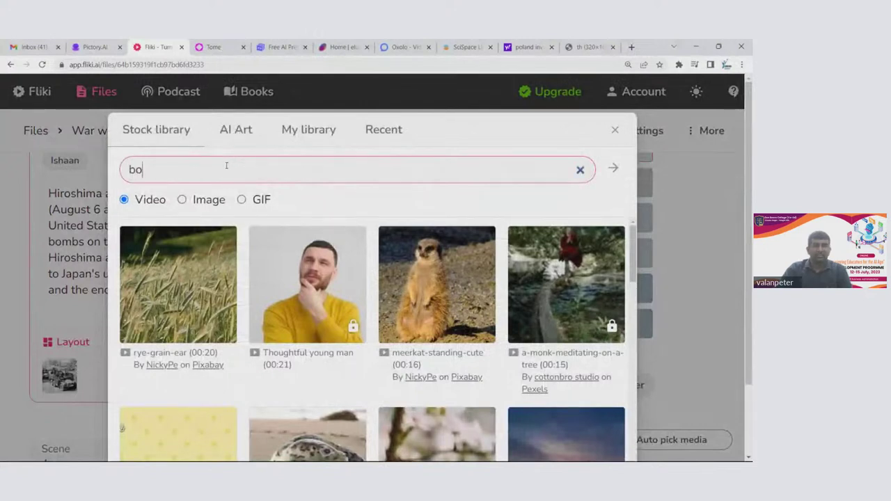
type("mbing")
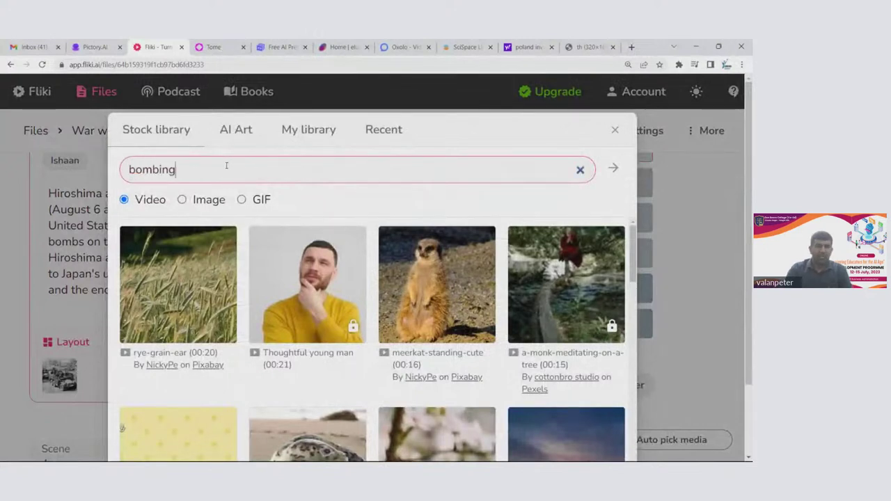
key("Return")
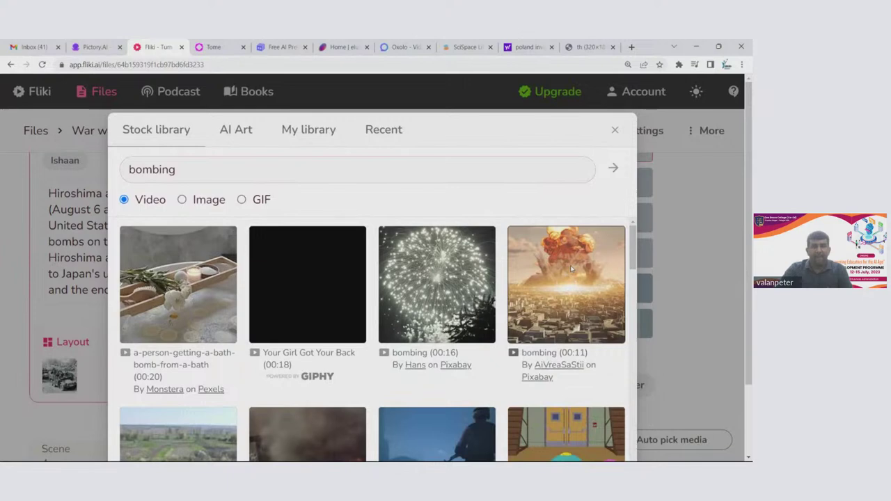
scroll(570, 265, "down", 2)
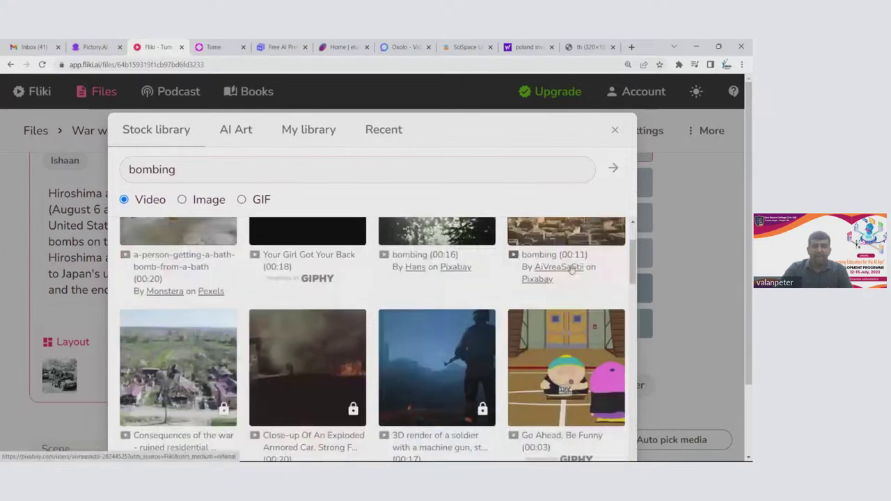
scroll(572, 269, "up", 1)
left_click(570, 269)
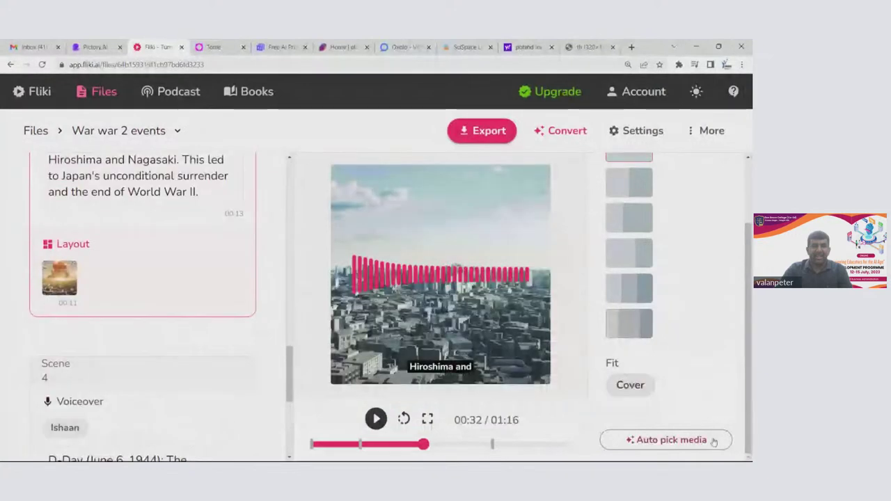
scroll(729, 378, "up", 2)
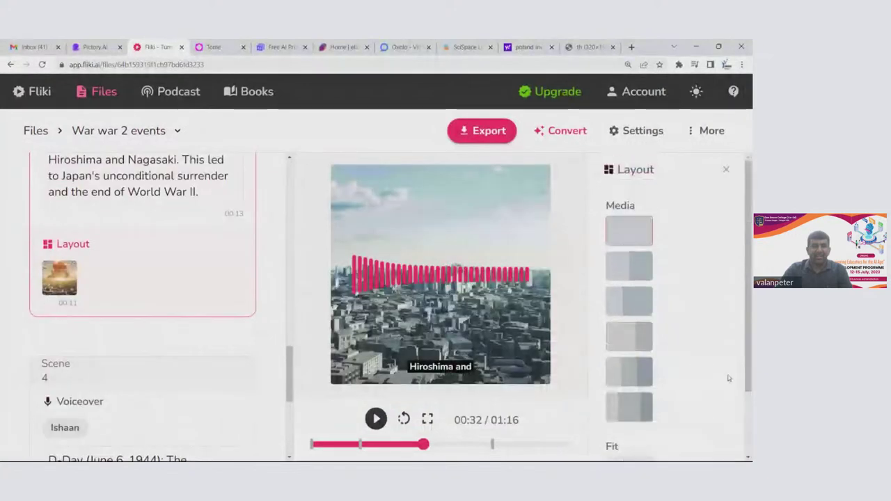
left_click(727, 171)
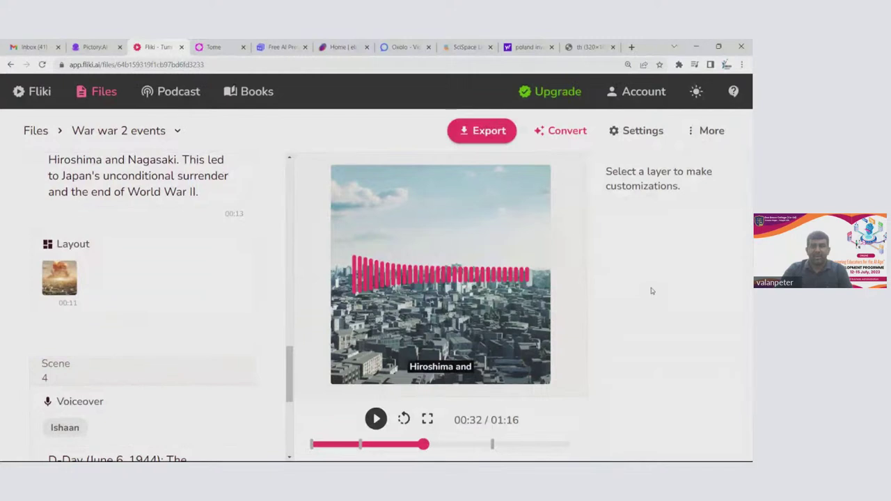
left_click(690, 138)
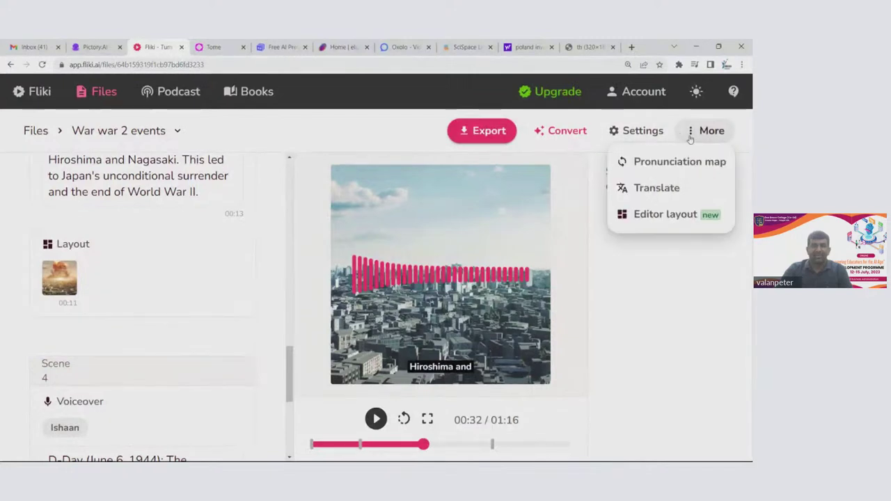
left_click(691, 132)
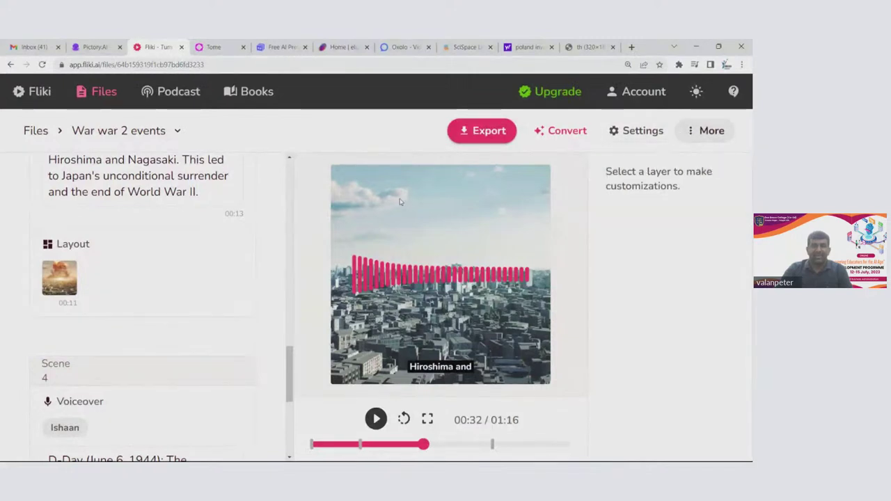
Apply the common scene's Background Audio settings to all similar audio layers in the file
scroll(48, 276, "up", 4)
scroll(49, 276, "up", 6)
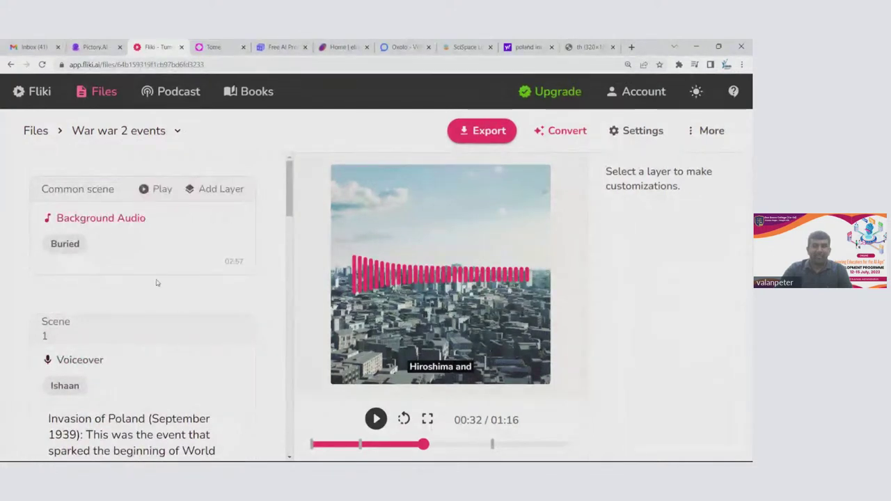
left_click(177, 206)
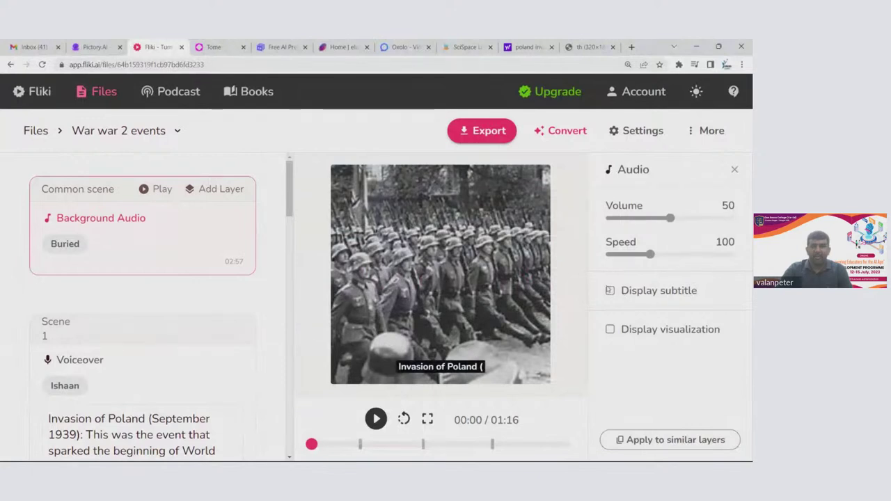
scroll(143, 293, "down", 5)
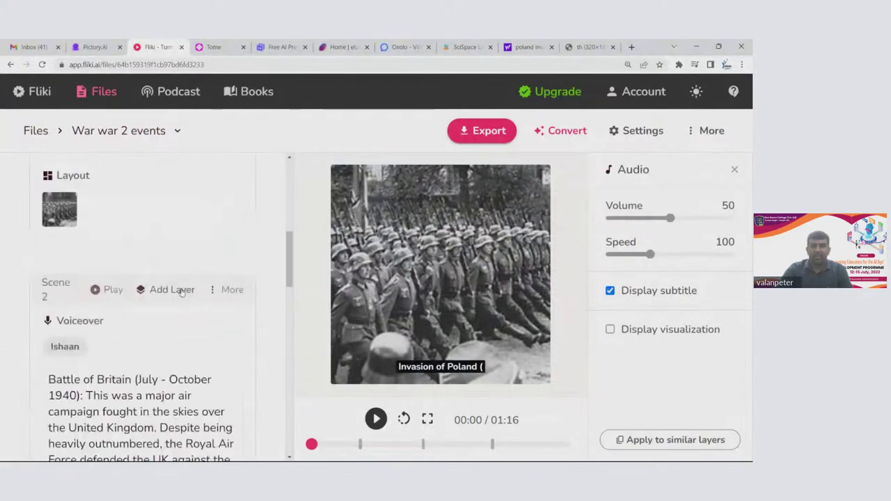
scroll(614, 336, "down", 3)
scroll(626, 328, "down", 2)
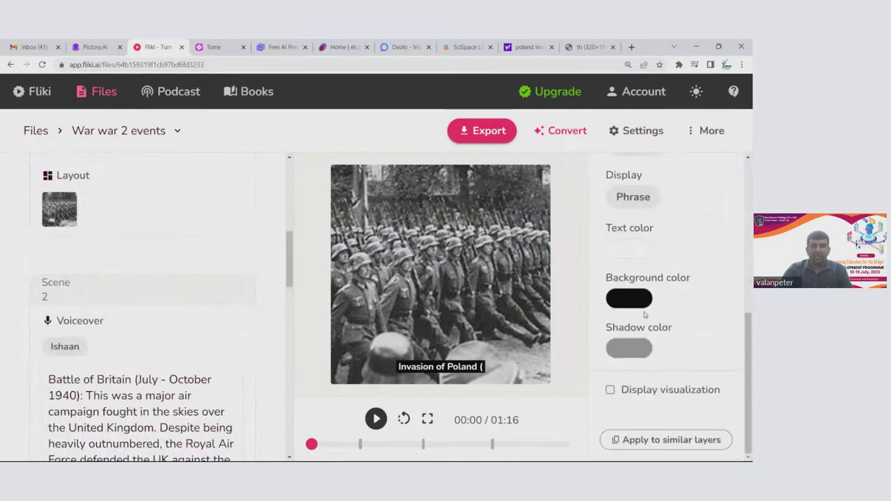
left_click(659, 442)
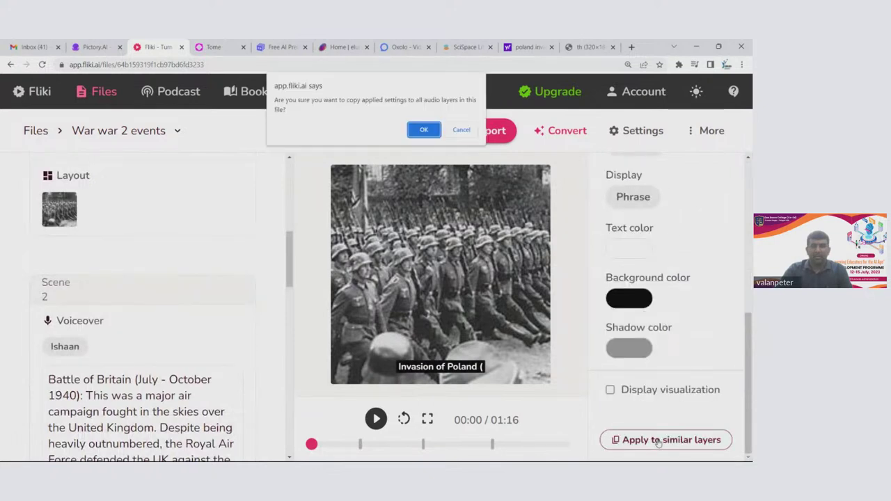
left_click(421, 131)
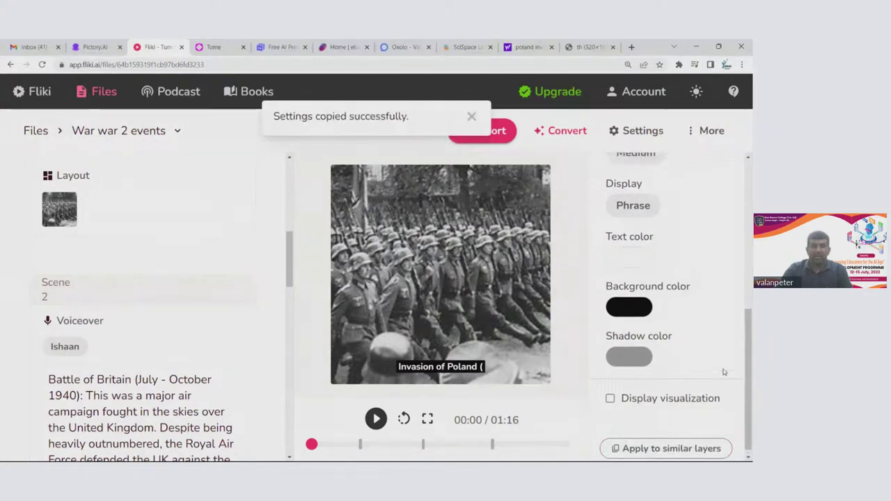
left_click(472, 116)
Play the video in full screen, skip ahead to review the scenes, return to the editor, and pause playback
scroll(250, 208, "down", 2)
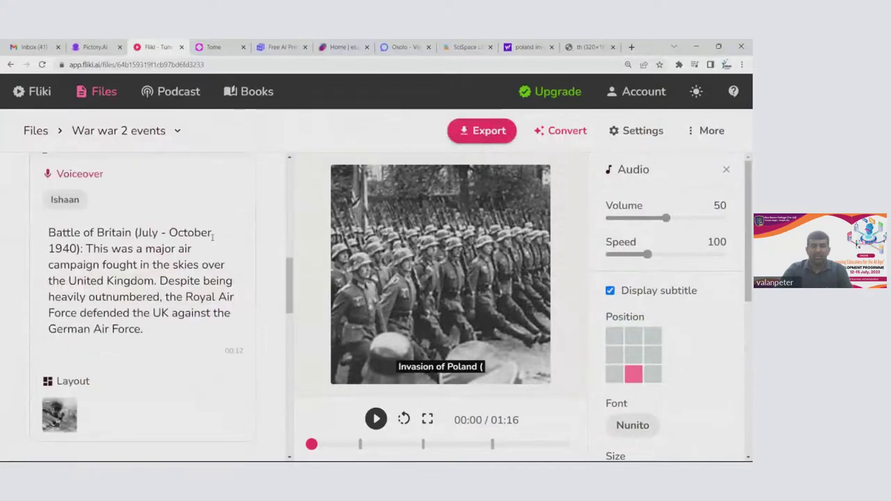
scroll(243, 254, "down", 2)
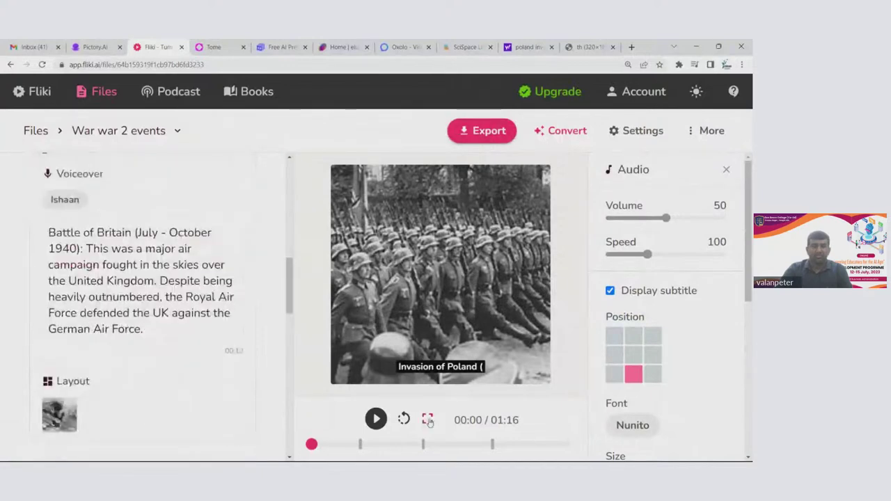
left_click(427, 420)
left_click(19, 427)
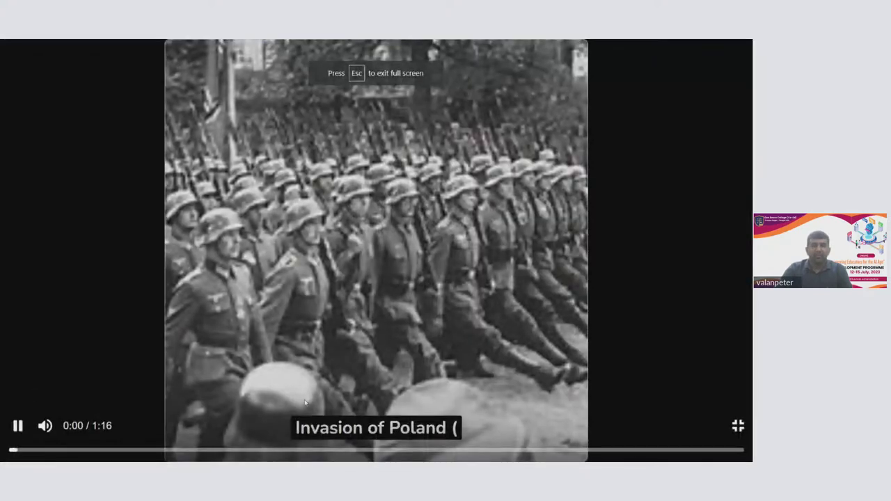
left_click(277, 450)
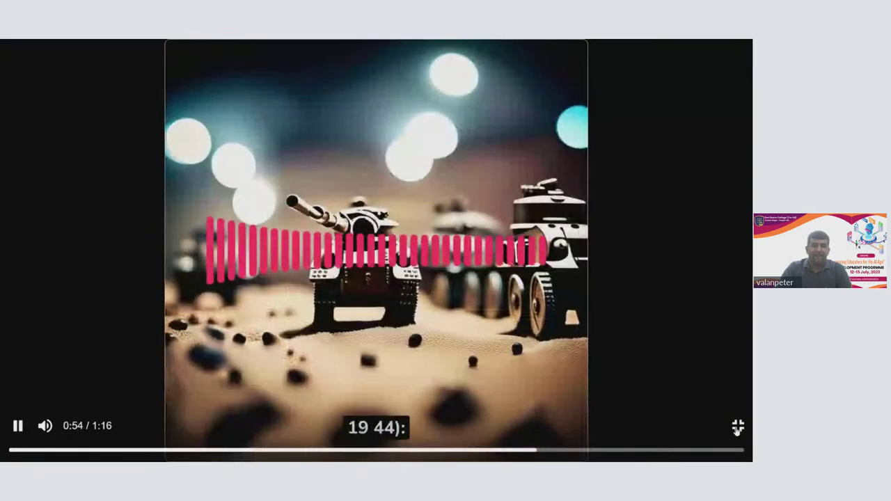
left_click(738, 428)
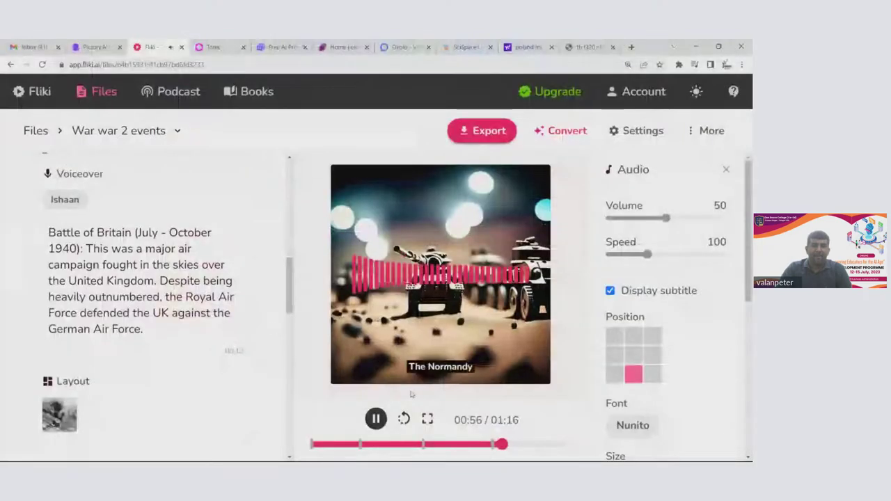
left_click(376, 419)
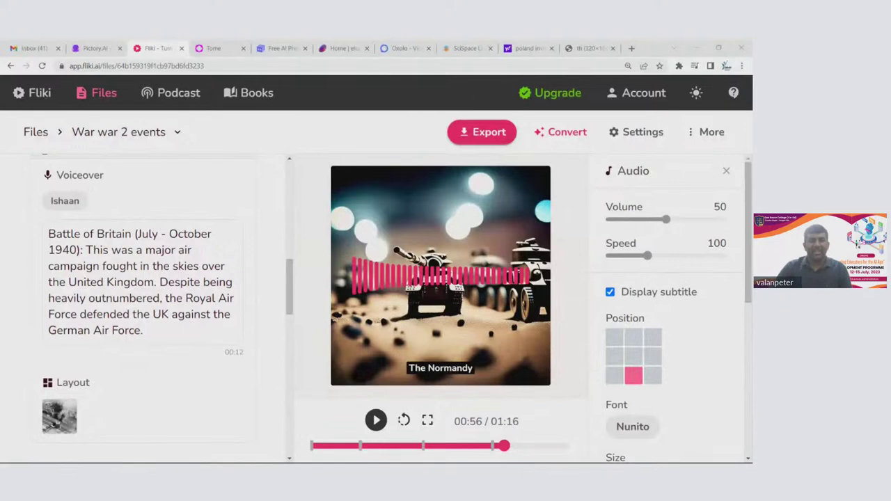
Switch to Tome and enlarge the browser zoom of its templates page
mouse_move(215, 175)
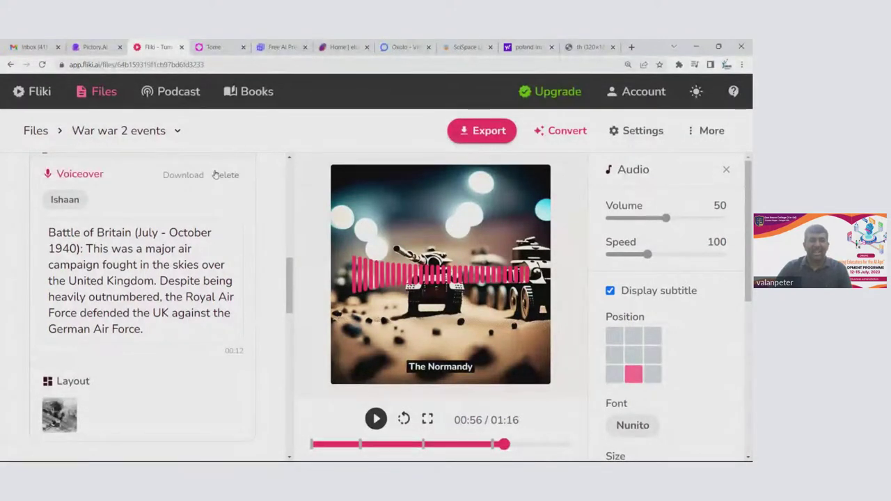
left_click(197, 45)
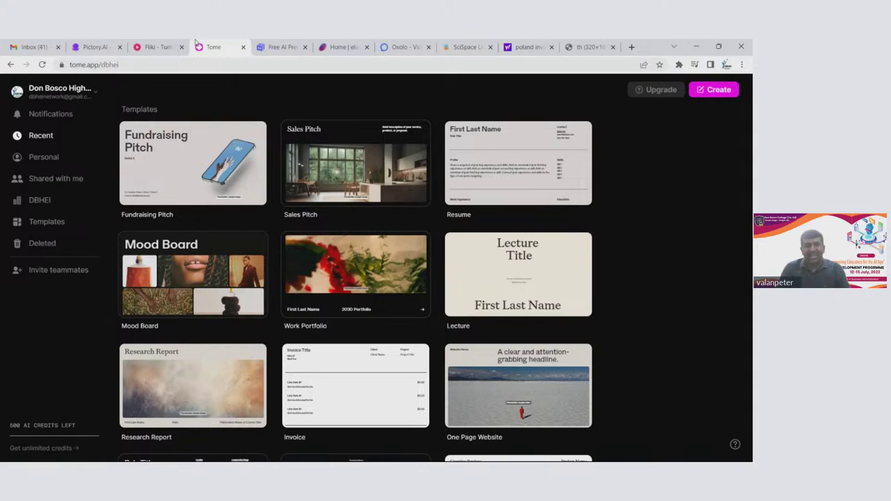
left_click(139, 60)
key("alt+Tab")
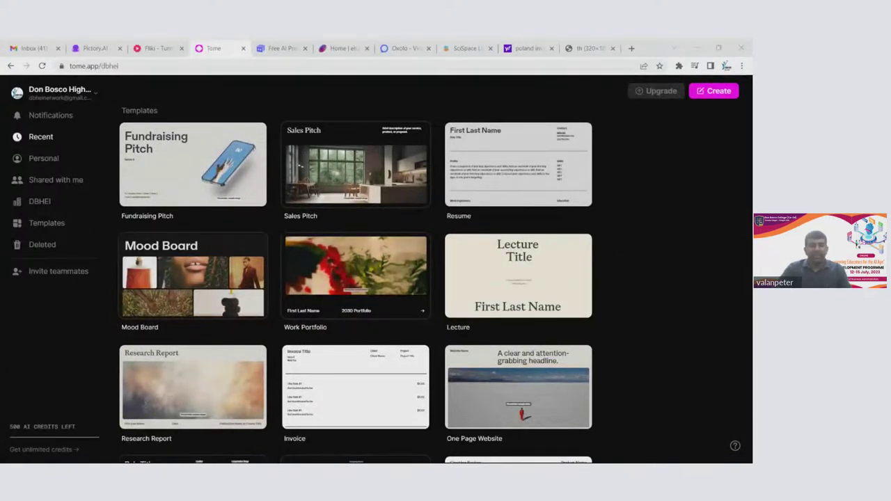
key("alt+Tab")
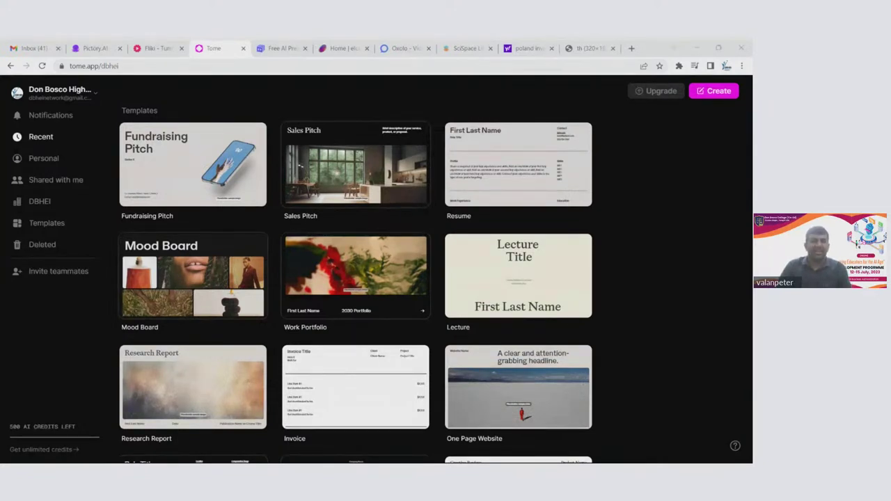
key("alt+Tab")
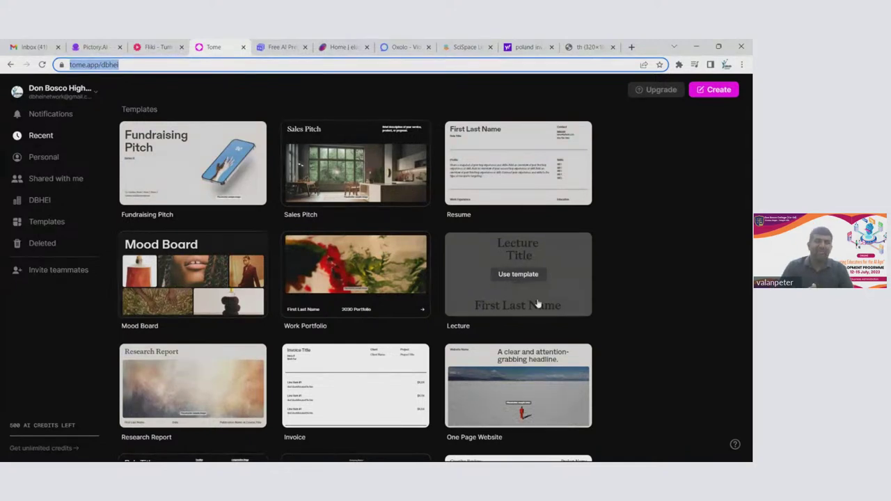
left_click(742, 64)
left_click(712, 180)
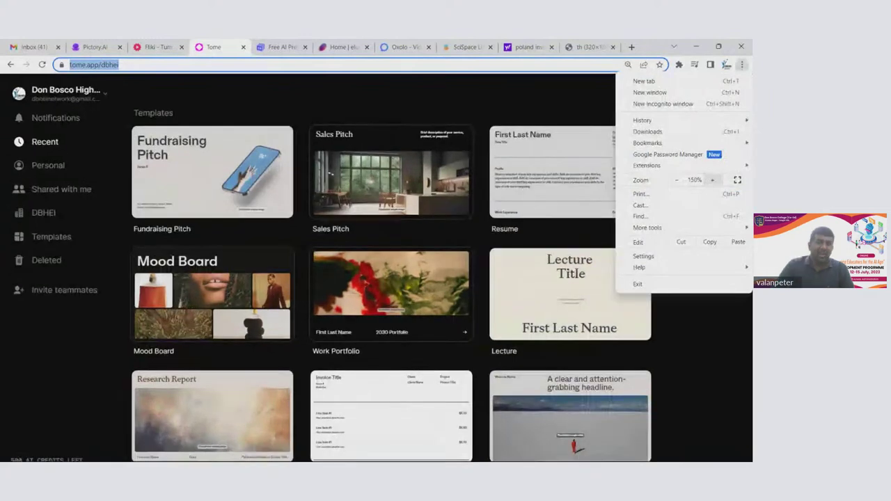
left_click(709, 242)
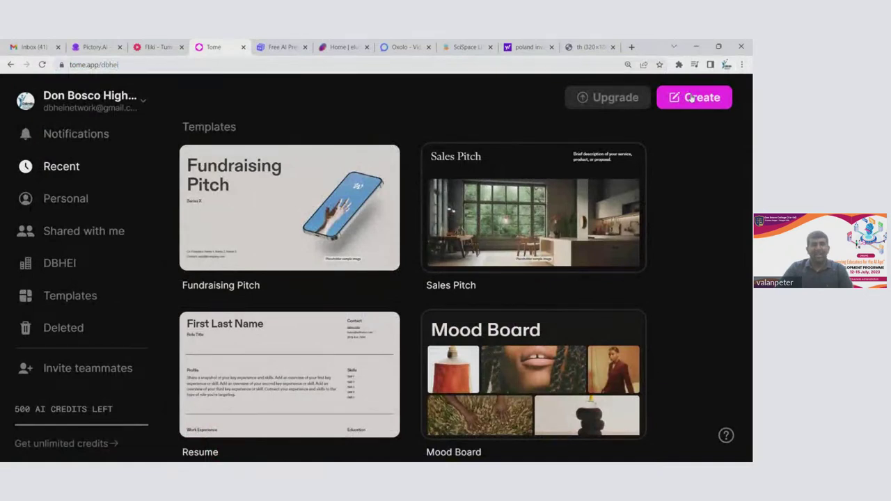
Create a new tome and look through the available commands, from creating presentations and adding tiles to renaming and sharing
left_click(691, 97)
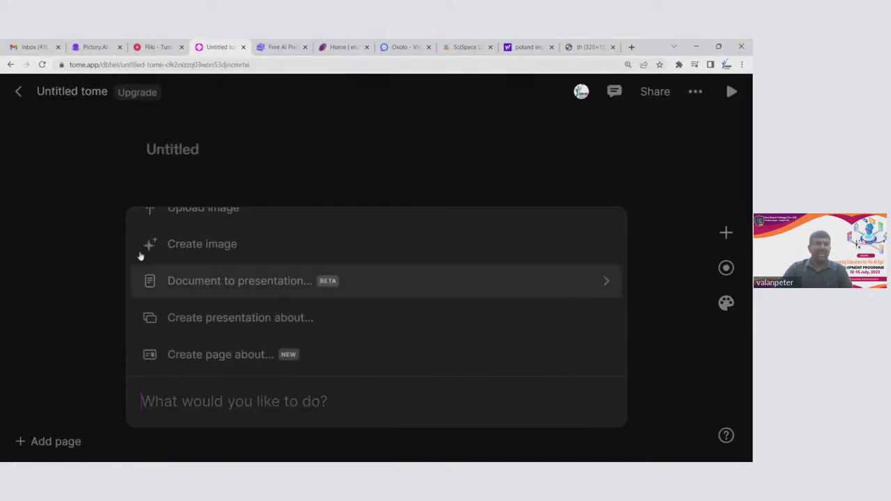
scroll(248, 338, "up", 3)
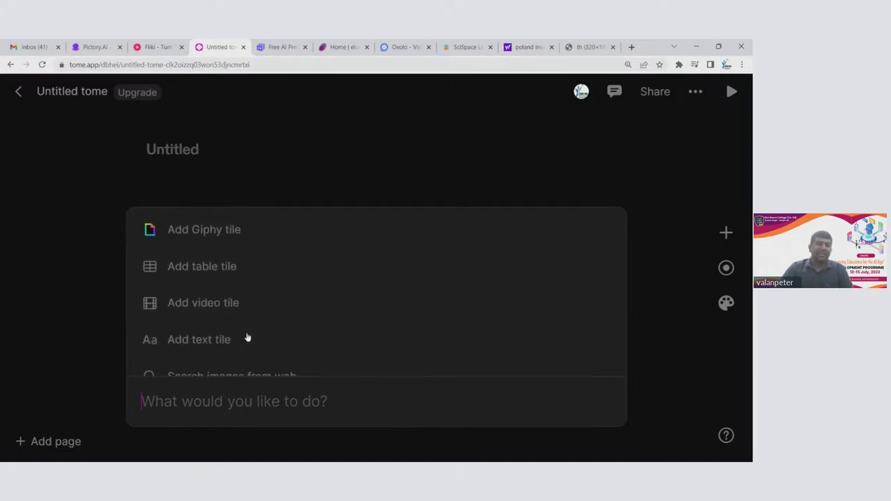
scroll(247, 337, "up", 5)
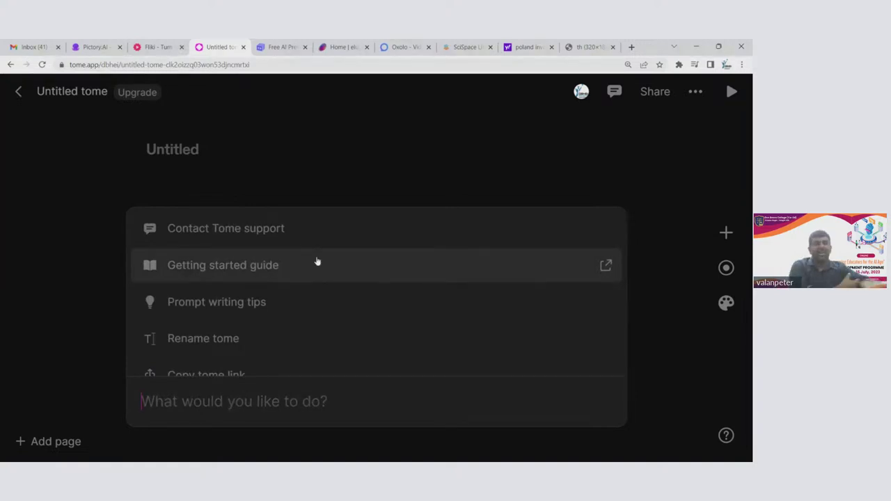
scroll(317, 261, "down", 1)
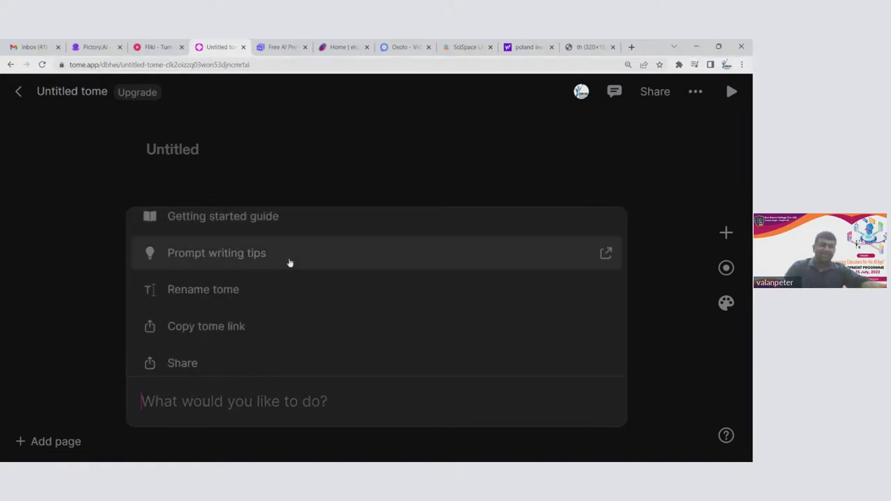
scroll(282, 265, "down", 1)
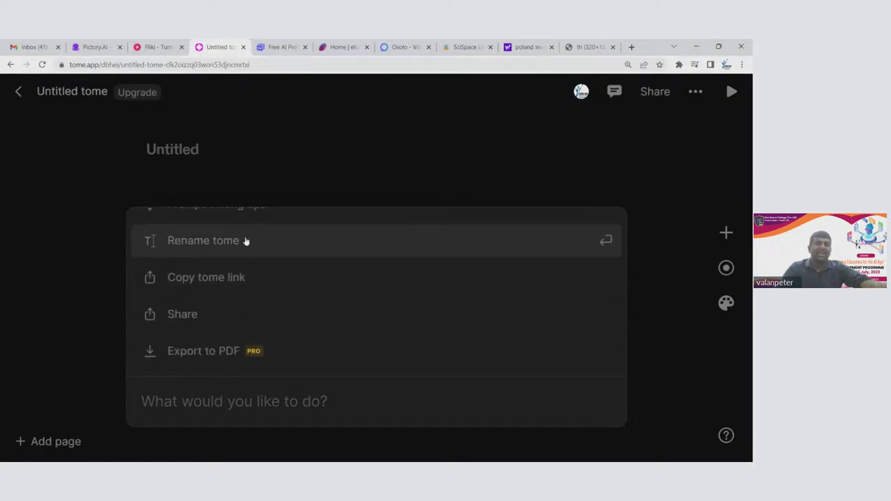
Look through the remaining tome commands, from sharing, exporting and narration to themes, pages, tiles and image creation
scroll(247, 286, "down", 1)
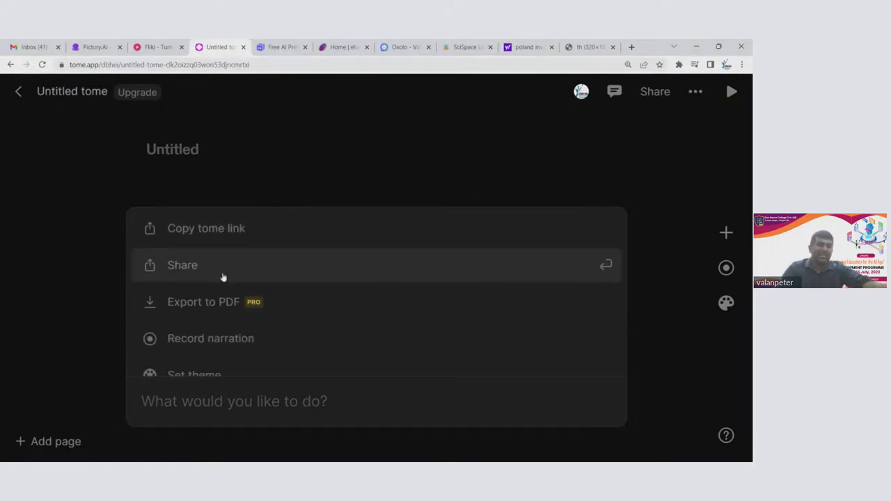
scroll(221, 301, "down", 1)
scroll(221, 299, "down", 1)
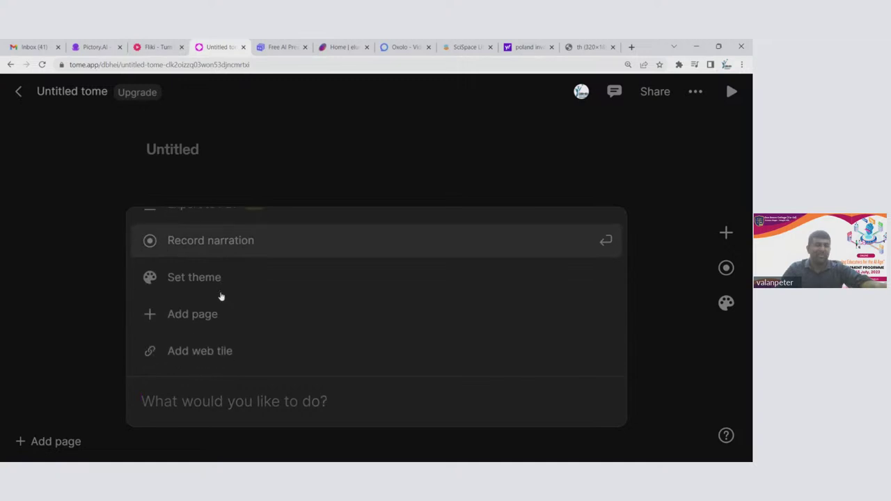
scroll(221, 315, "down", 1)
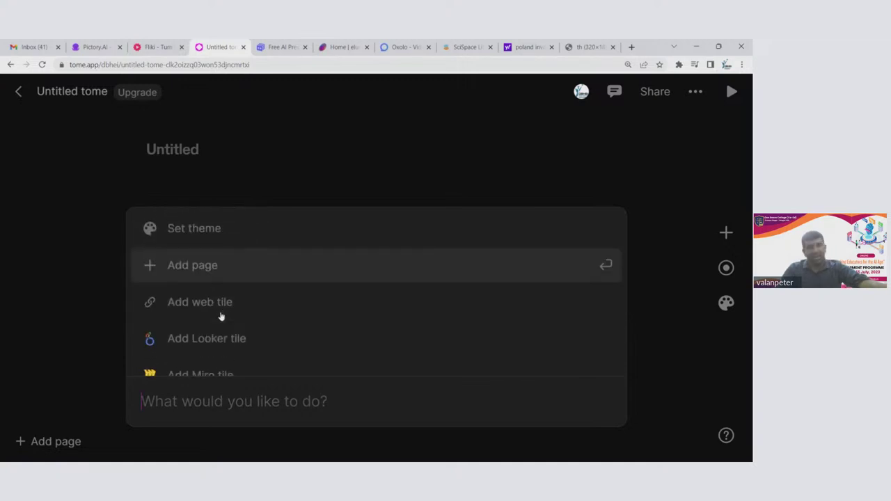
scroll(221, 316, "down", 5)
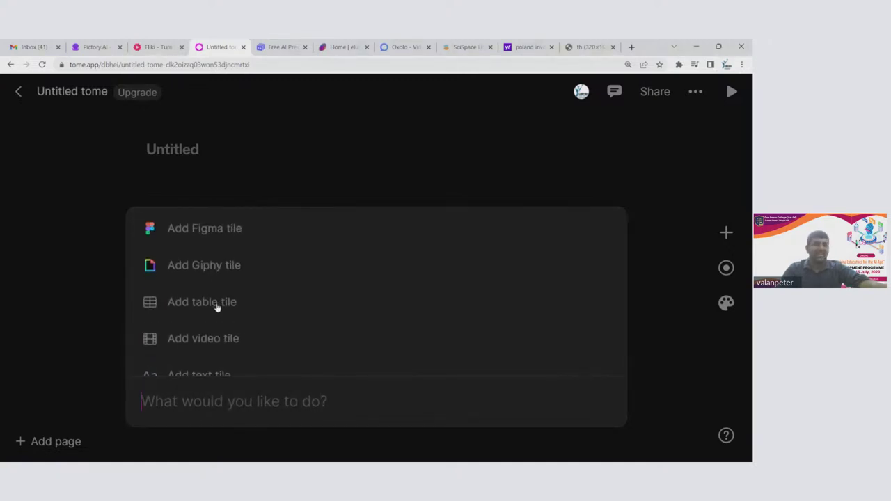
scroll(218, 307, "down", 5)
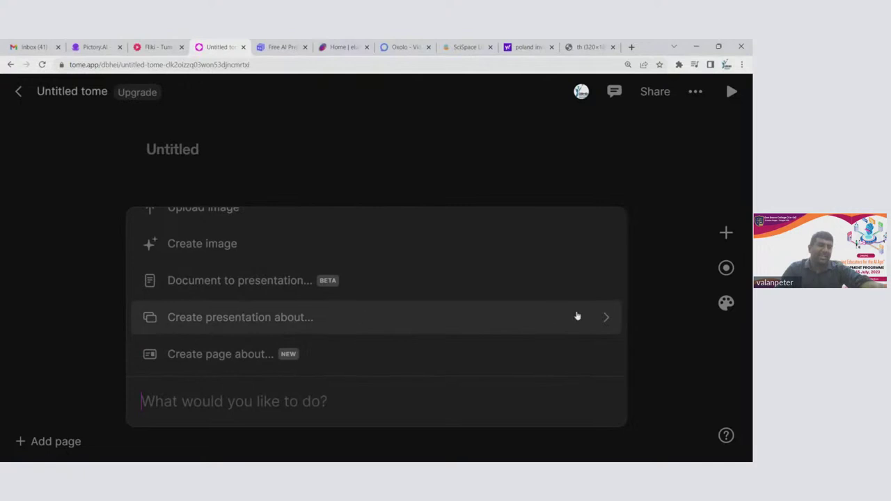
Choose to create a presentation with AI and enter World War 2 as its topic
left_click(601, 319)
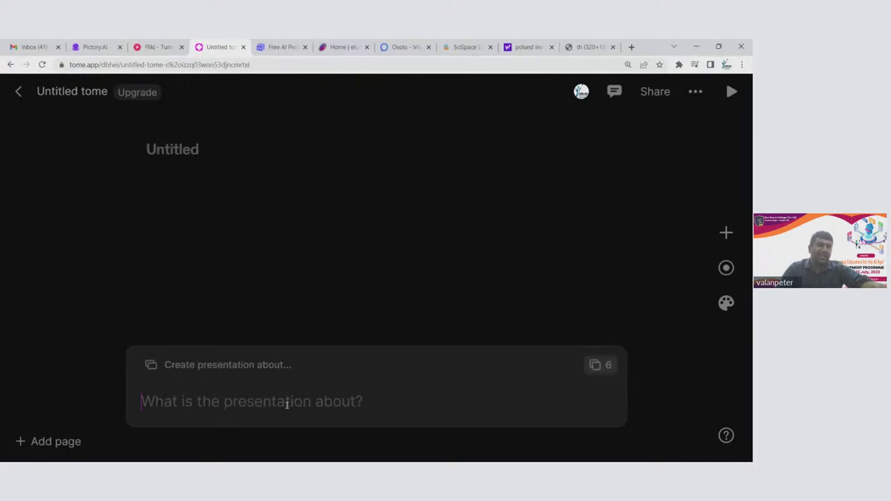
type("W")
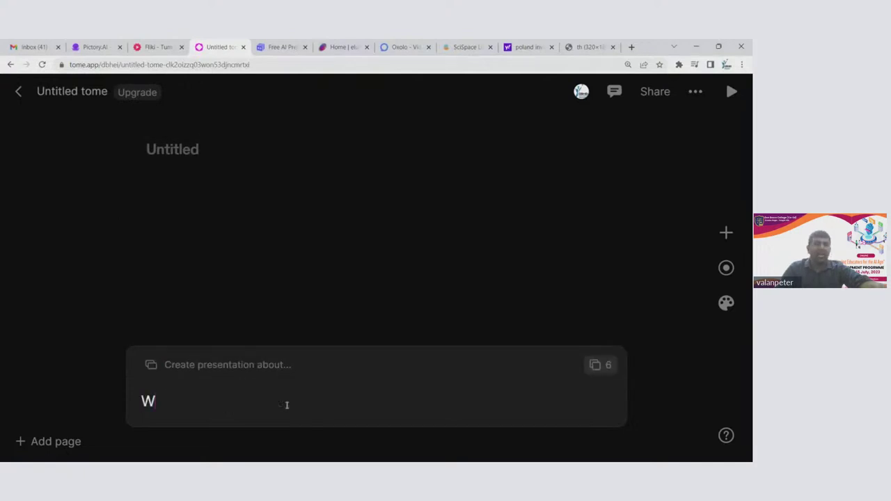
type("ork")
key("BackSpace")
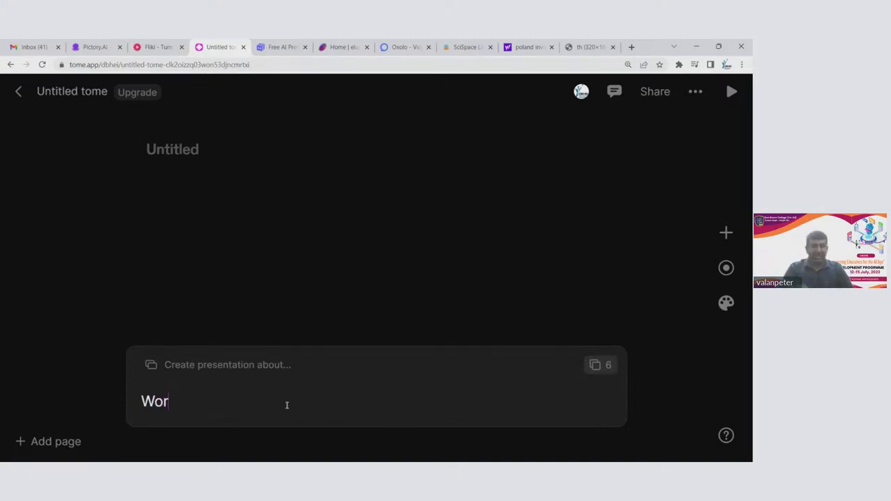
type("ld War ")
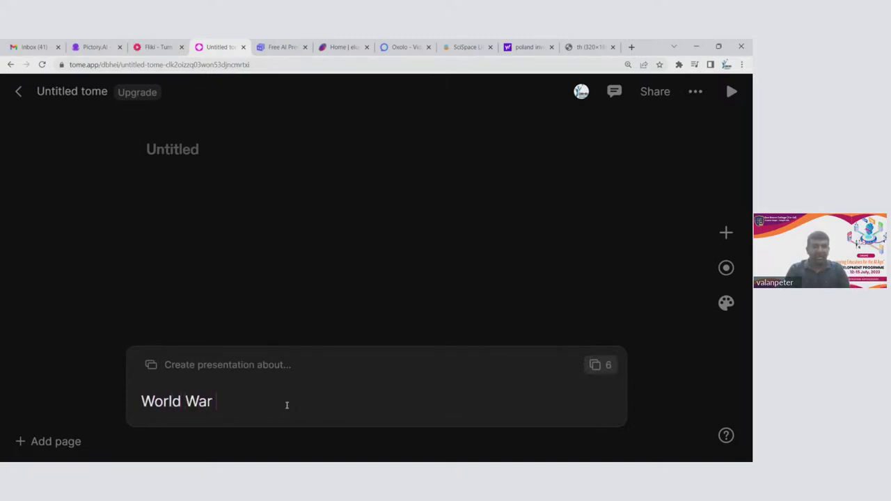
type("2")
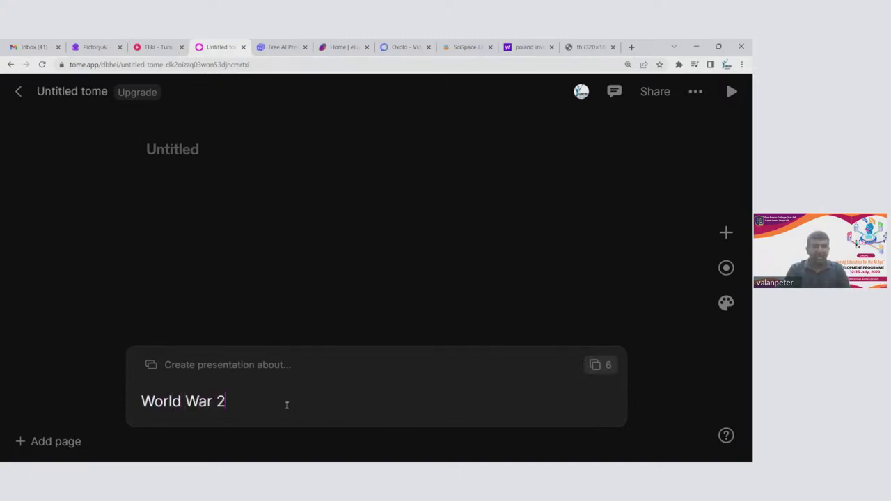
Set the presentation length to 10 pages and generate its outline
left_click(609, 367)
left_click_drag(567, 334, 610, 336)
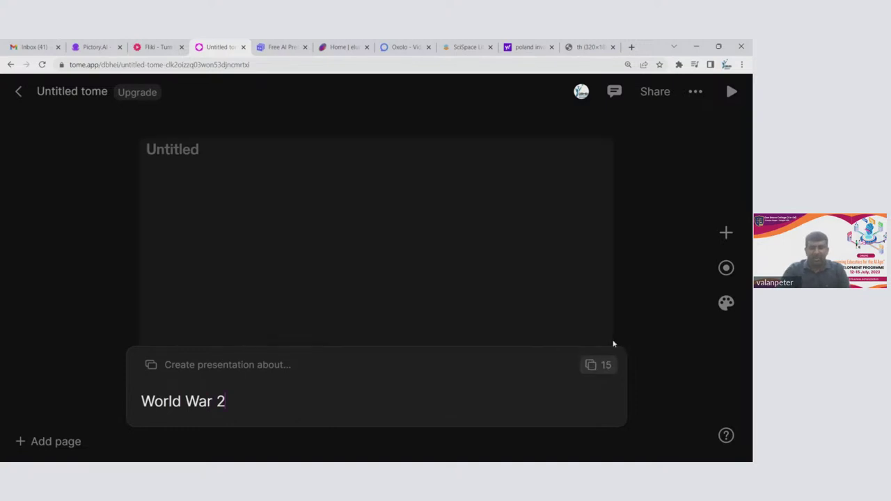
left_click(611, 367)
left_click_drag(606, 333, 584, 329)
key("Return")
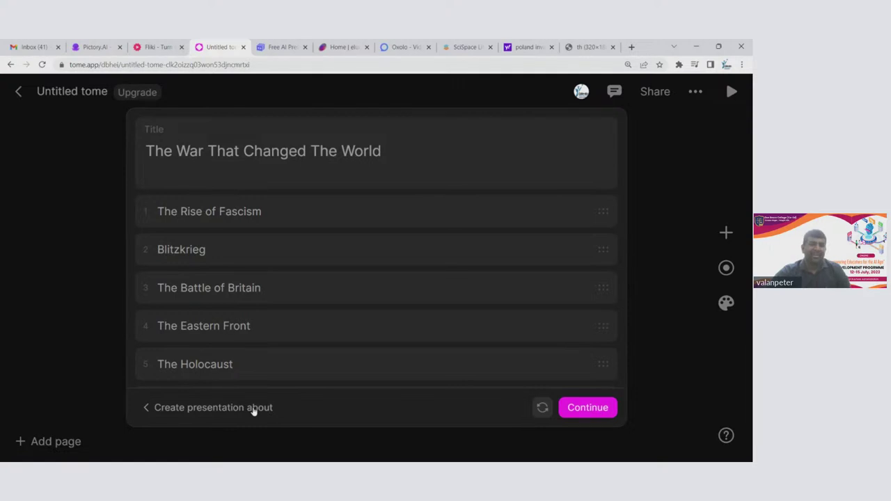
Review the outline from The Rise of Fascism to The Aftermath, and generate the full presentation from it
scroll(243, 262, "down", 2)
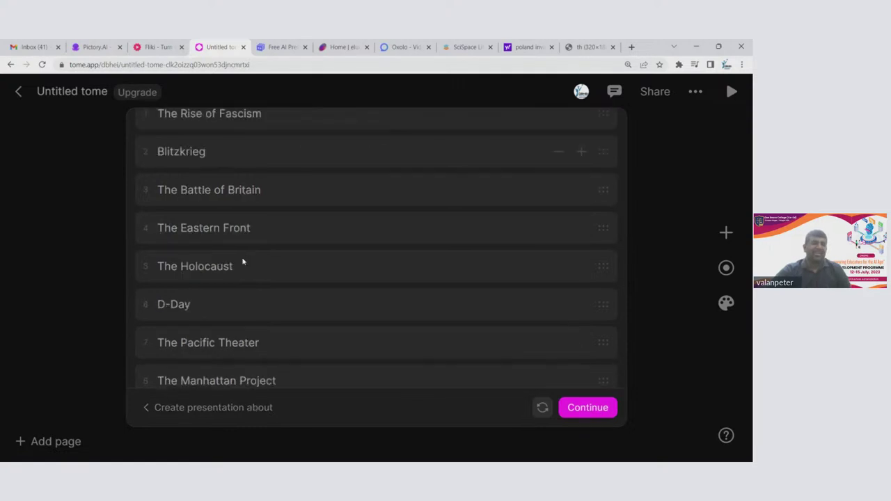
scroll(243, 211, "down", 1)
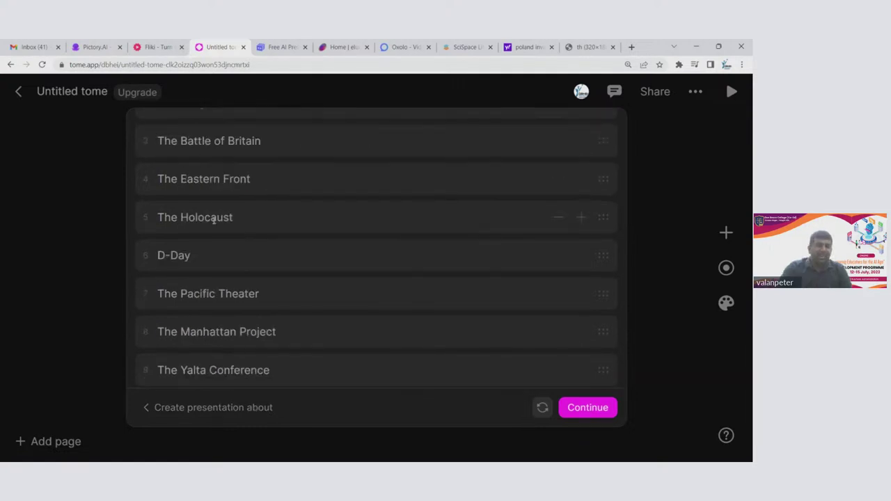
scroll(195, 220, "down", 1)
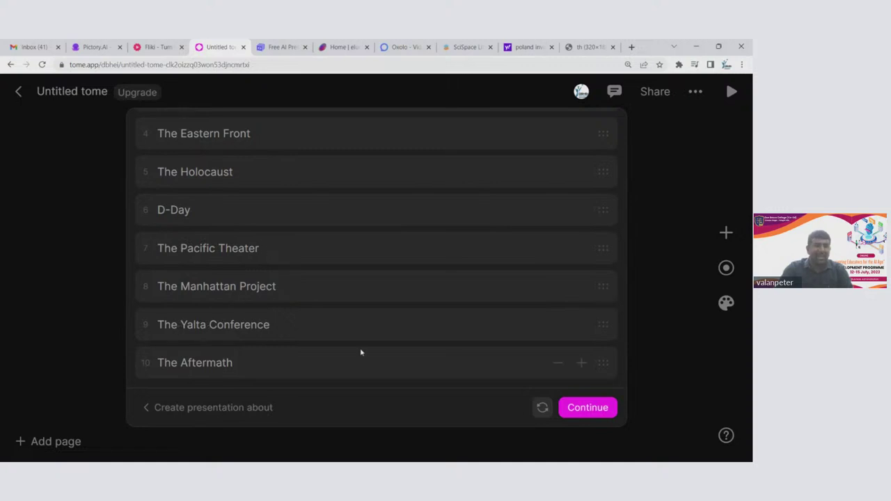
scroll(360, 352, "up", 5)
scroll(360, 352, "down", 3)
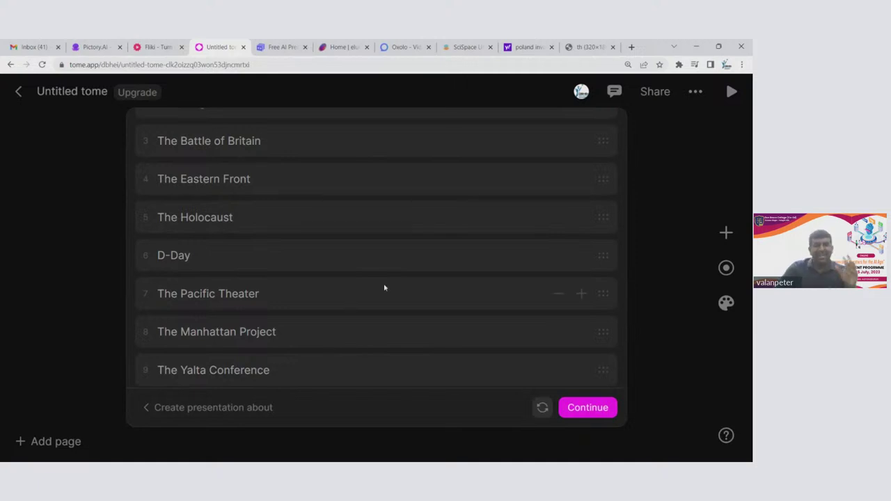
scroll(384, 287, "up", 3)
left_click(584, 410)
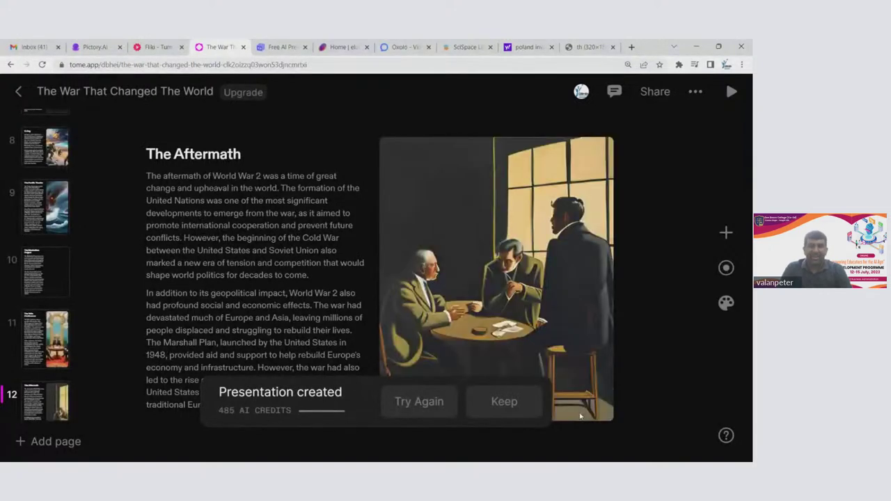
Play the generated presentation, go back to its title page, and view the contents and The Rise of Fascism pages
scroll(78, 293, "up", 5)
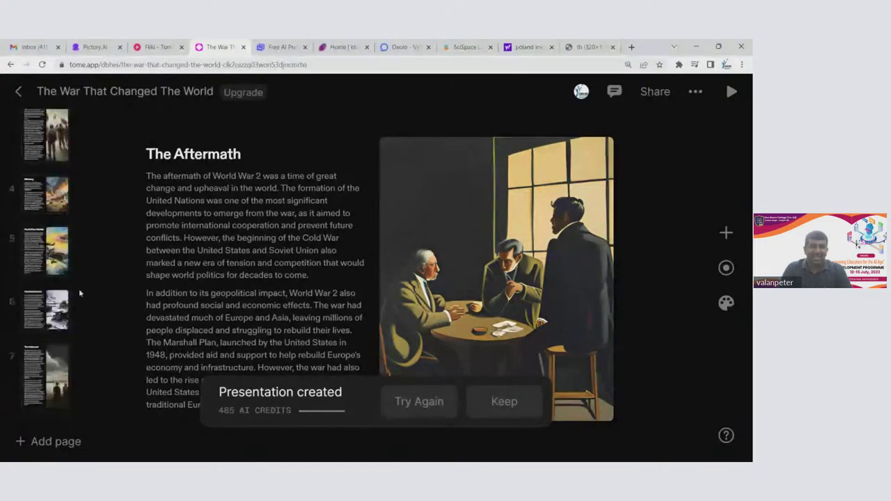
left_click(730, 91)
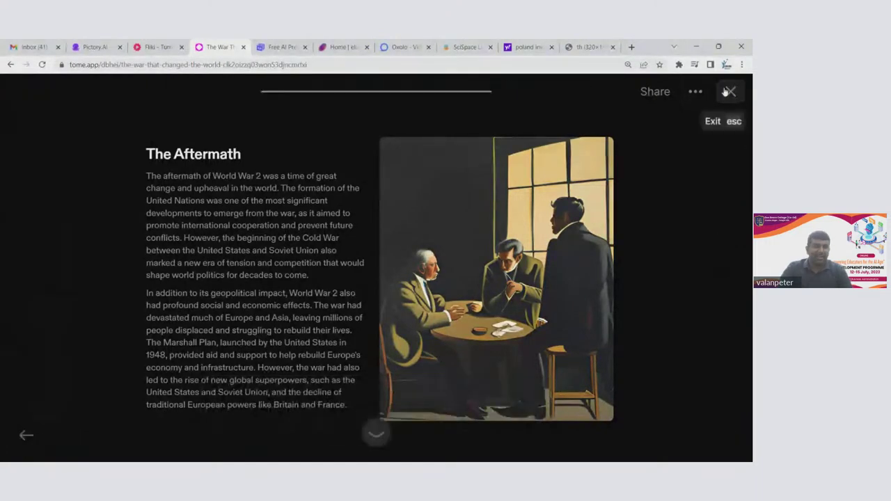
key("Left")
key("Left")
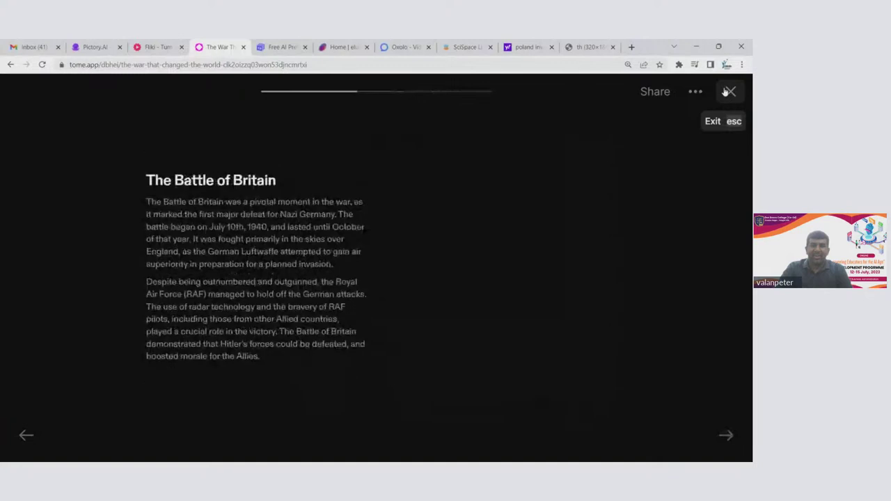
key("Left")
key("Left")
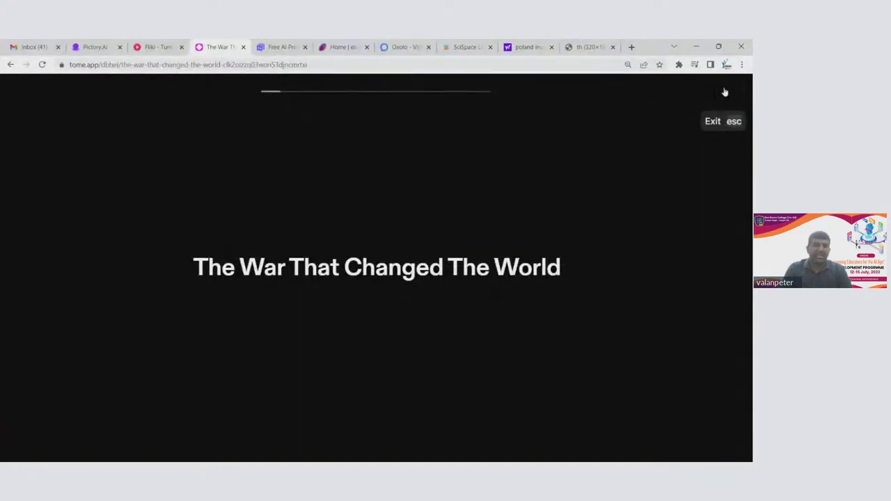
key("Right")
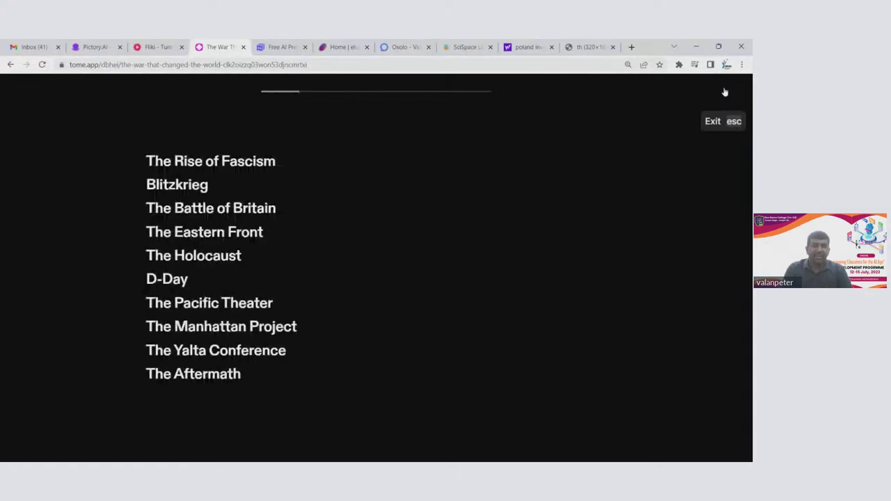
key("Right")
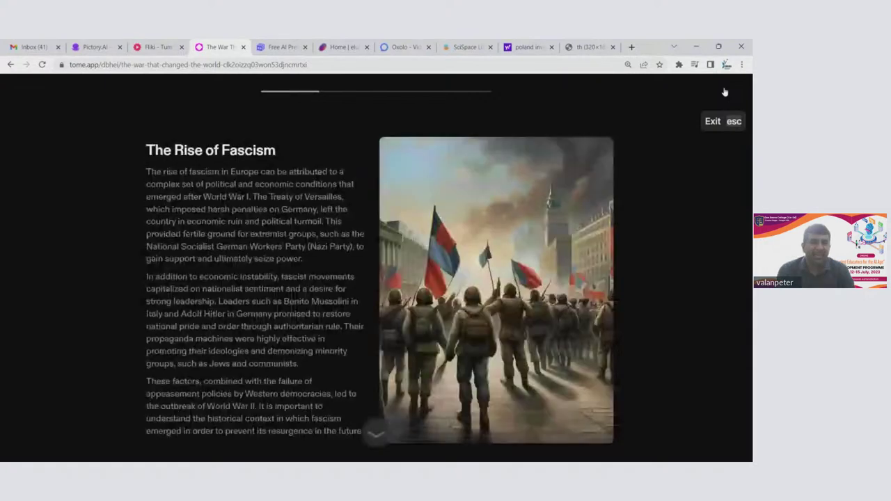
key("Left")
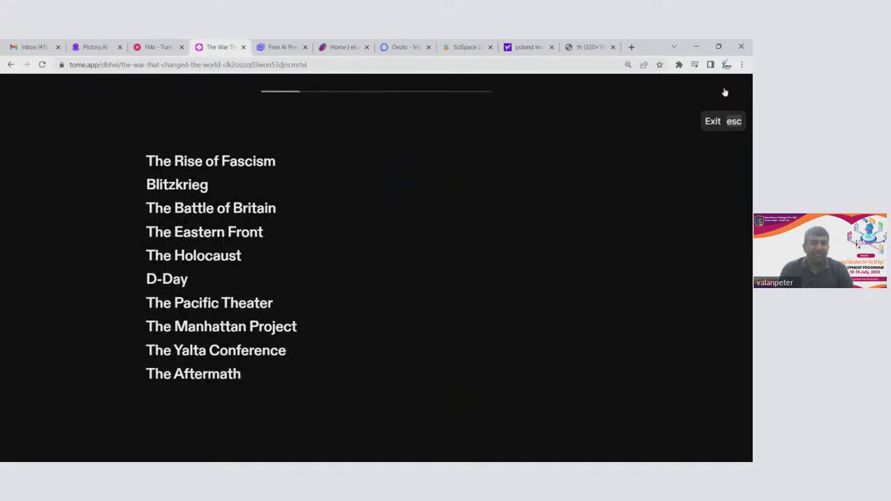
key("Right")
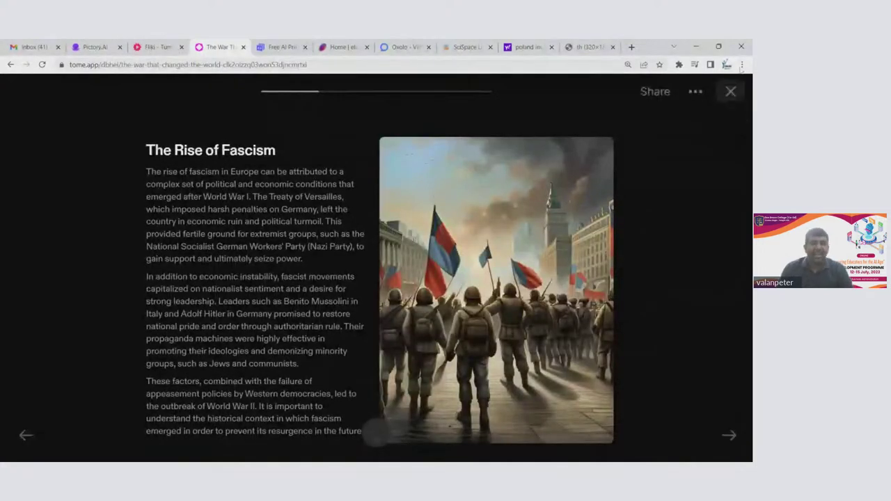
Set the browser zoom to 175% and show the playing presentation in full screen
left_click(741, 64)
left_click(713, 179)
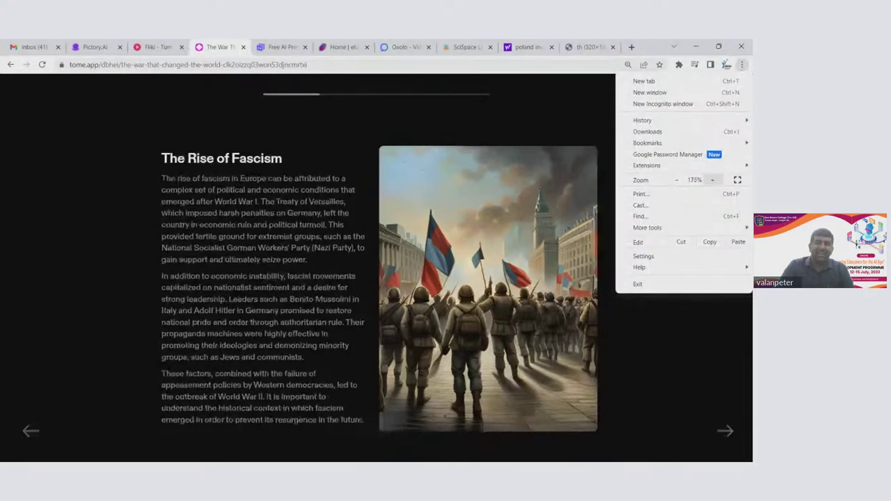
scroll(143, 209, "up", 2)
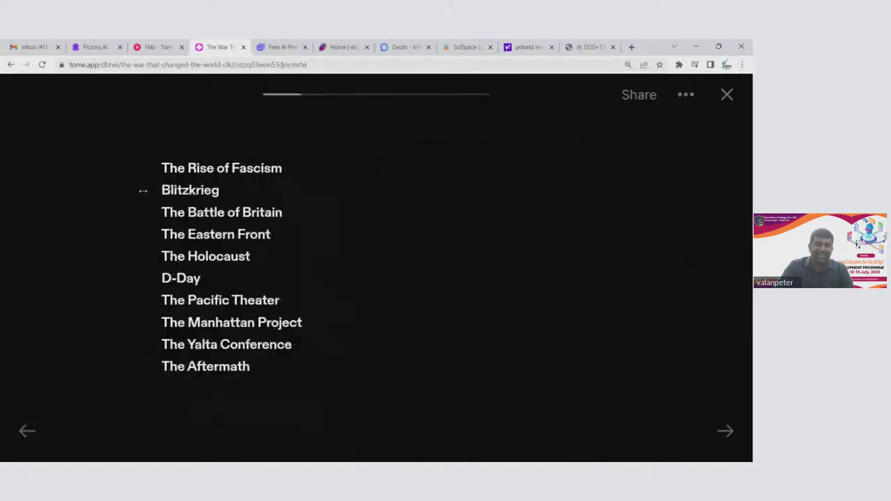
scroll(510, 183, "down", 2)
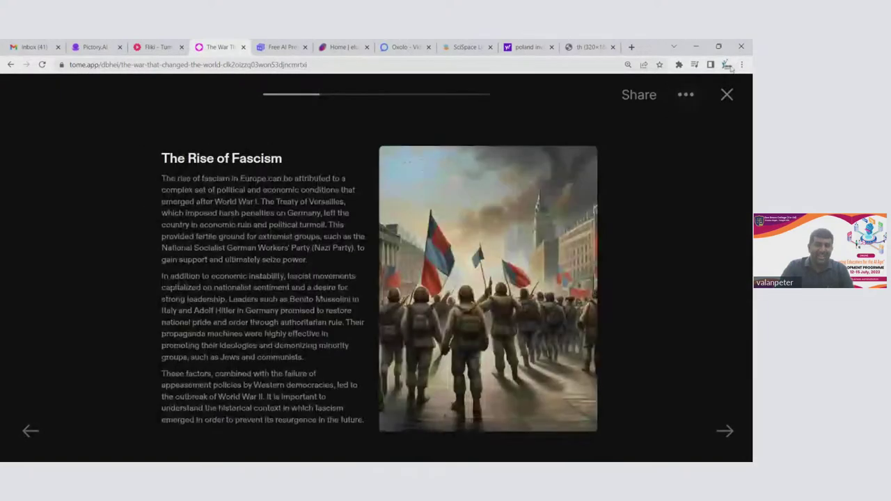
left_click(741, 64)
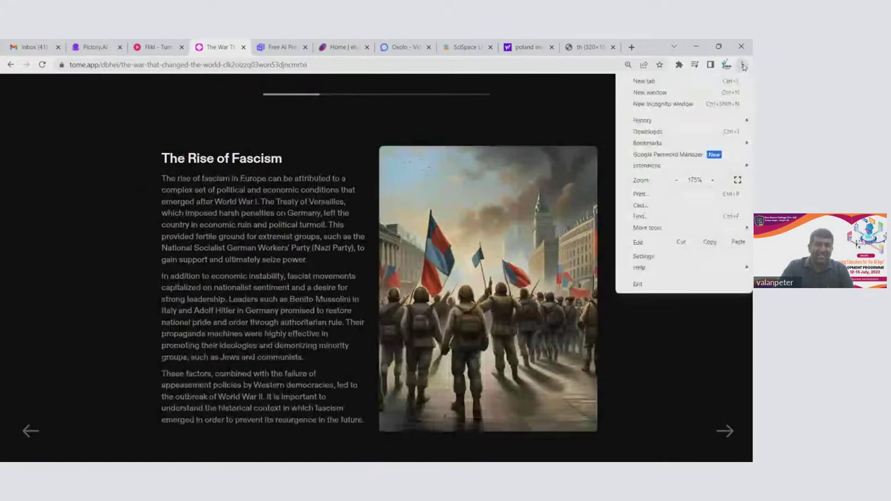
left_click(737, 179)
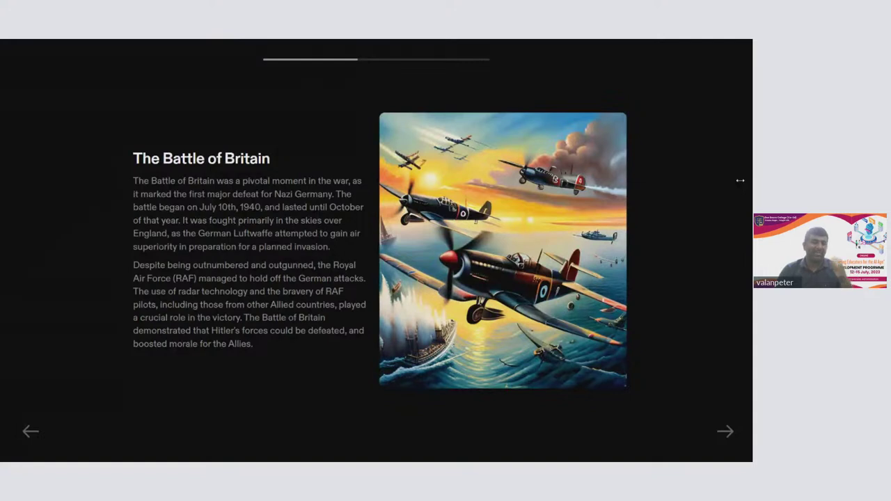
Page through the presentation in full screen from The Battle of Britain to The Manhattan Project
key("Right")
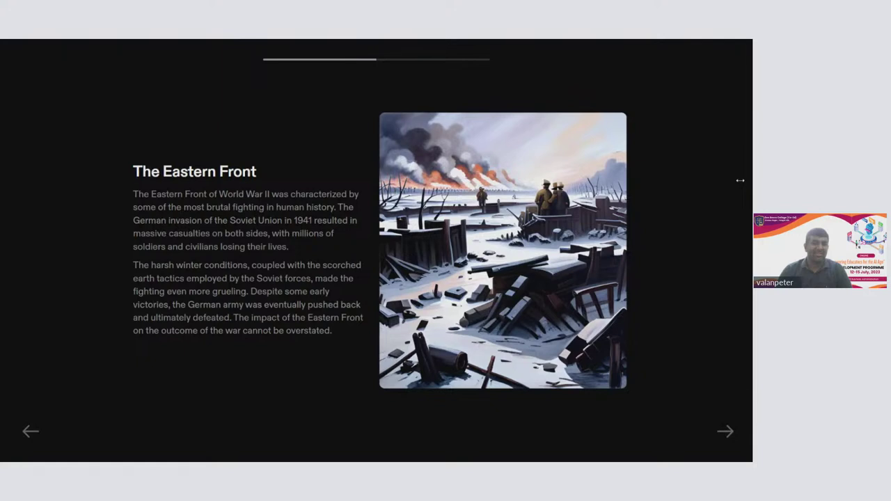
key("Right")
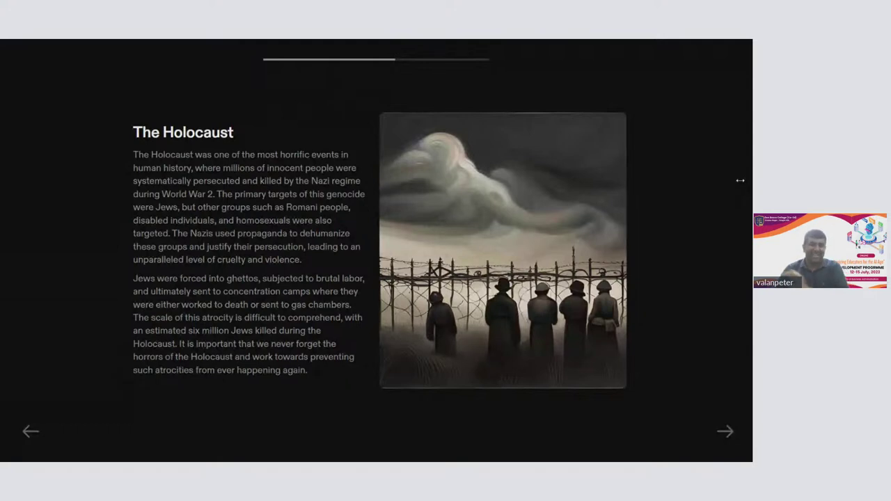
key("Right")
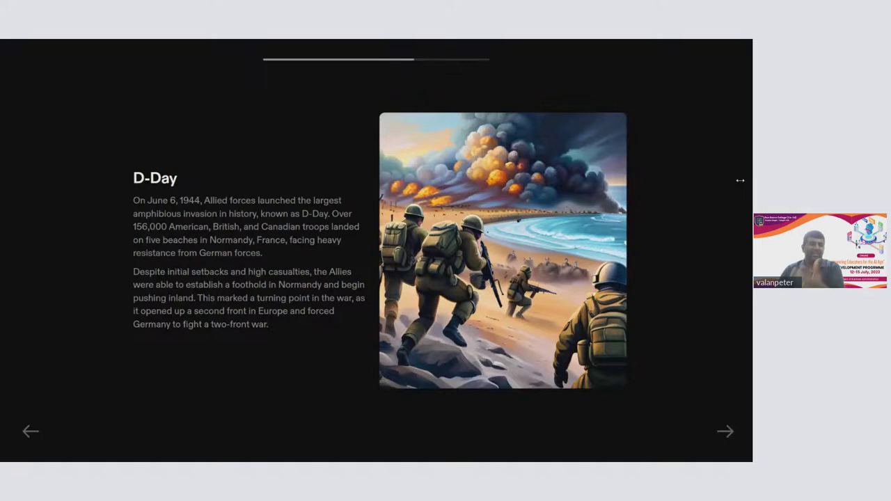
key("Right")
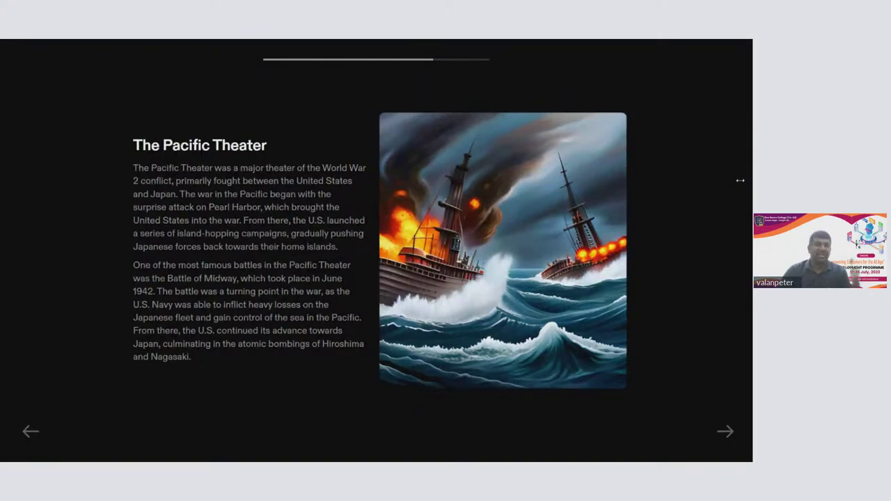
key("Right")
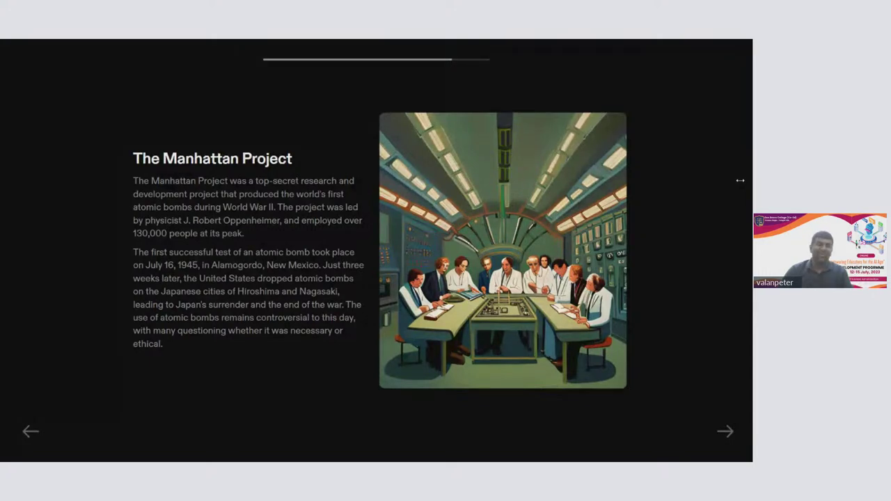
Page on through The Yalta Conference to The Aftermath in full screen, and end the presentation
key("Right")
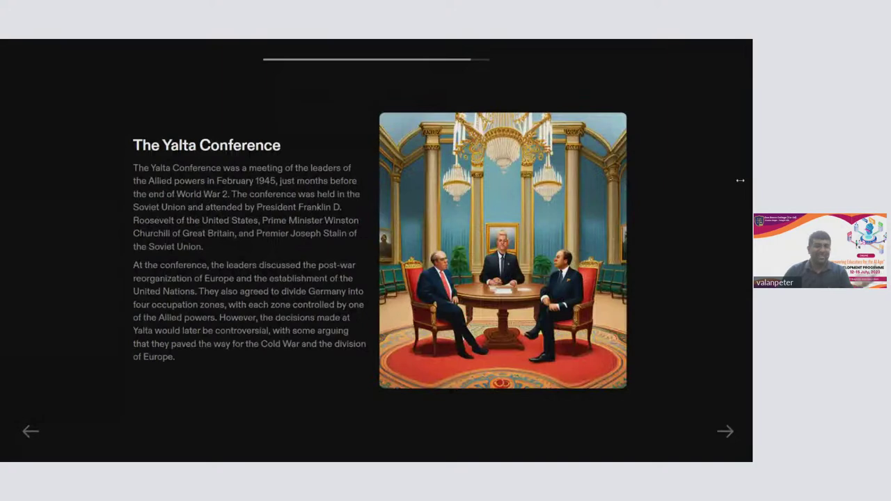
key("Right")
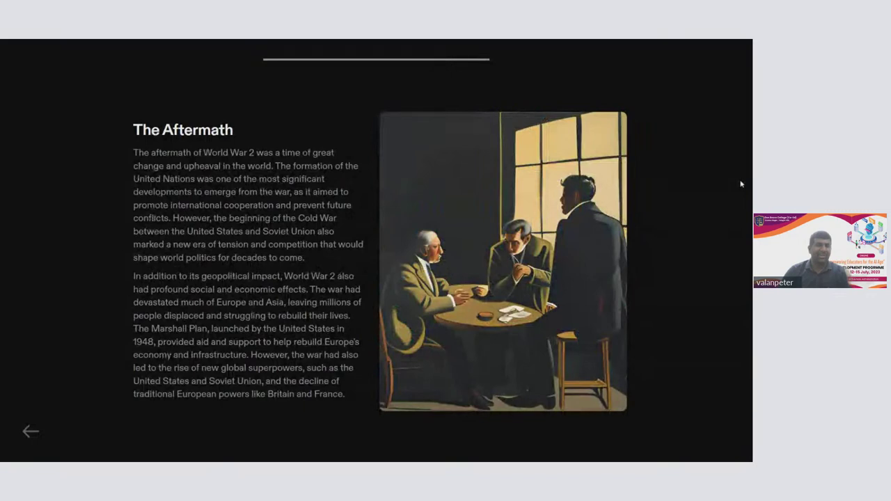
key("Escape")
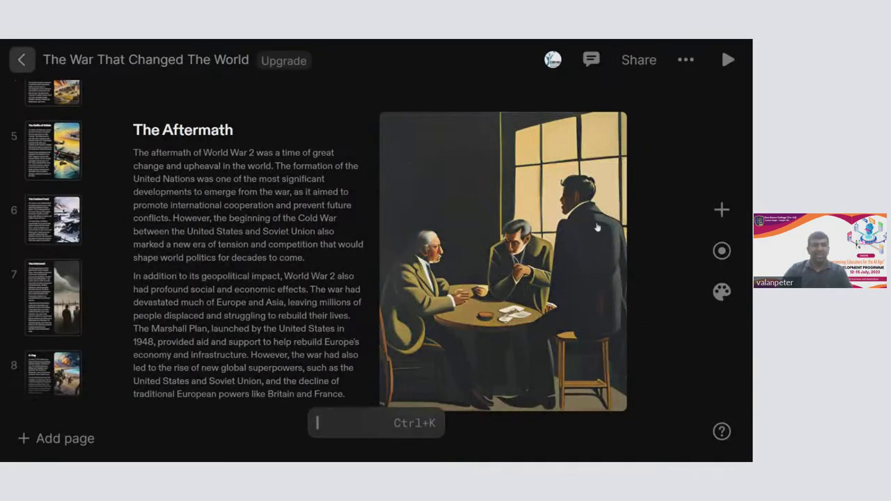
Return to the home page with the recently viewed presentations, and leave the browser's full-screen mode
left_click(22, 61)
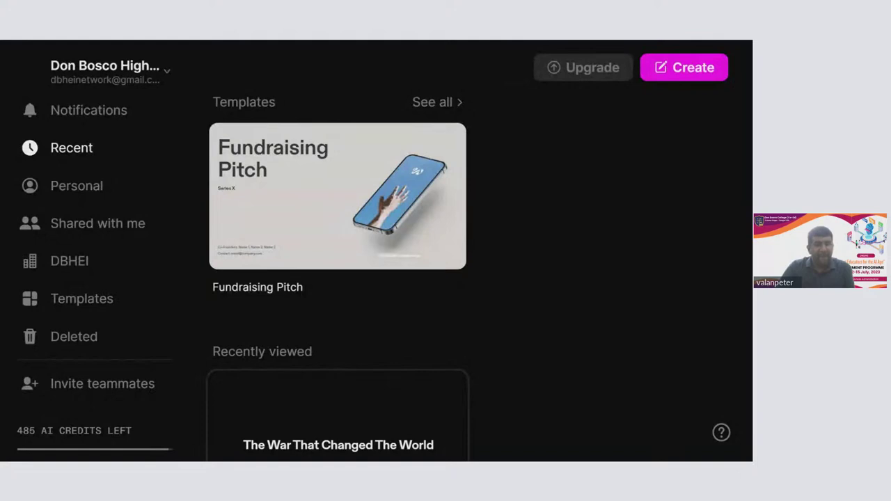
scroll(557, 258, "down", 2)
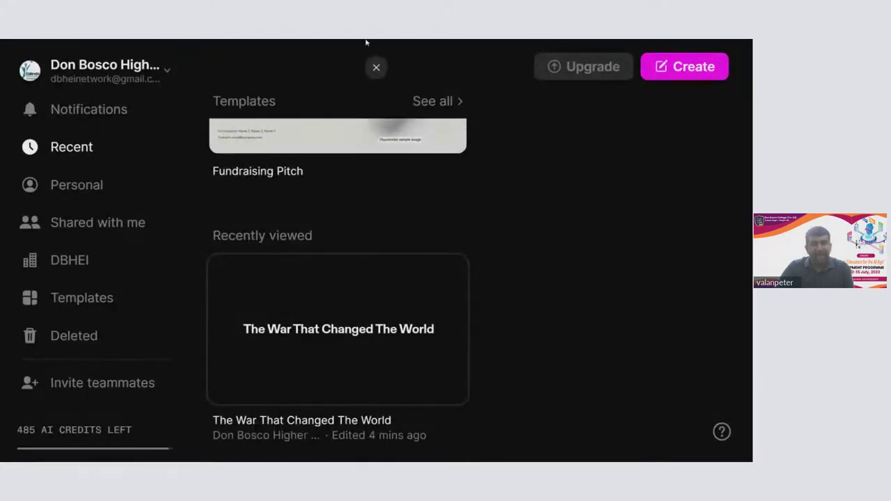
left_click(374, 67)
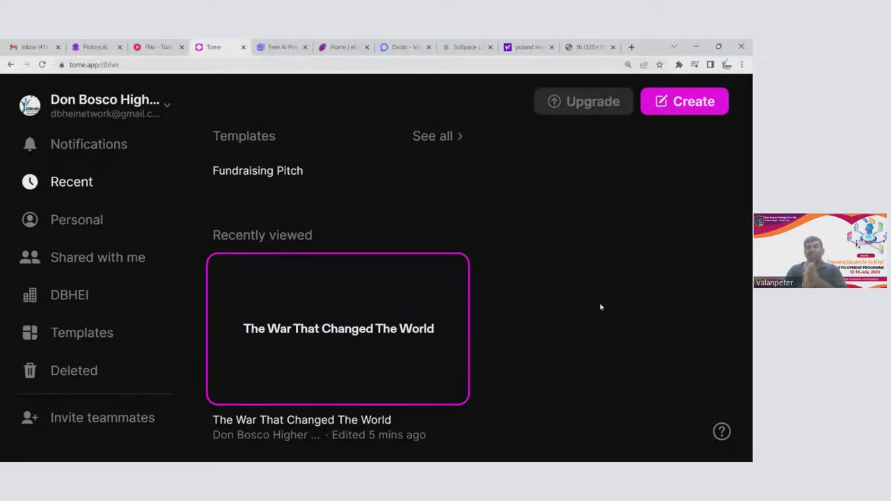
Create a new tome with Document to presentation, and generate it from the copied text about marketing books
left_click(665, 103)
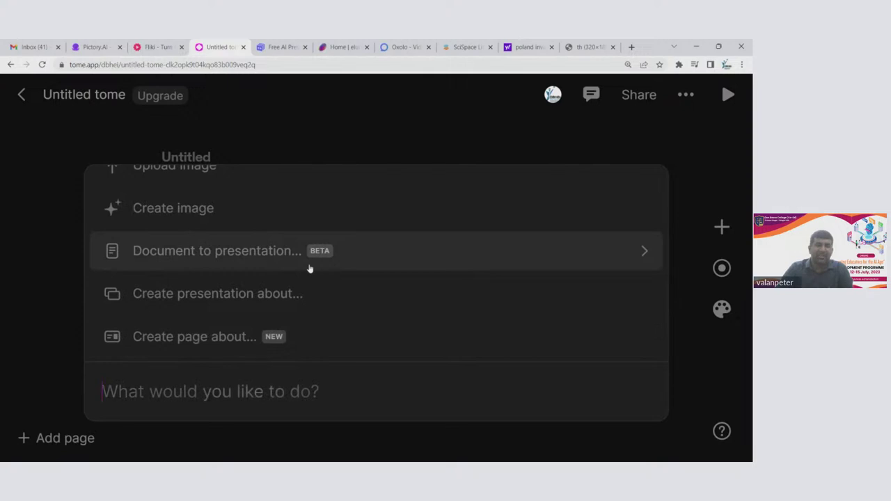
left_click(564, 255)
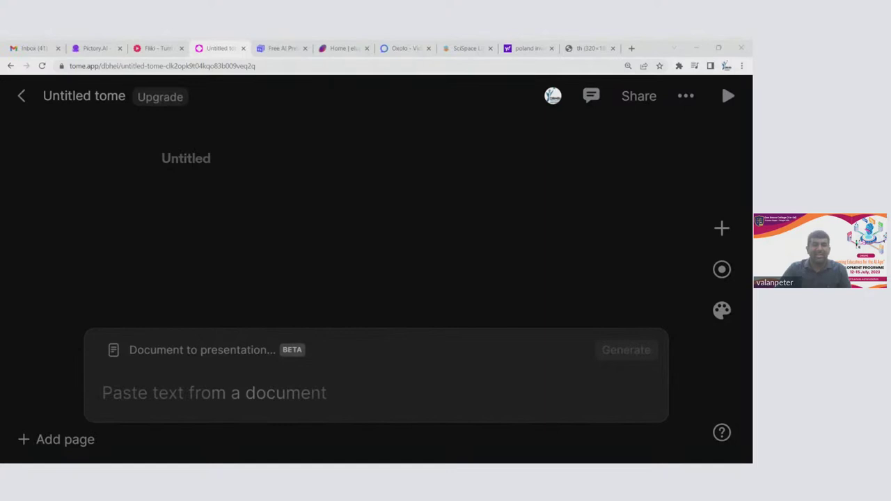
left_click(235, 392)
key("ctrl+v")
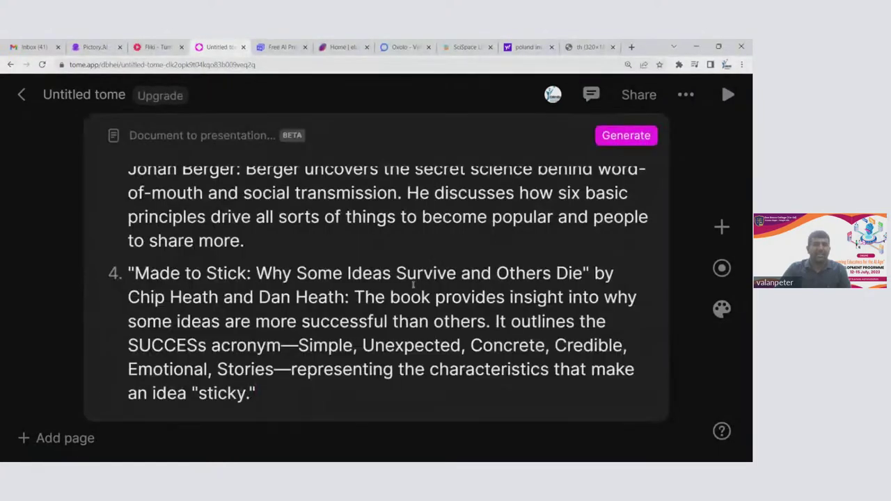
left_click(630, 136)
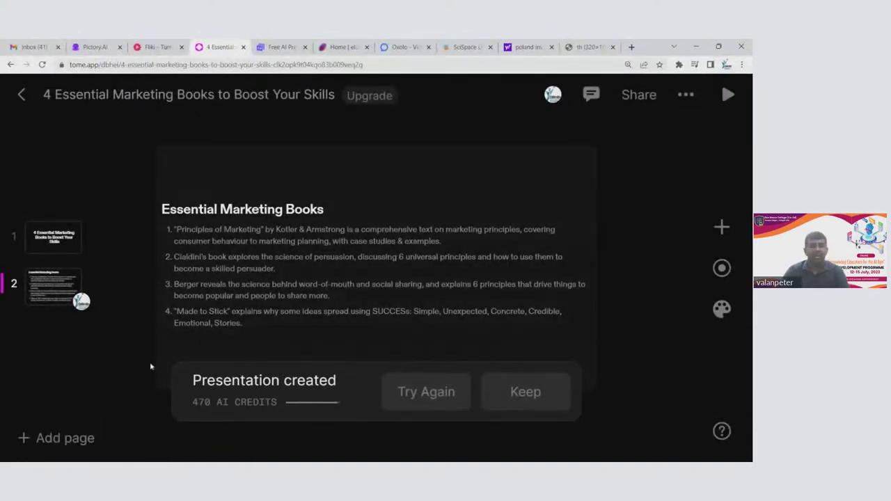
Play the generated marketing books presentation through to the Essential Marketing Books page, and end the playback
left_click(728, 94)
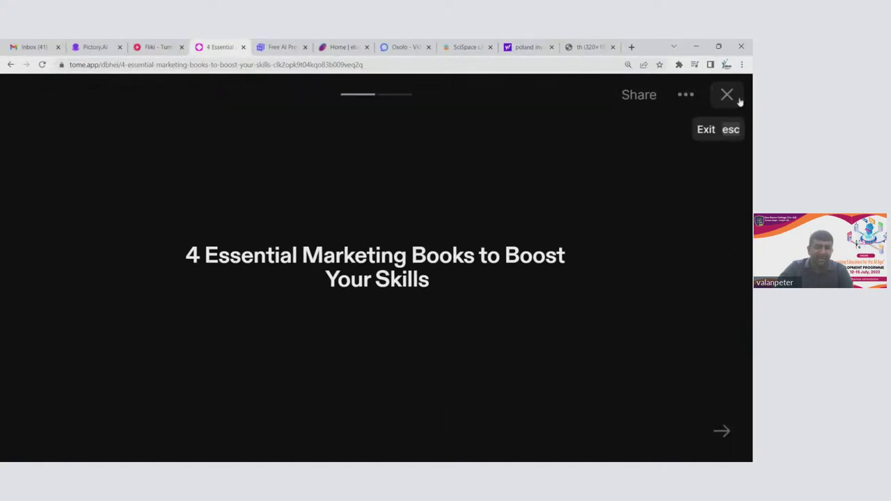
key("Right")
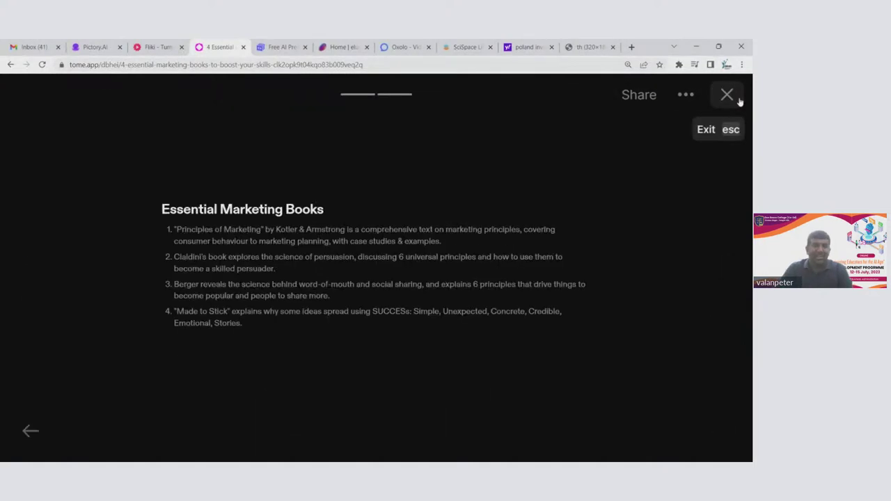
left_click(737, 95)
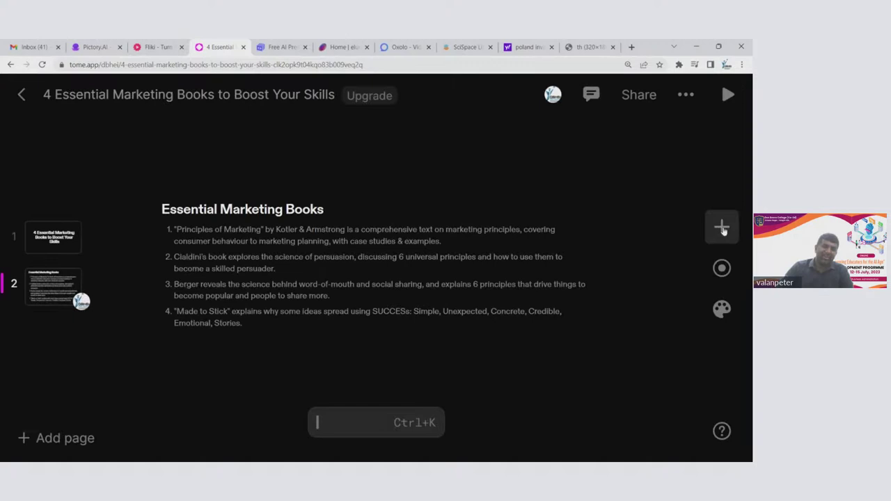
Look at the theme settings for the whole tome and for the single page, and close them
left_click(721, 310)
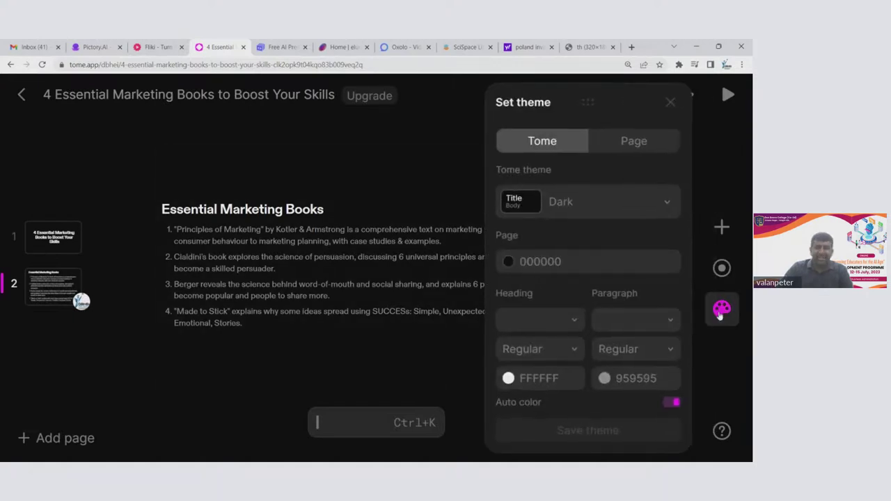
left_click(632, 142)
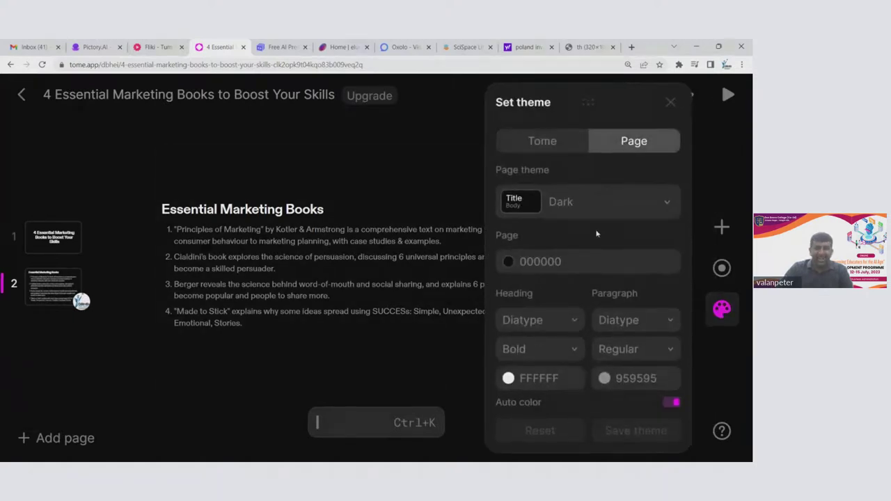
left_click(559, 141)
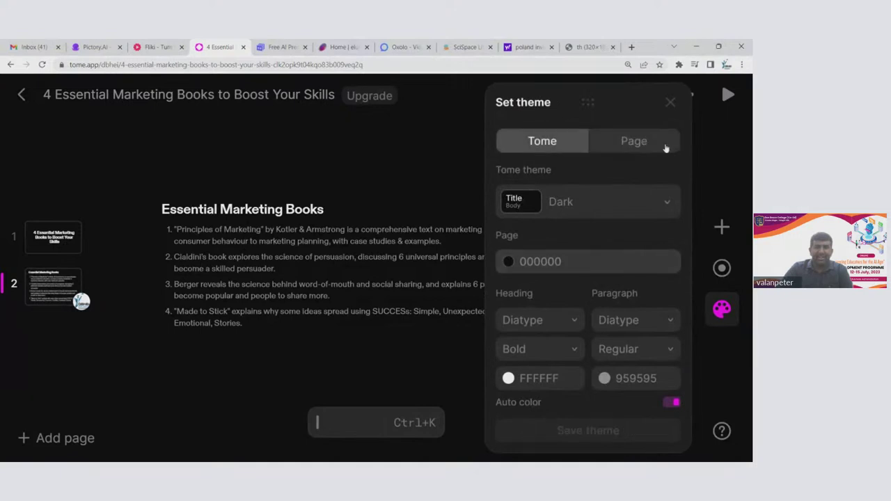
left_click(671, 103)
left_click(719, 229)
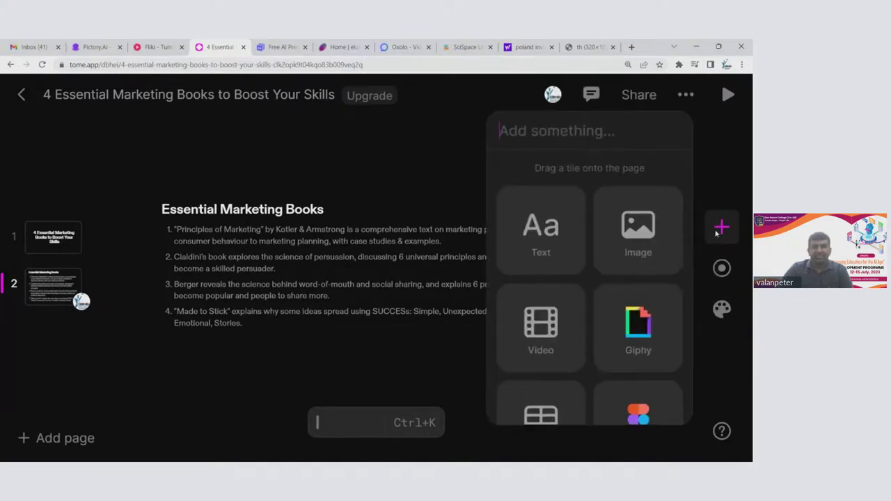
left_click(601, 232)
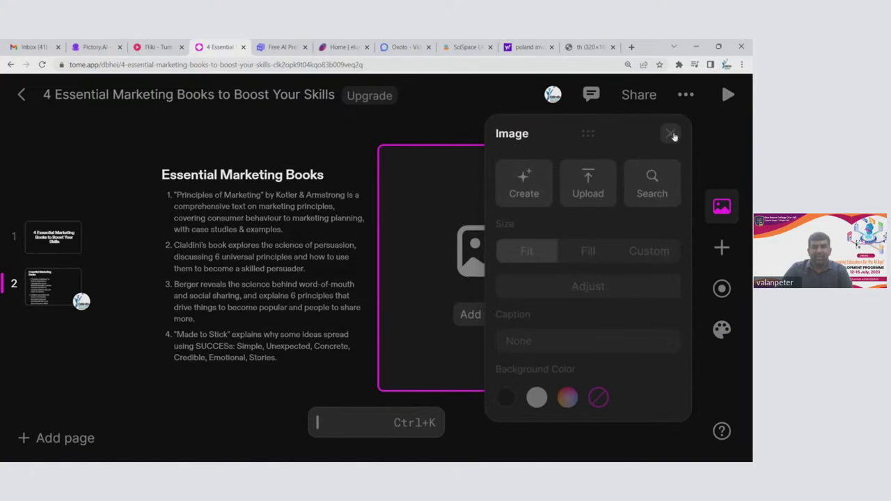
left_click(670, 134)
left_click(490, 315)
left_click(595, 177)
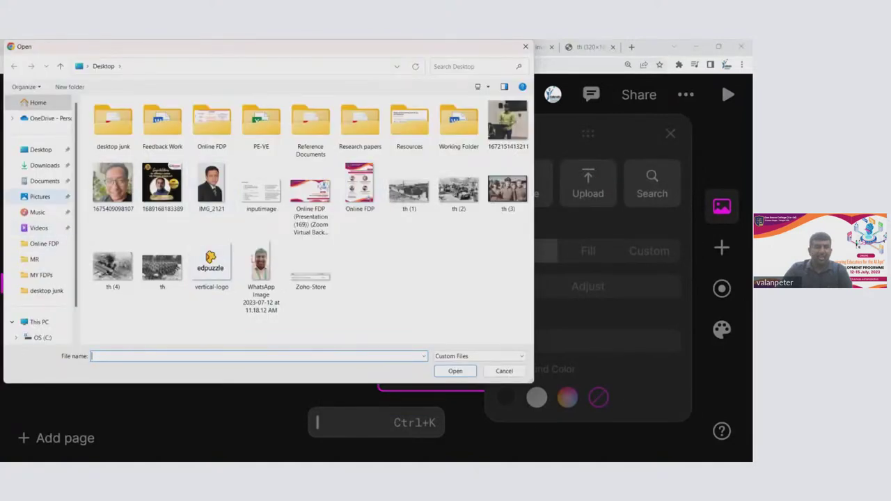
left_click(39, 197)
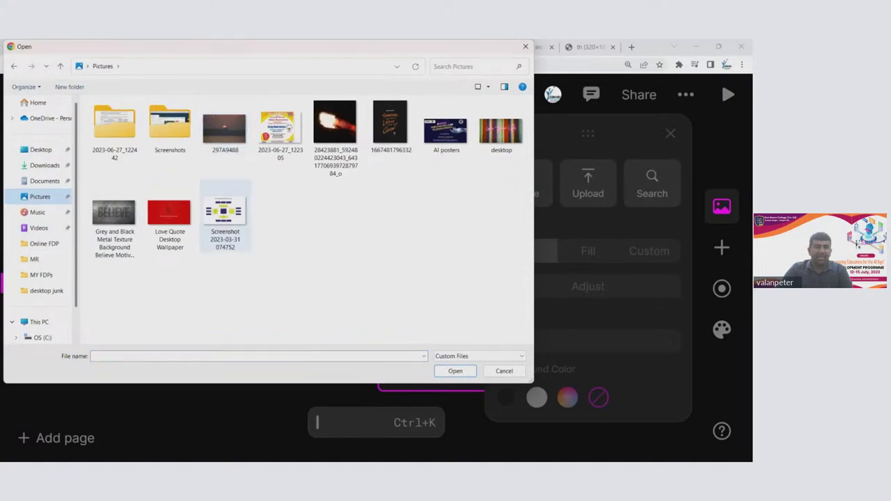
left_click(225, 216)
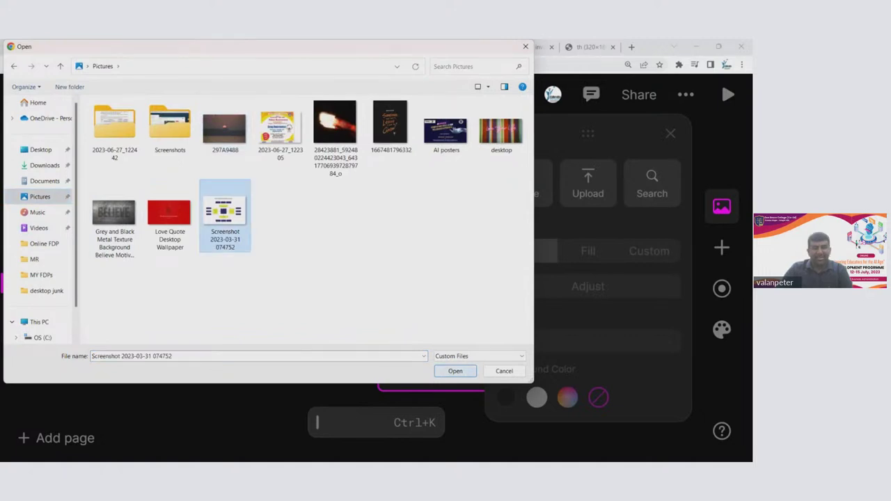
left_click(456, 371)
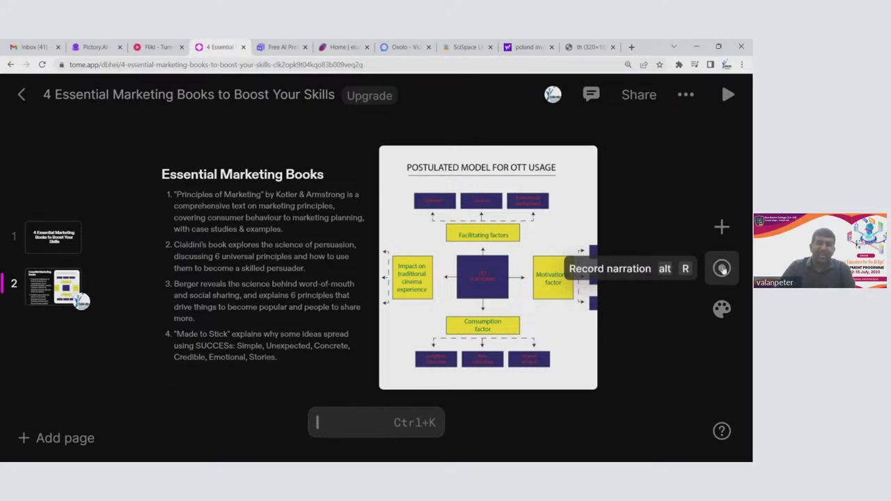
Allow camera and microphone access for narration recording, close the recorder, and return to the home page
left_click(722, 269)
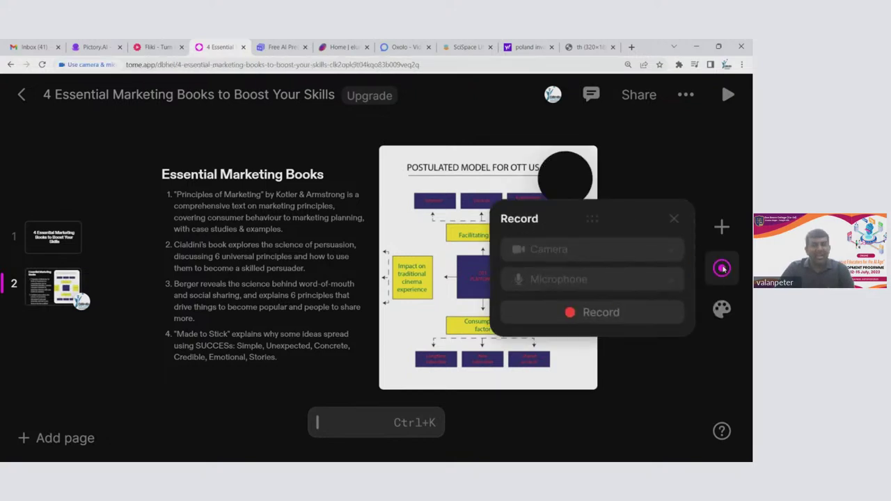
left_click(151, 135)
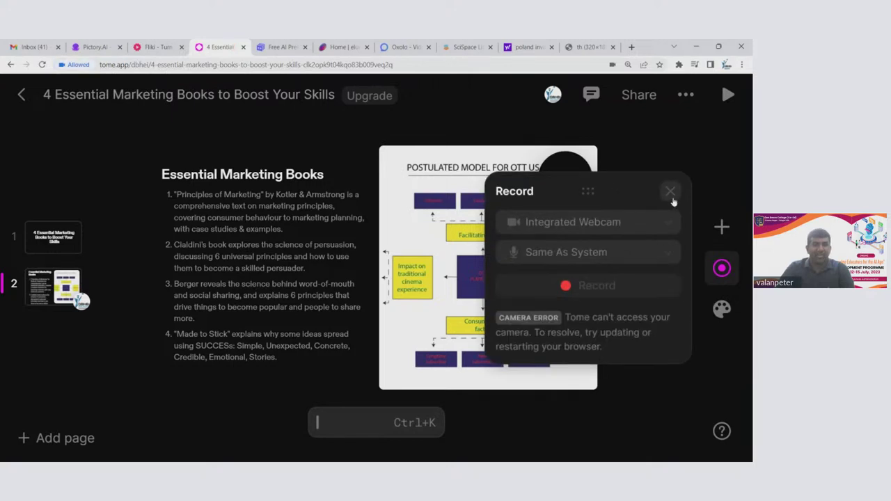
left_click(671, 195)
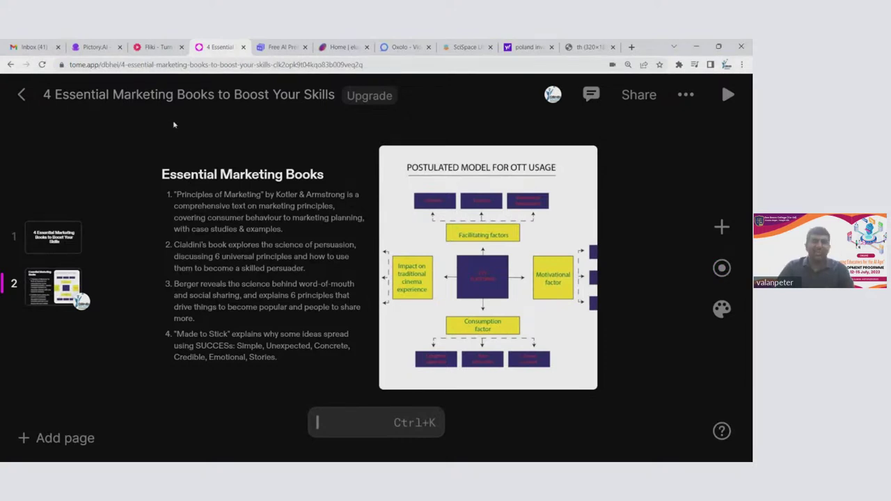
left_click(19, 98)
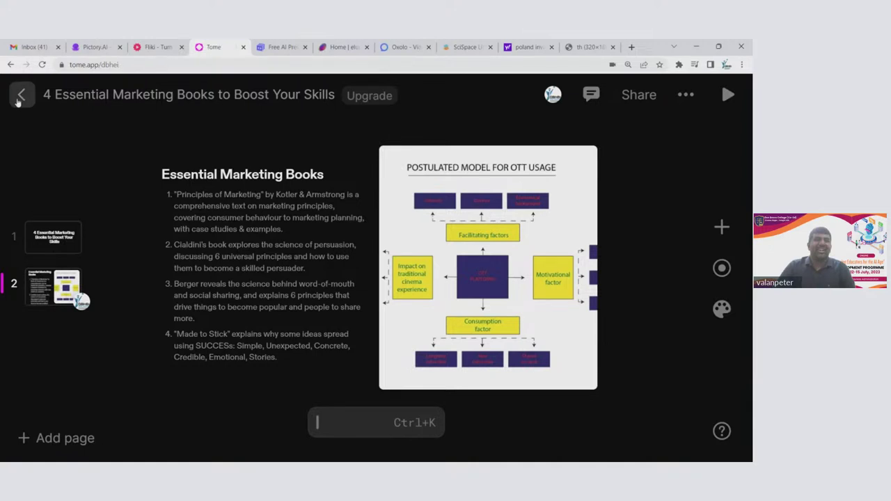
mouse_move(408, 211)
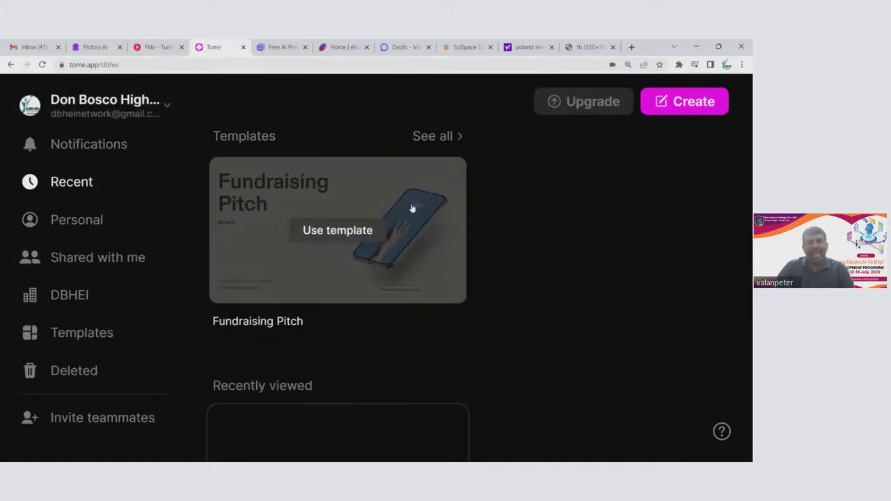
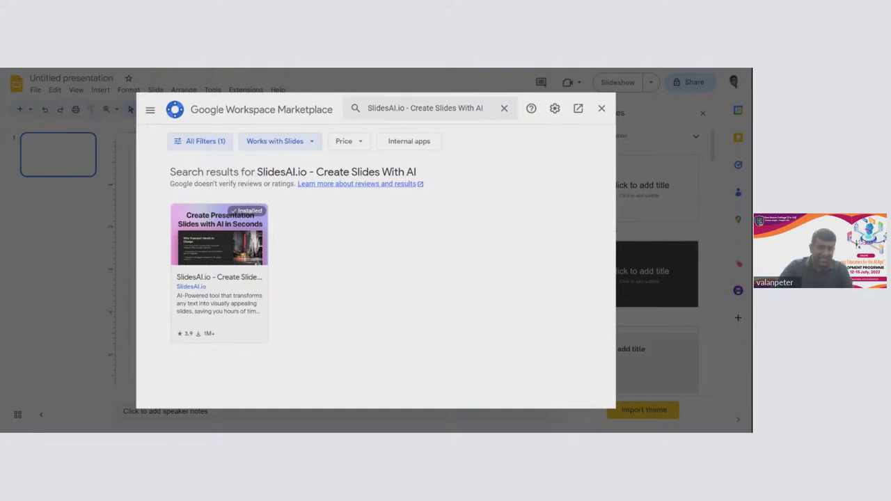
In Google Slides, close the Workspace Marketplace and open Generate Slides from the SlidesAI.io add-on
left_click(601, 108)
left_click(246, 90)
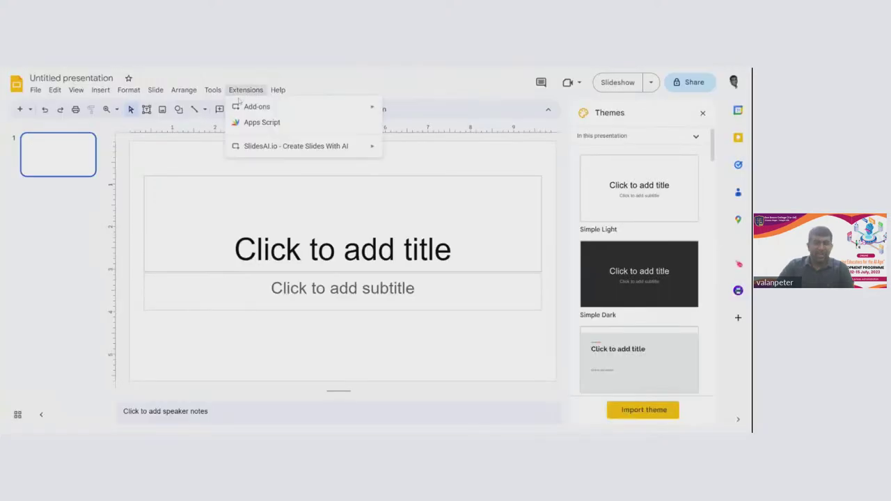
mouse_move(247, 148)
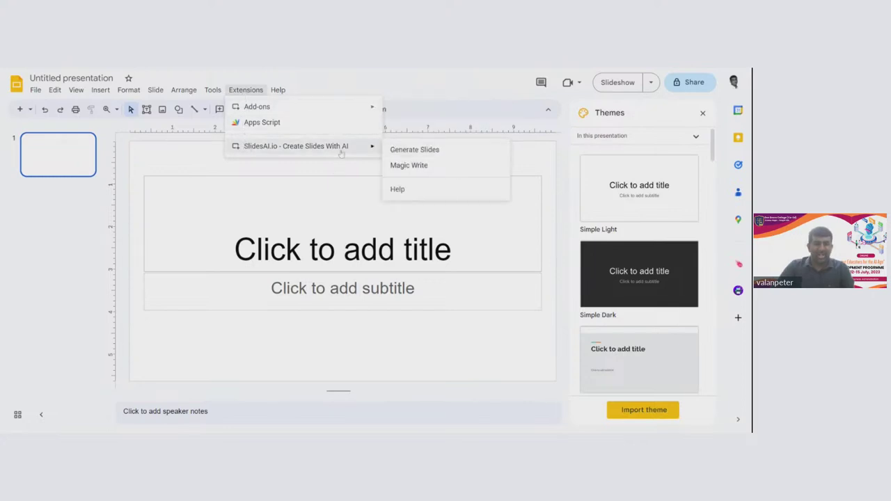
left_click(425, 151)
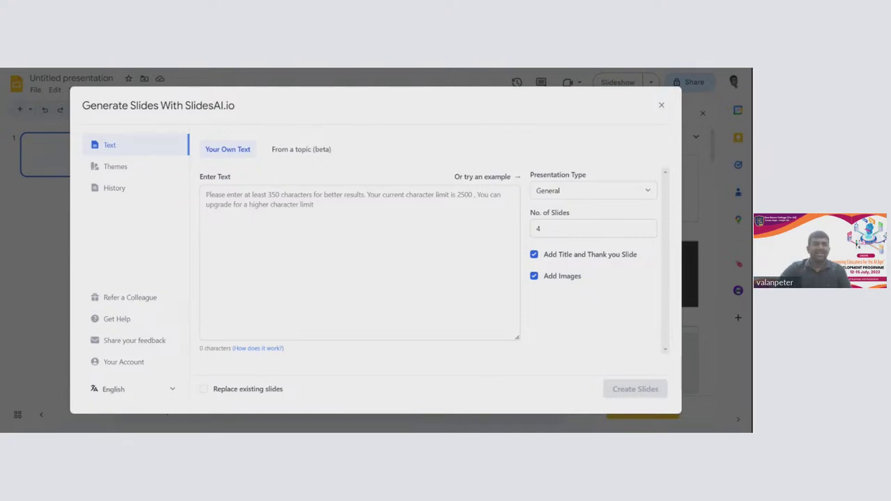
Paste the World War II events text, from the Invasion of Poland to the Hiroshima and Nagasaki bombings, and set the number of slides to 7
left_click(206, 194)
key("ctrl+v")
scroll(360, 263, "up", 5)
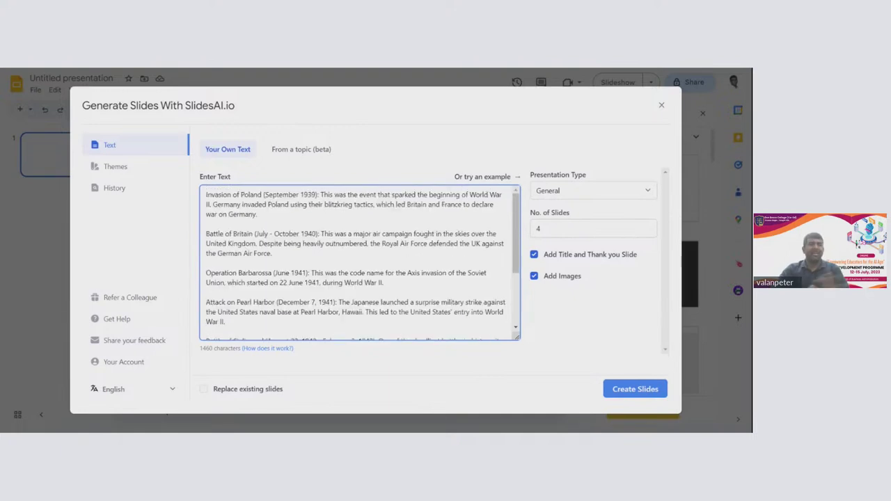
scroll(359, 263, "down", 3)
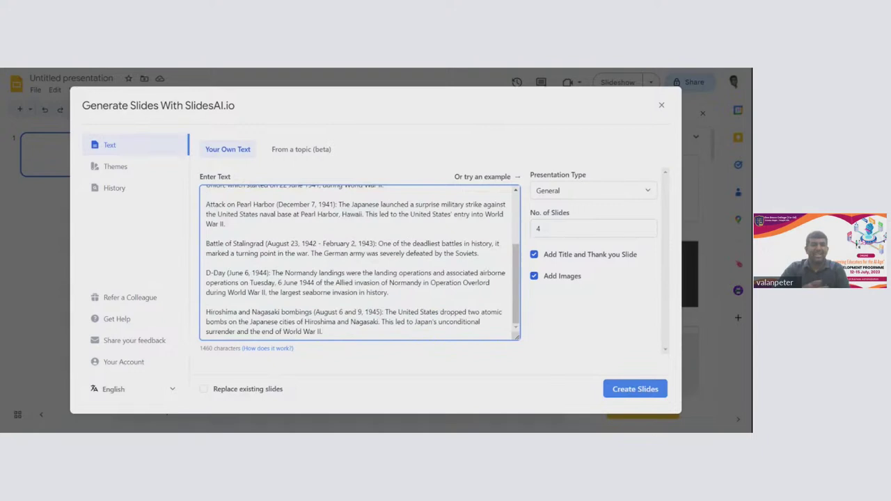
scroll(359, 263, "up", 2)
scroll(359, 262, "down", 2)
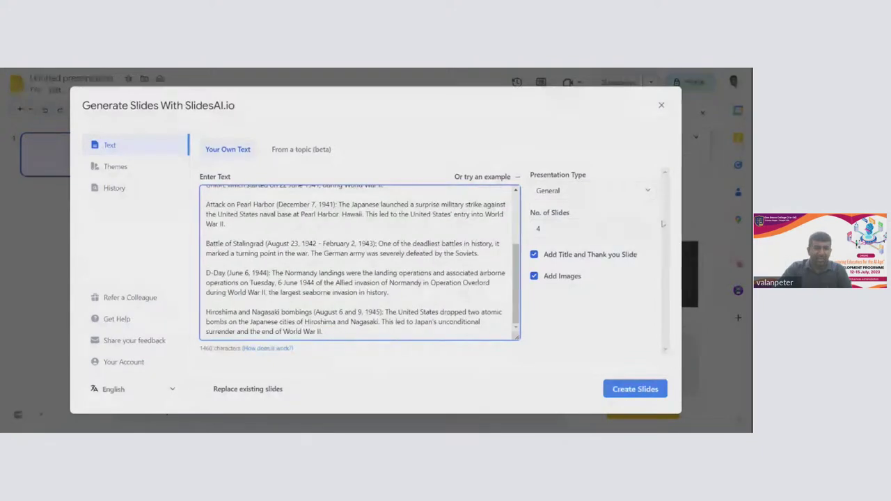
left_click(647, 226)
left_click(647, 227)
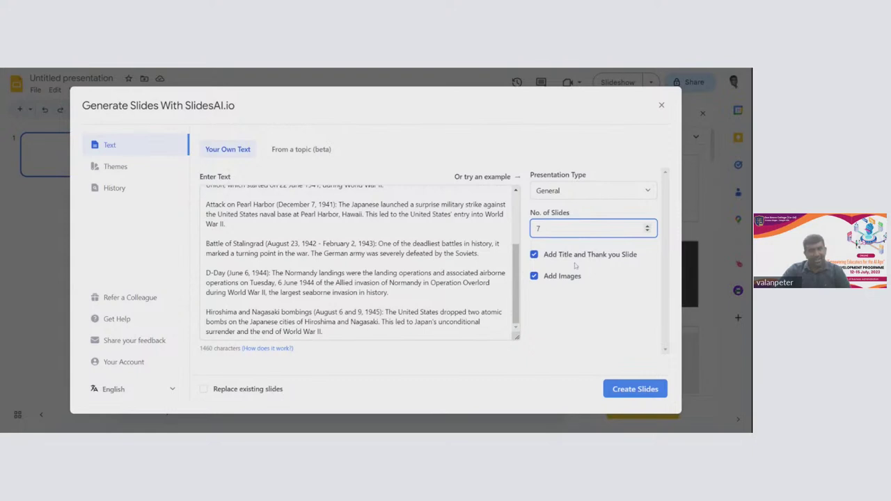
Set the presentation type to Educational and save the Modern Monochrome Dark theme with dot bullet points
left_click(604, 192)
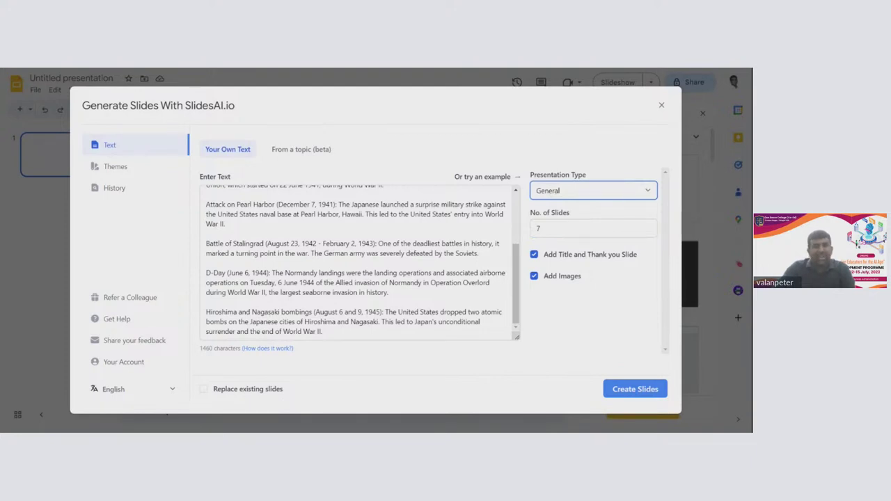
left_click(647, 228)
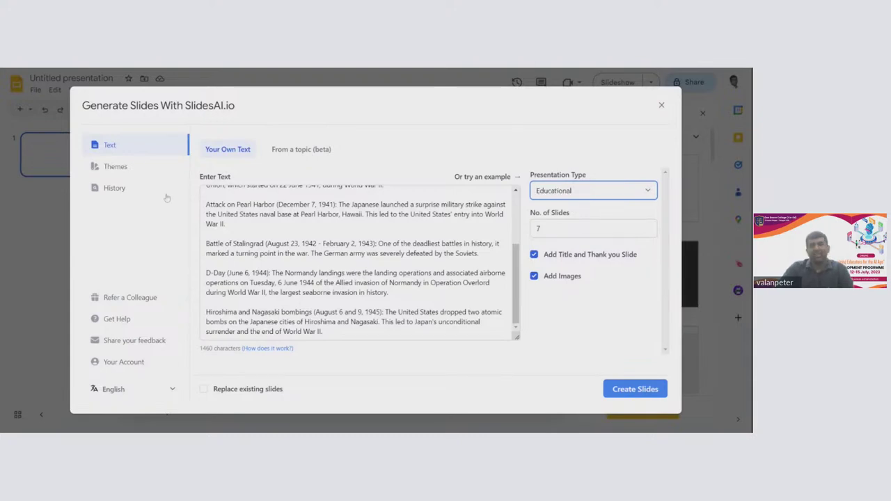
left_click(109, 170)
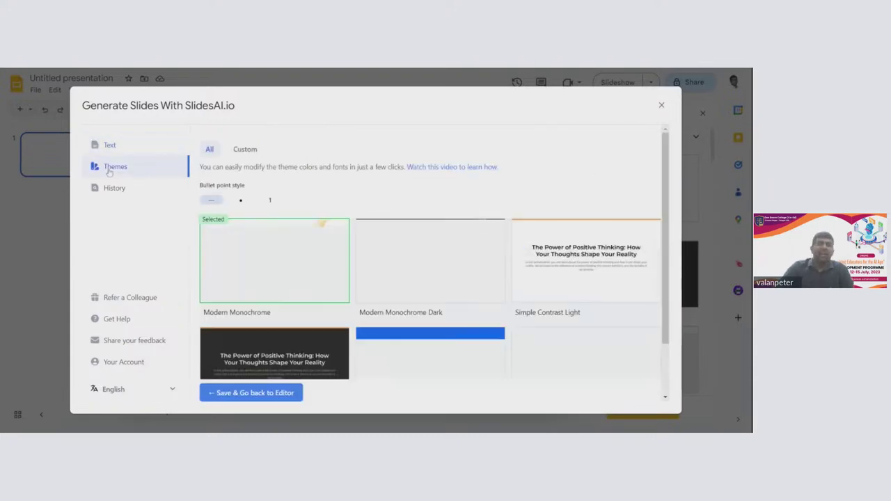
scroll(546, 200, "down", 1)
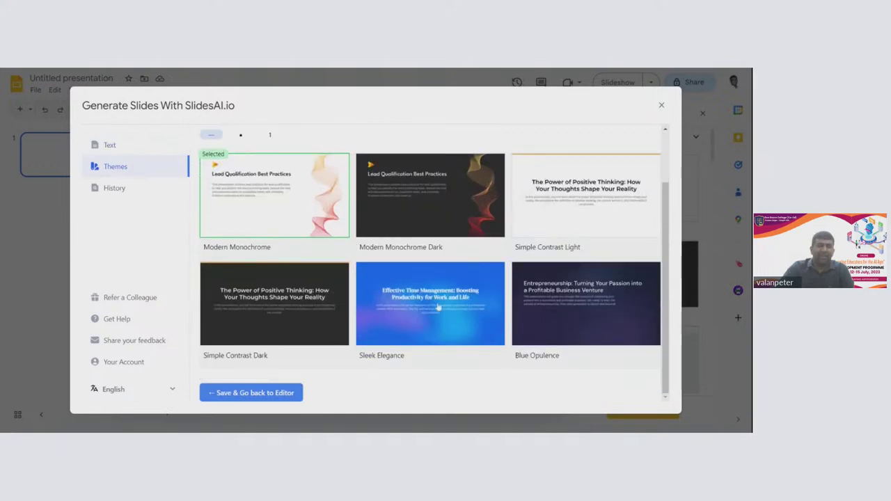
scroll(306, 236, "up", 1)
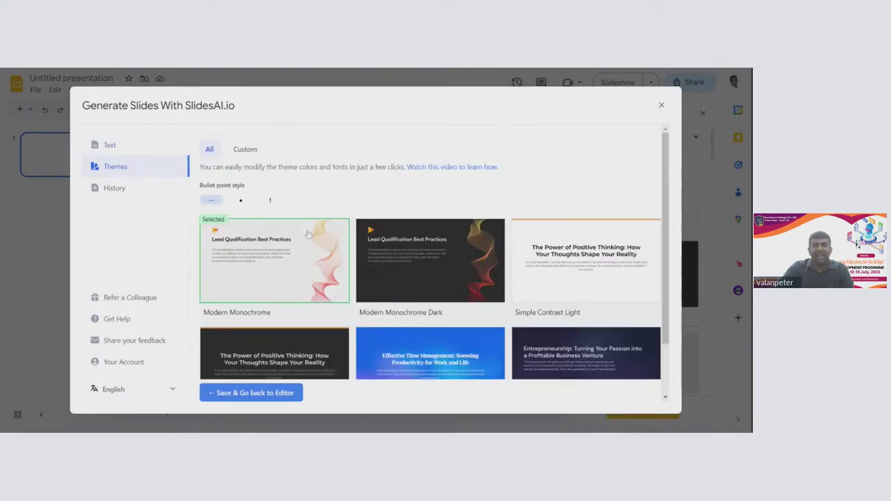
left_click(270, 199)
left_click(242, 200)
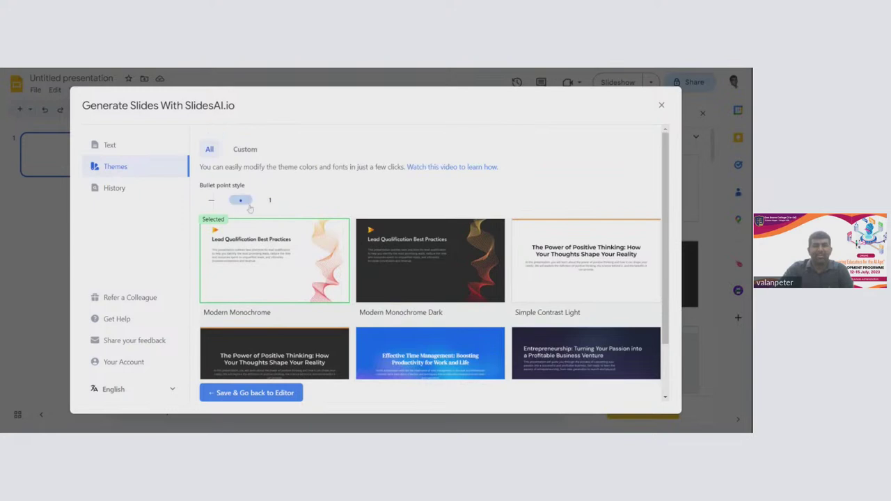
scroll(417, 208, "down", 1)
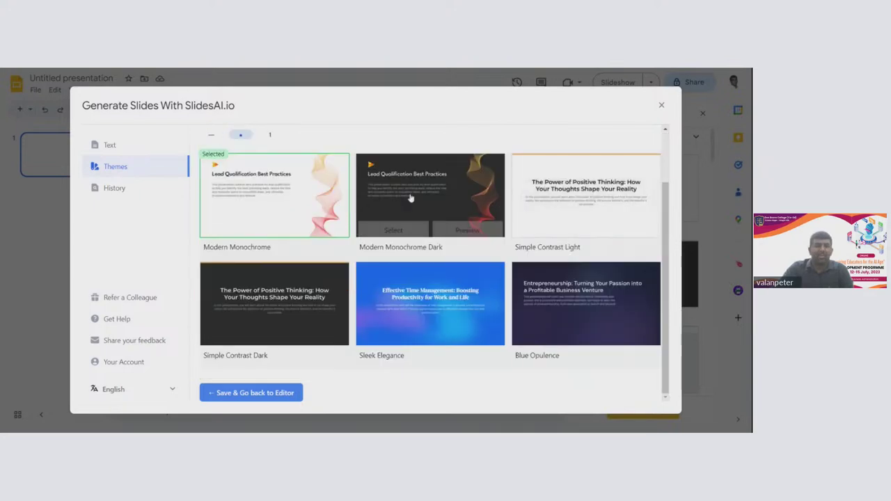
left_click(394, 228)
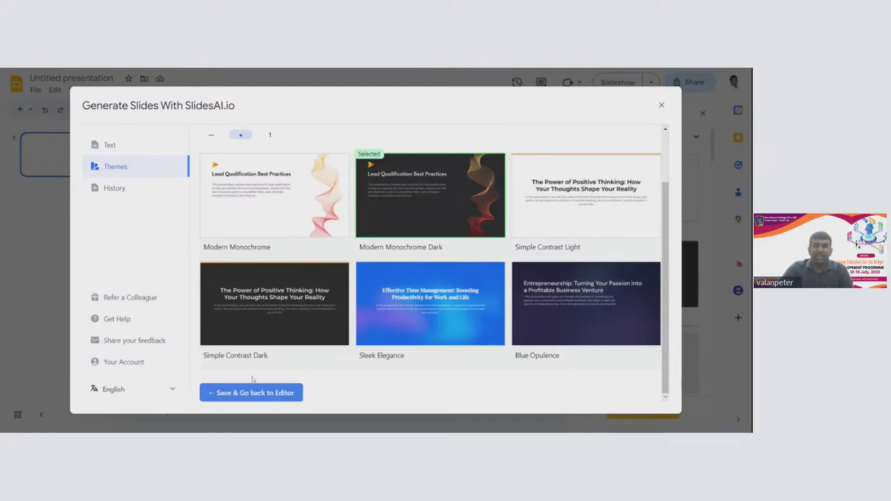
left_click(250, 392)
Create the slides from the entered World War II text, with title and thank-you slides and images included
scroll(516, 256, "down", 3)
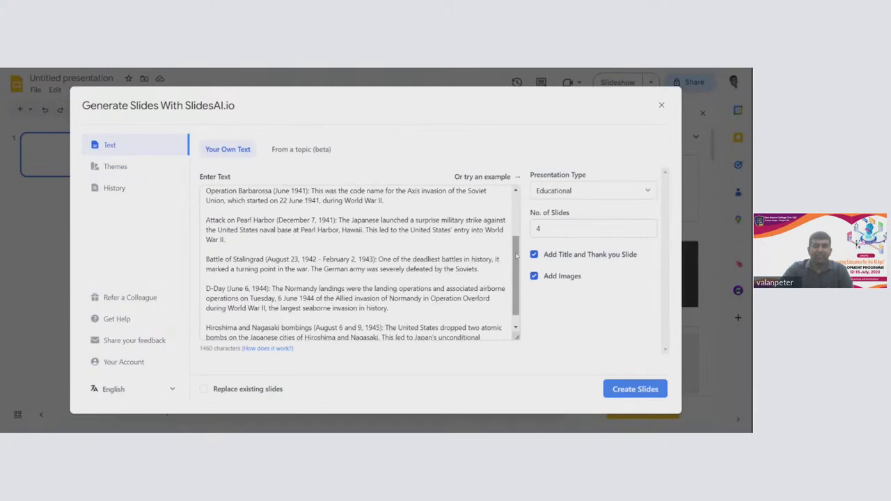
scroll(517, 256, "down", 1)
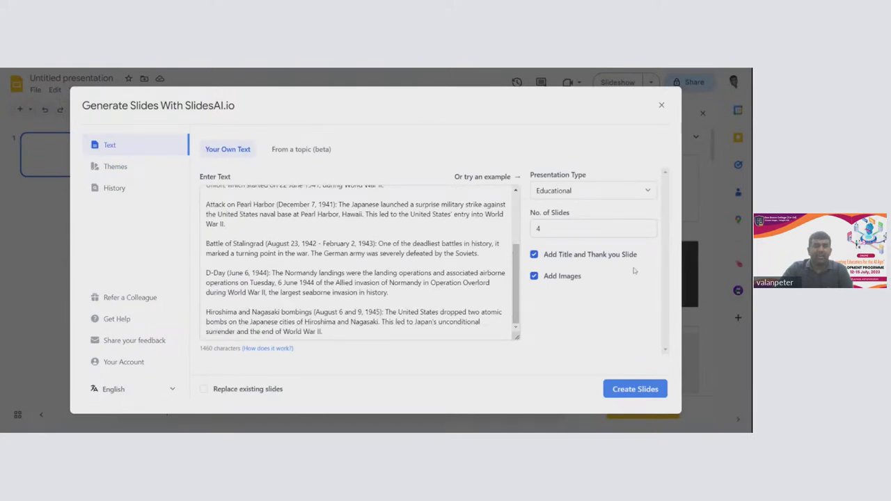
left_click(636, 390)
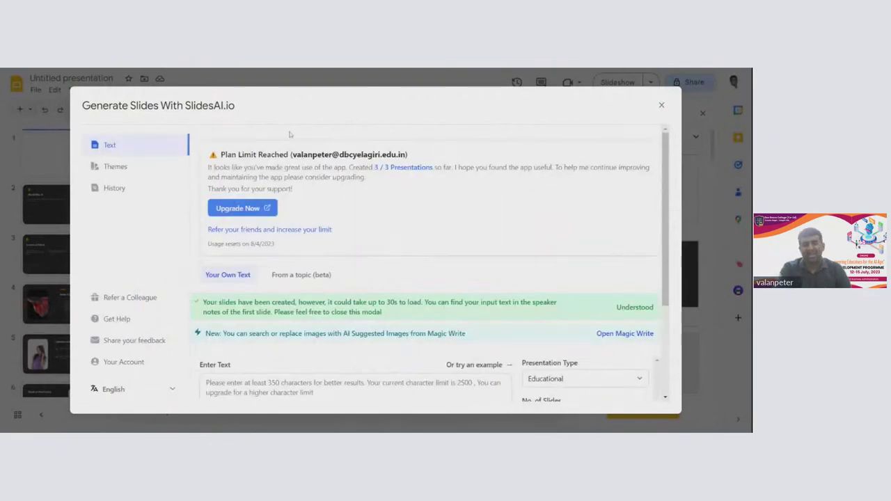
Examine the SlidesAI.io plan limit notice, the slide creation message and the generation form below them
scroll(289, 134, "down", 3)
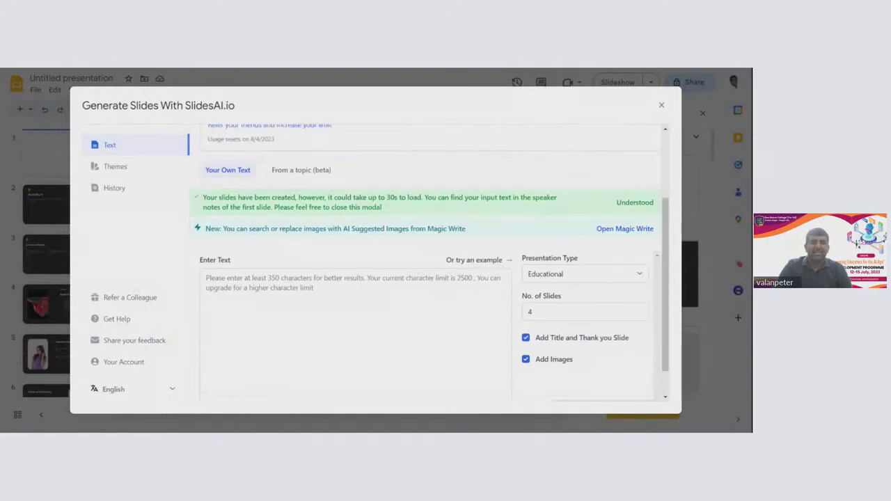
scroll(436, 264, "up", 3)
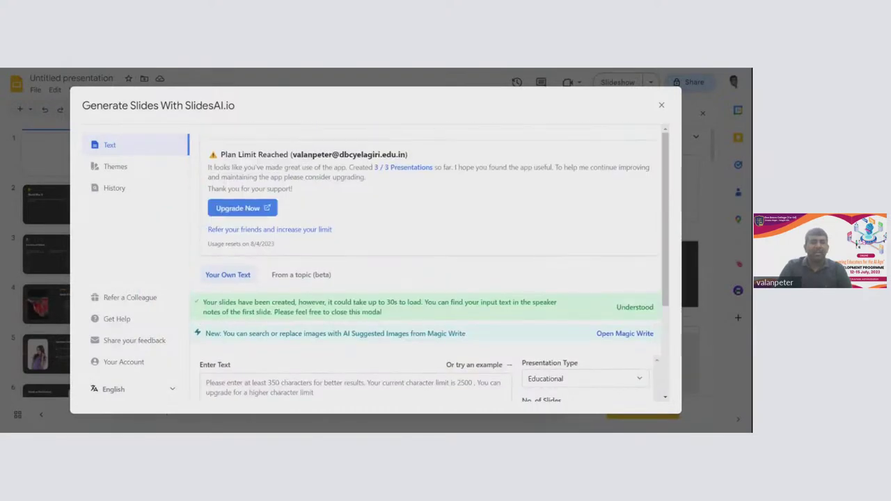
scroll(429, 263, "down", 1)
scroll(429, 263, "up", 2)
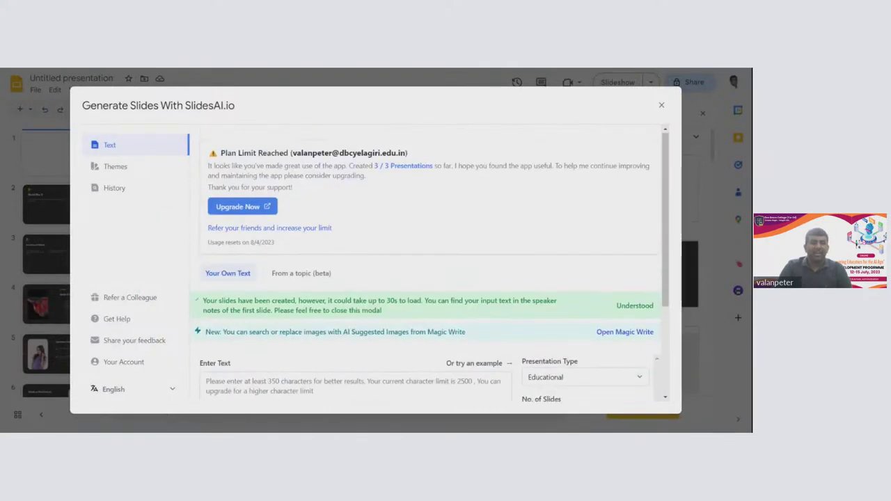
scroll(428, 263, "down", 3)
scroll(429, 263, "down", 1)
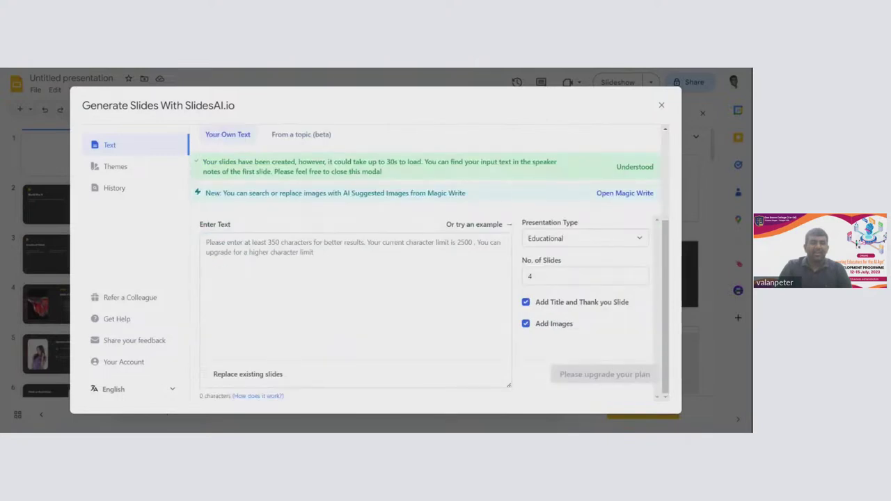
scroll(519, 322, "up", 2)
scroll(519, 322, "down", 2)
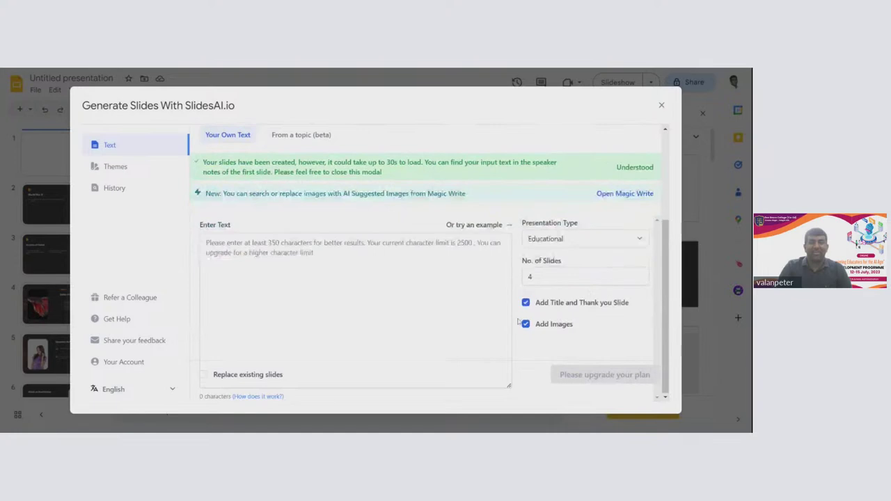
scroll(519, 321, "up", 2)
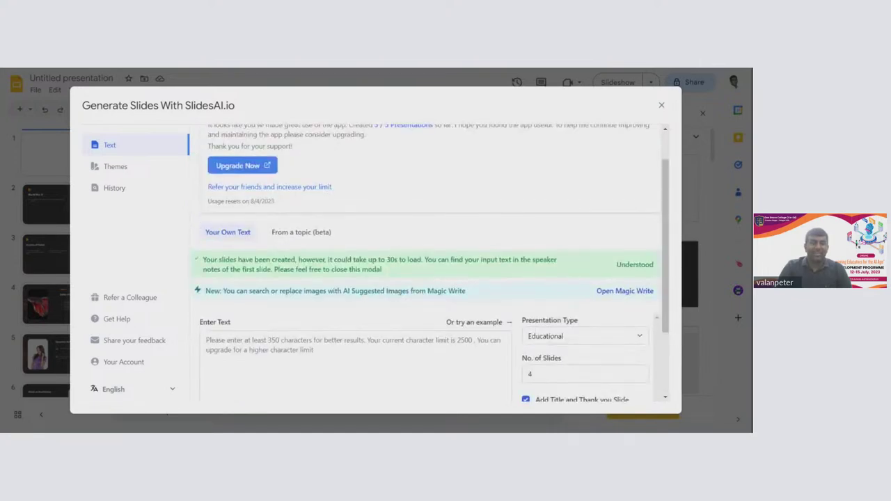
Open the colleague referral page and select its download link and the unique invite code
left_click(130, 297)
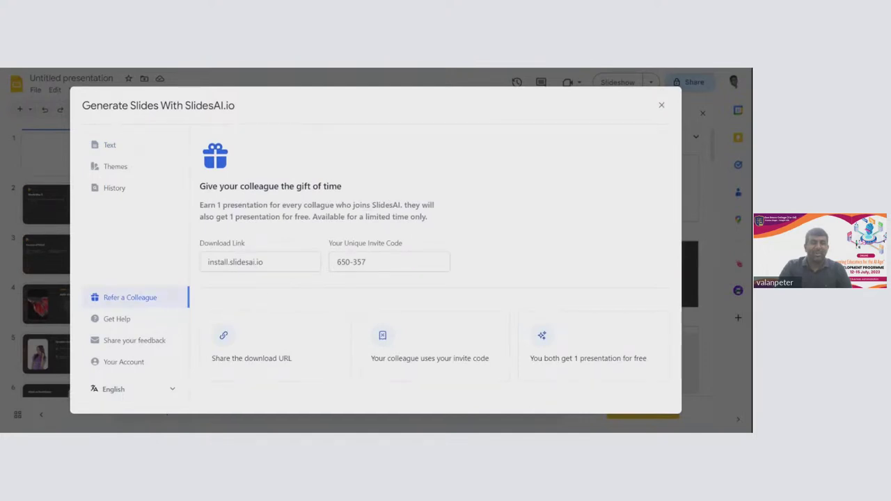
left_click(259, 262)
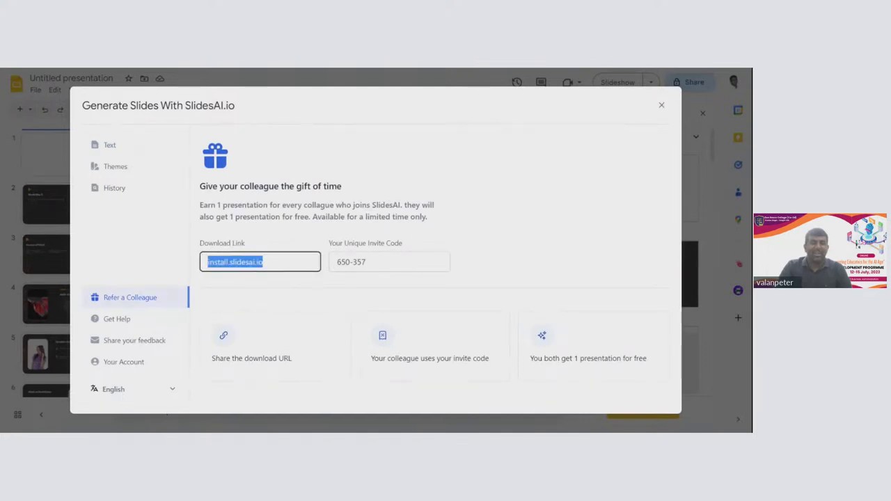
left_click(224, 337)
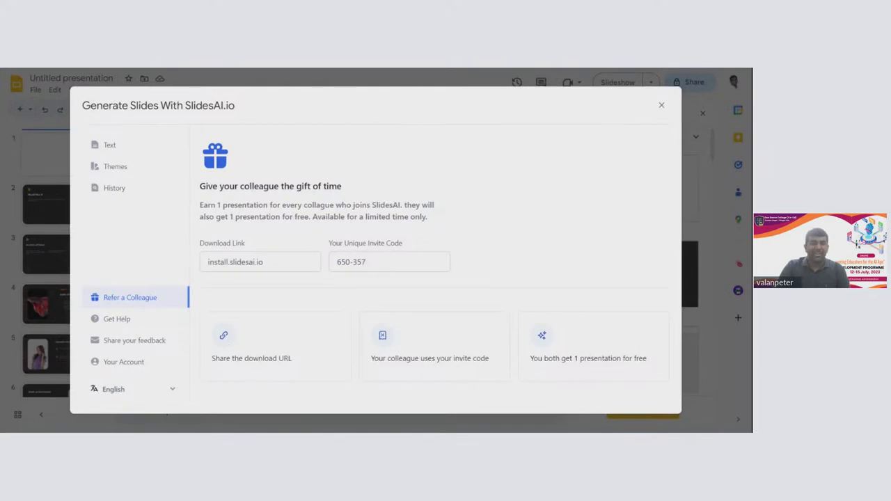
left_click(388, 261)
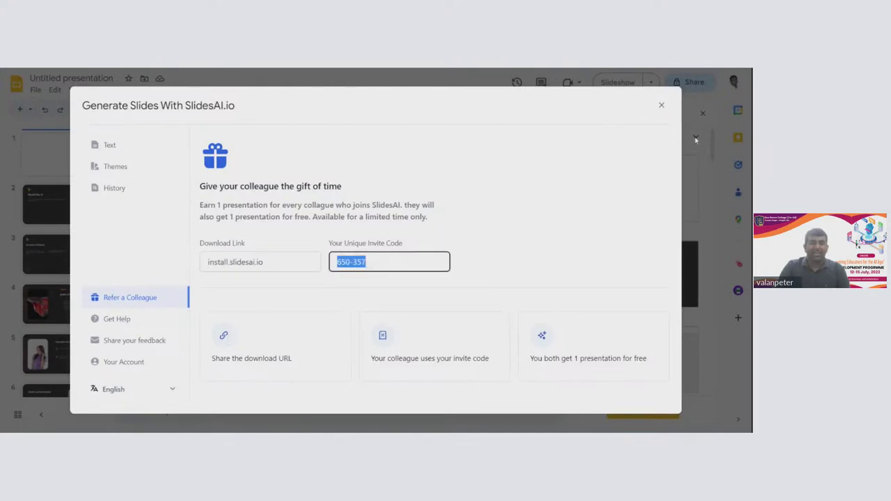
Close the slide generator, return to the Google Slides home page and reopen the most recent untitled presentation
left_click(661, 105)
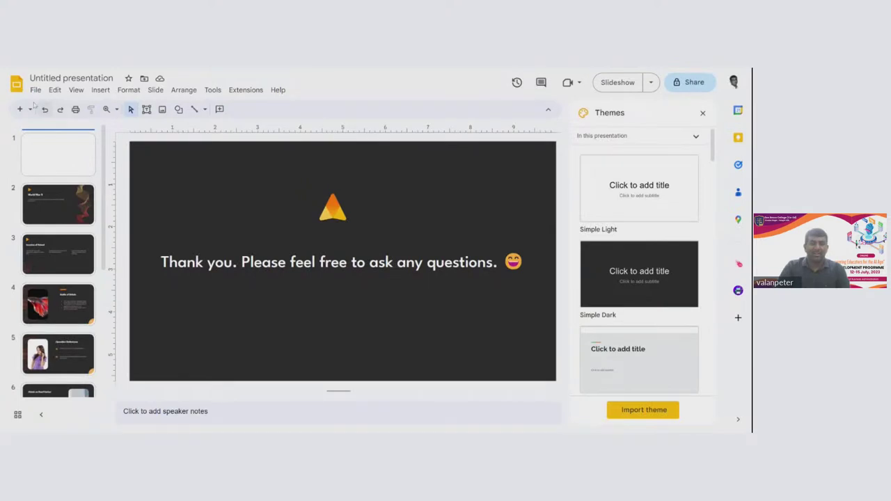
key("alt+Left")
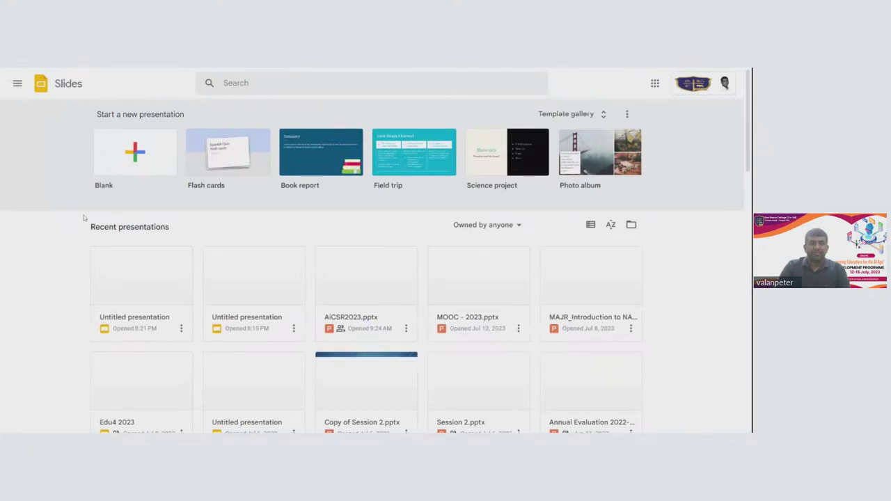
left_click(134, 281)
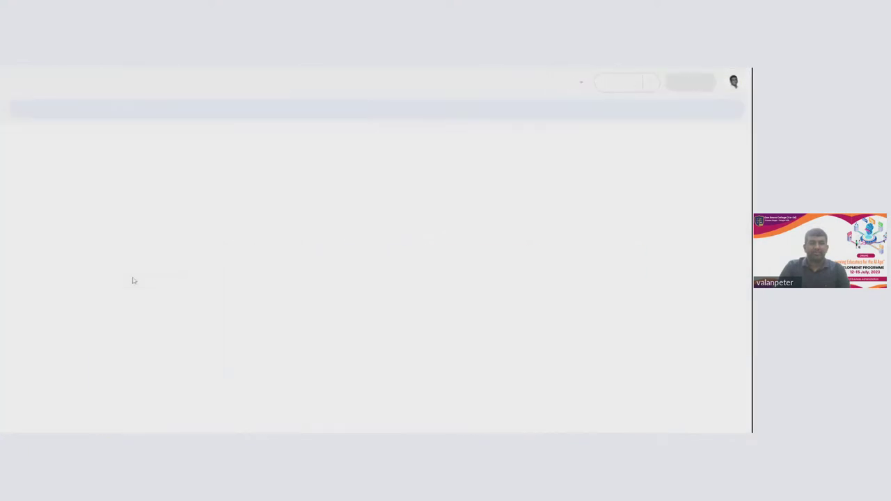
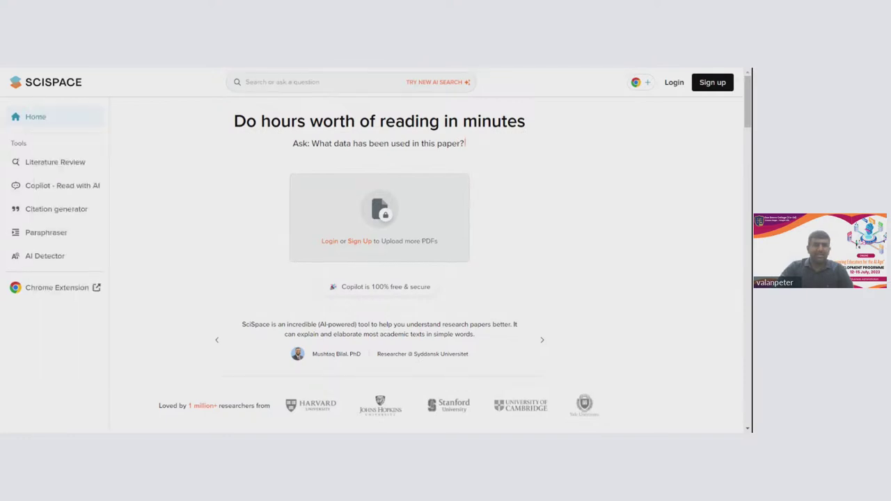
In SciSpace, look over the landing page and log in to the account
scroll(567, 204, "down", 2)
scroll(568, 204, "up", 2)
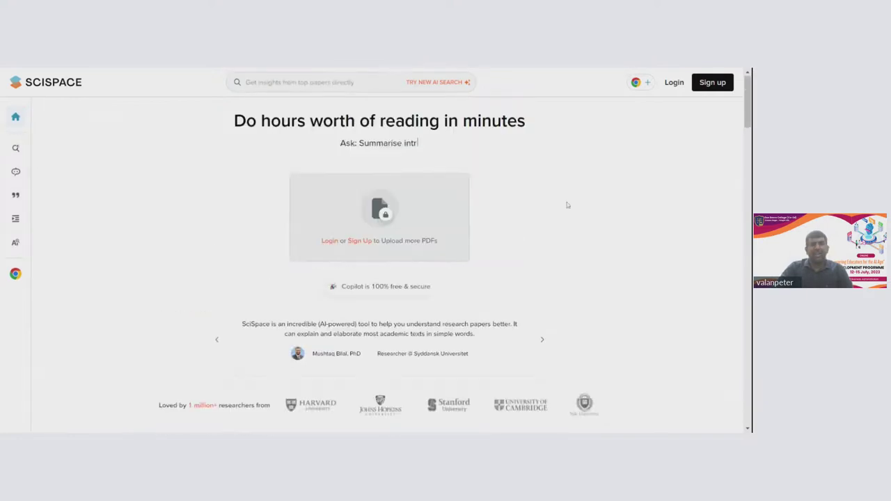
left_click(674, 82)
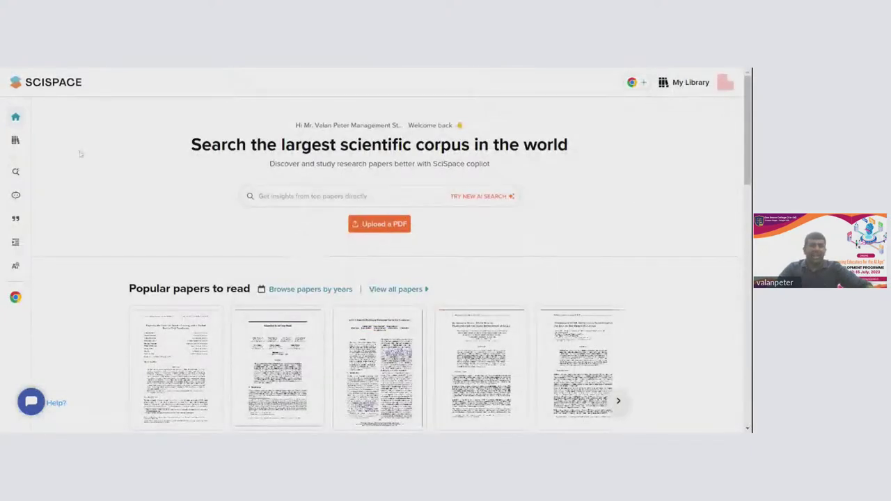
View the PDFs stored in My Library and return to the SciSpace home page
mouse_move(17, 127)
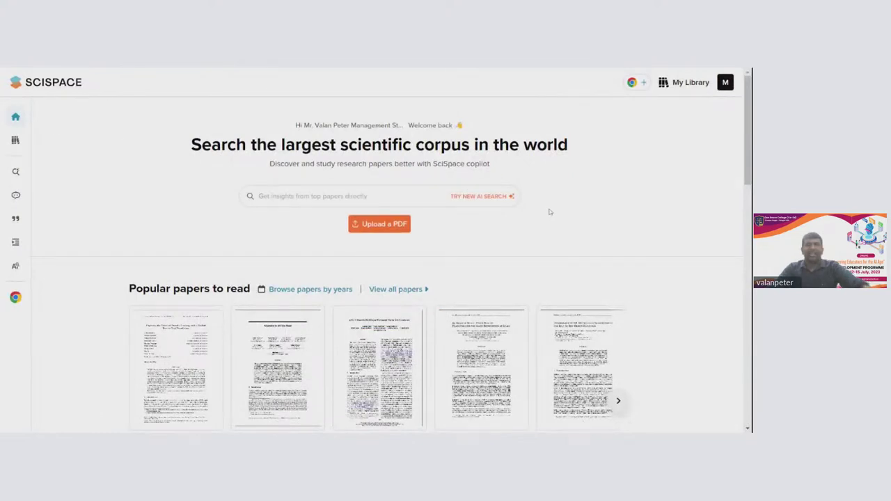
left_click(32, 141)
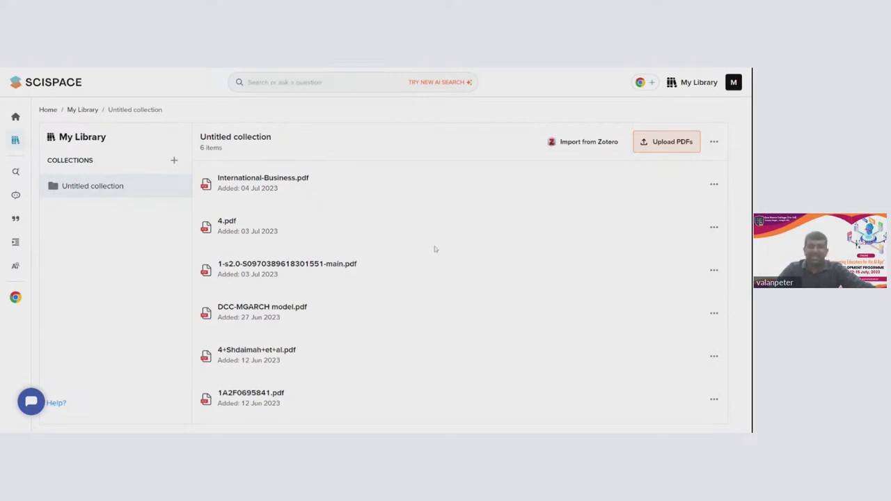
left_click(15, 118)
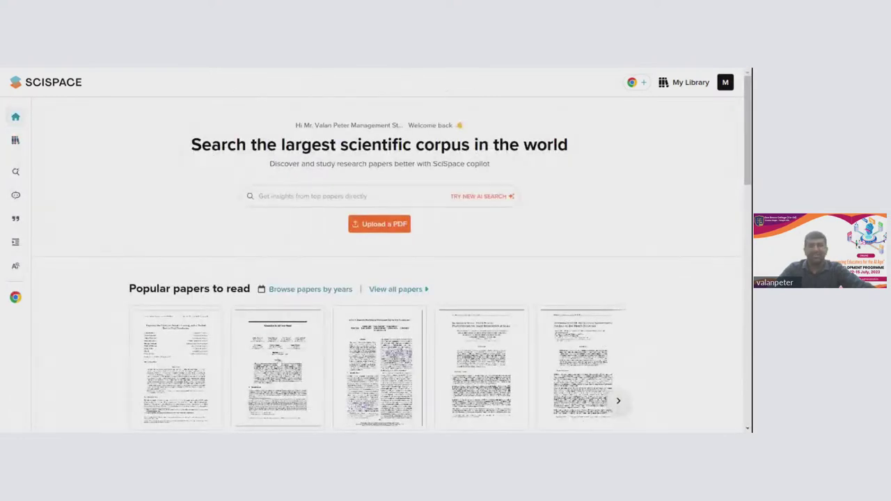
Search SciSpace for "ai in marketing" and look through the resulting papers with their insights and summaries
scroll(313, 336, "down", 3)
scroll(313, 336, "up", 3)
left_click(314, 196)
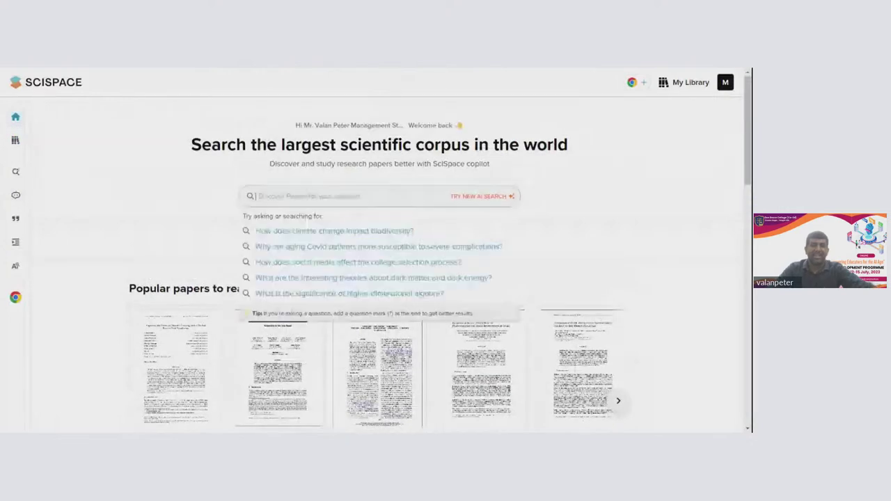
type("ai")
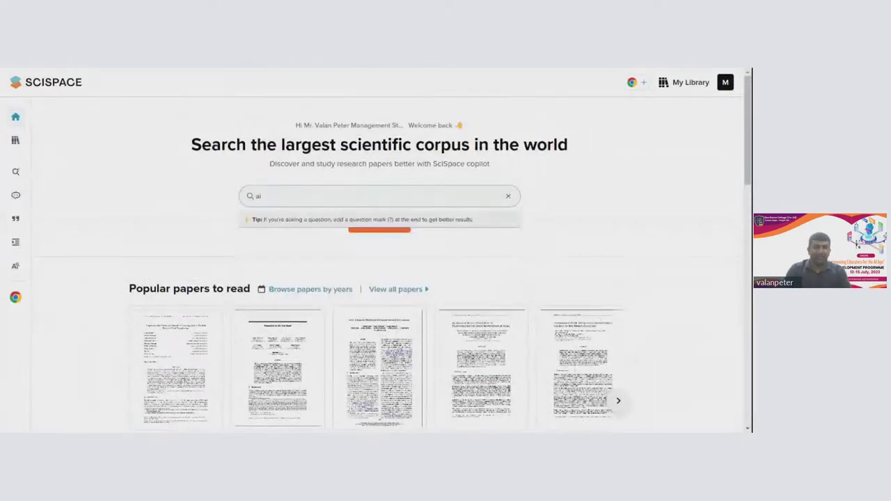
type(" in marketing")
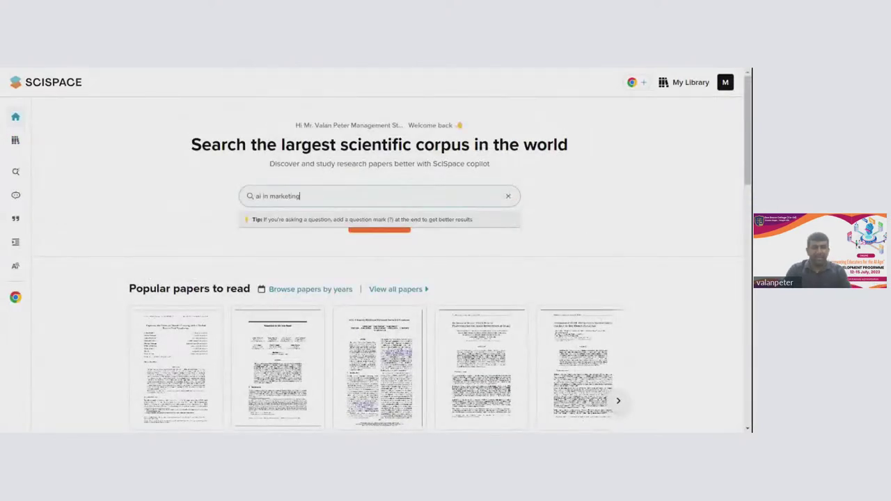
key("Return")
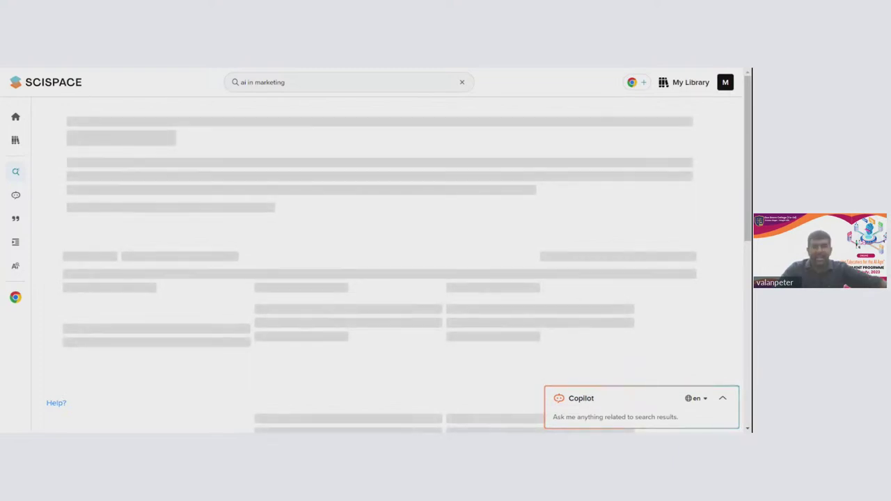
scroll(335, 174, "down", 3)
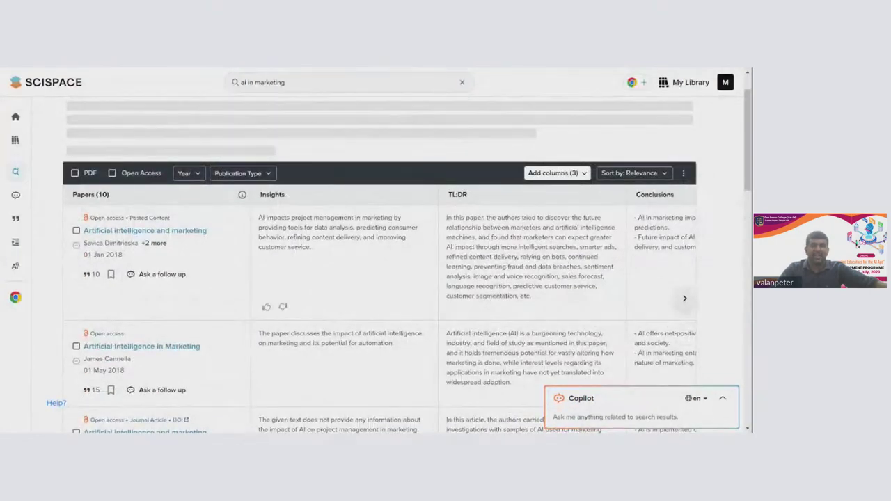
Look through the "ai in marketing" results, comparing the papers' insights, TL;DR and conclusions columns and the summary of the top 5 papers
scroll(685, 230, "down", 3)
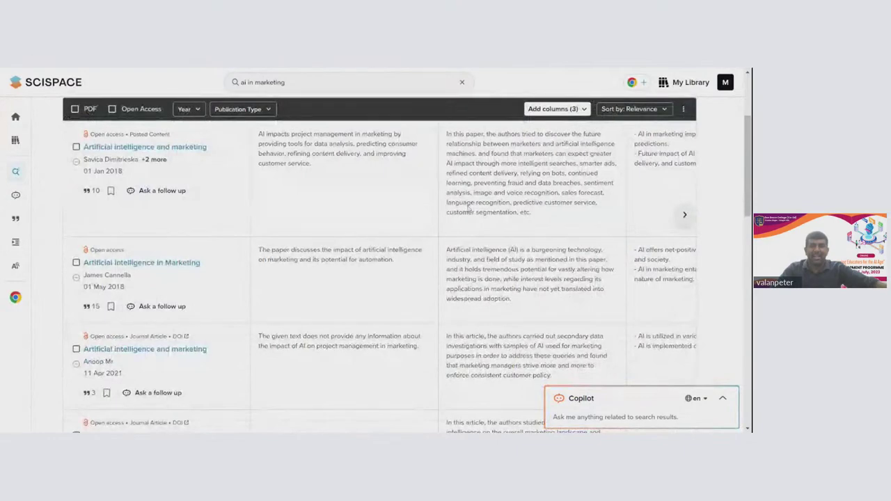
left_click(684, 215)
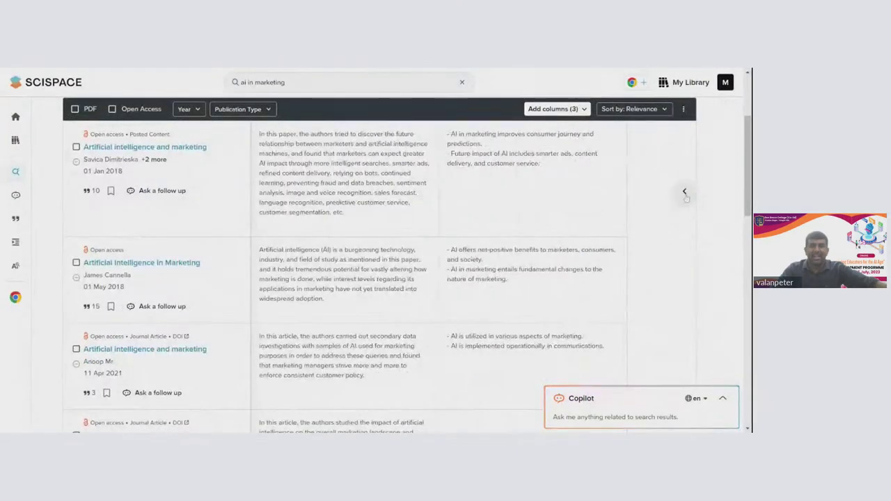
left_click(685, 193)
scroll(684, 215, "down", 3)
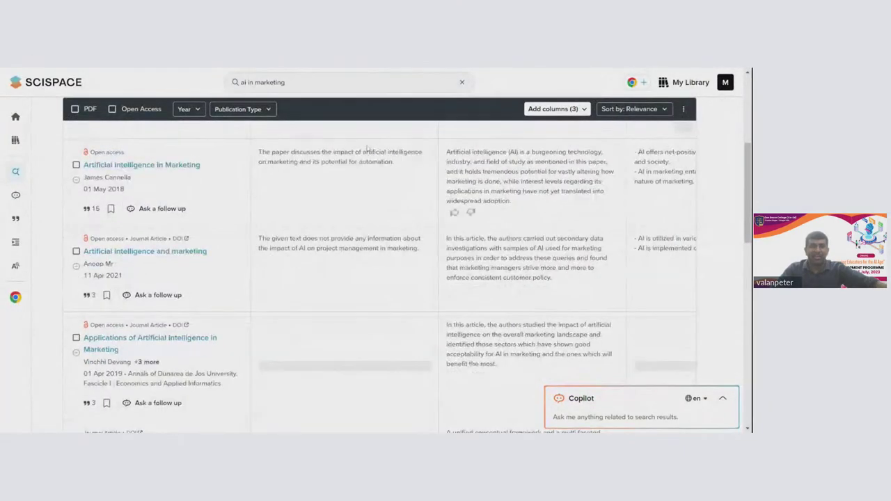
scroll(286, 232, "down", 5)
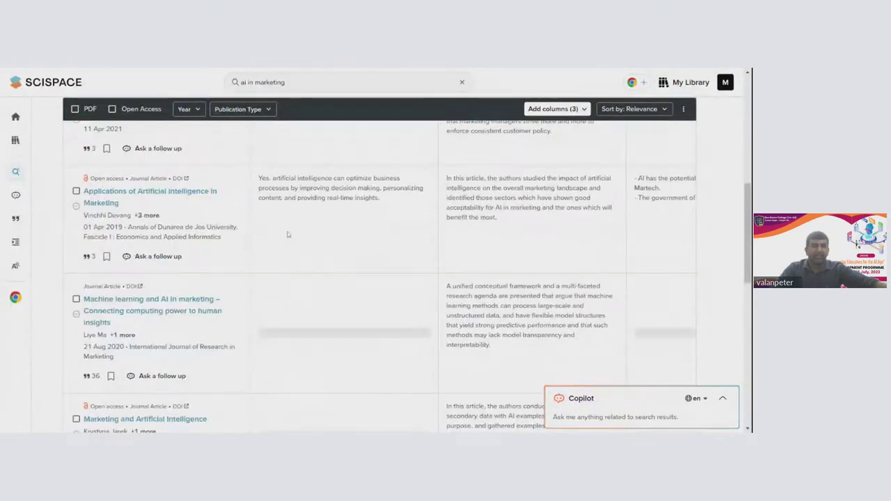
scroll(286, 233, "down", 3)
scroll(229, 224, "down", 5)
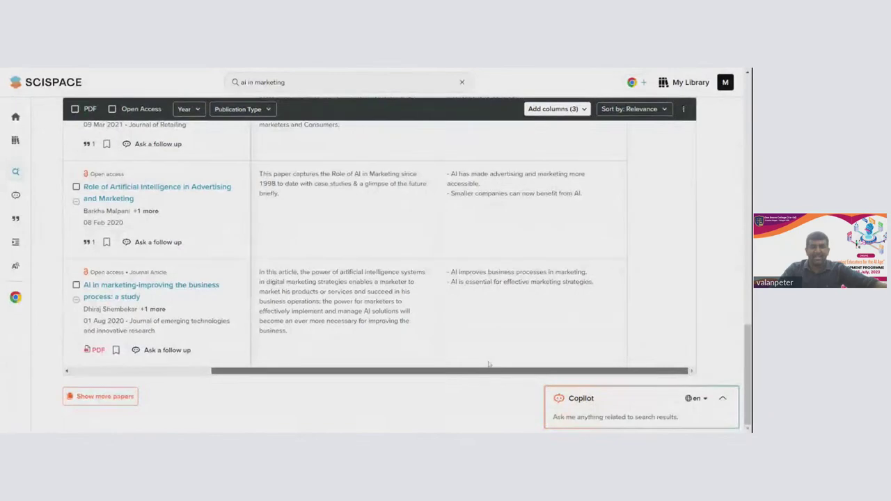
scroll(327, 286, "up", 5)
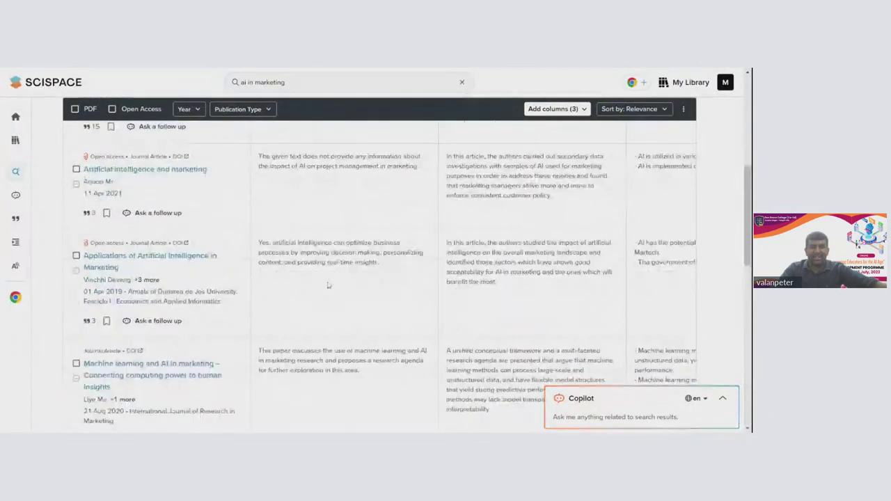
scroll(327, 285, "up", 6)
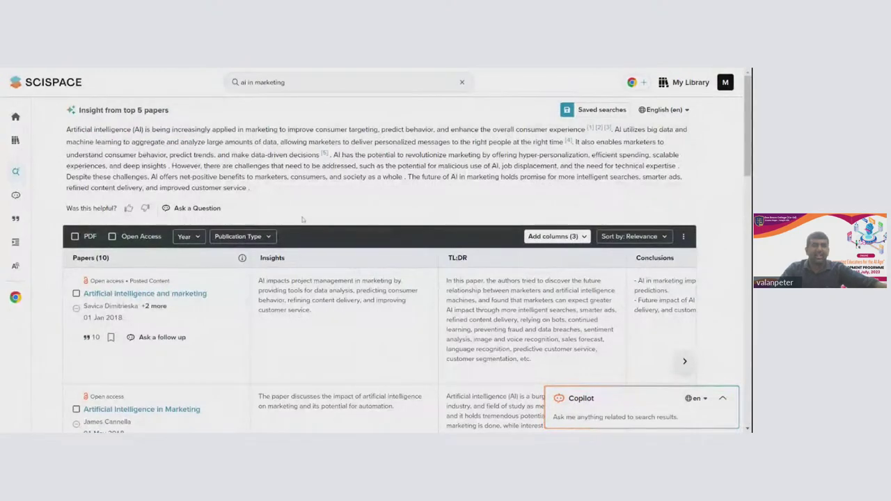
scroll(302, 219, "down", 2)
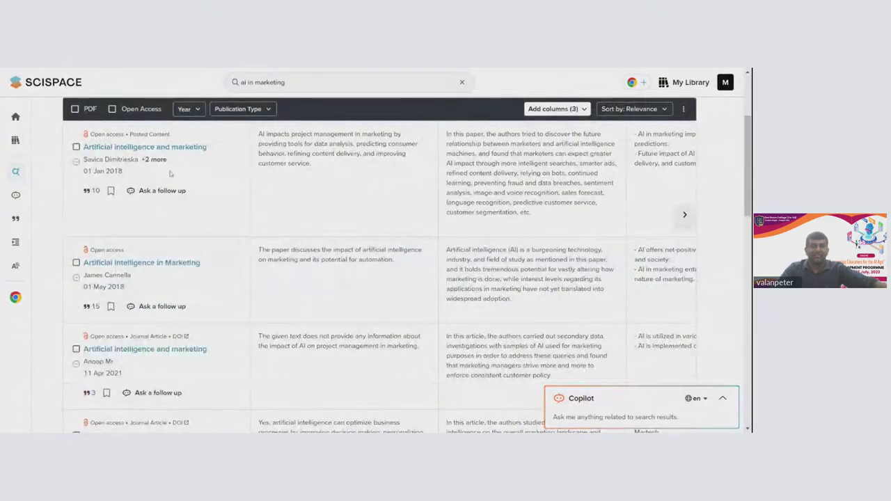
scroll(170, 173, "up", 1)
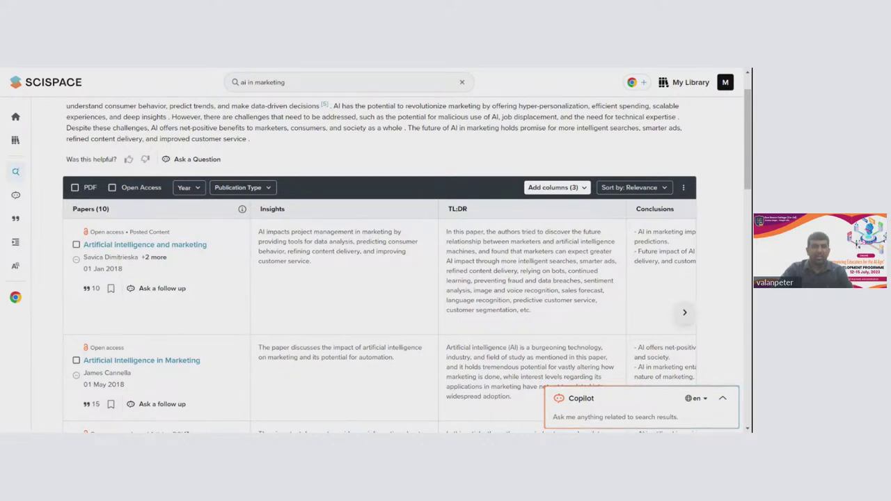
Open the first paper, "Artificial intelligence and marketing", and look over its abstract, citations and Copilot section
left_click(176, 245)
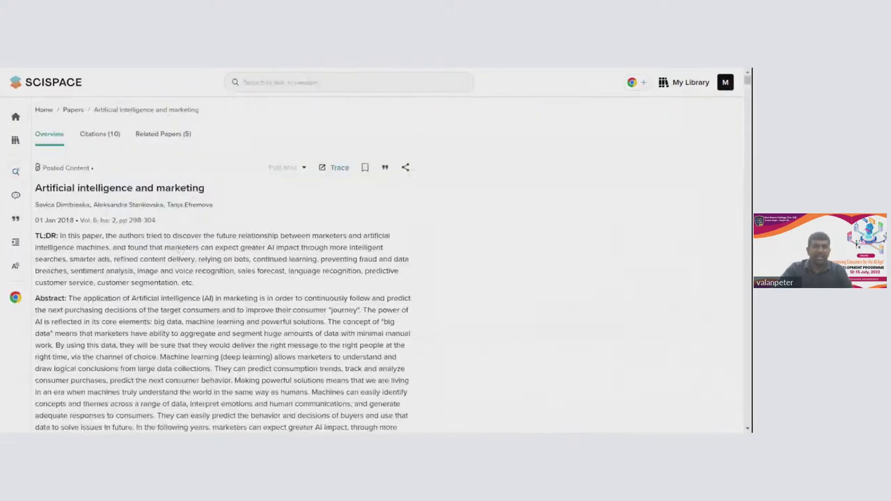
scroll(274, 193, "down", 10)
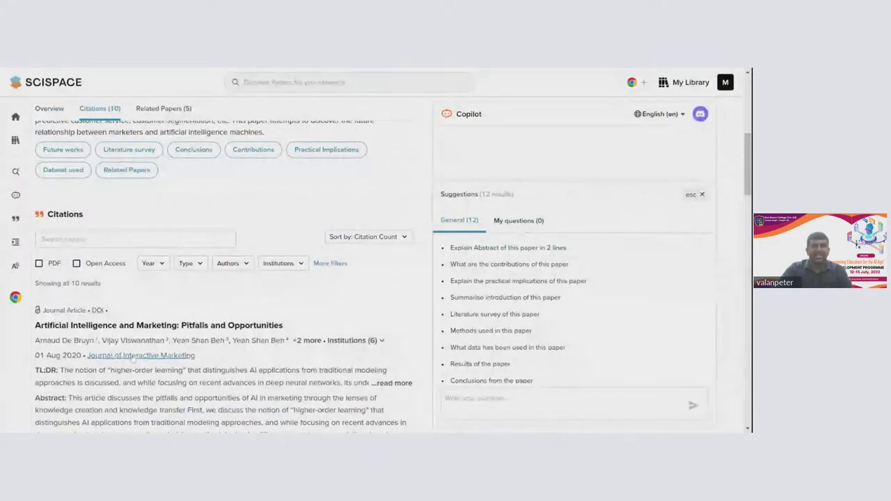
left_click_drag(454, 117, 493, 119)
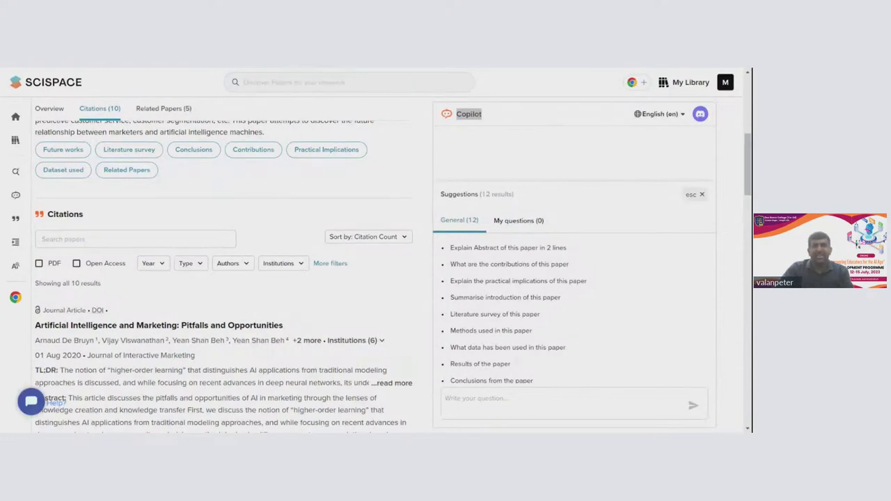
key("alt+Tab")
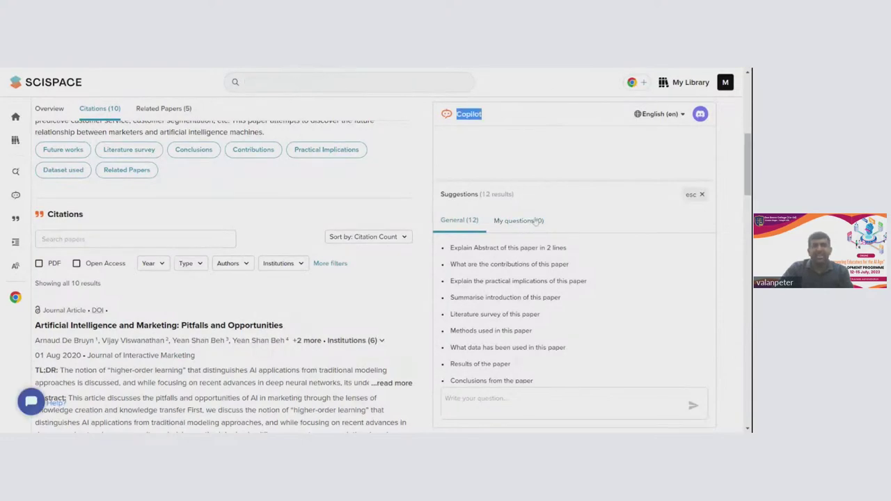
Review Copilot's suggested questions and have it summarise the introduction of the paper
scroll(634, 254, "down", 3)
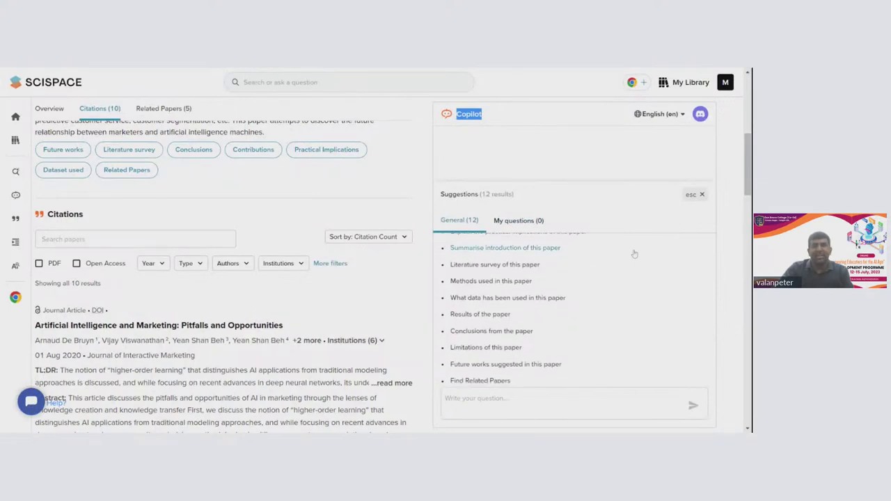
scroll(634, 254, "up", 2)
scroll(634, 254, "up", 1)
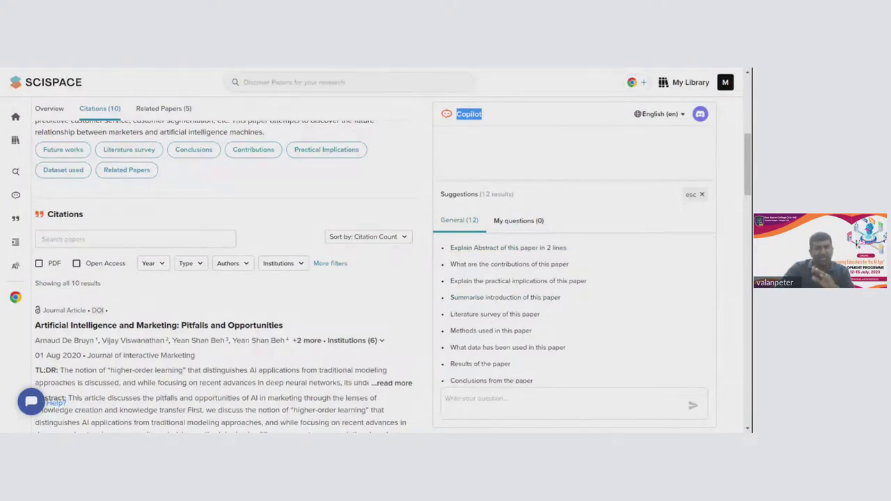
left_click(480, 299)
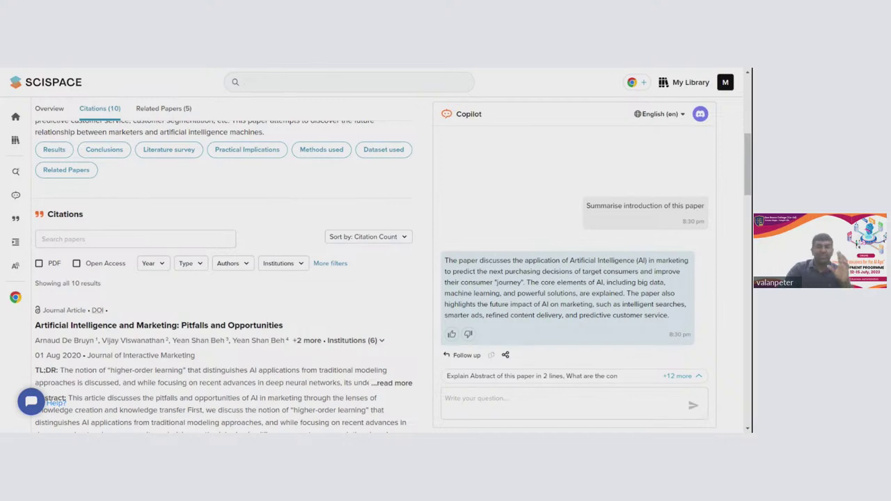
Ask Copilot for the paper's conclusions and limitations using the suggested questions, and highlight the opening statement of the limitations answer
left_click(627, 374)
scroll(592, 348, "down", 3)
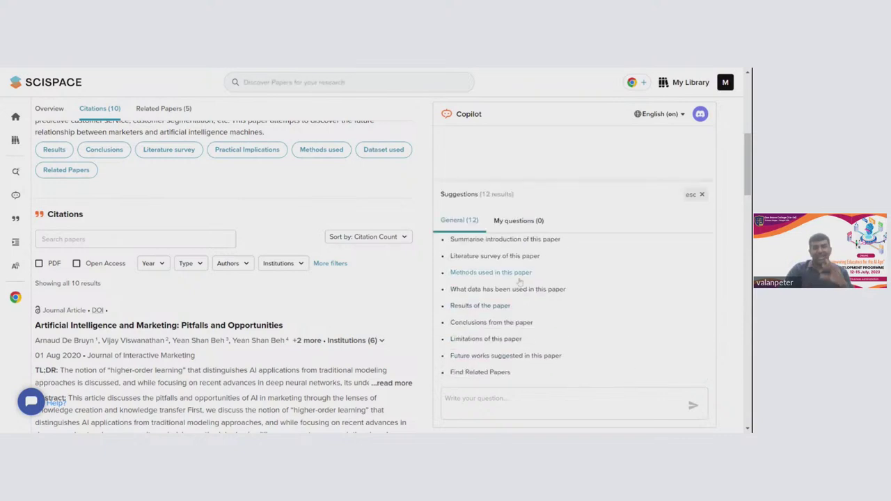
left_click(491, 323)
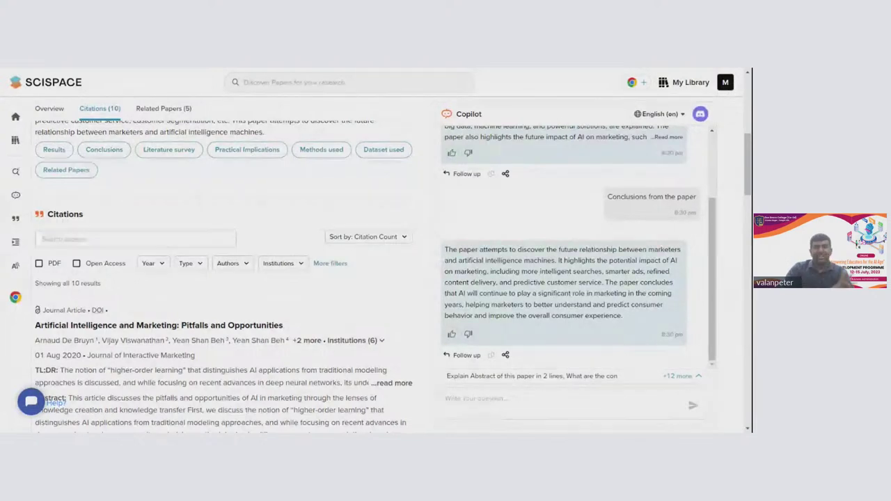
left_click(680, 376)
scroll(595, 293, "down", 1)
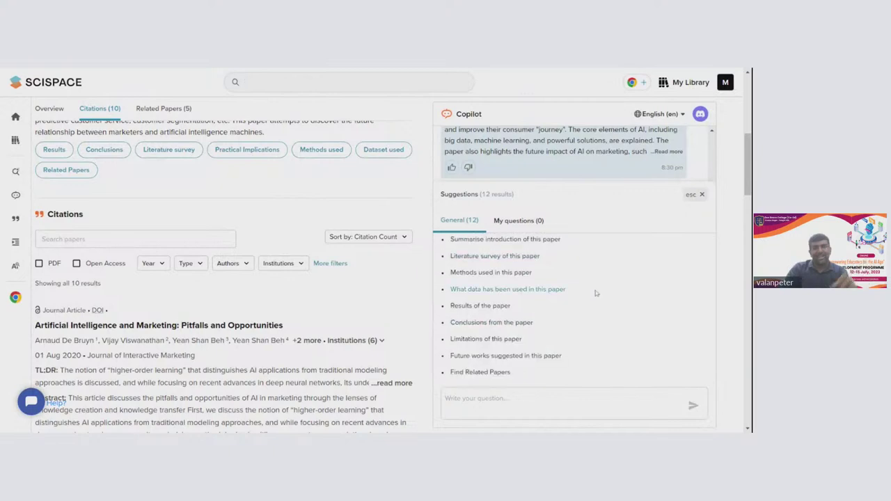
left_click(486, 340)
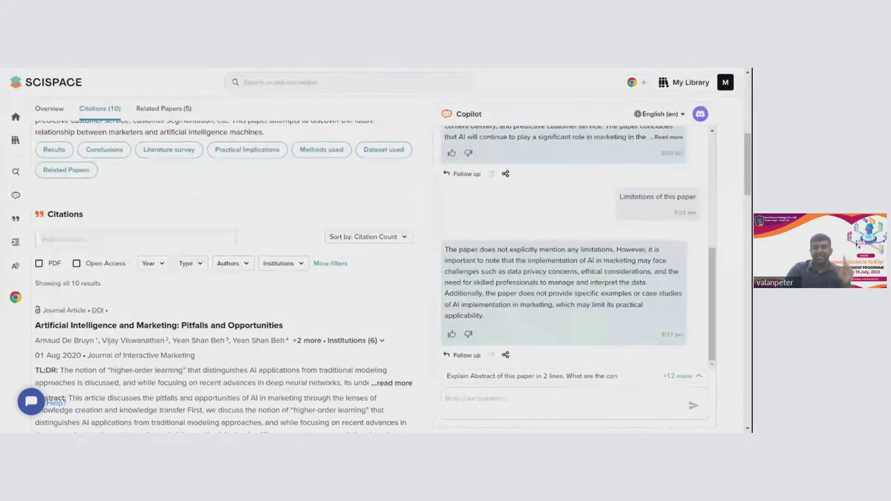
left_click_drag(459, 249, 584, 249)
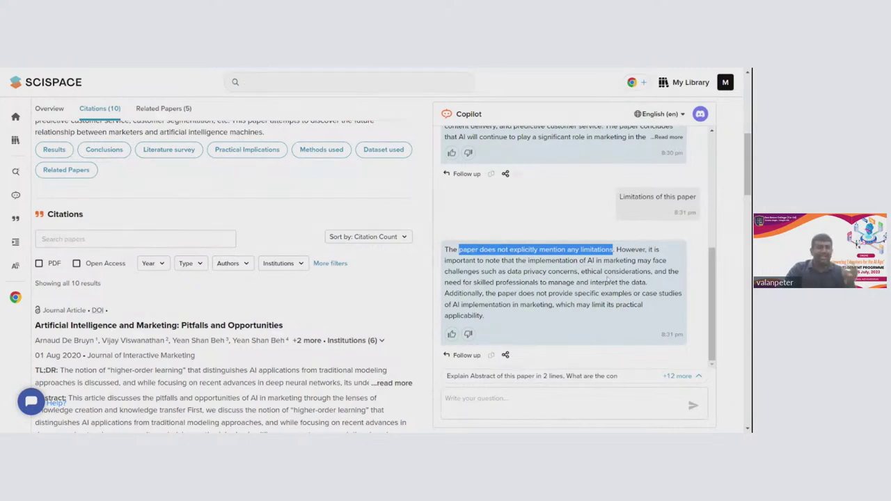
Ask Copilot the suggested question "What are the contributions of this paper"
left_click(684, 376)
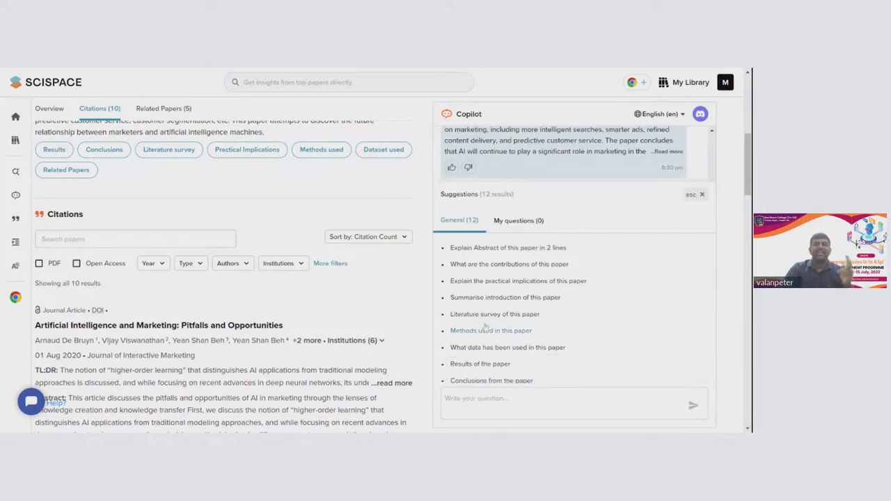
scroll(485, 249, "down", 2)
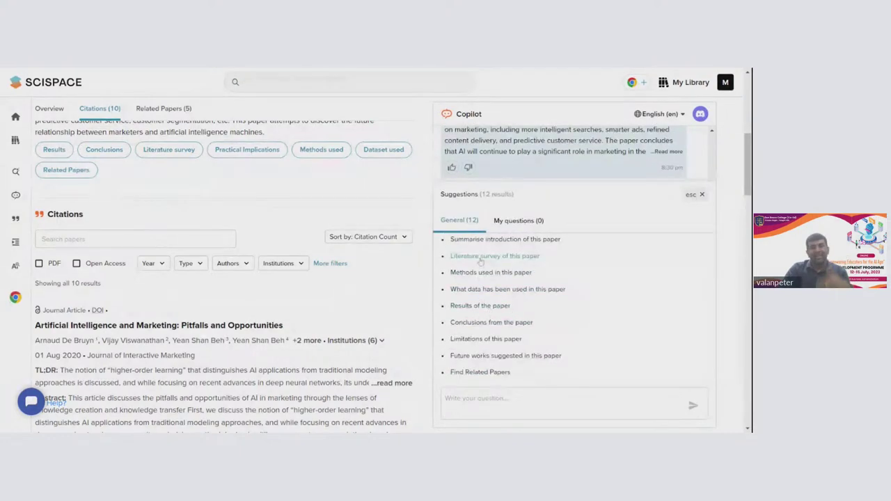
scroll(481, 265, "up", 2)
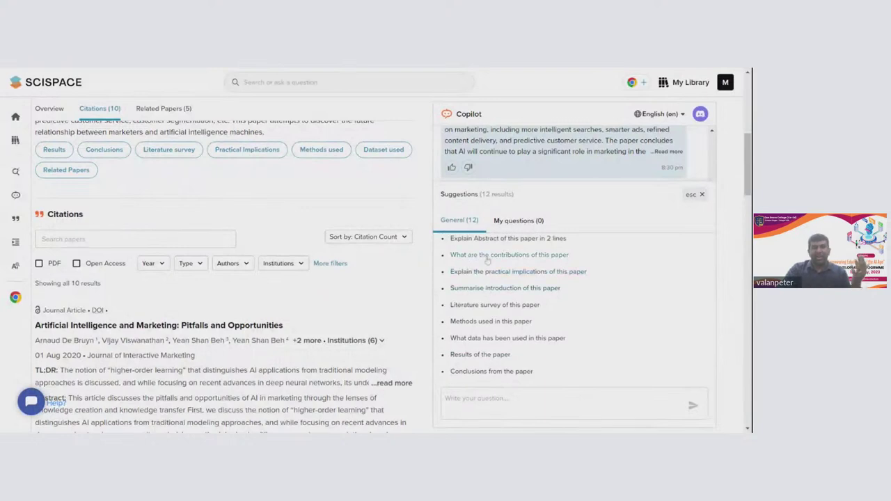
left_click(487, 256)
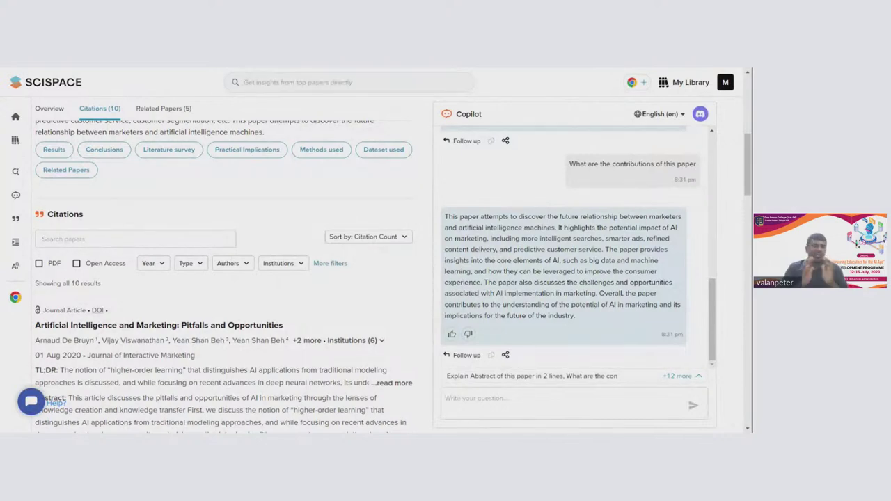
Upload DCC-MGARCH model.pdf to the untitled collection in the SciSpace library
mouse_move(35, 136)
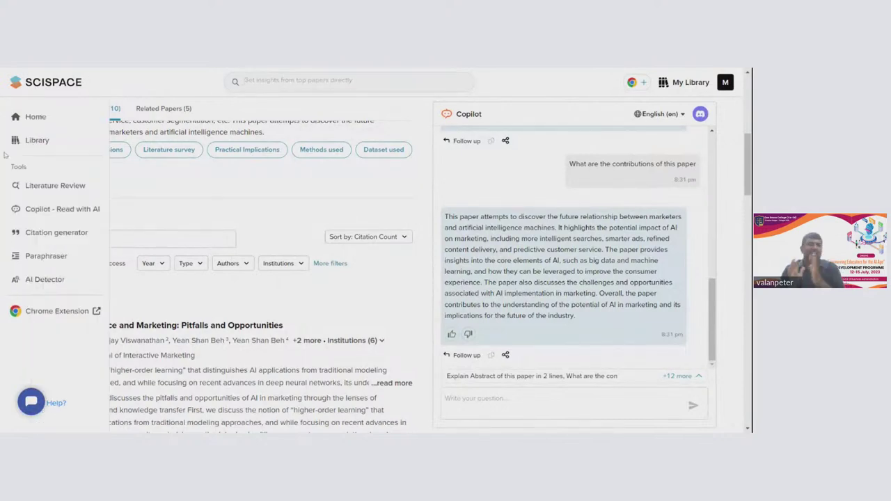
left_click(40, 142)
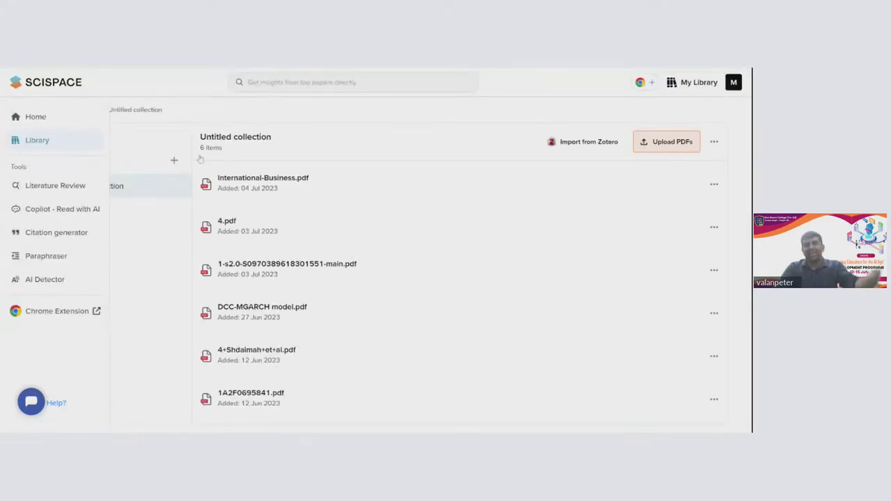
left_click(668, 142)
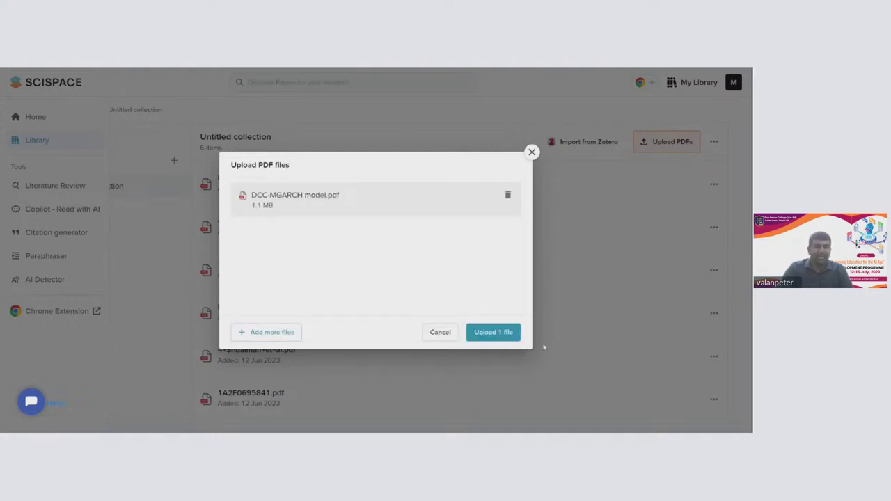
left_click(497, 337)
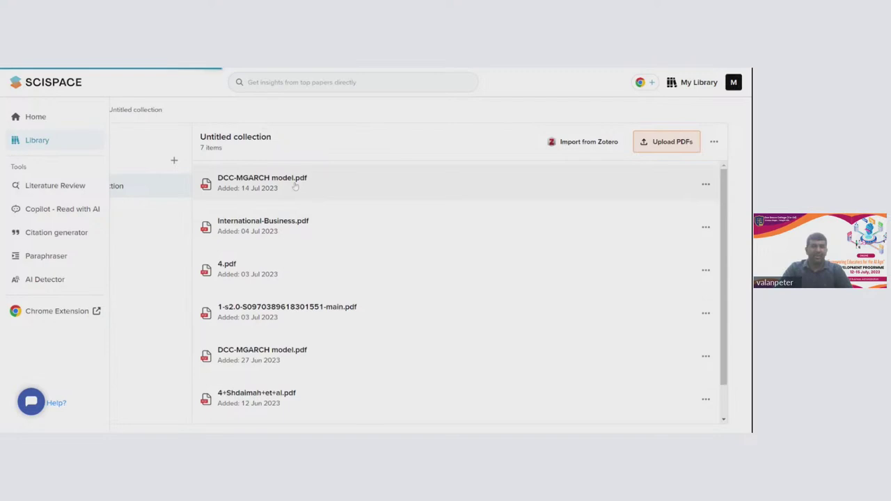
Open the newly uploaded DCC-MGARCH model.pdf, ask Copilot for the methods used in the paper and review the listed methods
left_click(296, 186)
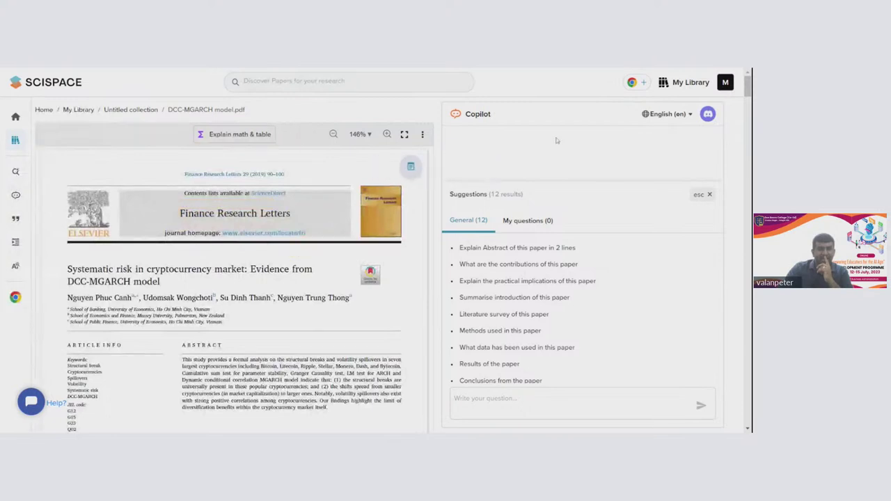
scroll(127, 178, "down", 2)
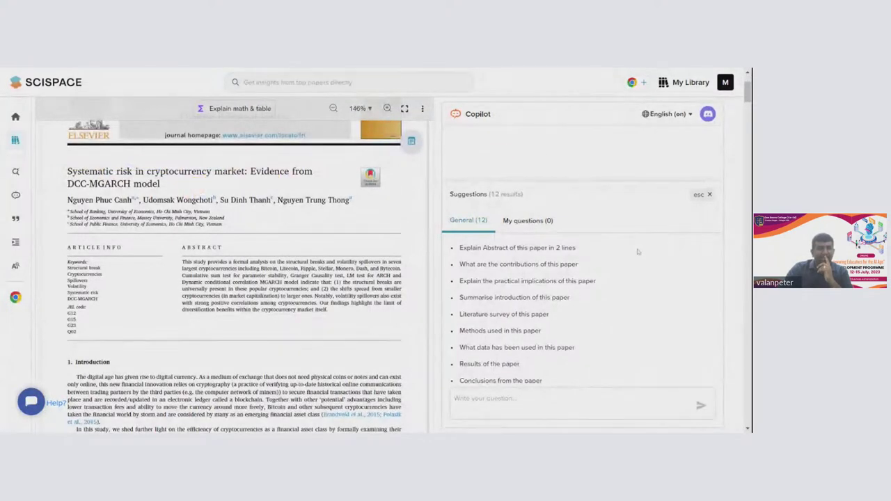
scroll(533, 246, "down", 1)
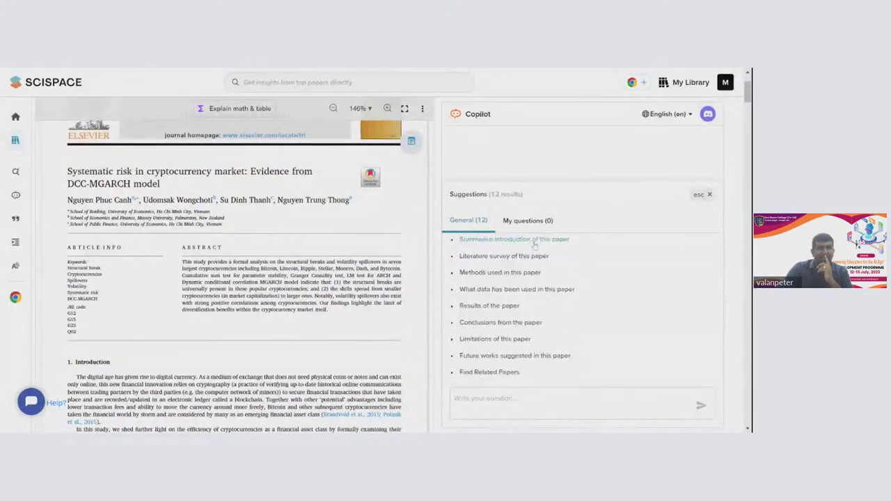
left_click(507, 275)
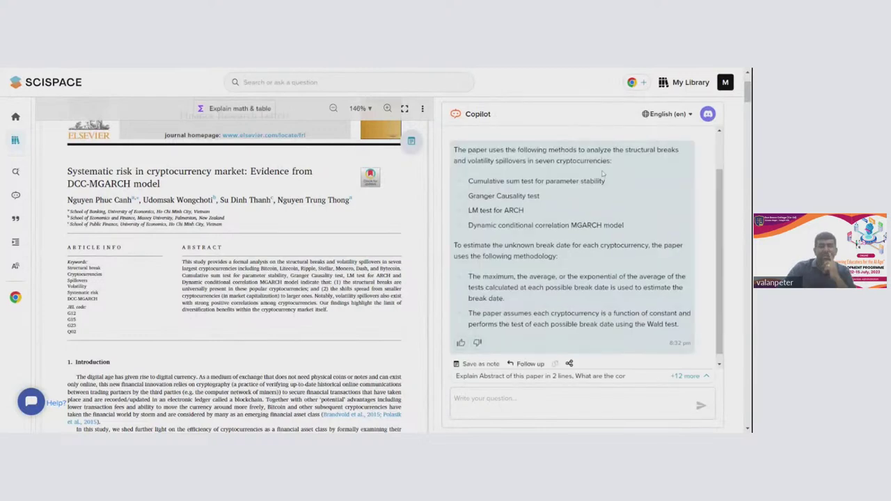
scroll(603, 173, "up", 2)
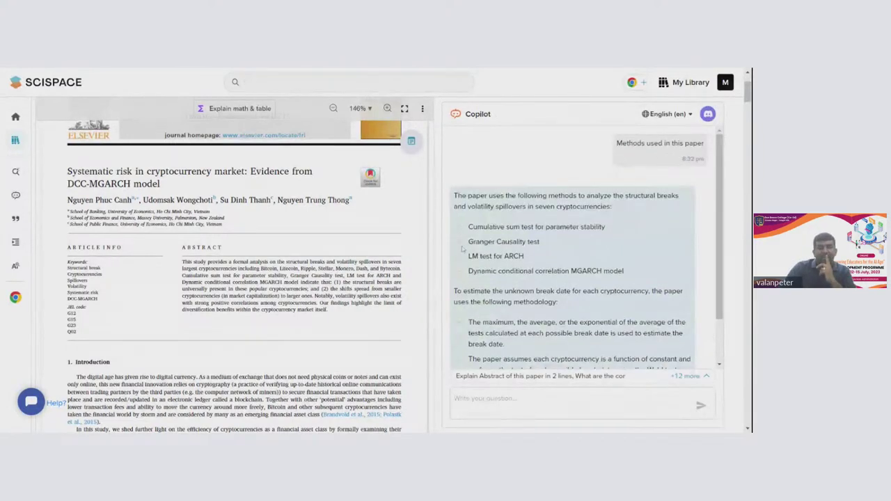
left_click_drag(463, 222, 543, 259)
left_click(573, 227)
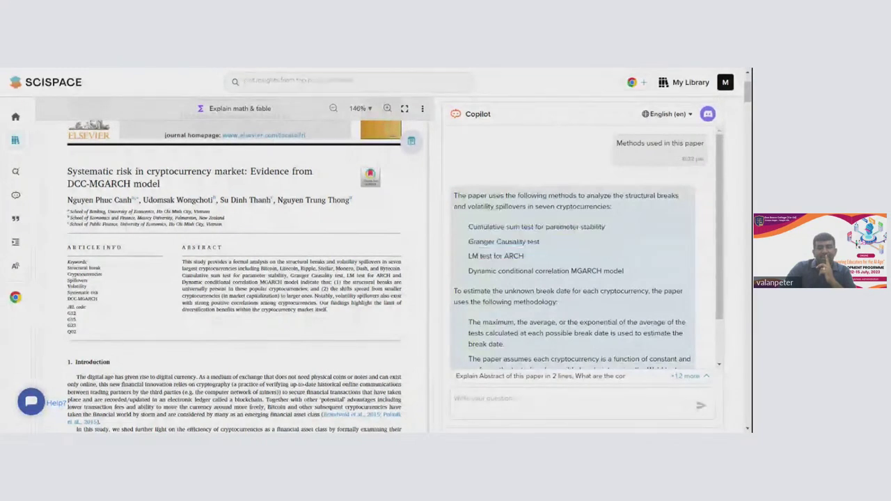
Copy the term "MGARCH model" from Copilot's list of methods used in the paper
left_click_drag(572, 271, 630, 272)
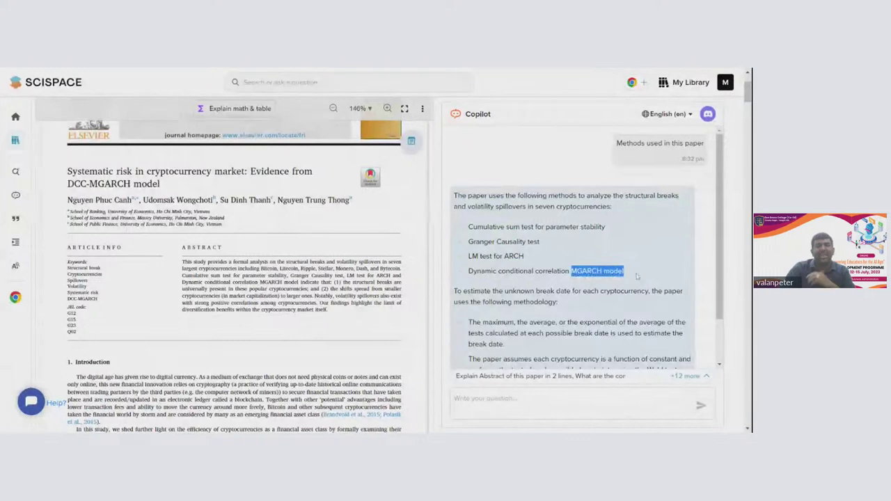
scroll(634, 273, "down", 1)
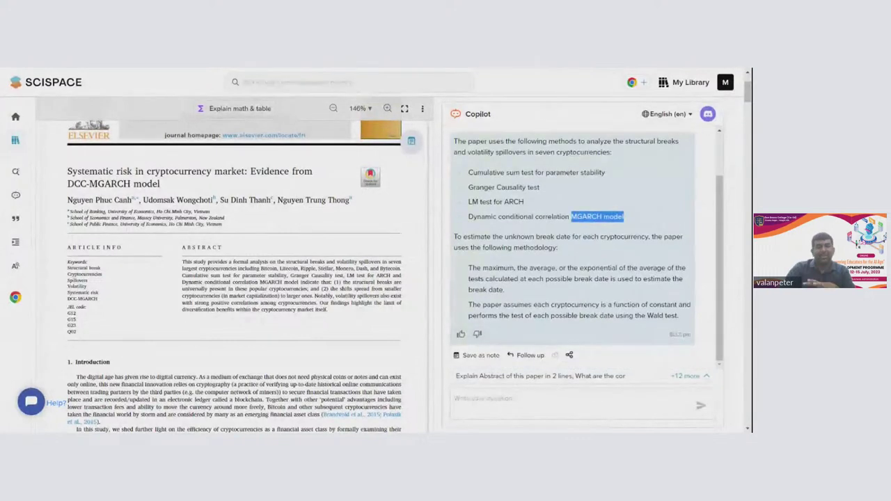
left_click(686, 375)
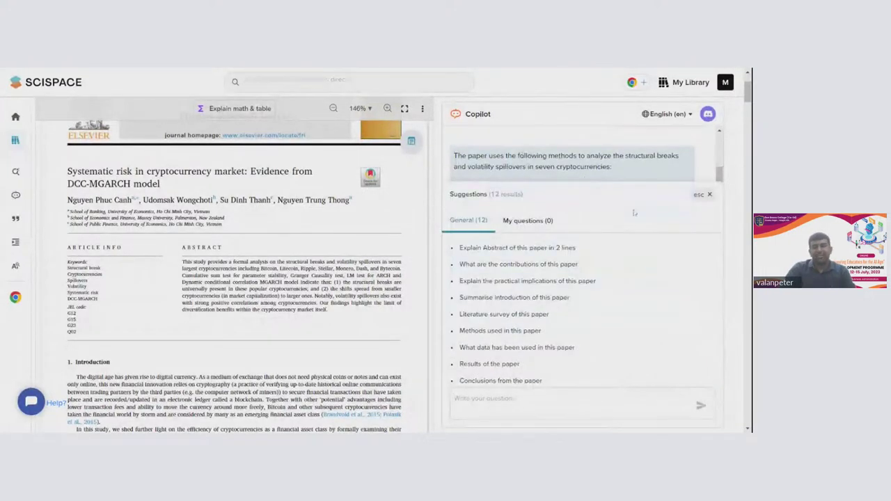
key("Escape")
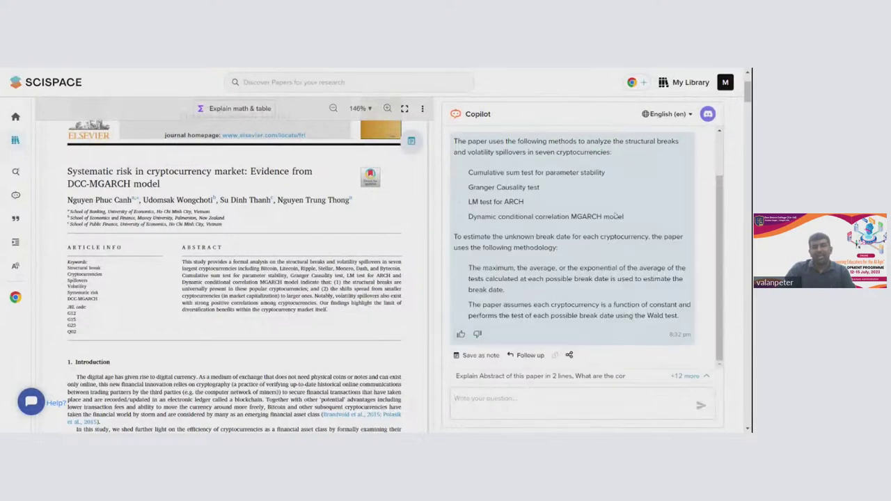
left_click_drag(570, 217, 623, 217)
key("ctrl+c")
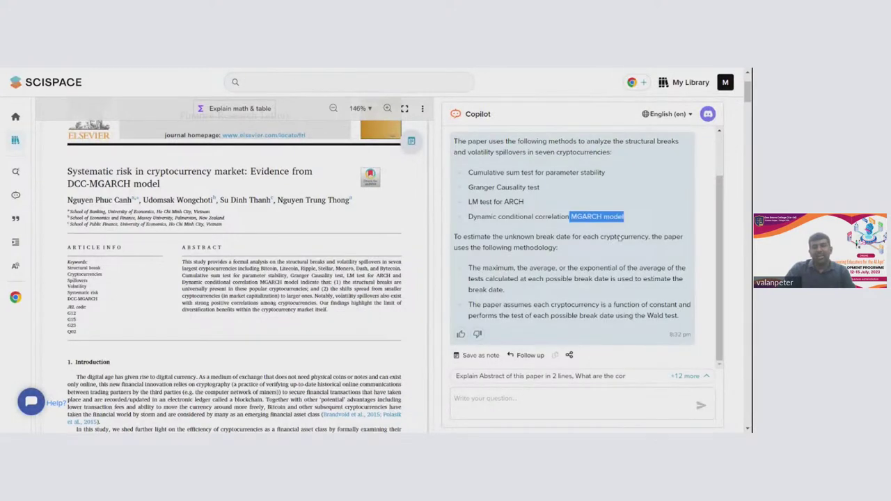
Ask Copilot the question "what is MGARCH model?"
left_click(529, 398)
type("waht")
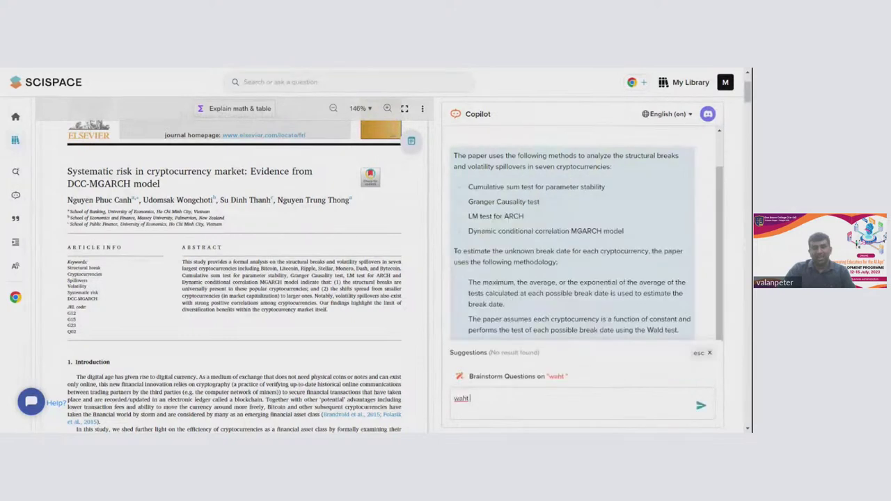
key("BackSpace")
key("BackSpace")
key("BackSpace")
type("hat ")
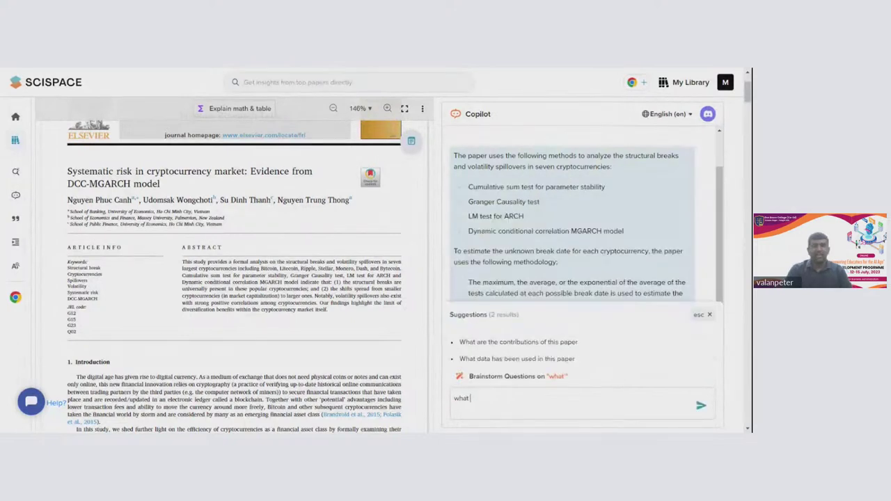
type("is")
key("ctrl+v")
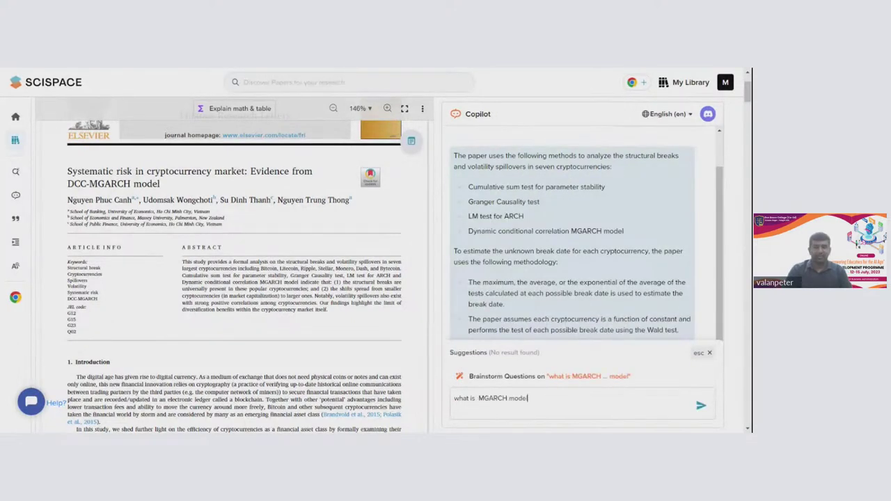
type("?")
key("Return")
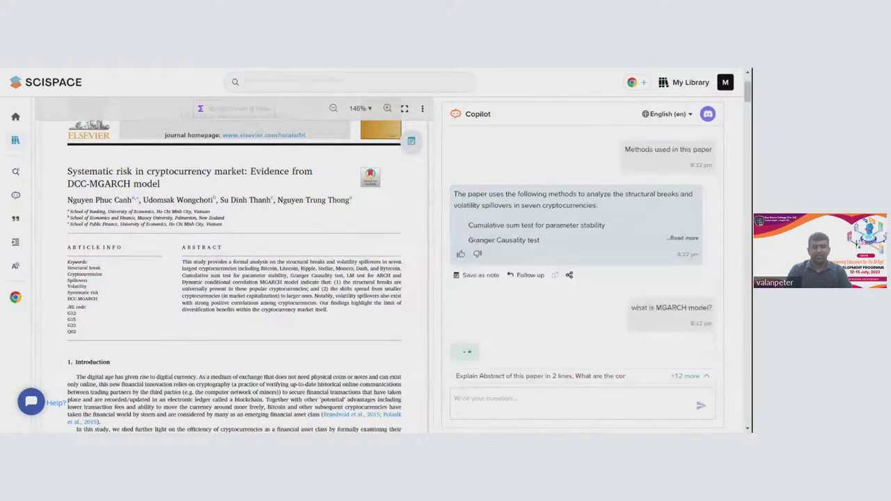
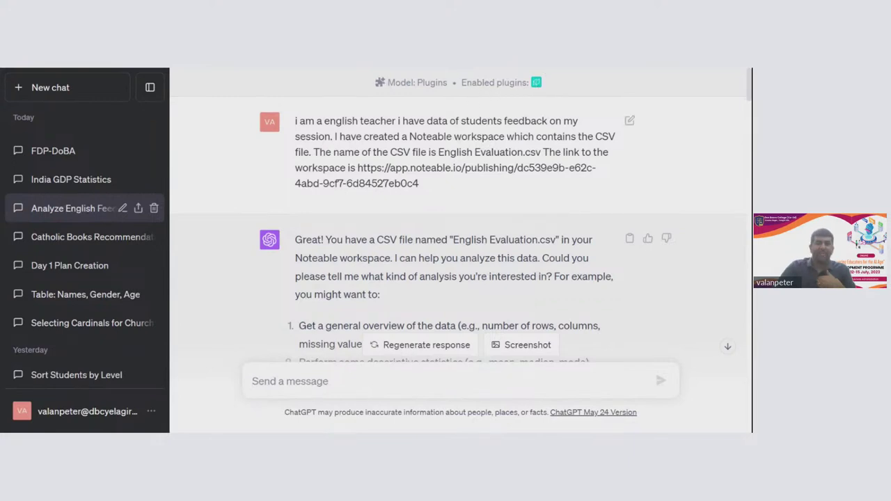
In ChatGPT's English feedback analysis chat, examine the opening prompt, highlighting the word Noteable and the workspace link, and check the enabled plugin
double_click(430, 136)
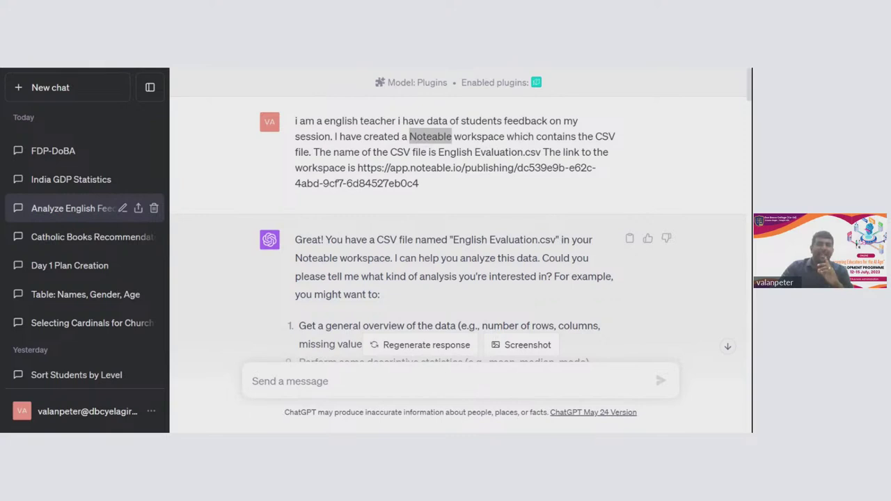
double_click(430, 137)
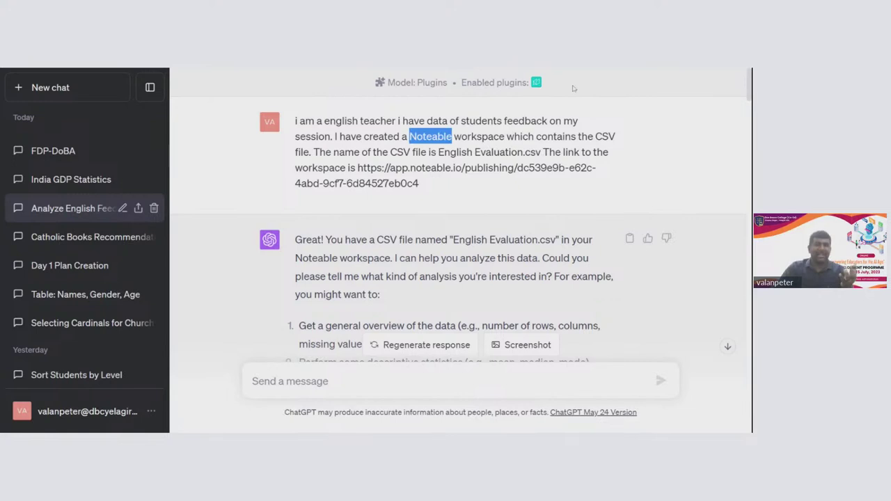
left_click(534, 89)
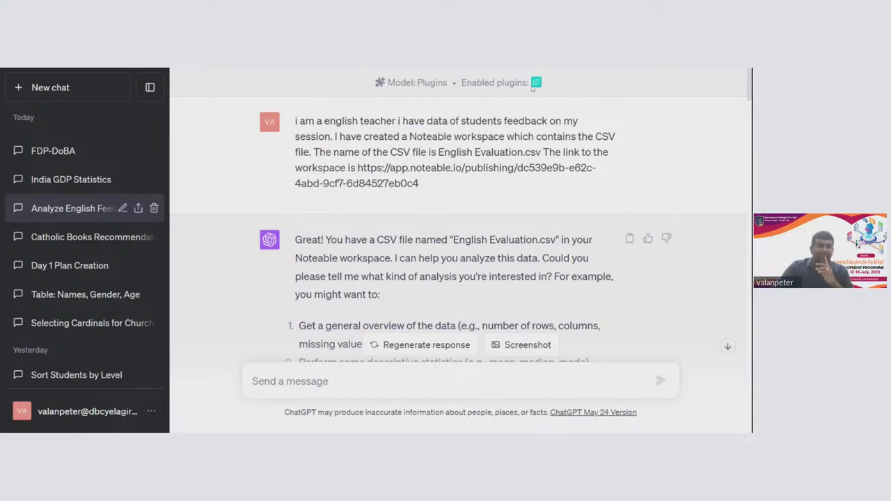
scroll(533, 84, "down", 1)
scroll(533, 85, "up", 1)
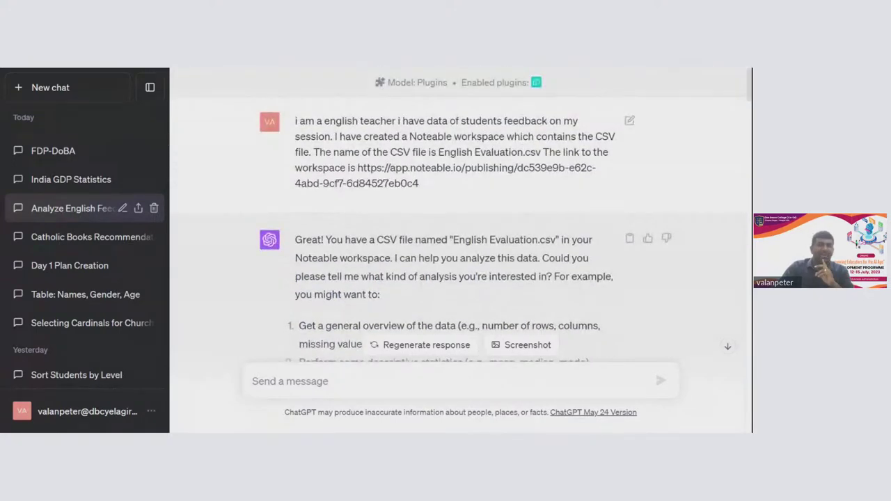
left_click_drag(357, 168, 430, 191)
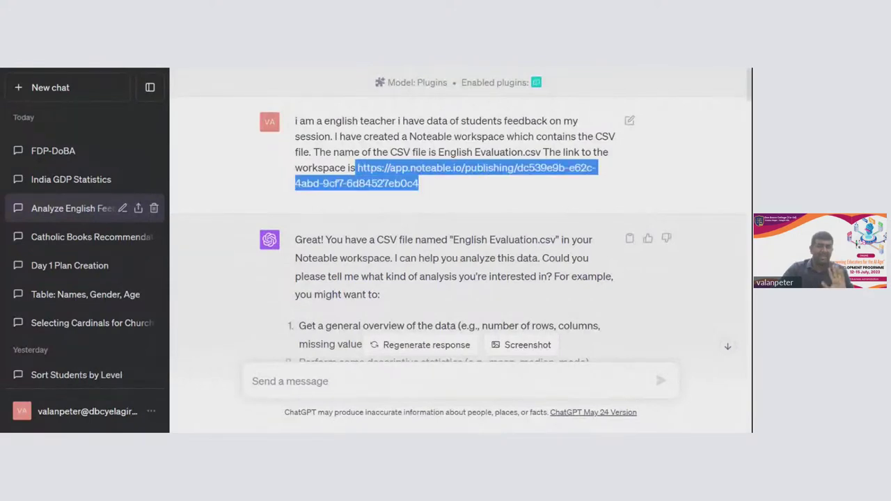
scroll(375, 168, "down", 1)
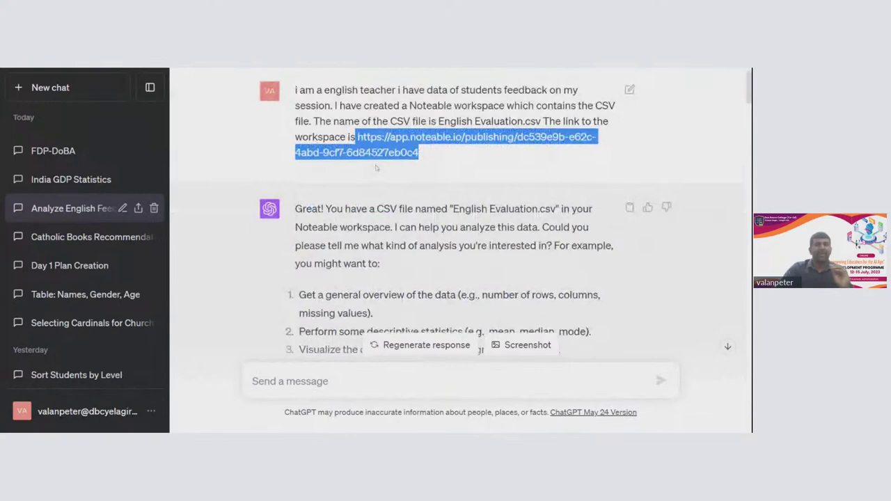
scroll(375, 168, "up", 1)
Review the chat's data requests and answers, from visualizing the data through the dataset's column names and means to the gender participation interpretation
scroll(374, 166, "down", 10)
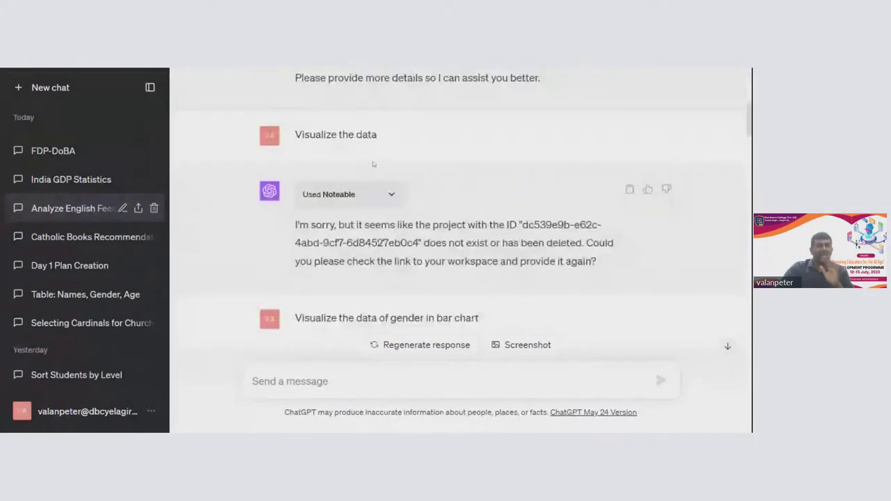
scroll(373, 164, "up", 4)
scroll(372, 164, "down", 20)
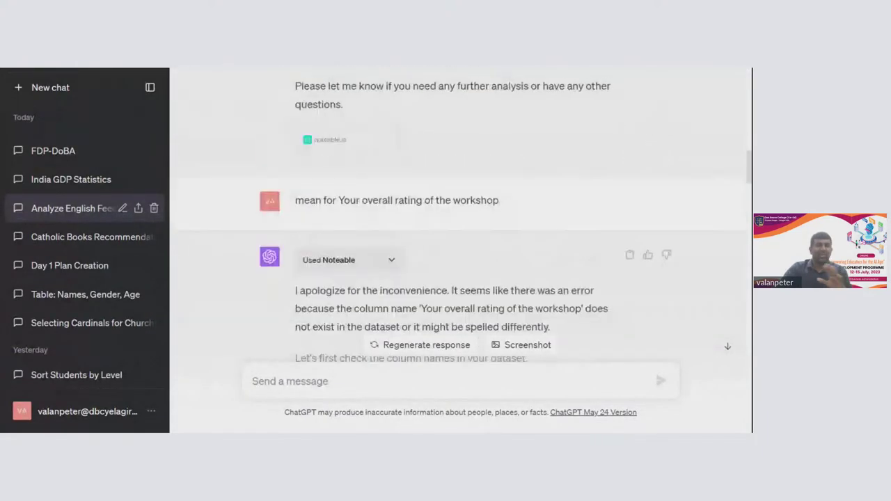
scroll(459, 215, "down", 10)
scroll(459, 216, "up", 2)
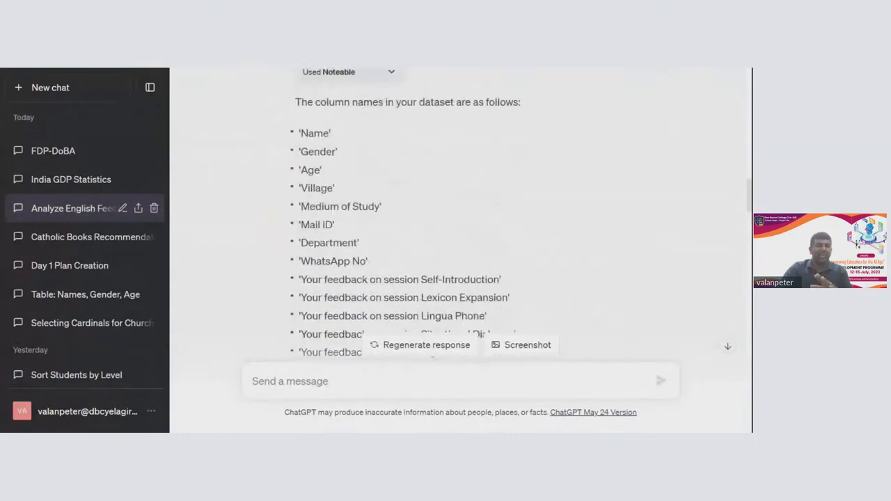
scroll(459, 215, "down", 10)
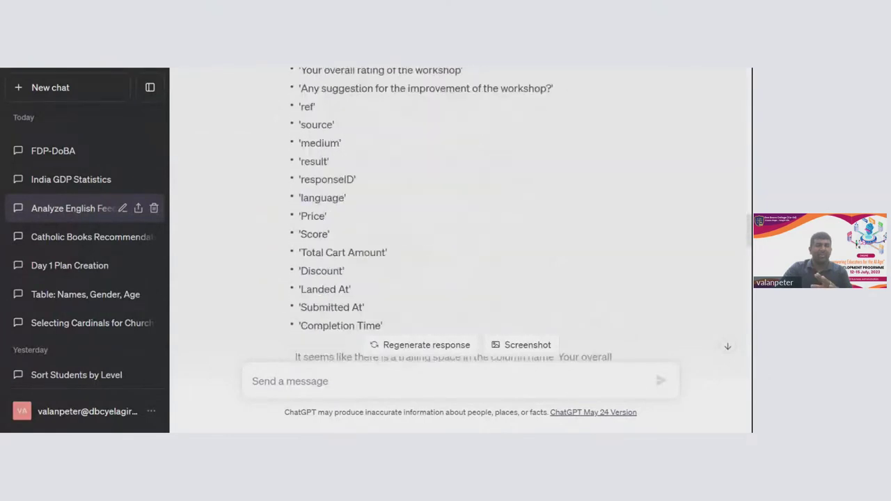
scroll(460, 216, "down", 13)
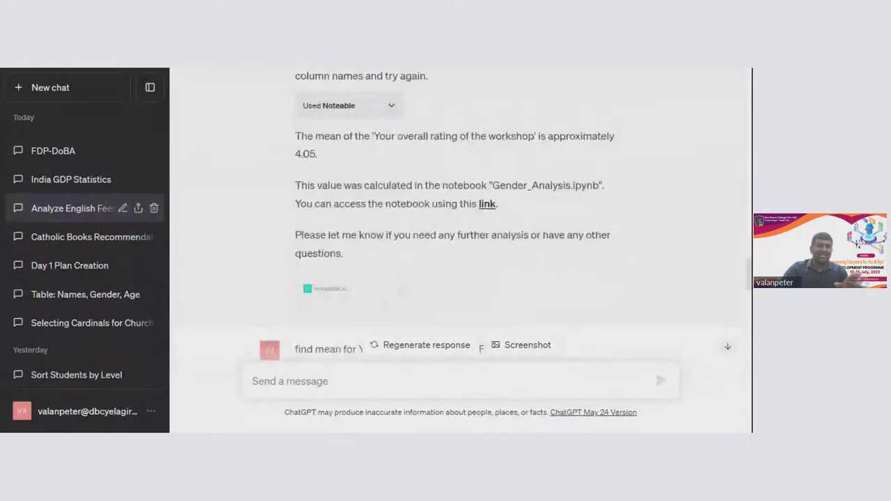
scroll(459, 216, "down", 15)
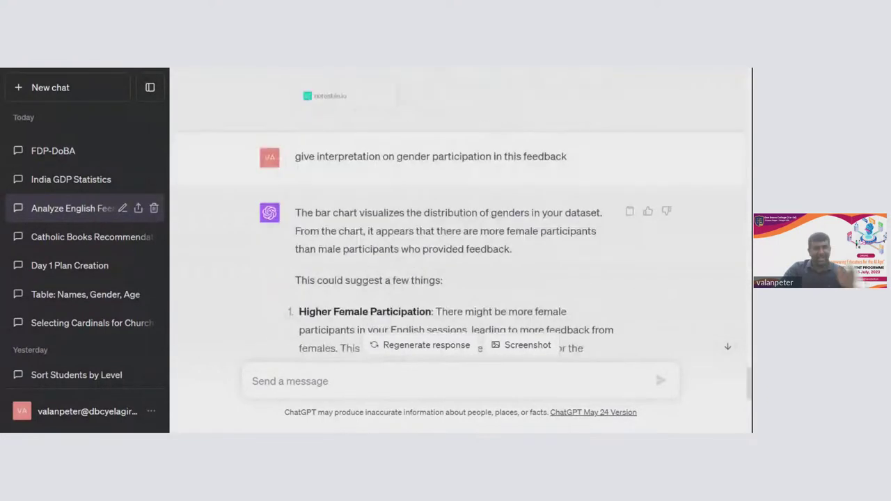
scroll(323, 254, "down", 8)
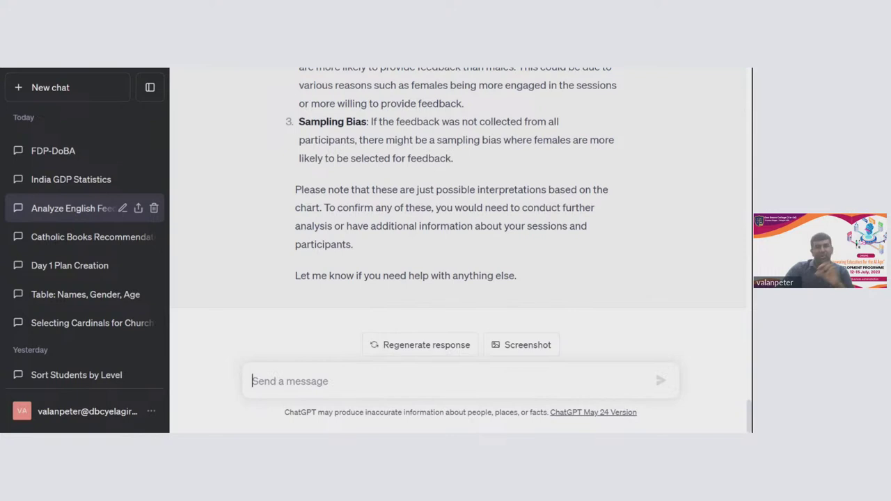
Begin a new chat message with the text "I want to create pie chart for"
type("I want to")
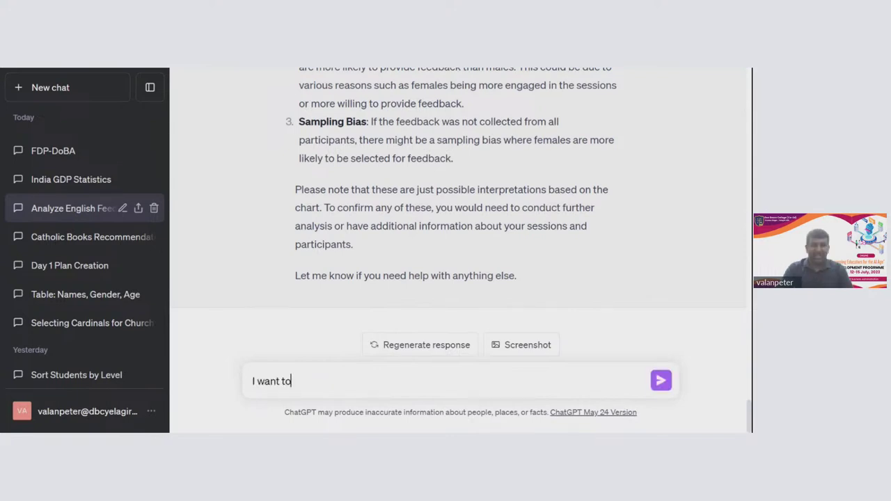
type(" crea")
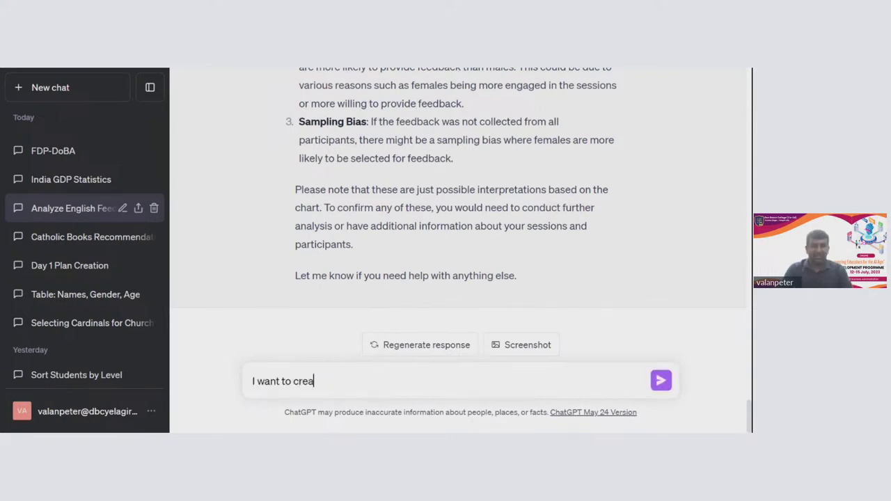
type("te pie c")
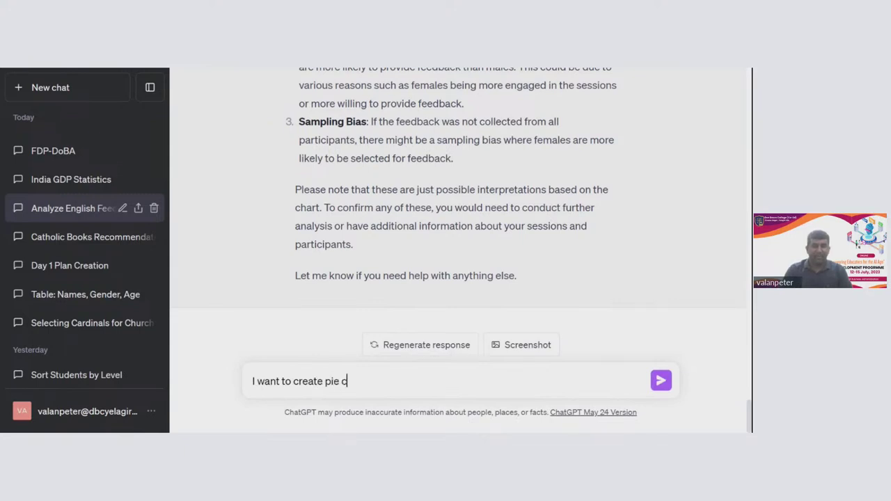
type("hart for")
Copy "Medium of Study" from the listed column names, add it to the end of the pie chart request and send the message
scroll(478, 304, "up", 10)
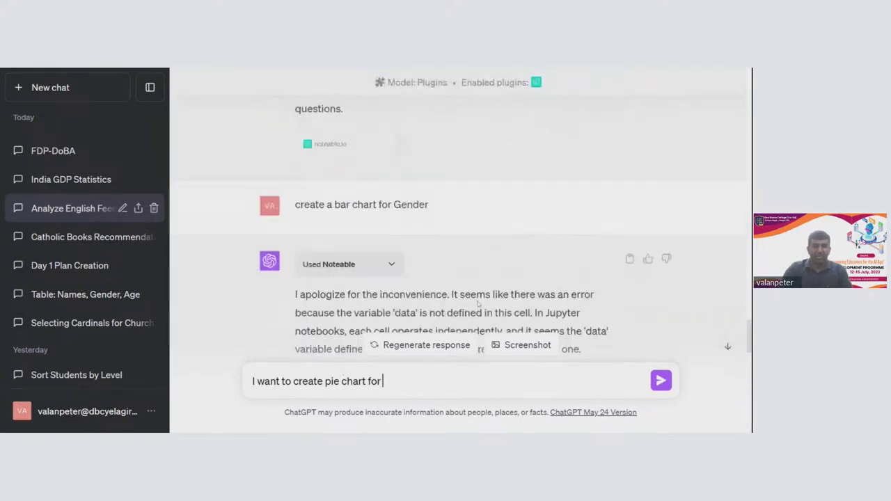
scroll(478, 304, "up", 15)
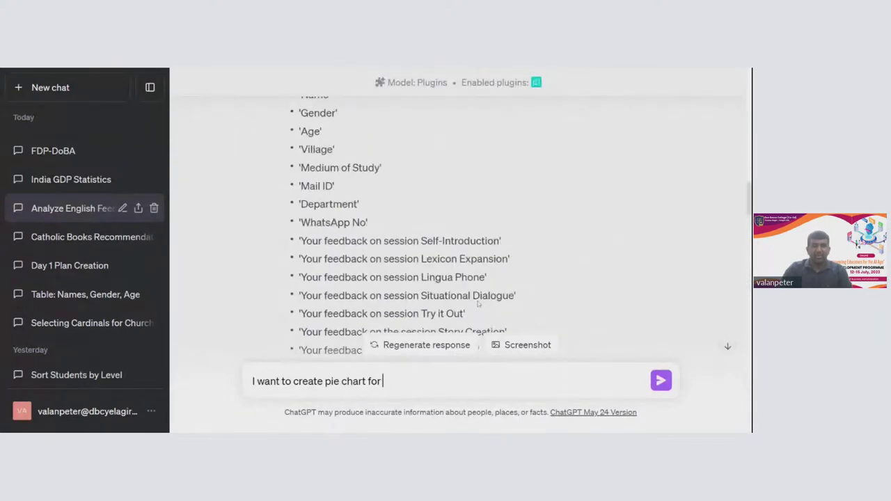
scroll(478, 304, "down", 2)
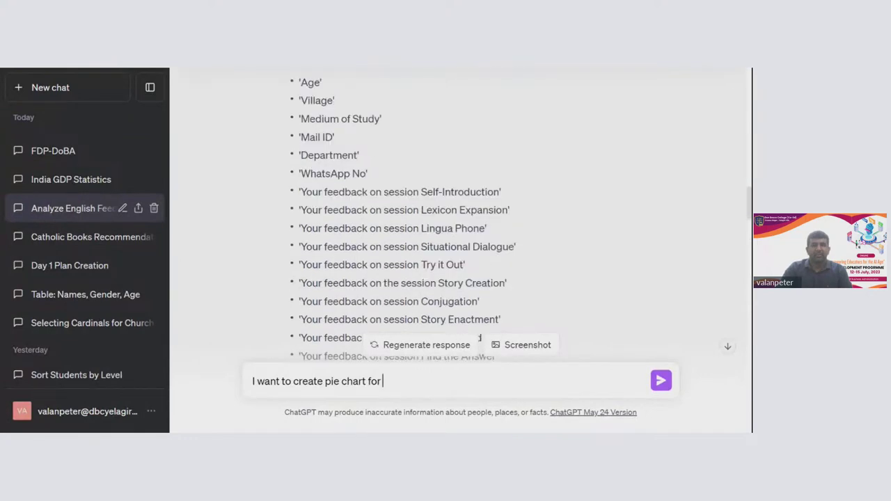
mouse_move(301, 118)
left_mouse_down()
mouse_move(380, 119)
mouse_move(300, 119)
left_mouse_up()
key("ctrl+c")
left_click(380, 118)
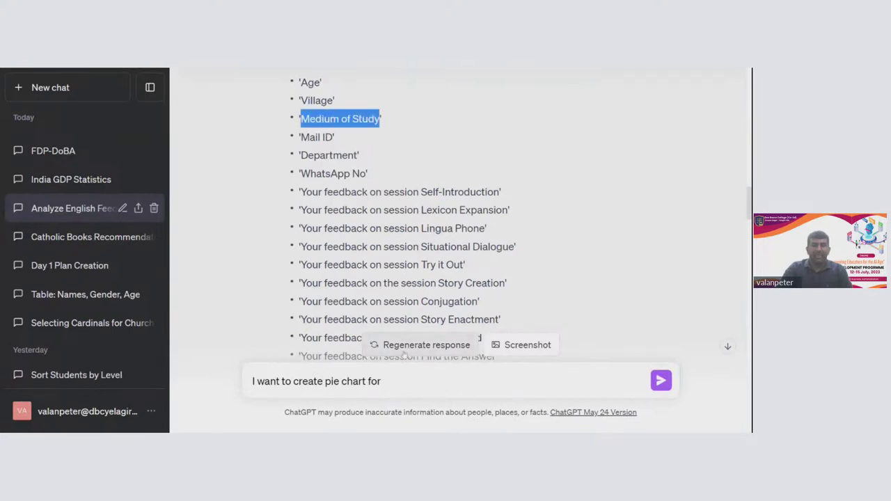
left_click(382, 381)
key("ctrl+v")
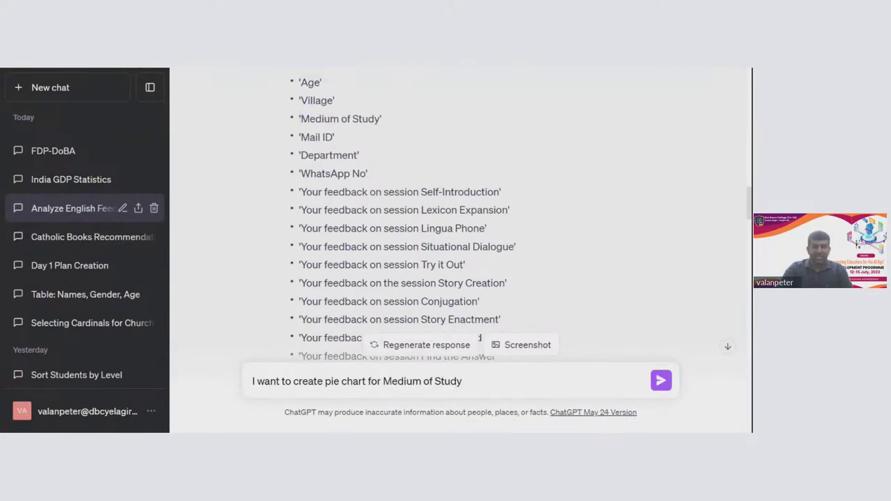
key("Return")
Follow the reply to the pie chart request, highlight part of the error explanation and view the Medium of Study Distribution chart
scroll(537, 188, "up", 15)
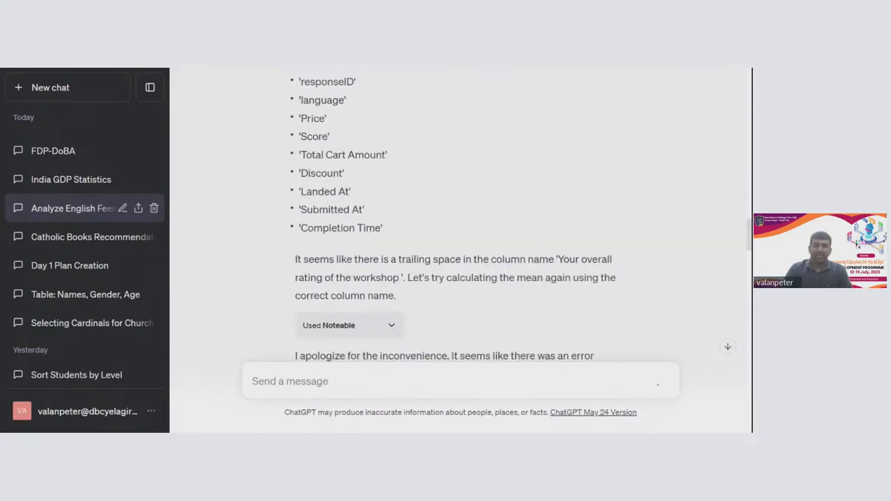
scroll(550, 160, "down", 15)
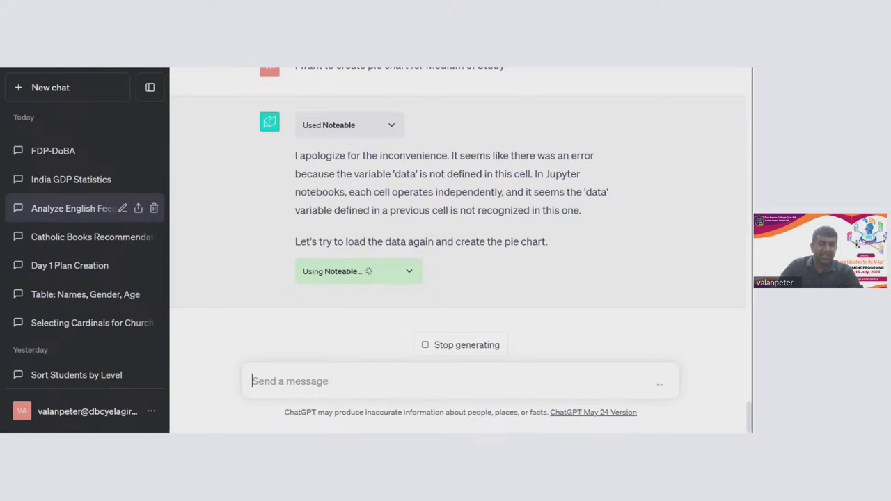
left_click_drag(512, 155, 460, 174)
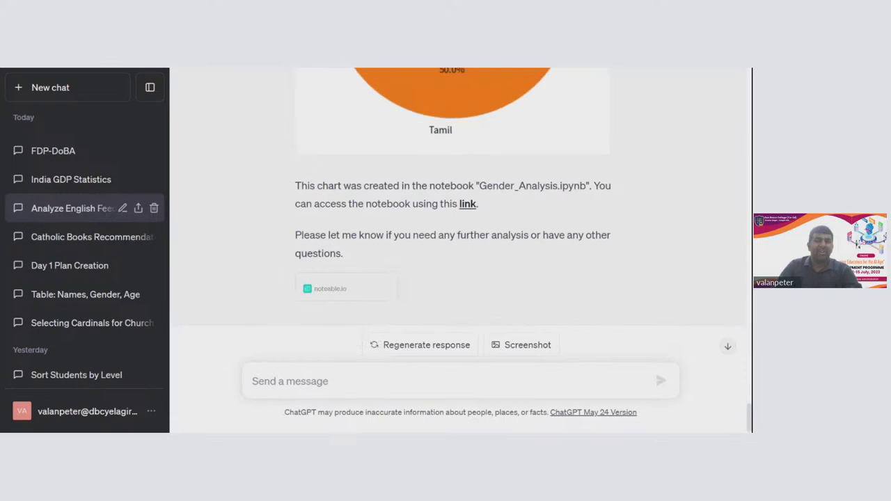
scroll(480, 230, "up", 4)
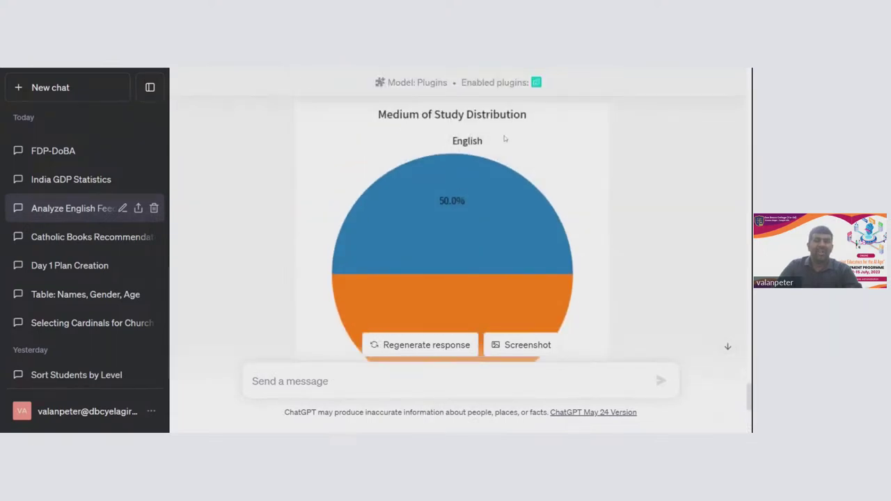
Examine the Medium of Study Distribution pie chart with its English and Tamil segments and the notebook note below it
scroll(453, 174, "down", 4)
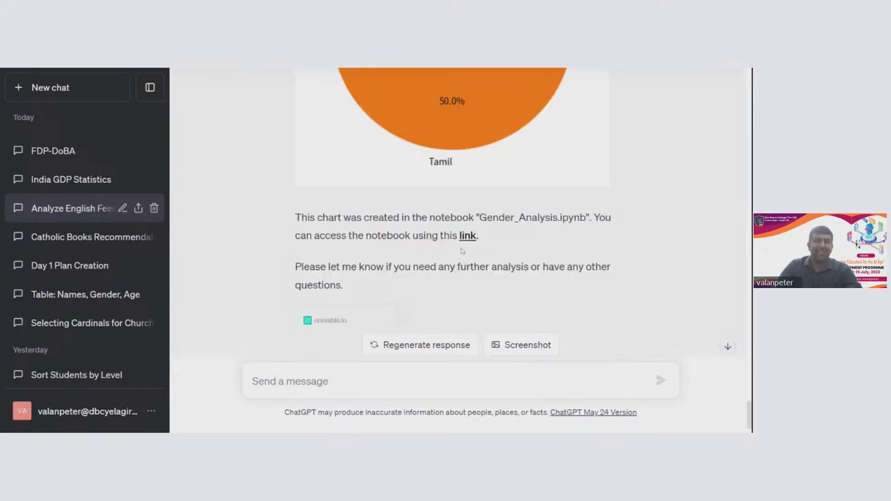
scroll(450, 185, "up", 3)
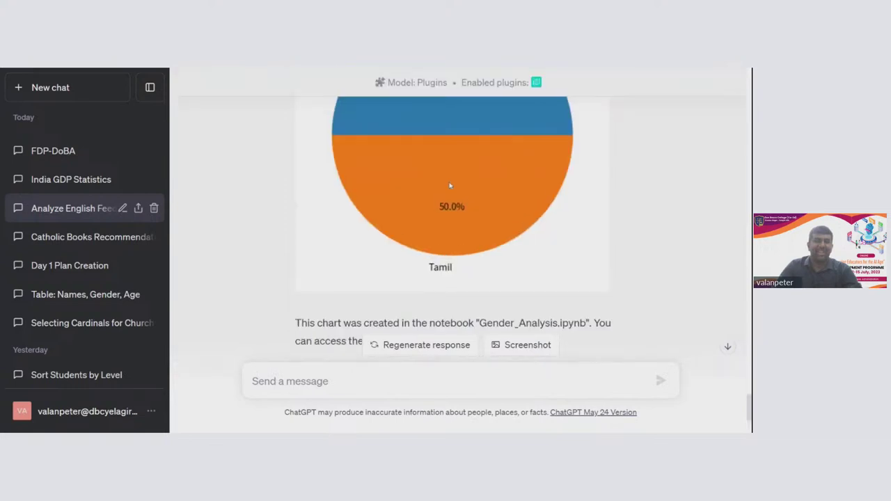
scroll(450, 185, "down", 1)
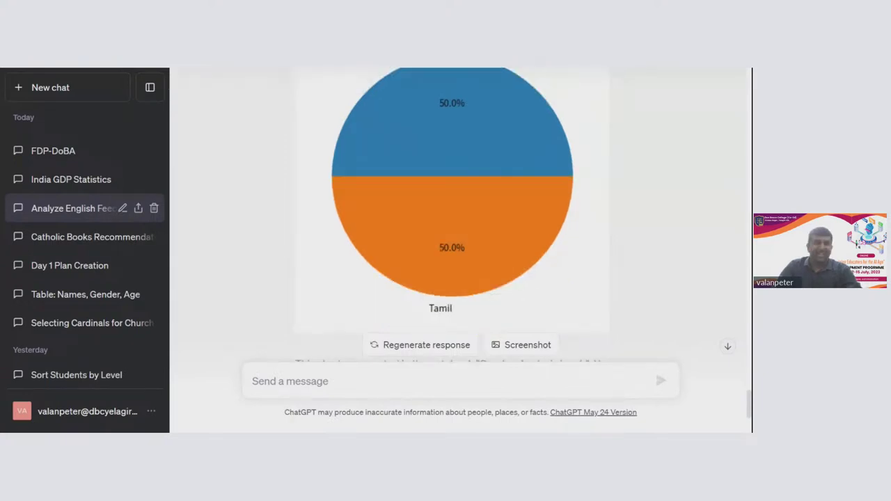
scroll(450, 186, "up", 1)
scroll(449, 186, "up", 1)
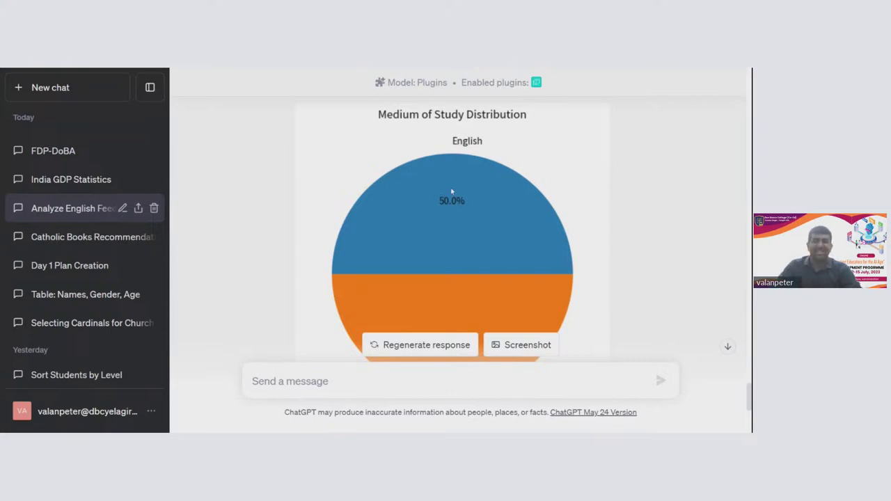
Highlight the Noteable workspace link in the chat's first message and return to the Medium of Study pie chart
scroll(468, 202, "up", 15)
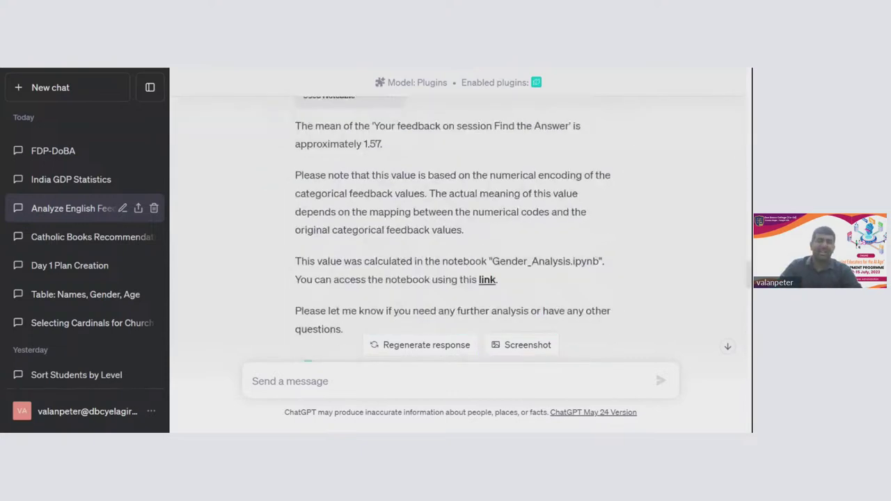
scroll(458, 200, "up", 15)
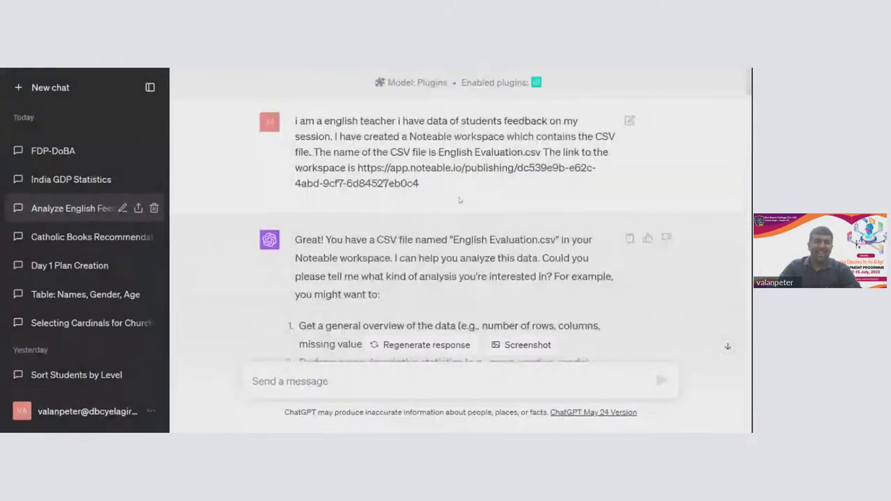
left_click_drag(358, 168, 418, 183)
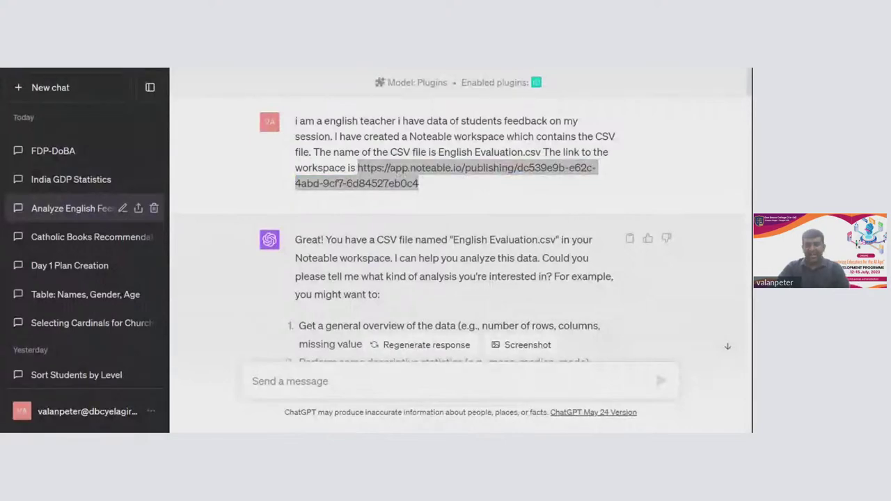
scroll(385, 267, "down", 20)
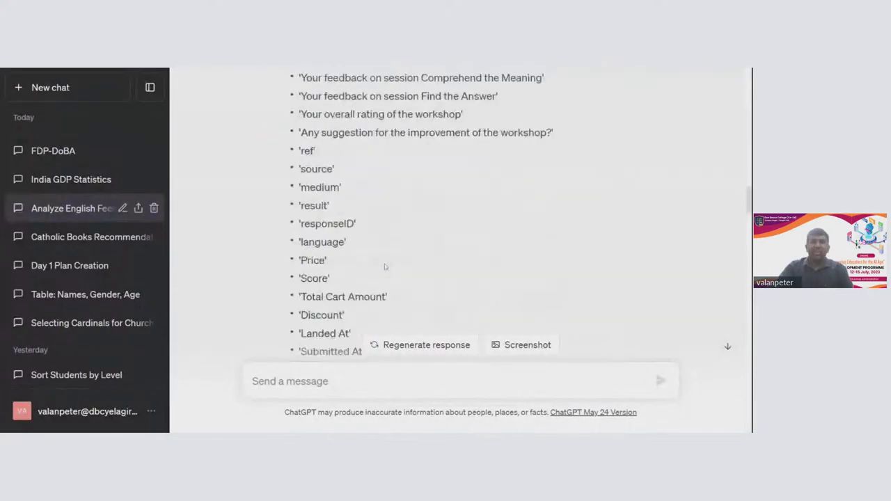
scroll(385, 268, "up", 10)
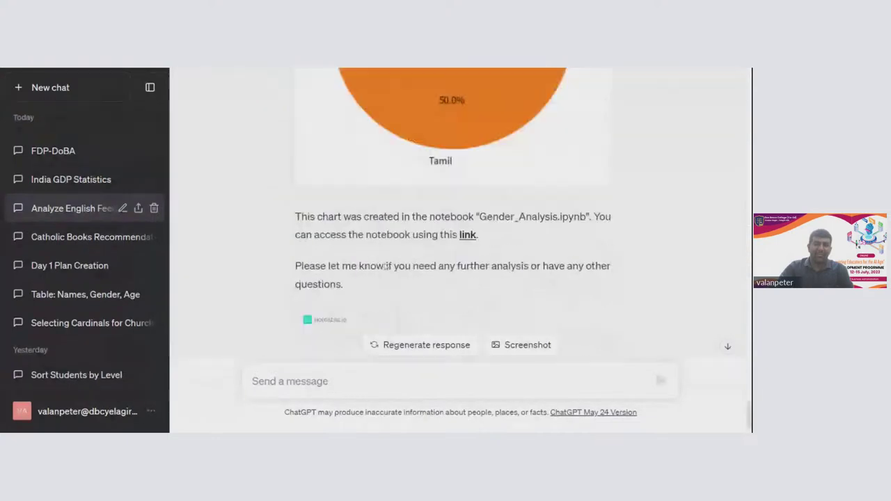
scroll(385, 267, "down", 3)
scroll(384, 267, "up", 3)
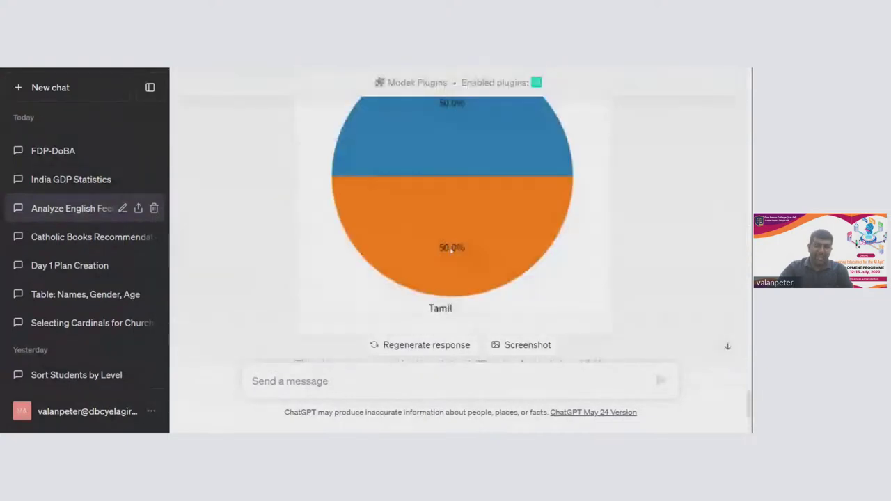
scroll(451, 252, "down", 2)
scroll(452, 253, "up", 3)
scroll(452, 253, "down", 4)
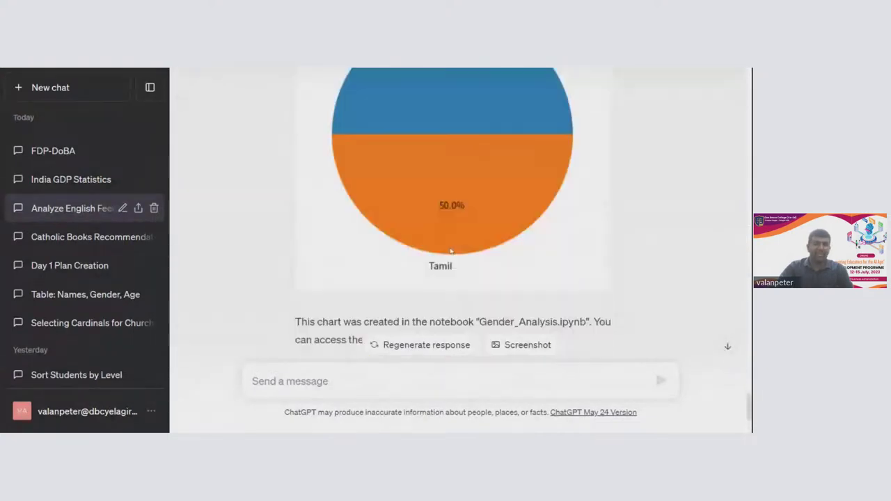
Send the chat message "Please write interpretation for this visualisation"
left_click(293, 394)
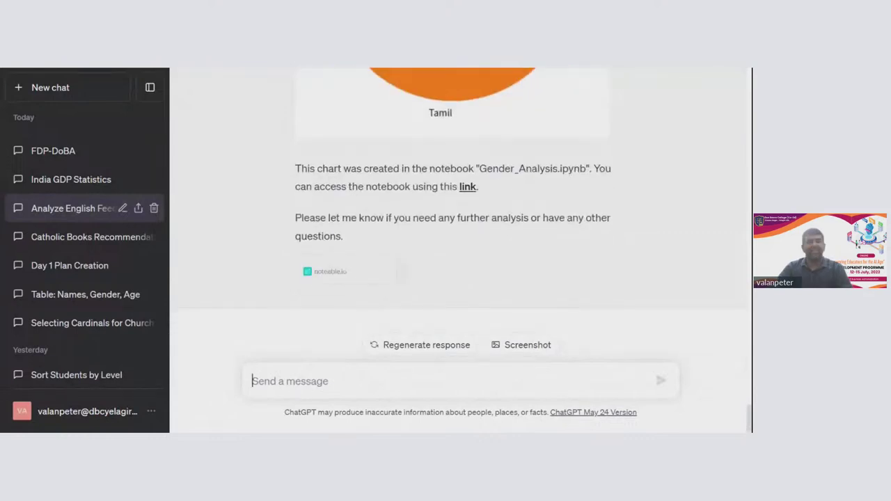
type("g")
key("BackSpace")
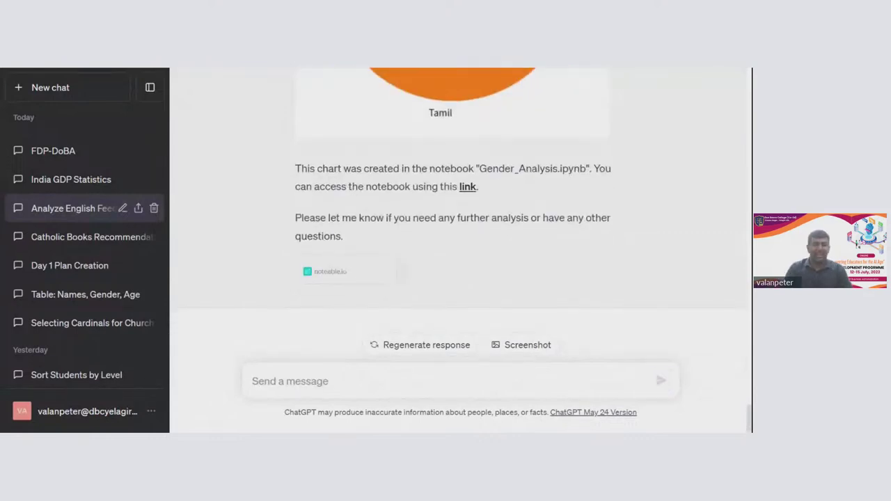
type("G")
key("BackSpace")
type("Please")
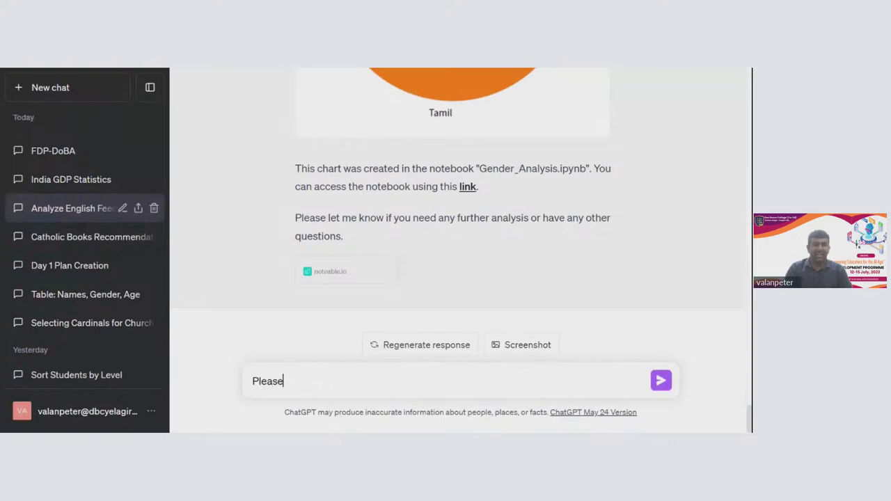
type(" write interpretation ")
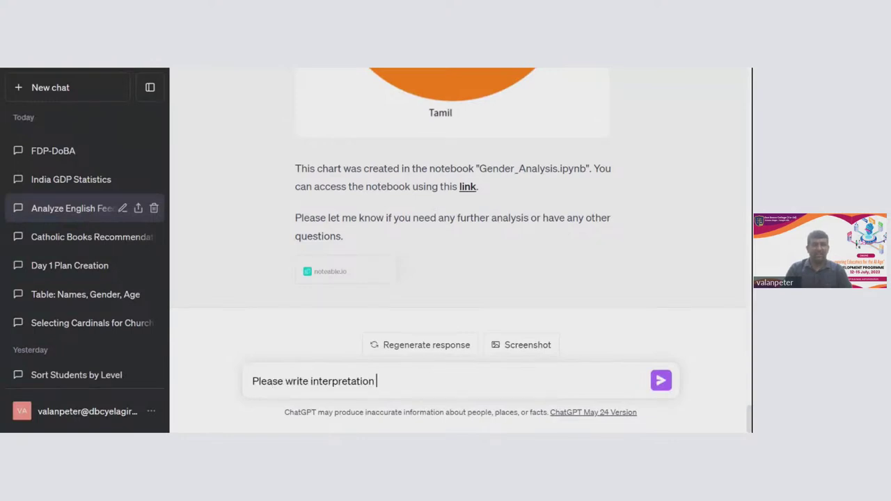
type("for this me")
key("BackSpace")
key("BackSpace")
key("BackSpace")
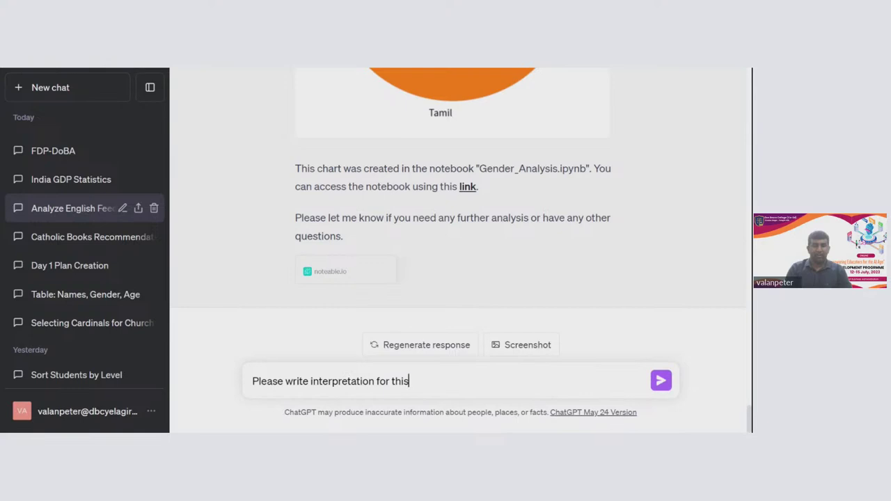
type("visualisatio")
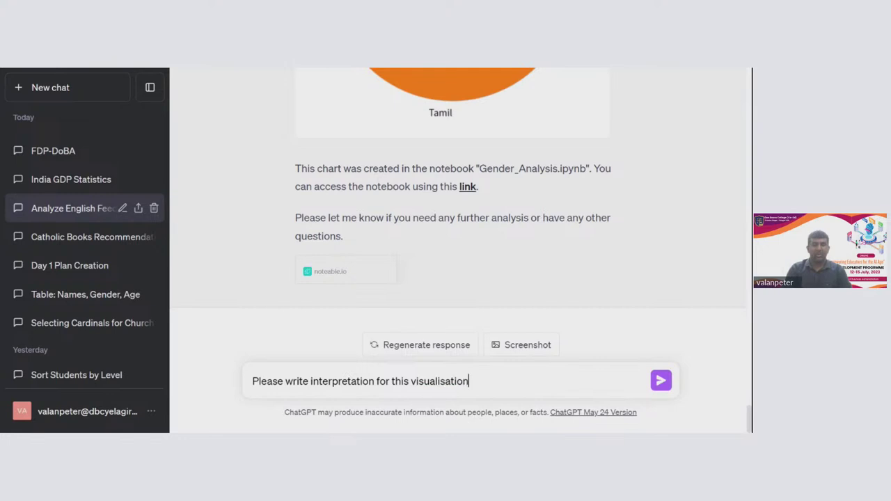
type("n")
key("Return")
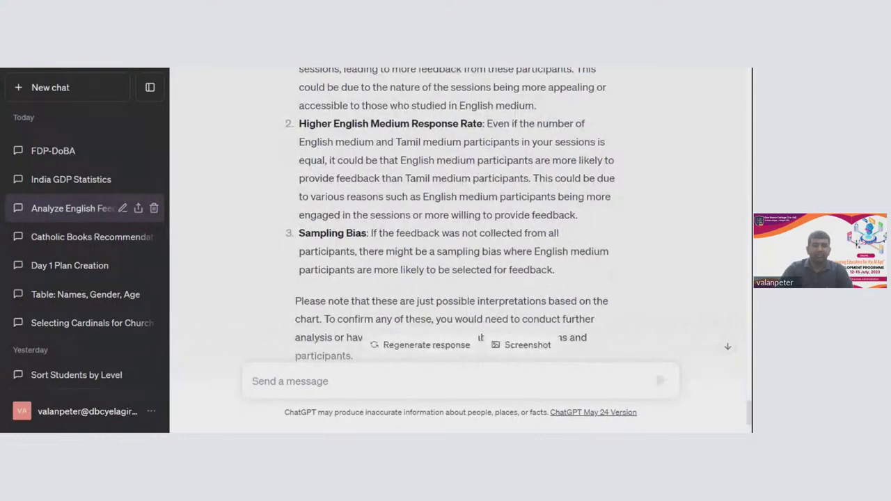
Read the pie chart interpretation, and look back over the earlier charts, mean request and gender participation question
scroll(321, 213, "up", 3)
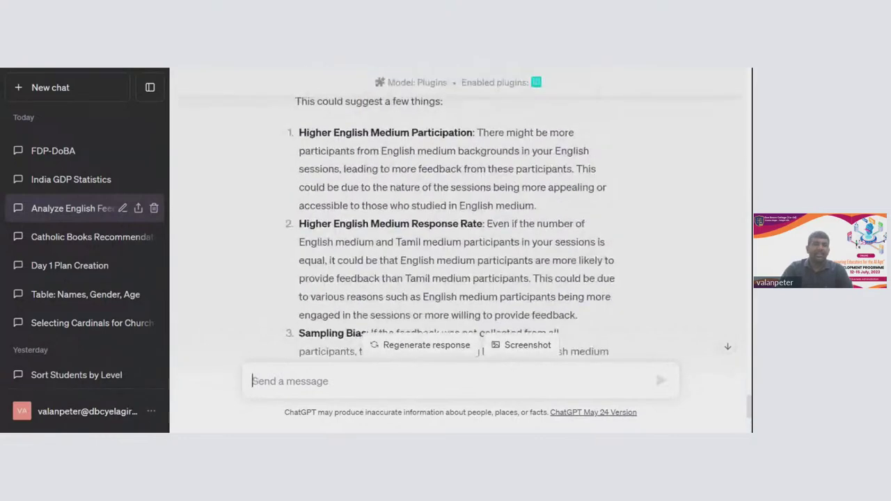
scroll(460, 215, "down", 2)
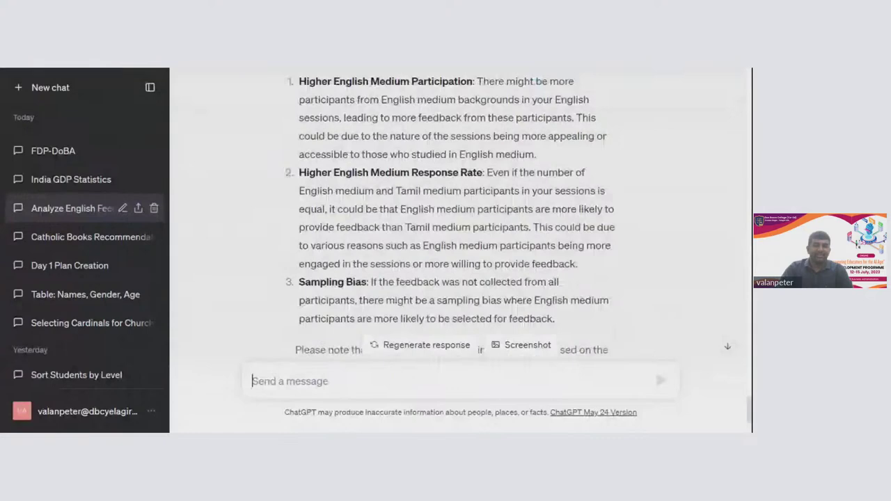
scroll(459, 216, "down", 3)
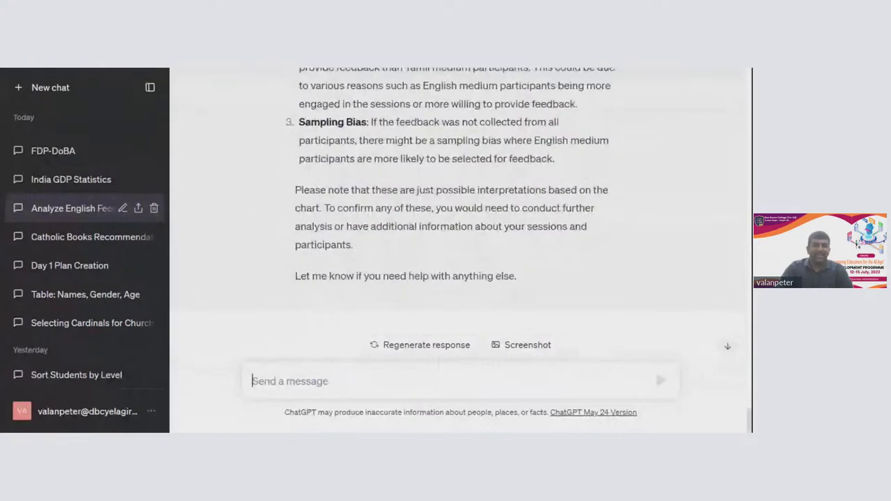
scroll(452, 230, "up", 10)
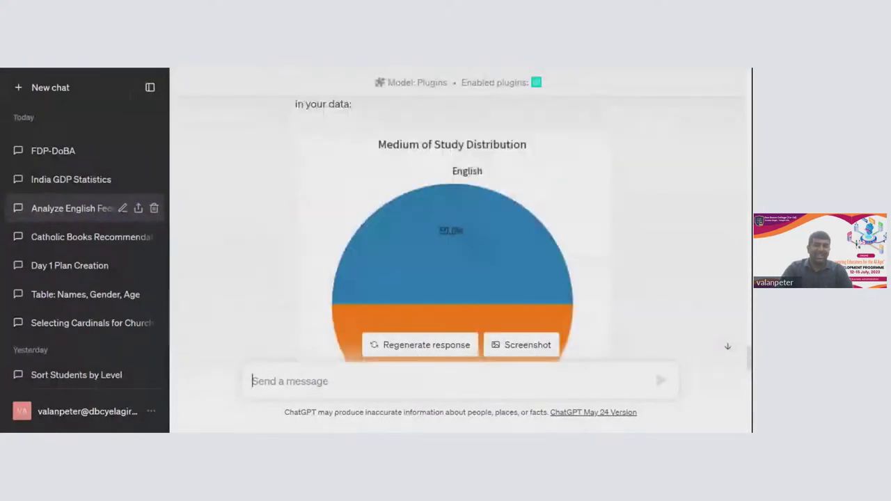
scroll(453, 230, "up", 10)
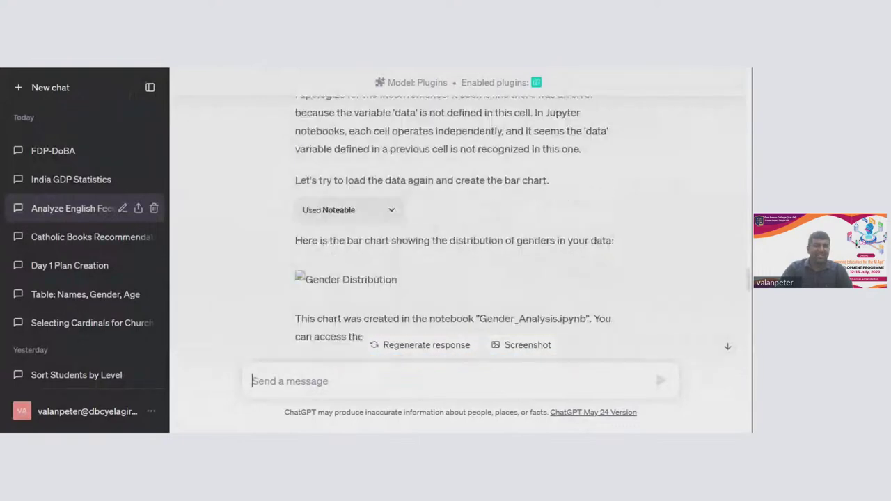
scroll(480, 341, "up", 10)
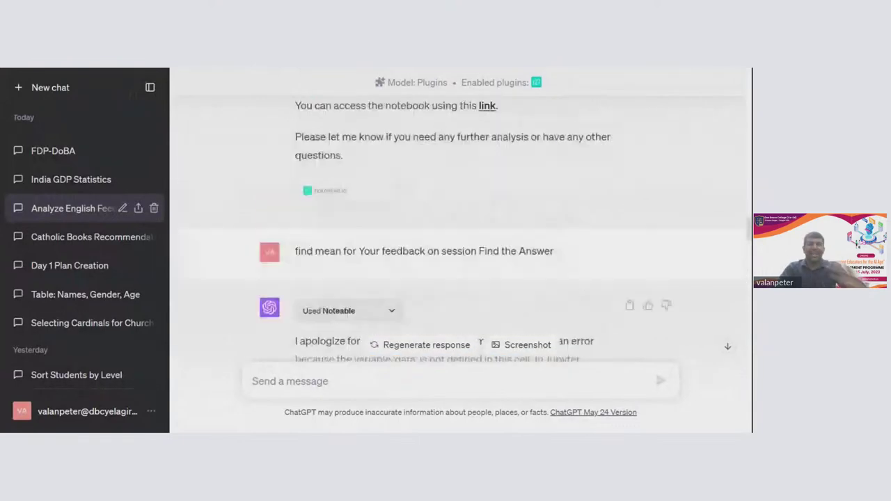
scroll(460, 208, "down", 10)
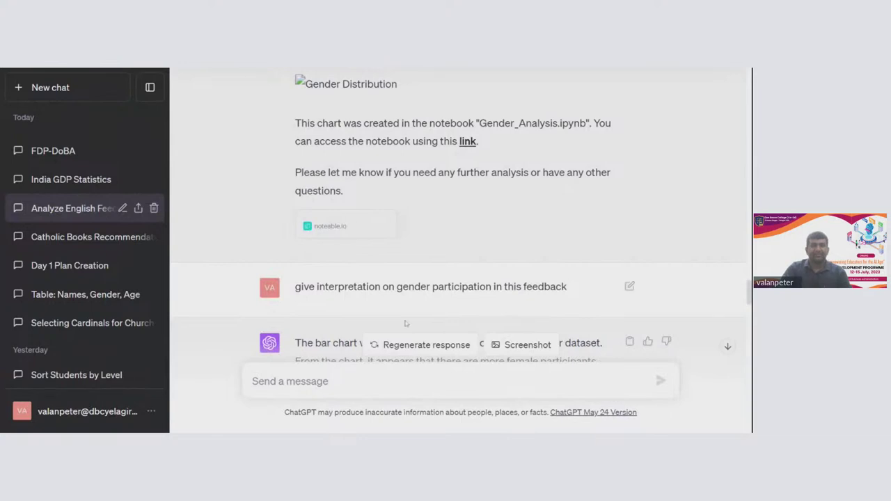
Send the chat message "bar chart for Gender"
scroll(406, 324, "down", 3)
type("bar ")
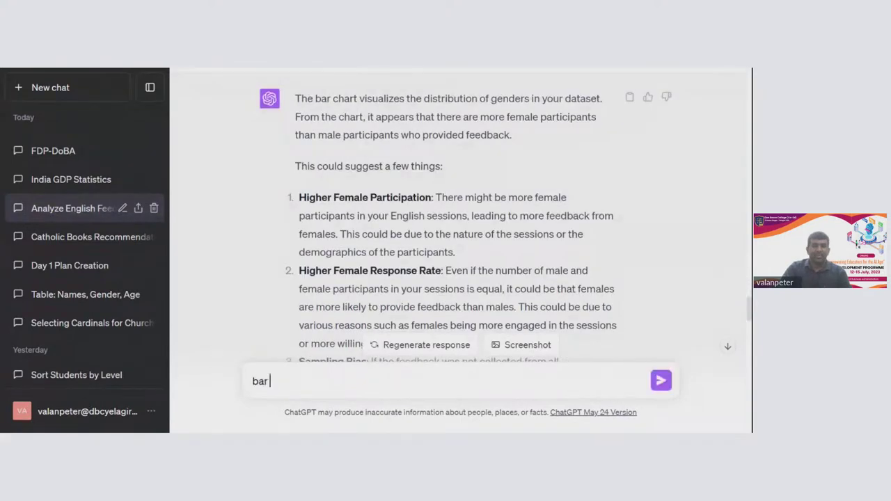
type("chart for Gender")
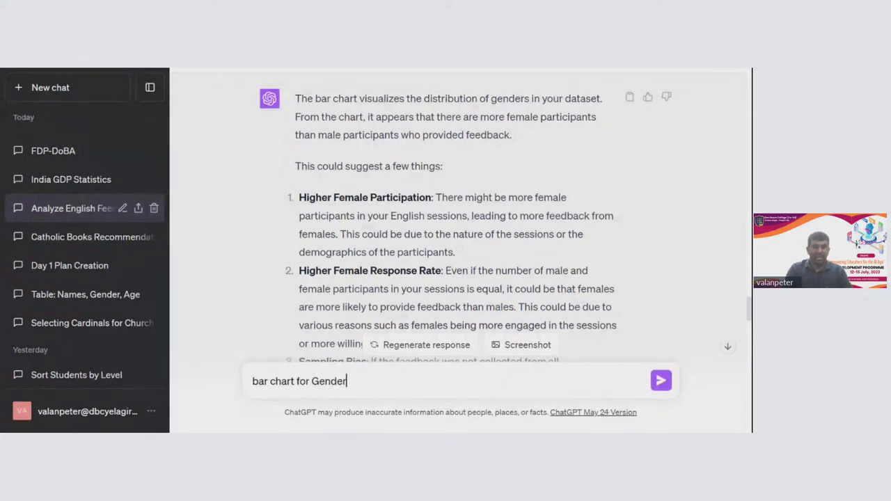
key("Return")
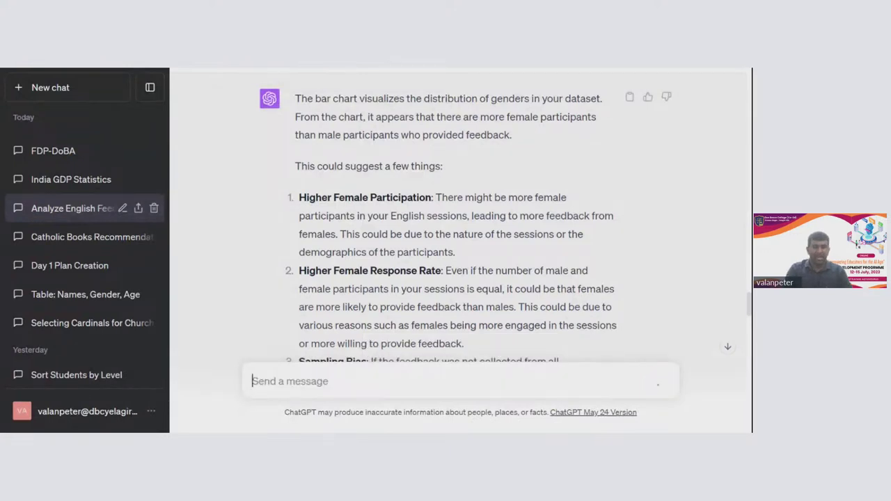
Go to the reply to the bar chart request and examine the Gender Distribution chart
scroll(452, 216, "down", 20)
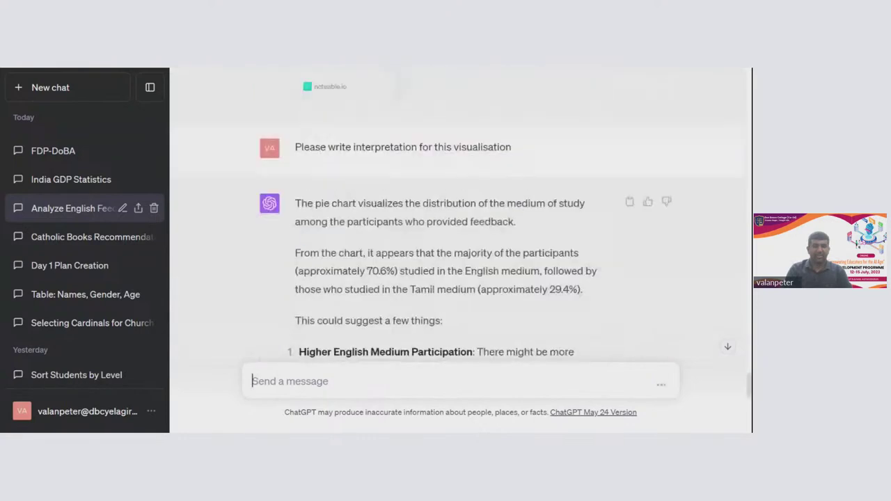
scroll(466, 275, "down", 5)
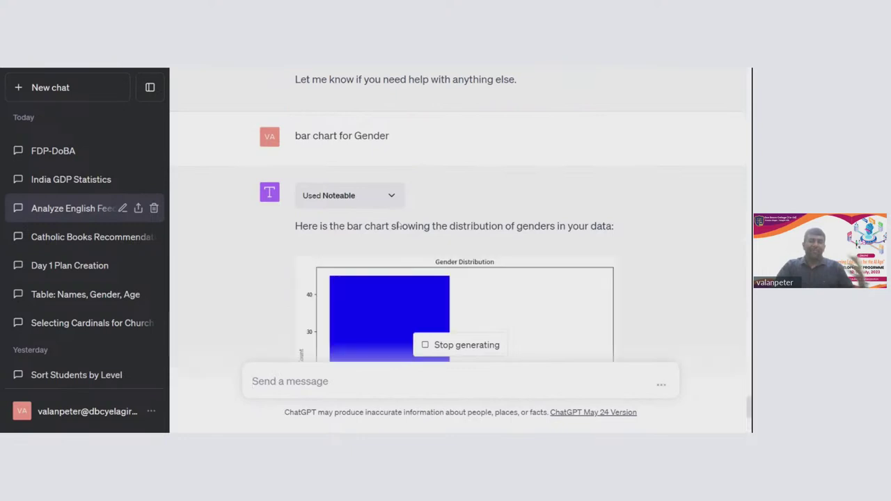
scroll(391, 220, "up", 1)
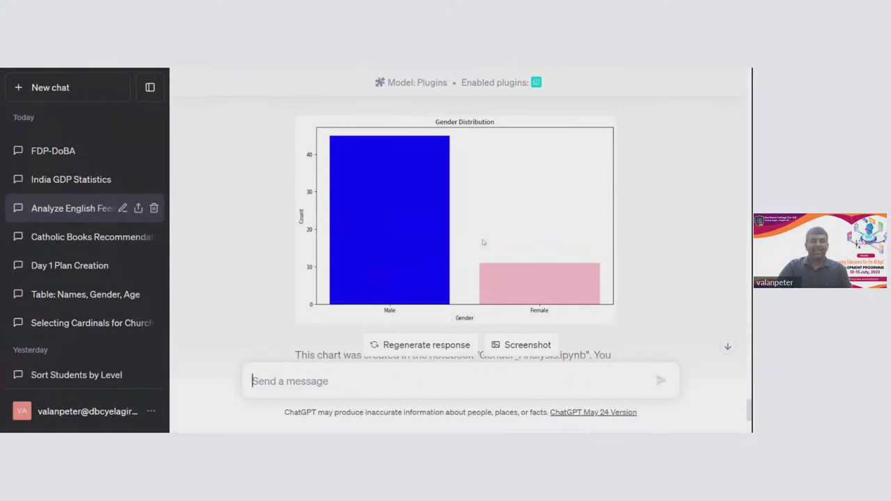
scroll(483, 243, "down", 1)
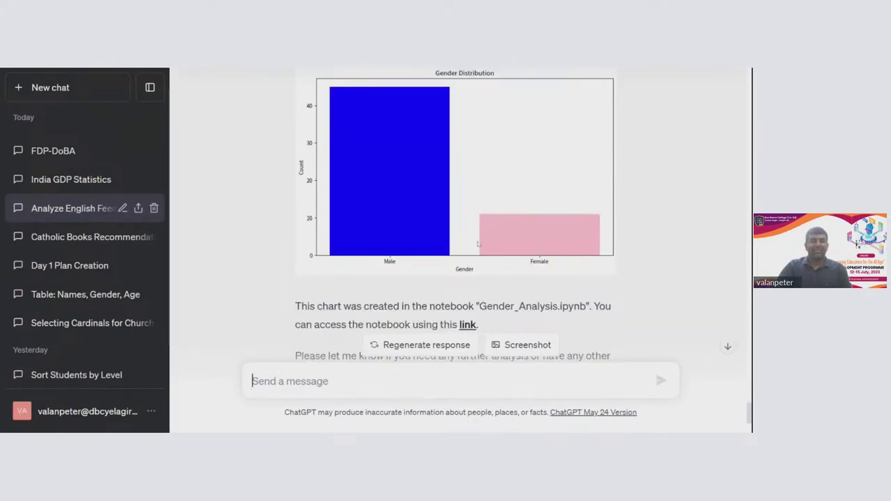